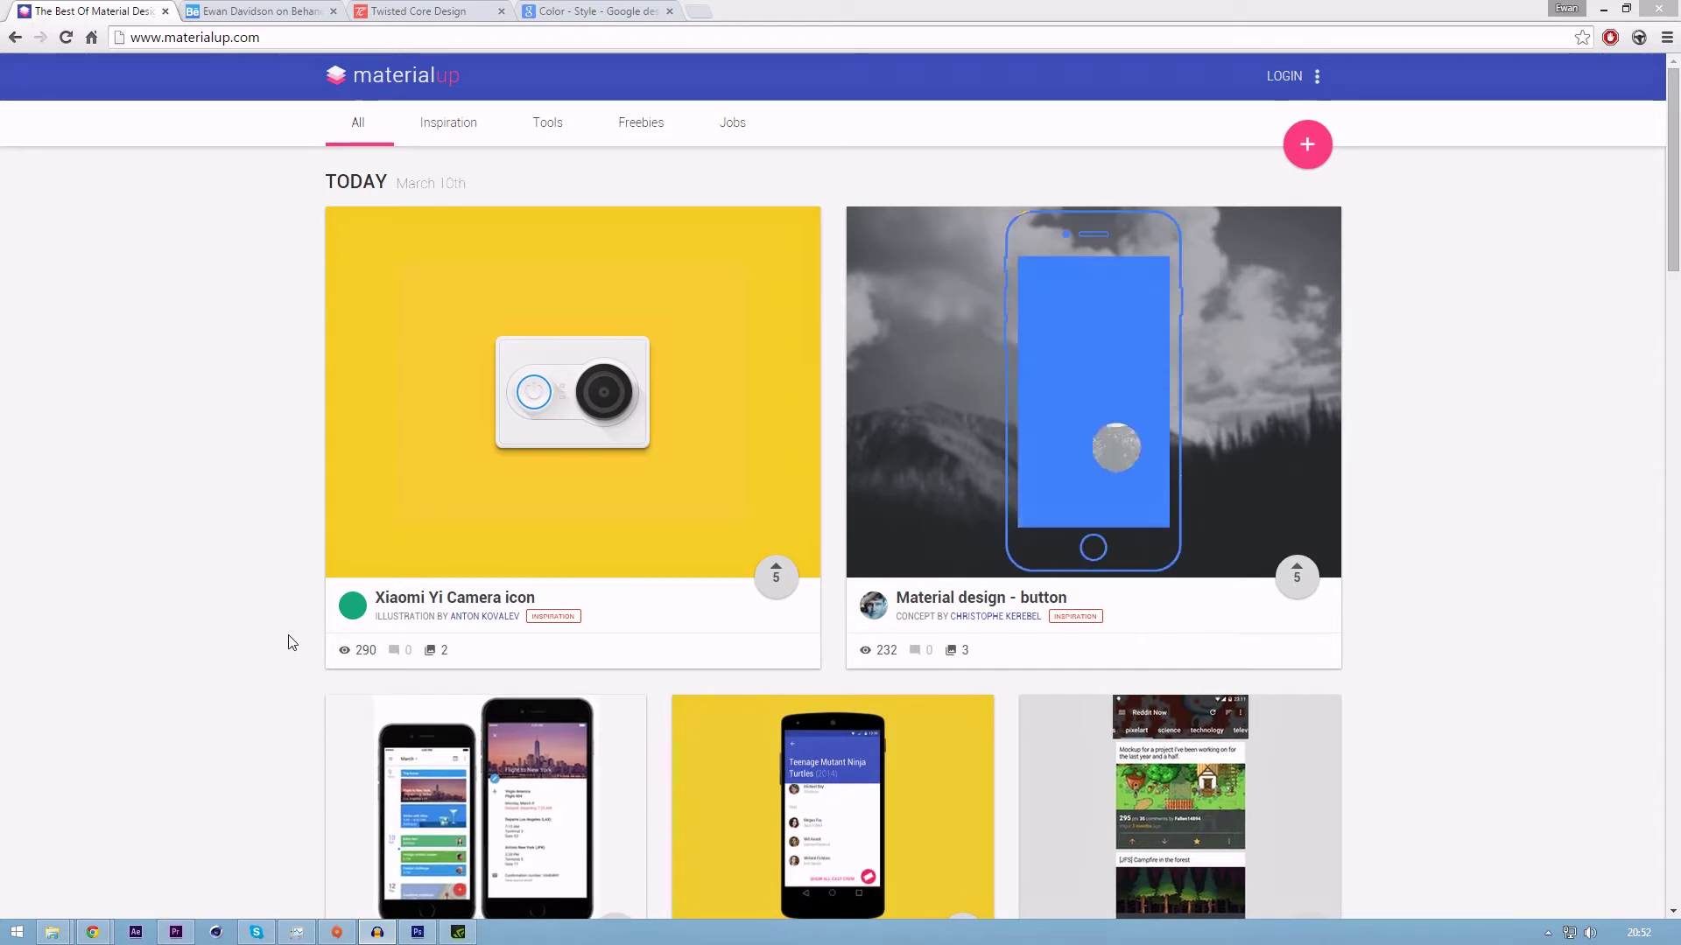
Browse the MaterialUp showcase cards, then bring up the Twisted Core Design site.
{"action": "scroll", "coordinate": [195, 623], "scroll_direction": "down", "scroll_amount": 3}
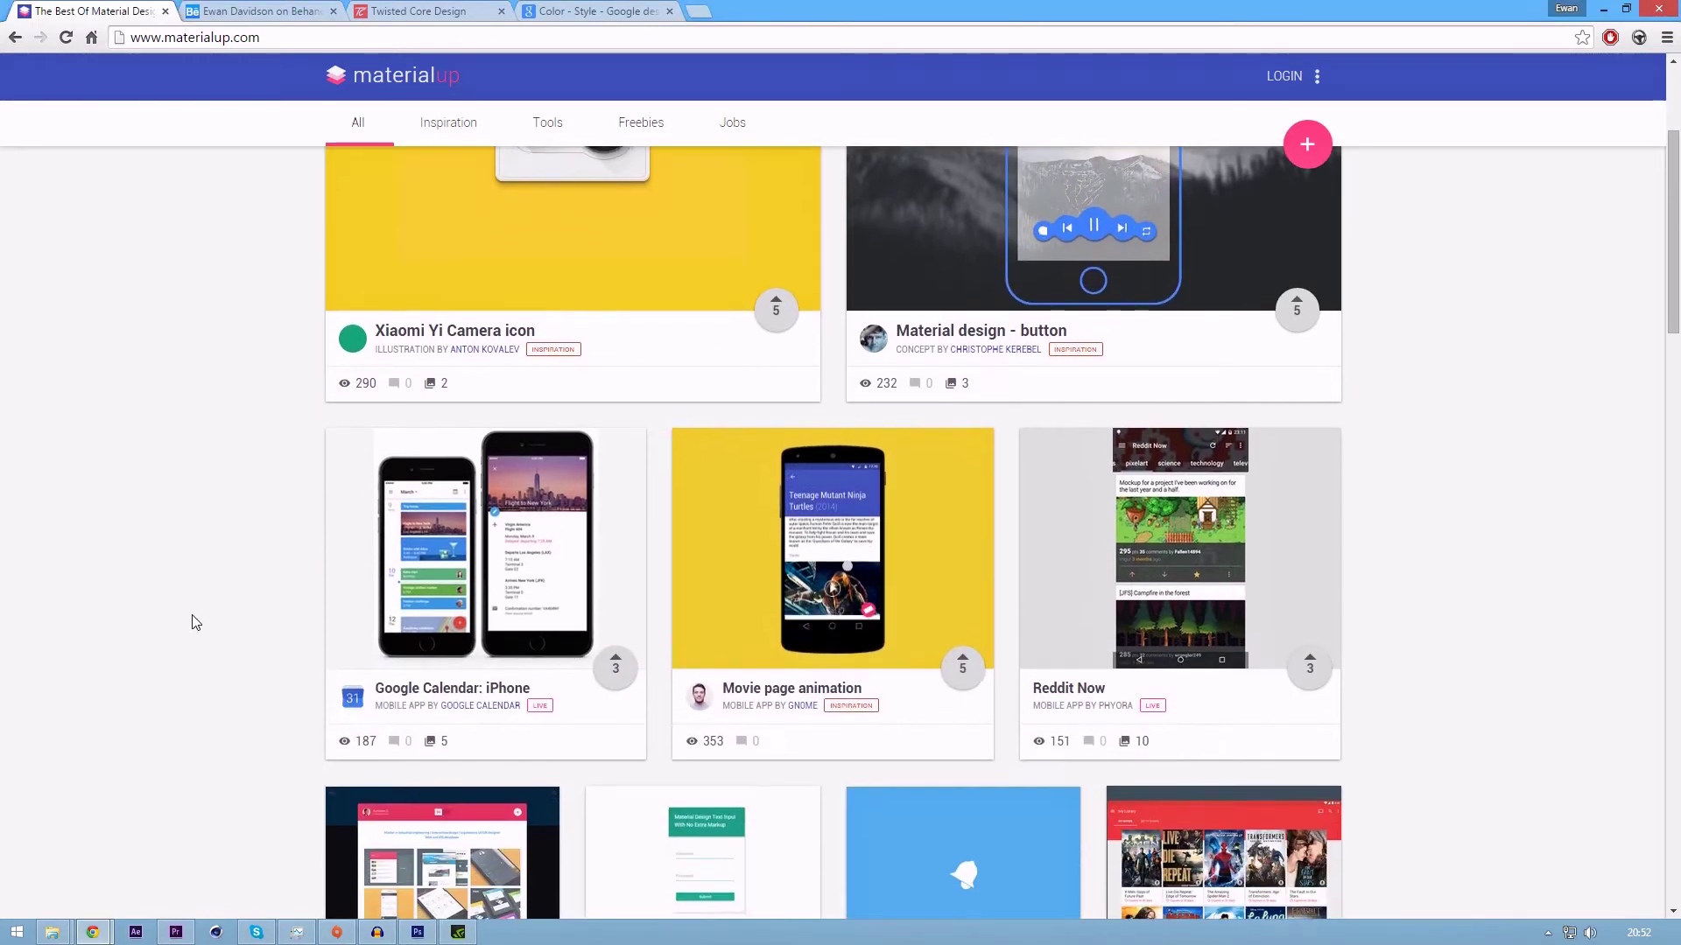
{"action": "scroll", "coordinate": [195, 622], "scroll_direction": "up", "scroll_amount": 3}
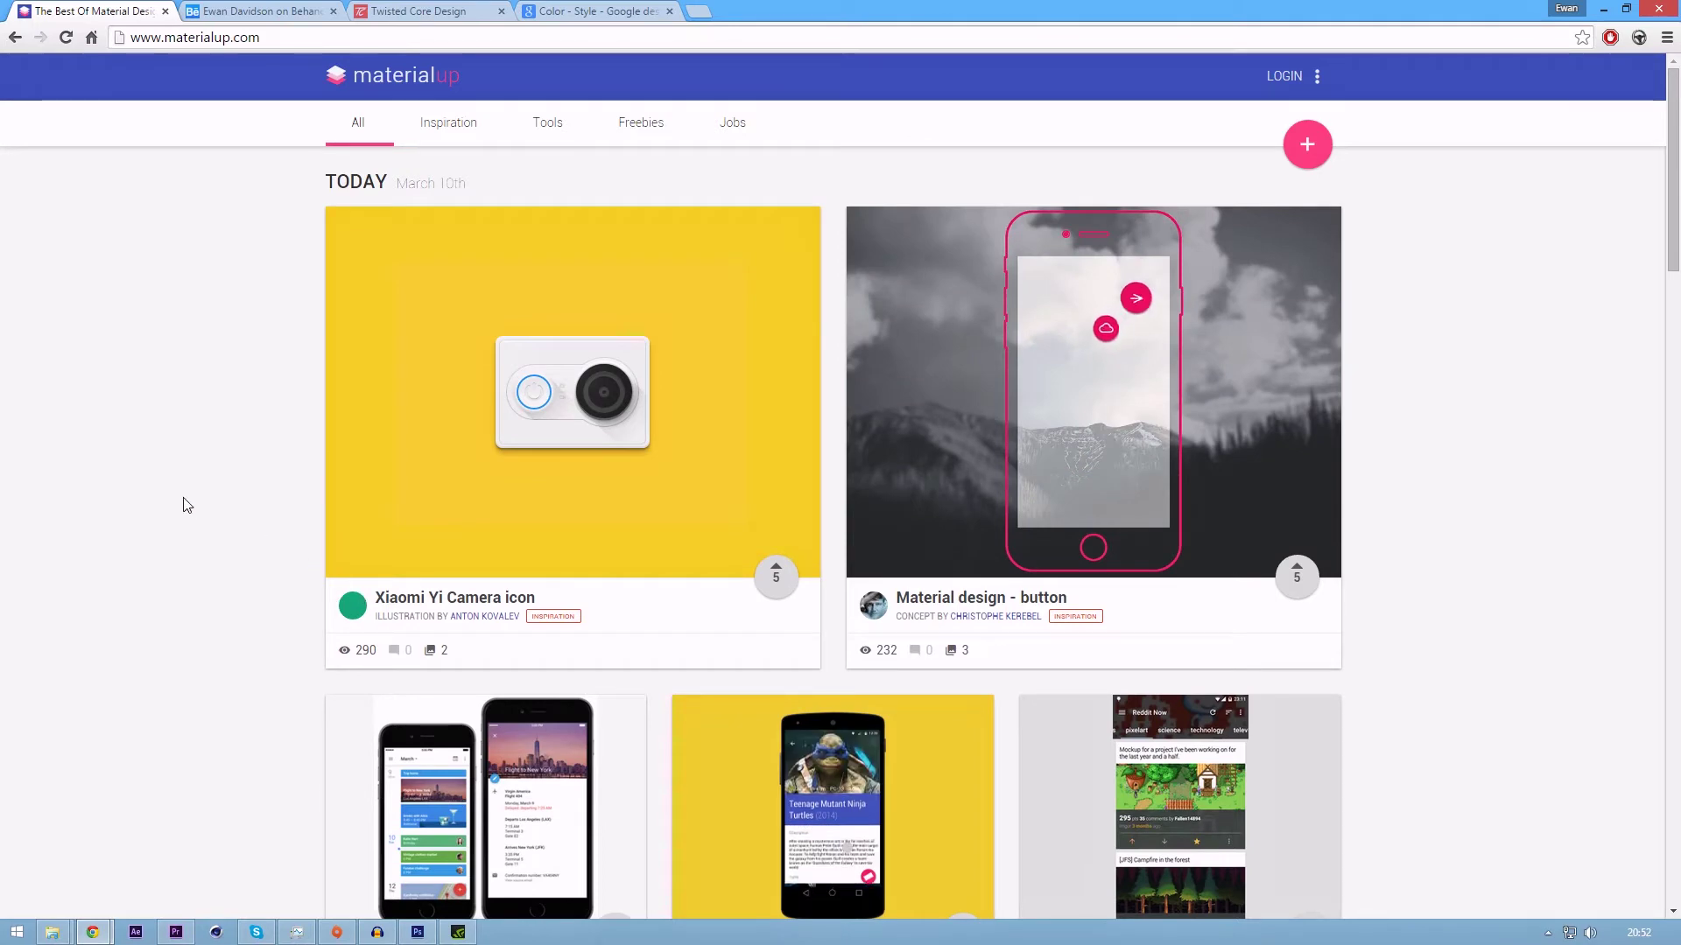
{"action": "scroll", "coordinate": [223, 621], "scroll_direction": "down", "scroll_amount": 3}
{"action": "scroll", "coordinate": [222, 620], "scroll_direction": "down", "scroll_amount": 5}
{"action": "scroll", "coordinate": [255, 702], "scroll_direction": "up", "scroll_amount": 8}
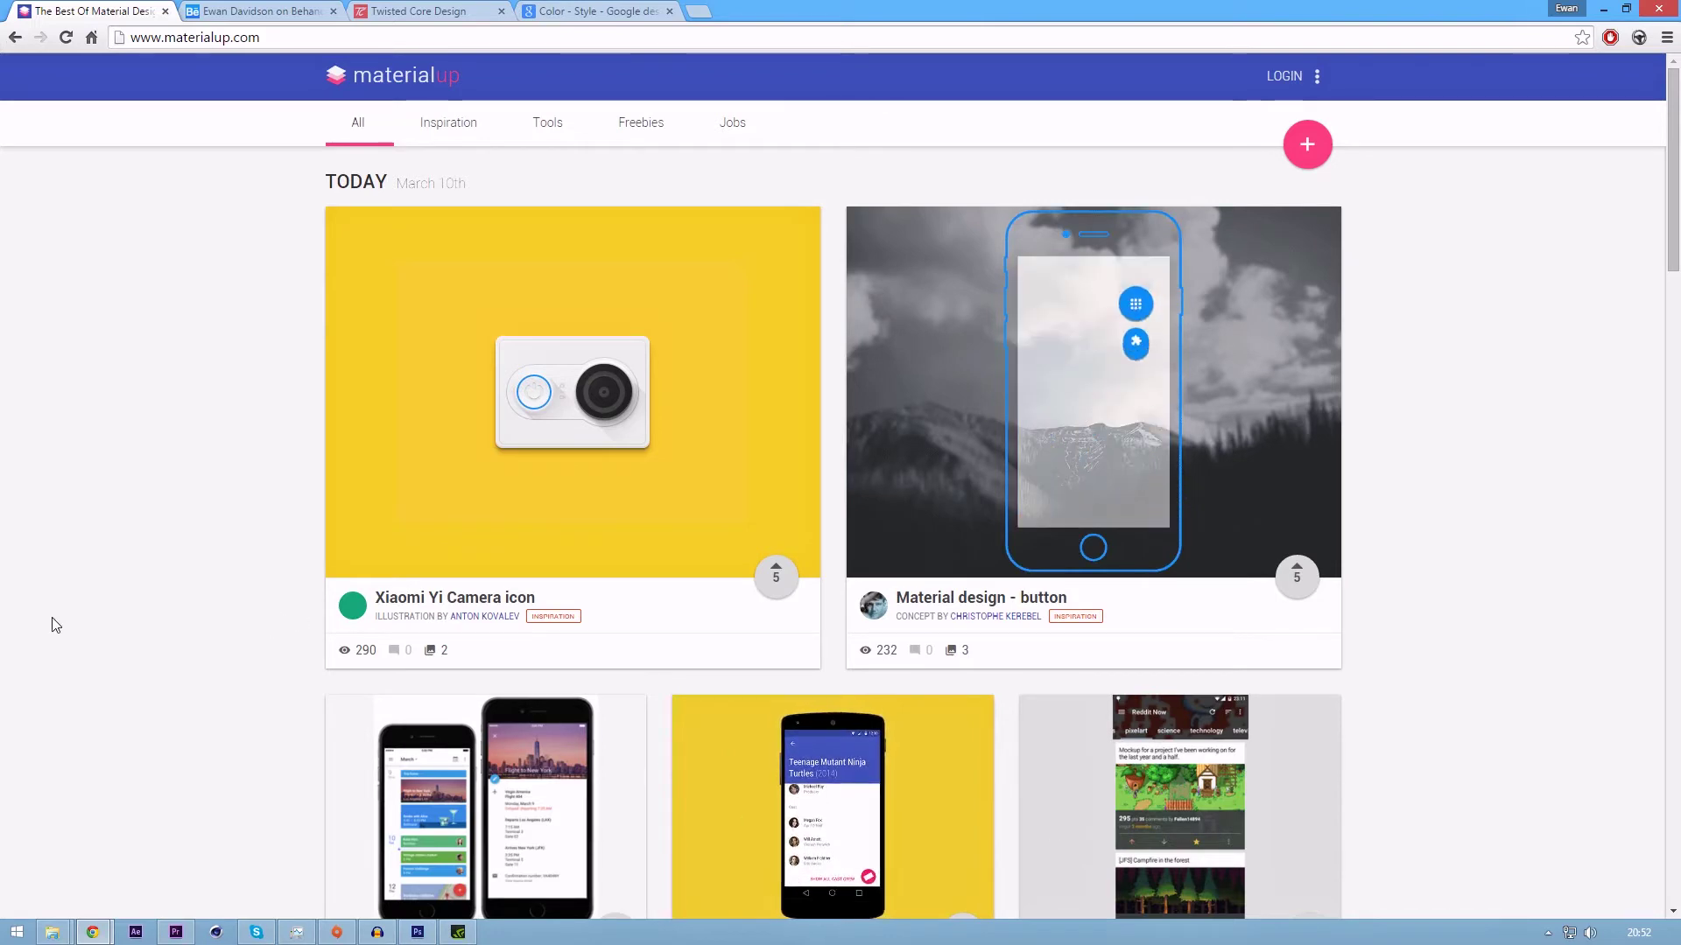
{"action": "left_click", "coordinate": [411, 9]}
Move the Twisted Core tab to second position and scroll through its long-shadow icons.
{"action": "left_click_drag", "start_coordinate": [412, 9], "coordinate": [262, 10]}
{"action": "scroll", "coordinate": [893, 469], "scroll_direction": "down", "scroll_amount": 4}
{"action": "scroll", "coordinate": [832, 567], "scroll_direction": "up", "scroll_amount": 4}
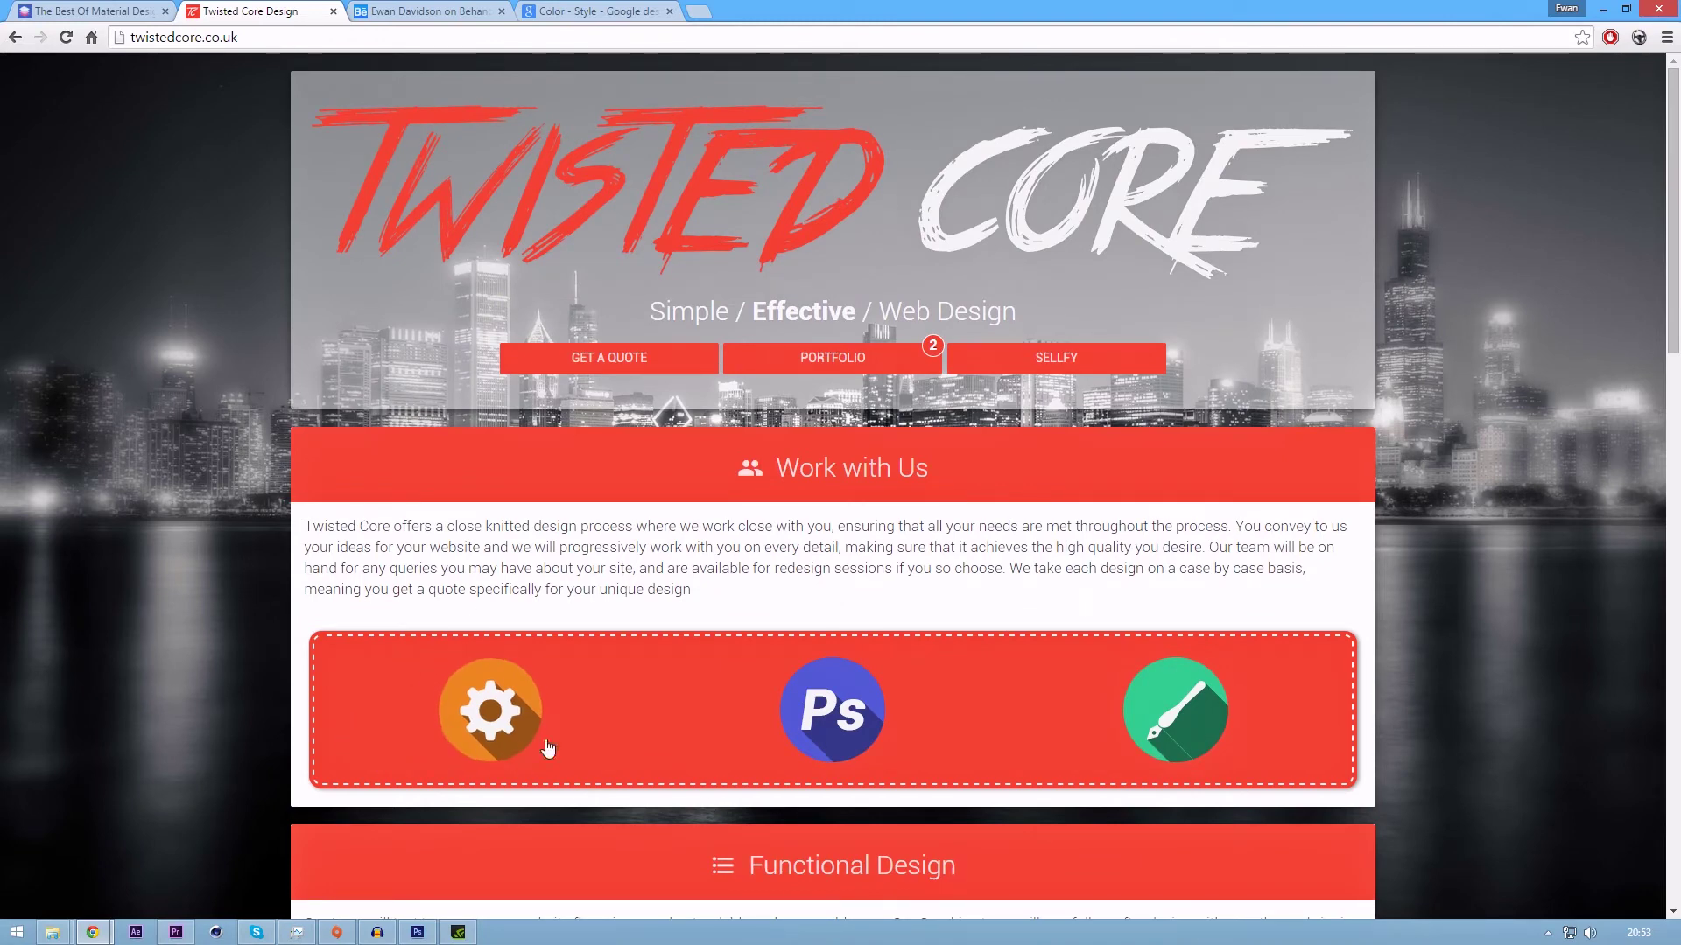
{"action": "scroll", "coordinate": [516, 739], "scroll_direction": "down", "scroll_amount": 8}
{"action": "scroll", "coordinate": [402, 649], "scroll_direction": "up", "scroll_amount": 5}
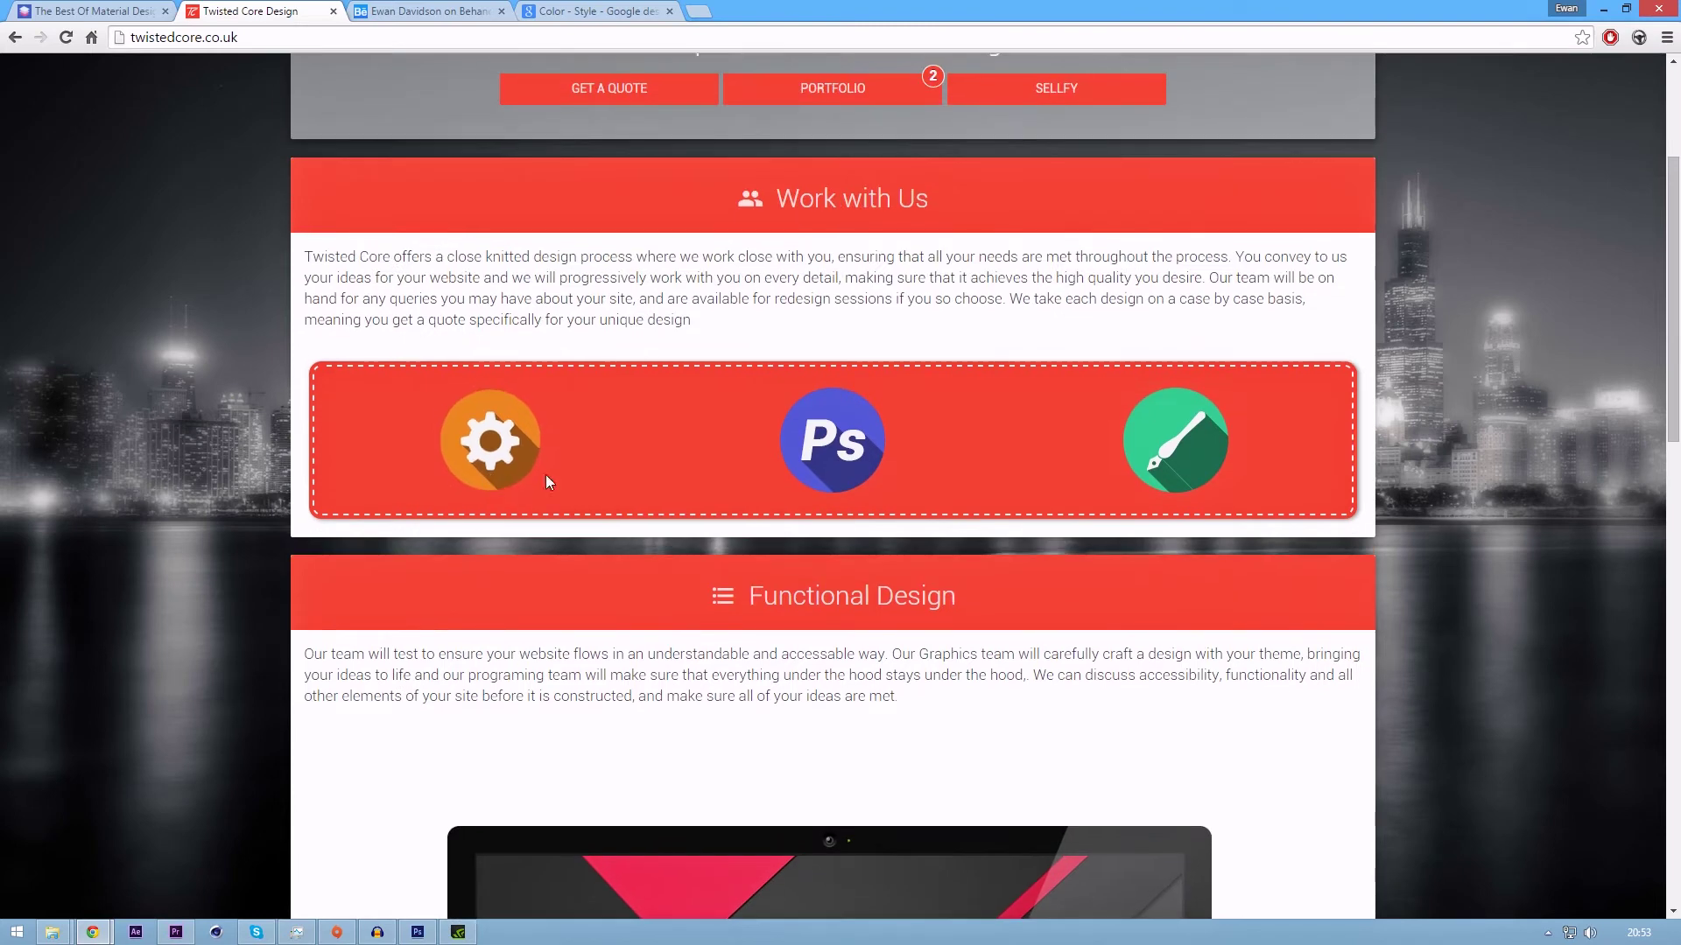
{"action": "scroll", "coordinate": [488, 422], "scroll_direction": "down", "scroll_amount": 12}
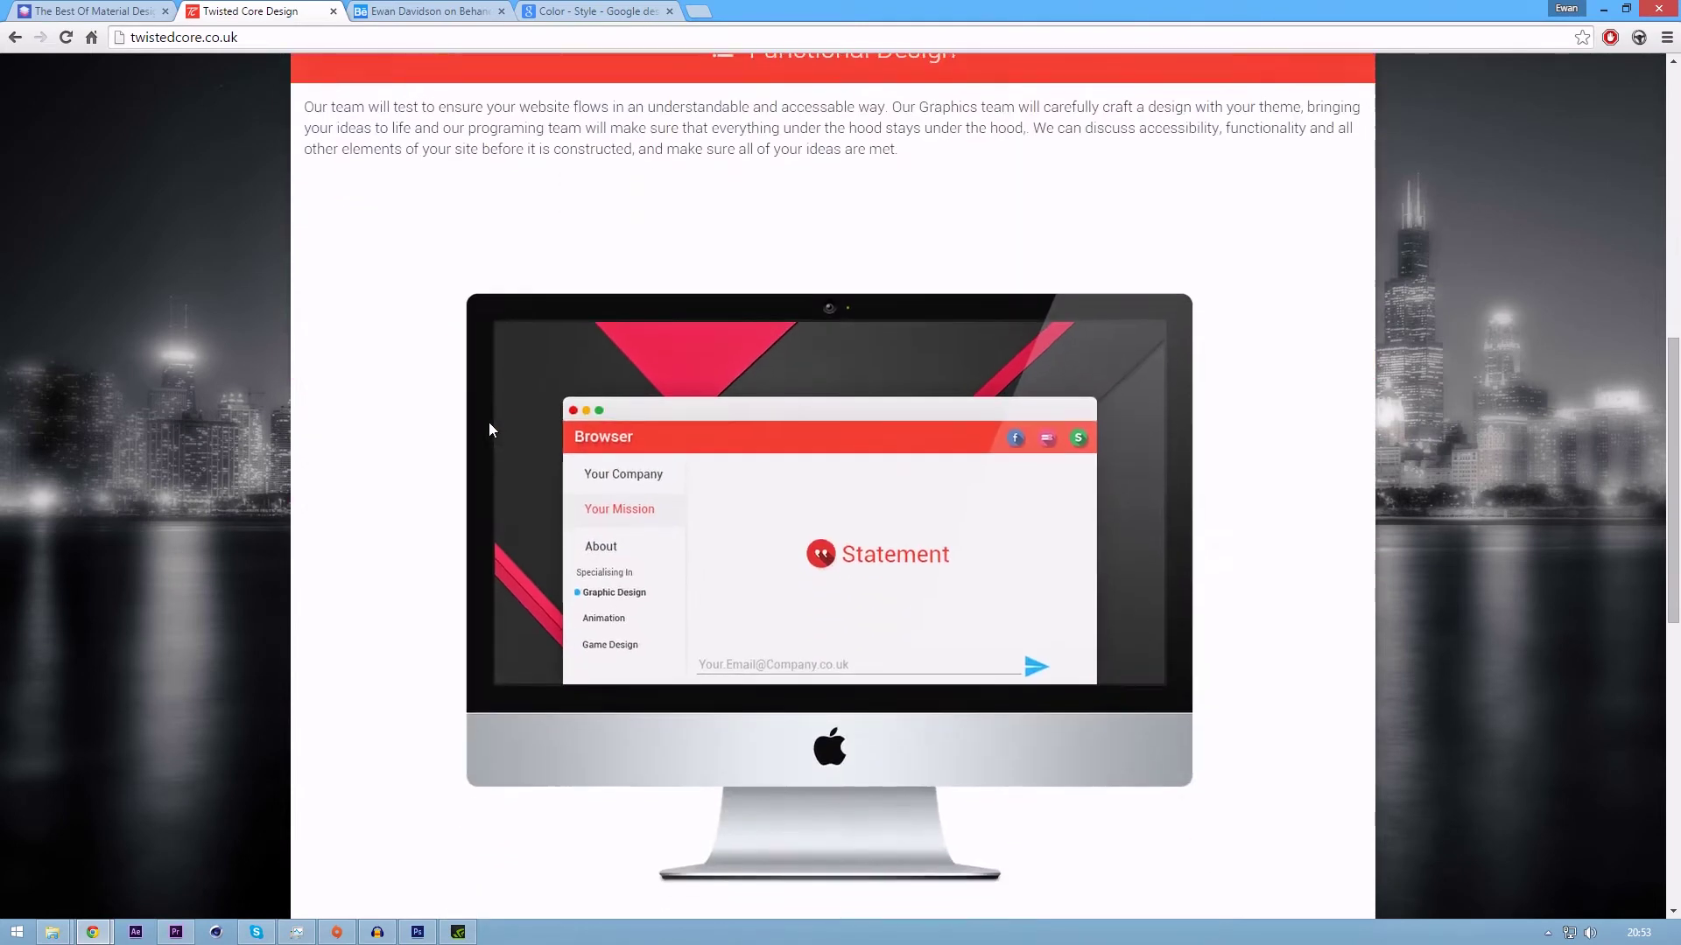
{"action": "scroll", "coordinate": [473, 429], "scroll_direction": "up", "scroll_amount": 6}
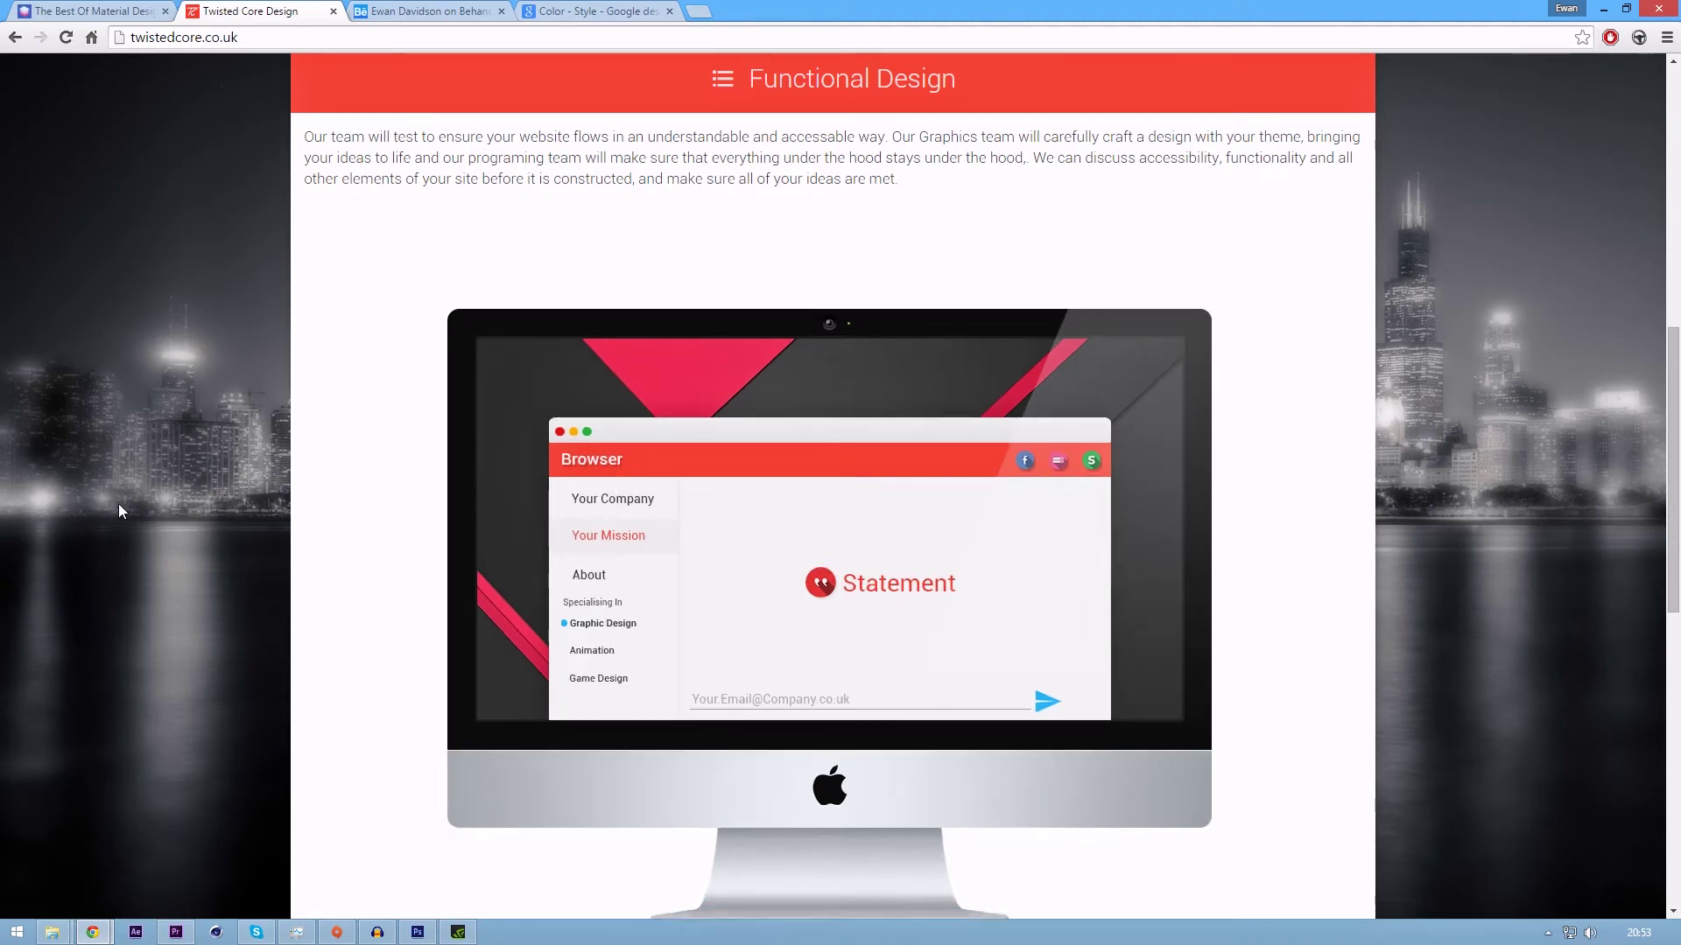
{"action": "scroll", "coordinate": [118, 502], "scroll_direction": "down", "scroll_amount": 5}
{"action": "scroll", "coordinate": [116, 496], "scroll_direction": "up", "scroll_amount": 15}
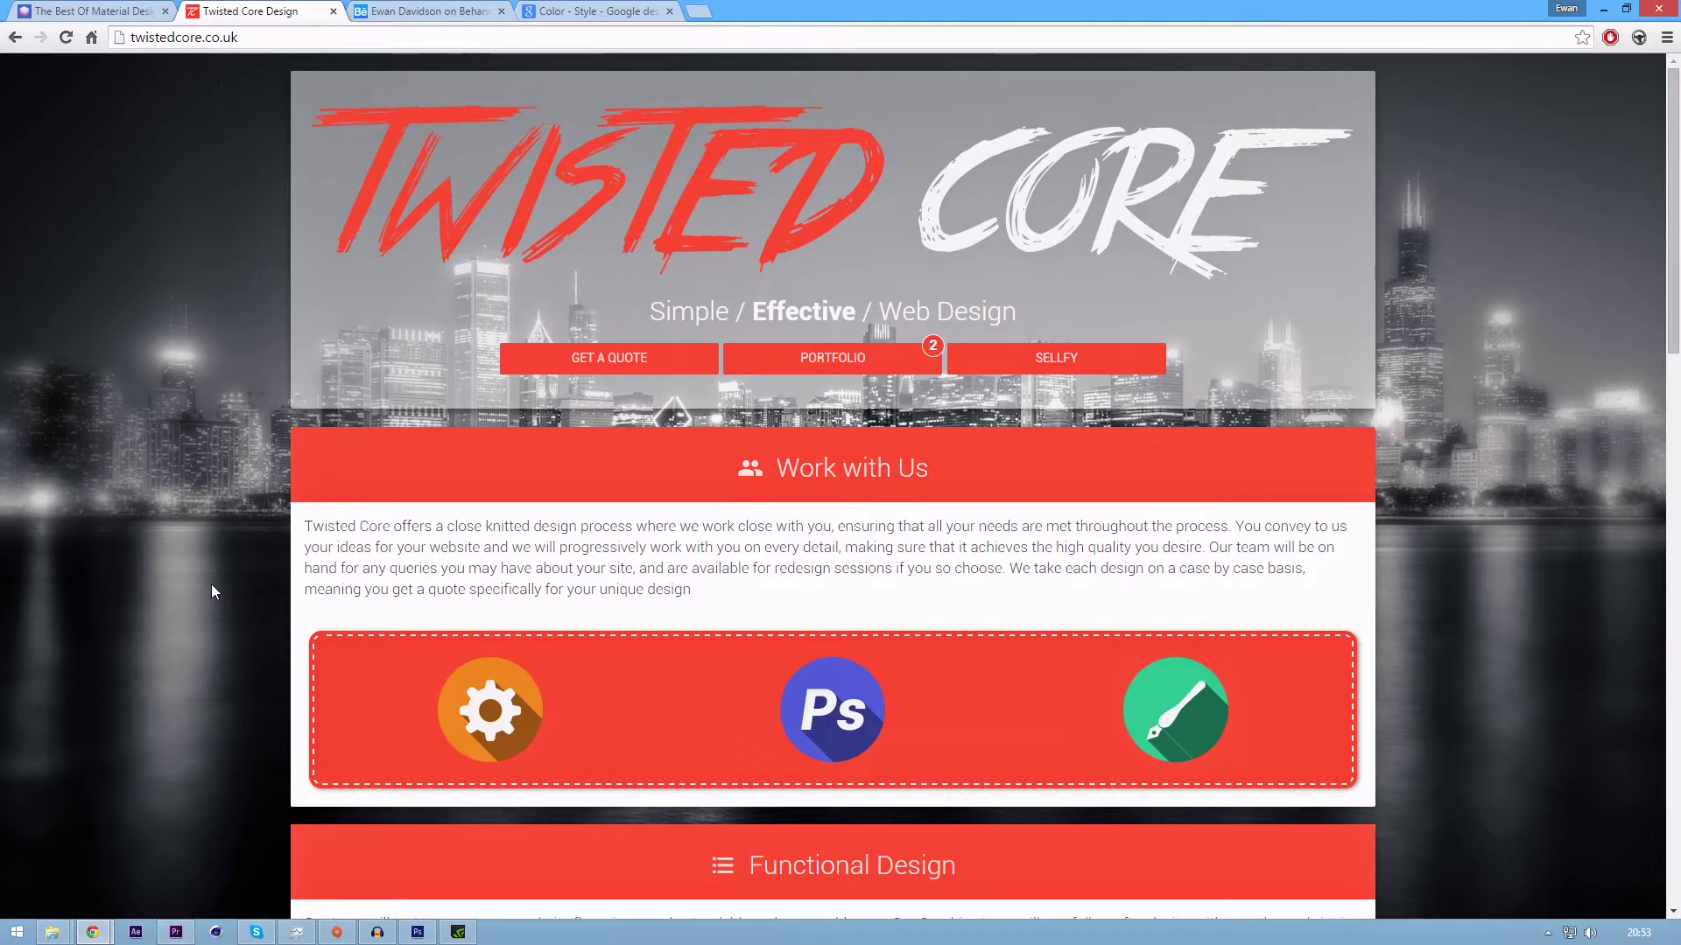
Open the Twisted Core project on Behance and scroll through its long-shadow circle icons.
{"action": "left_click", "coordinate": [461, 10]}
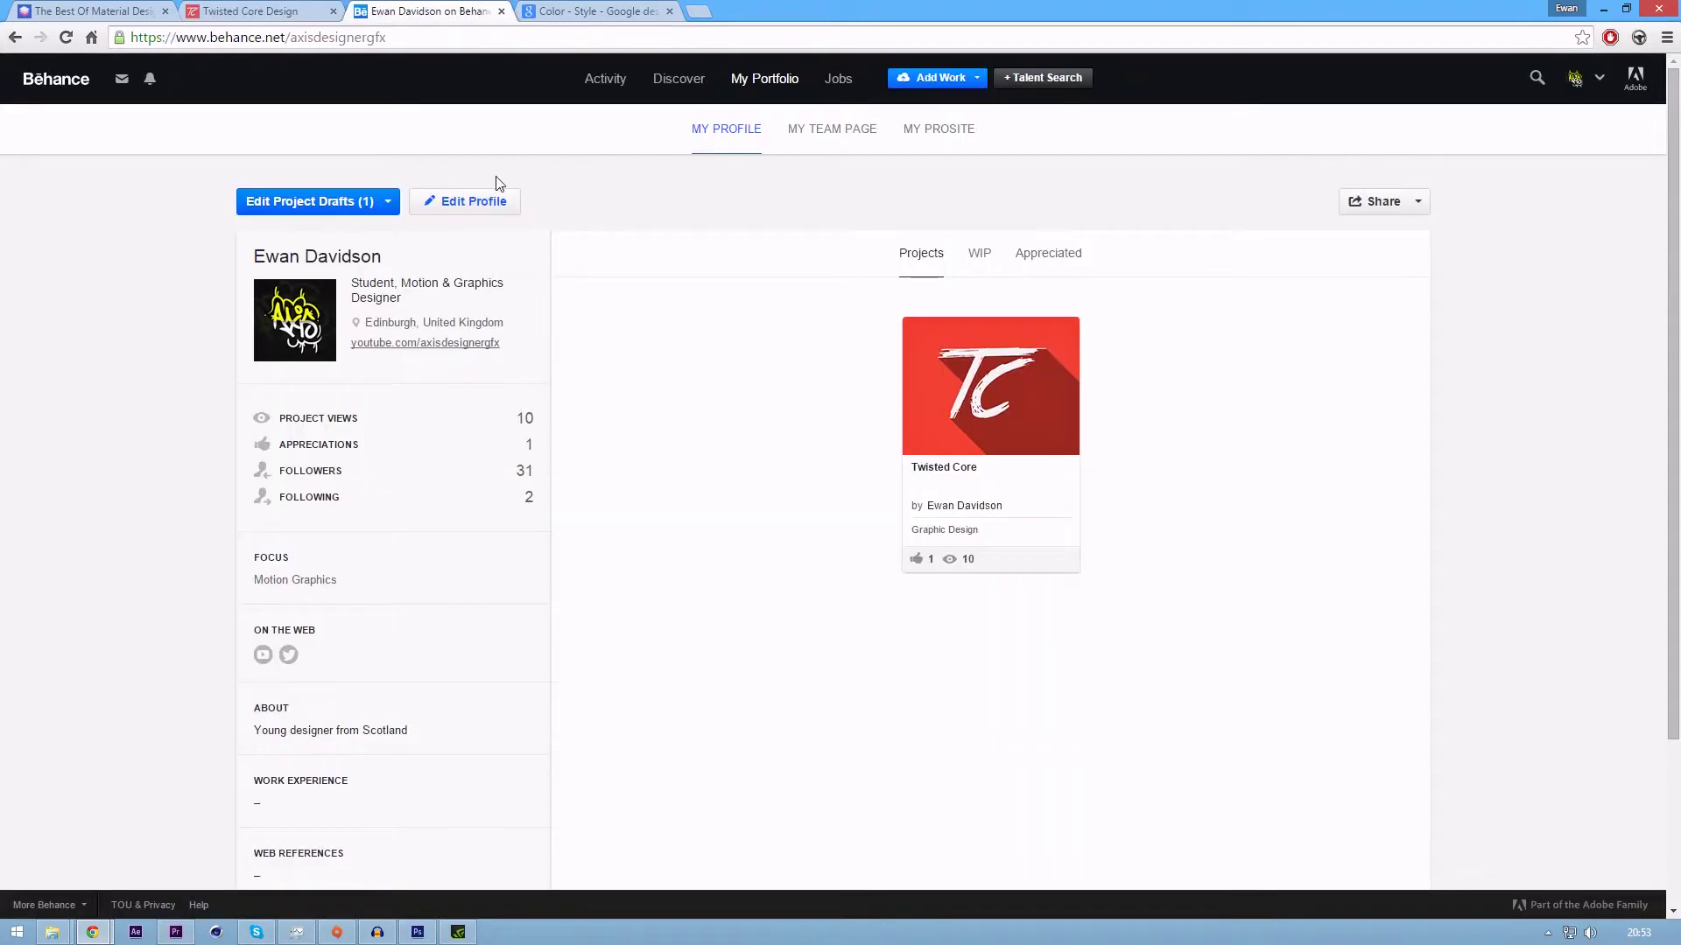
{"action": "left_click", "coordinate": [998, 412]}
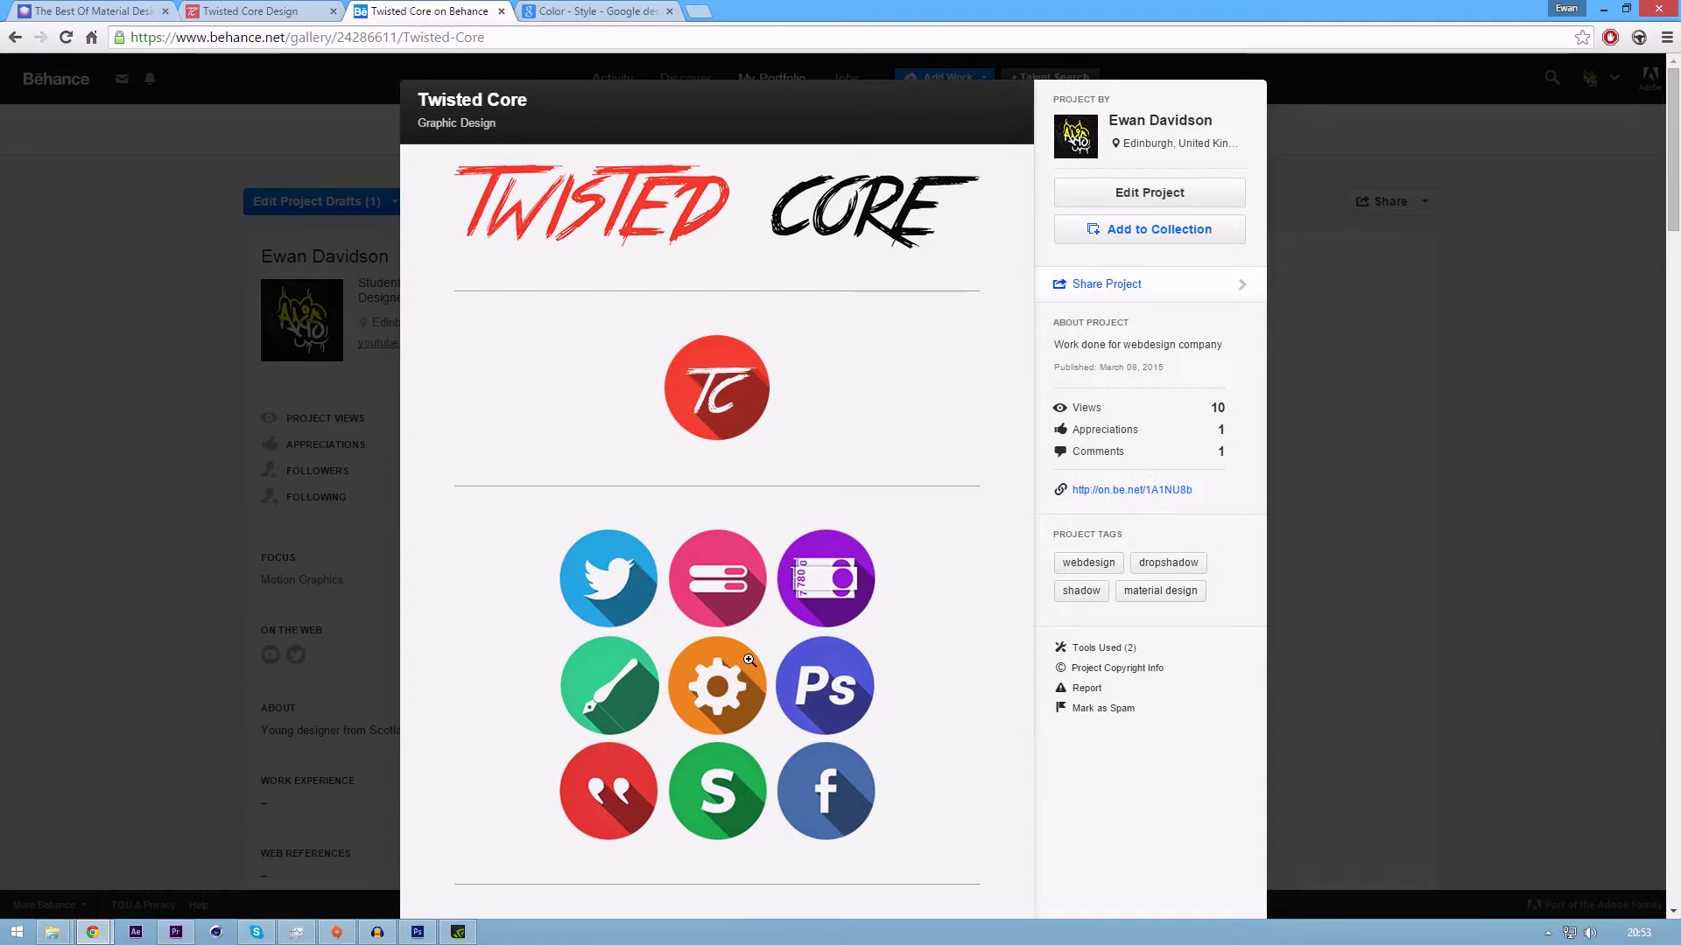
{"action": "scroll", "coordinate": [770, 435], "scroll_direction": "down", "scroll_amount": 2}
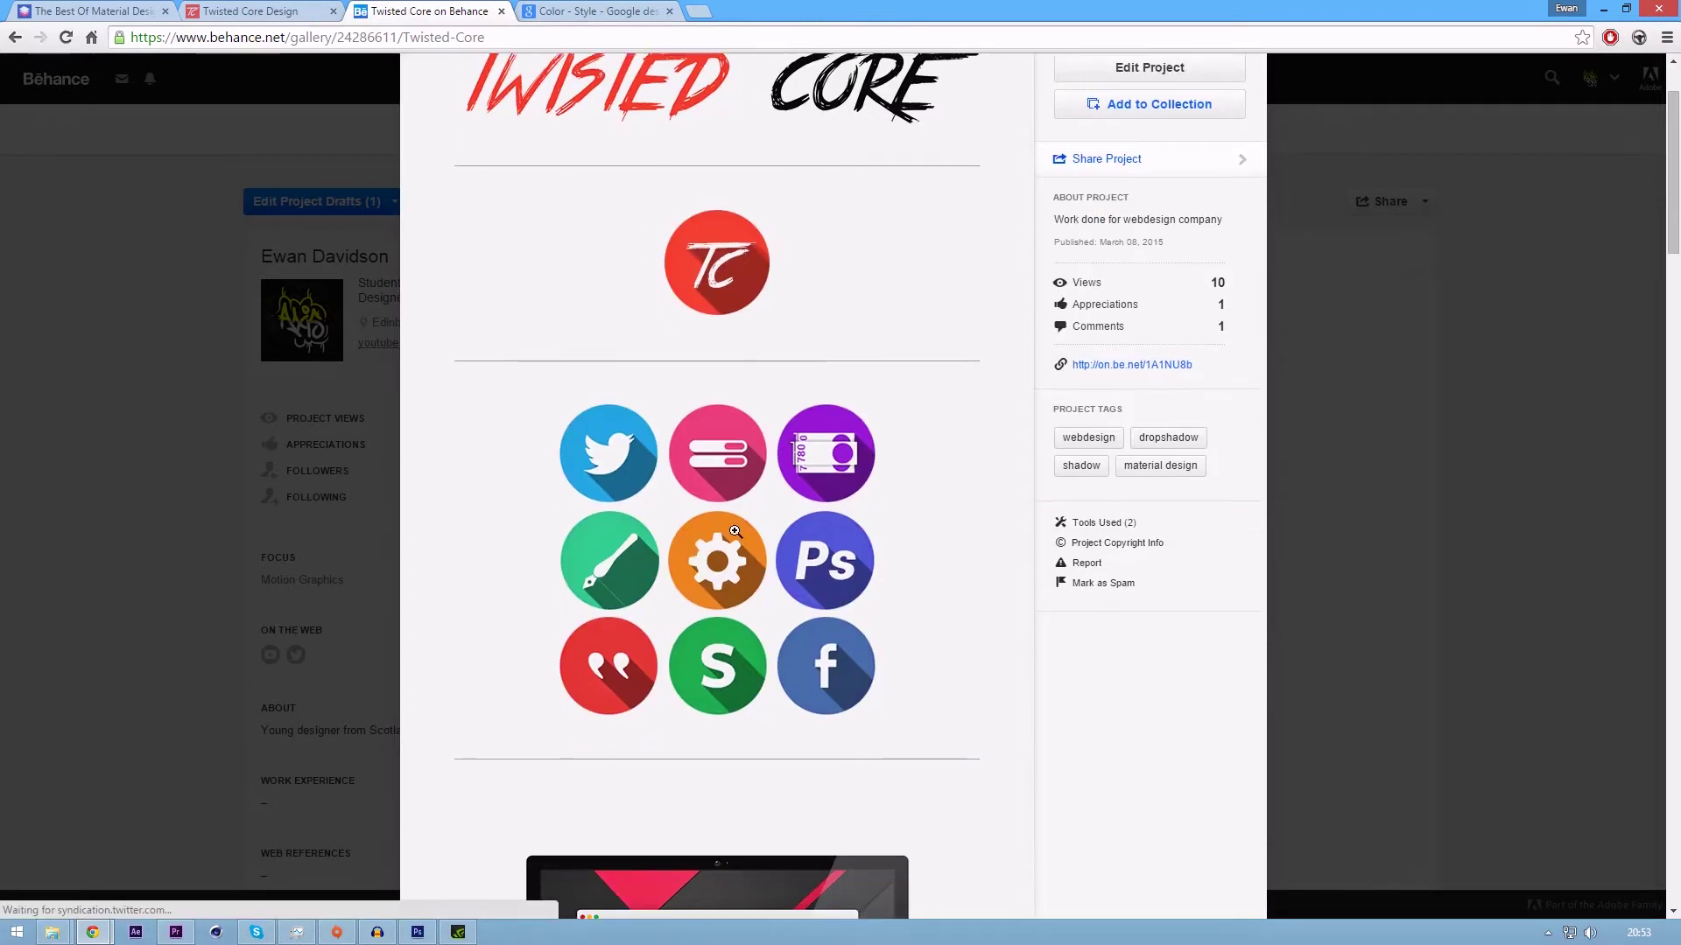
{"action": "scroll", "coordinate": [660, 762], "scroll_direction": "up", "scroll_amount": 2}
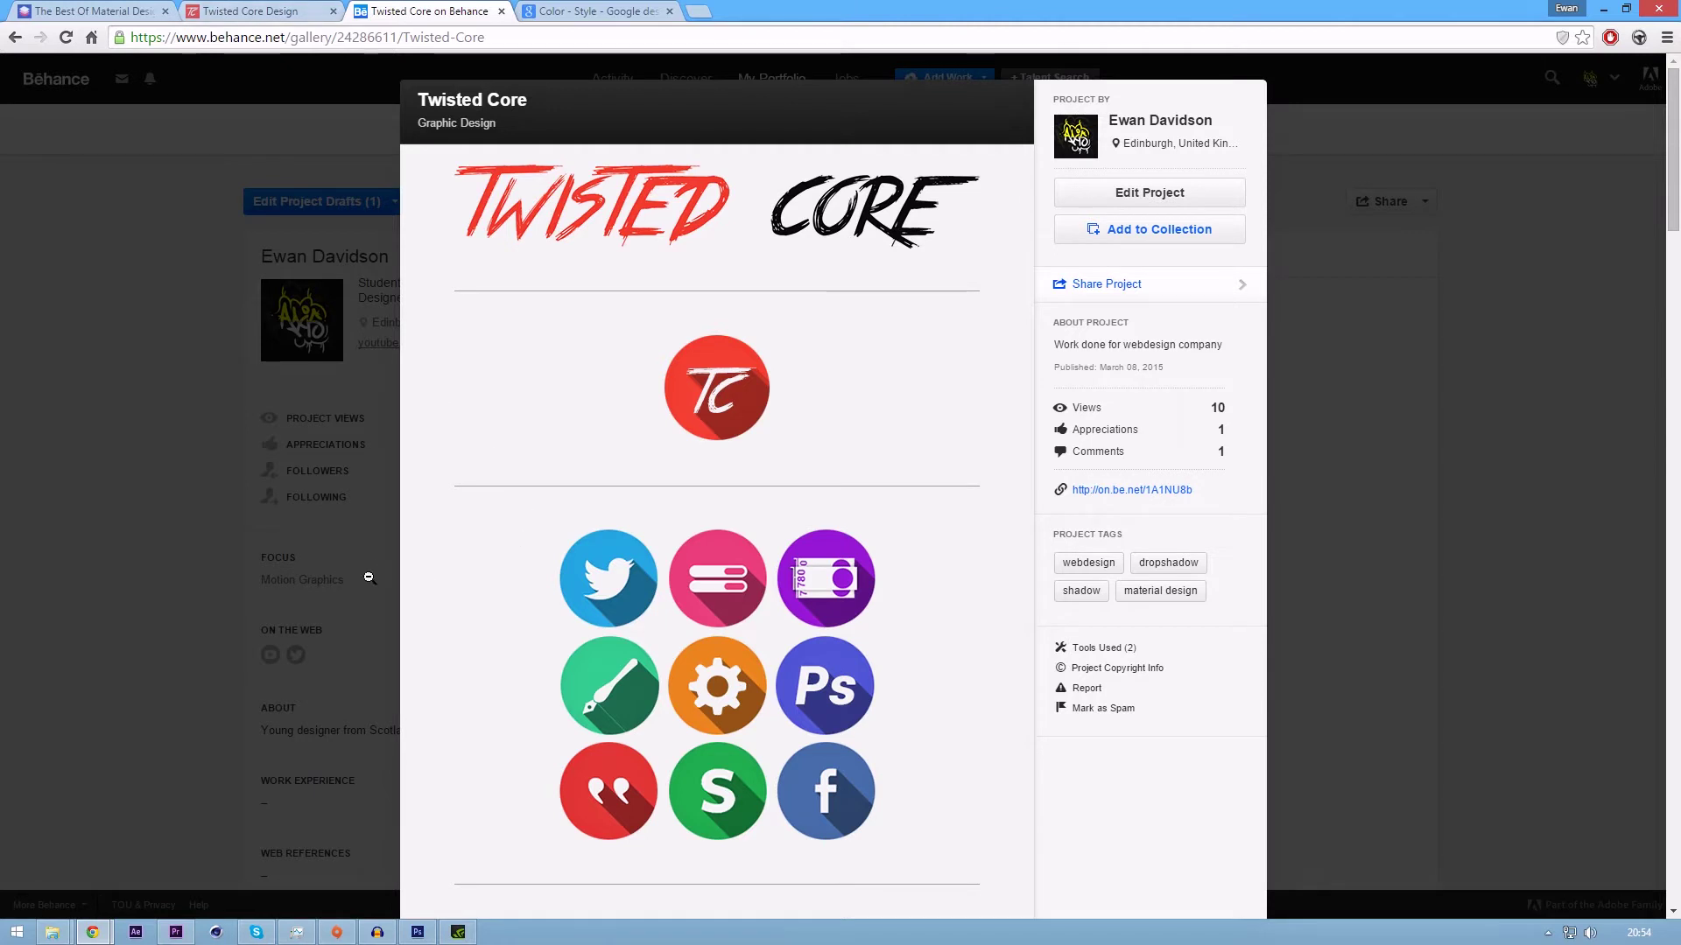
{"action": "scroll", "coordinate": [596, 677], "scroll_direction": "down", "scroll_amount": 3}
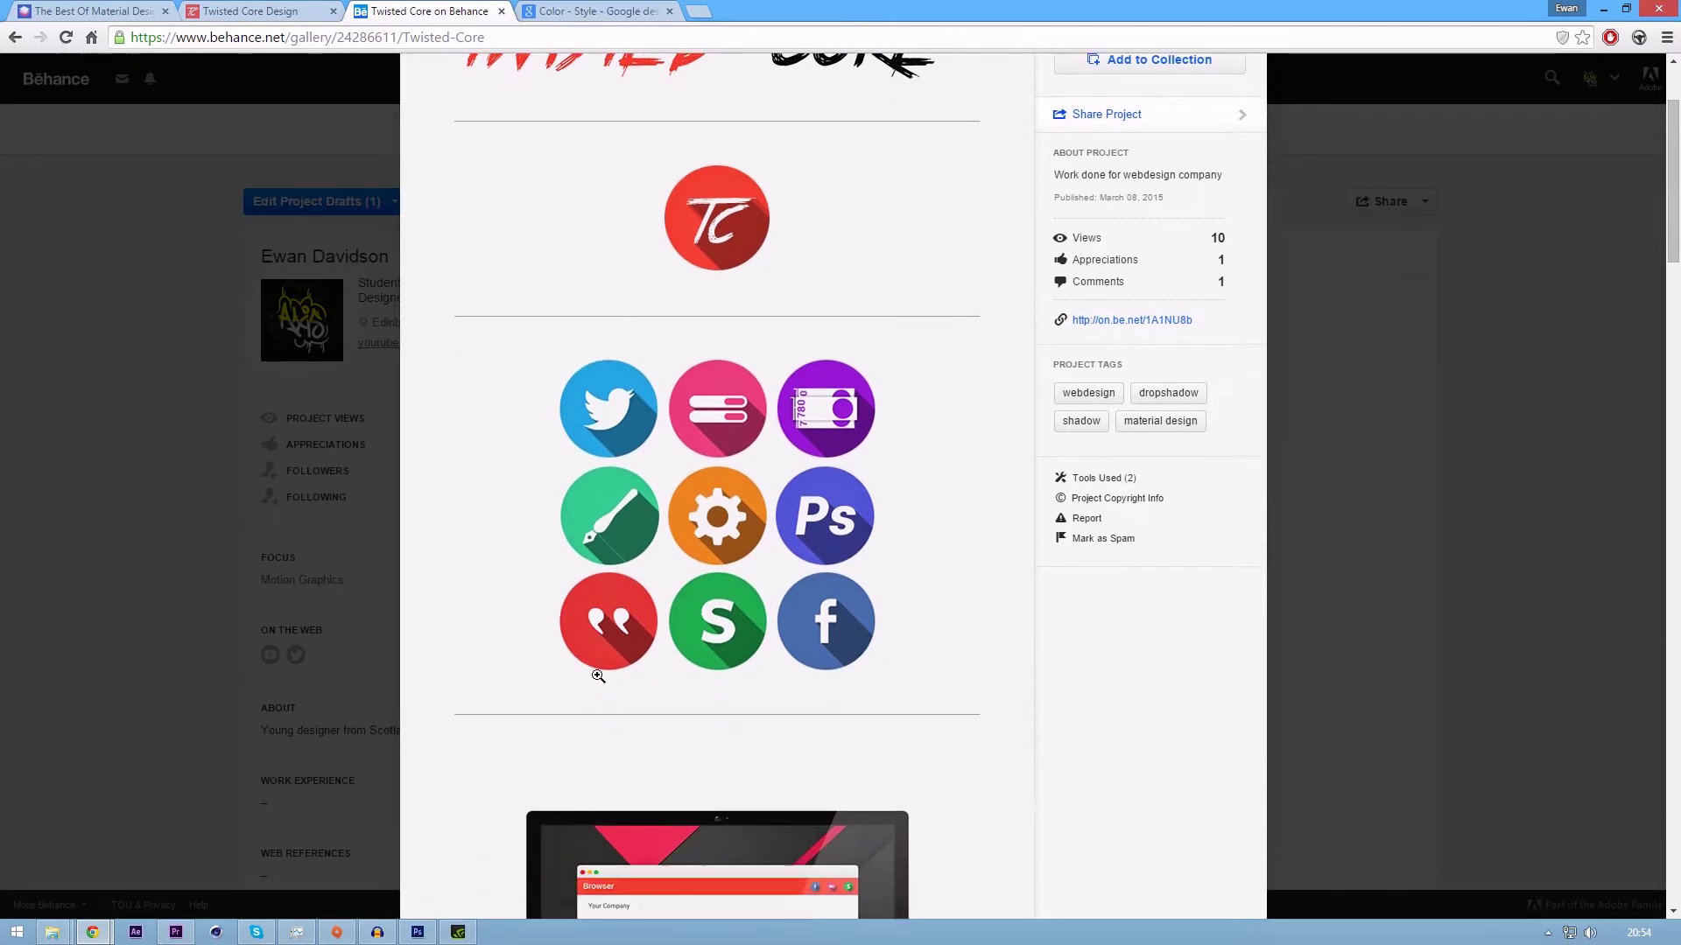
{"action": "scroll", "coordinate": [596, 676], "scroll_direction": "up", "scroll_amount": 1}
{"action": "scroll", "coordinate": [596, 676], "scroll_direction": "up", "scroll_amount": 2}
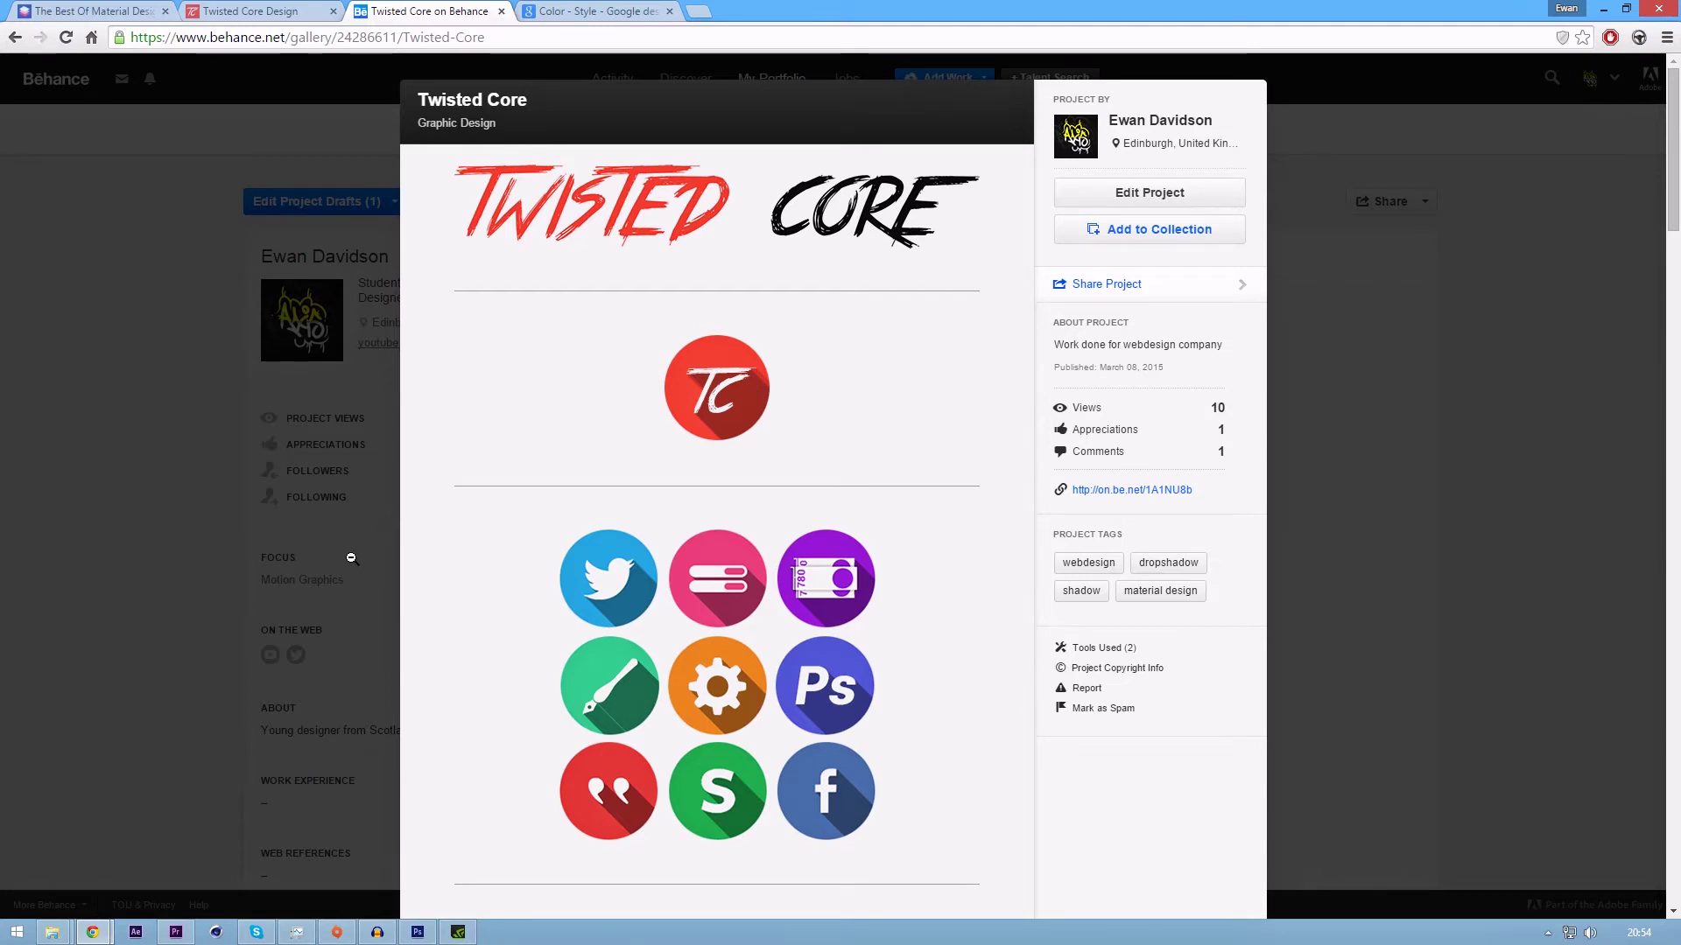
Scroll the Material Design colour palette to the Deep Purple 500 swatch, #673AB7.
{"action": "key", "text": "ctrl+Tab"}
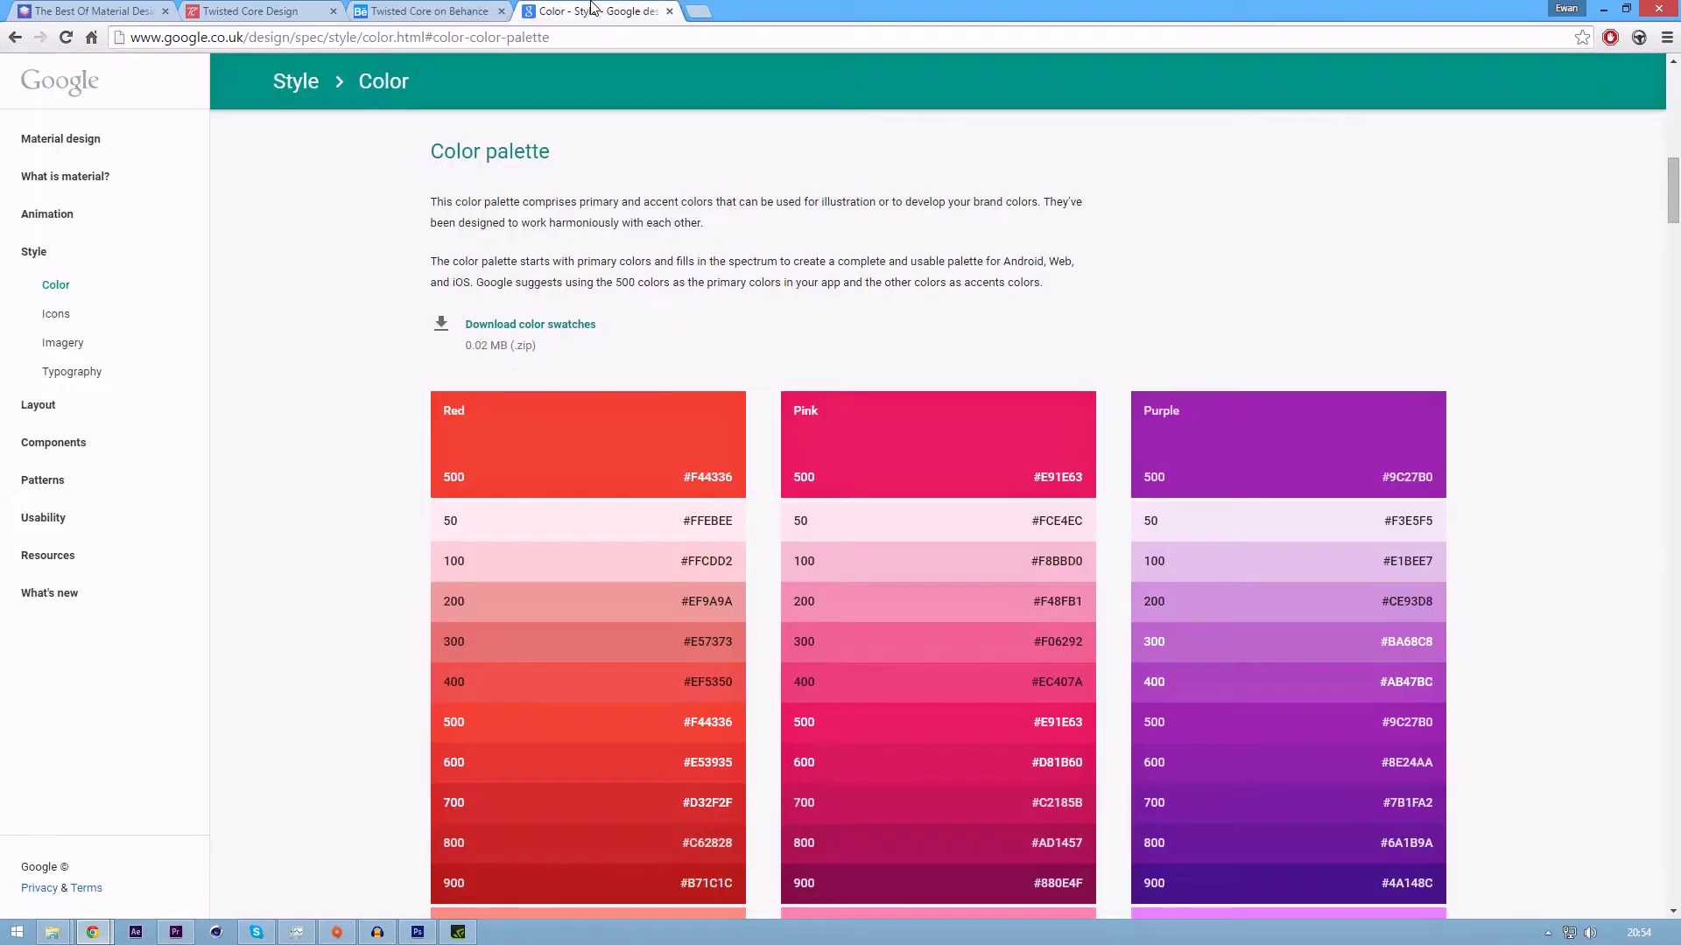
{"action": "scroll", "coordinate": [833, 424], "scroll_direction": "down", "scroll_amount": 5}
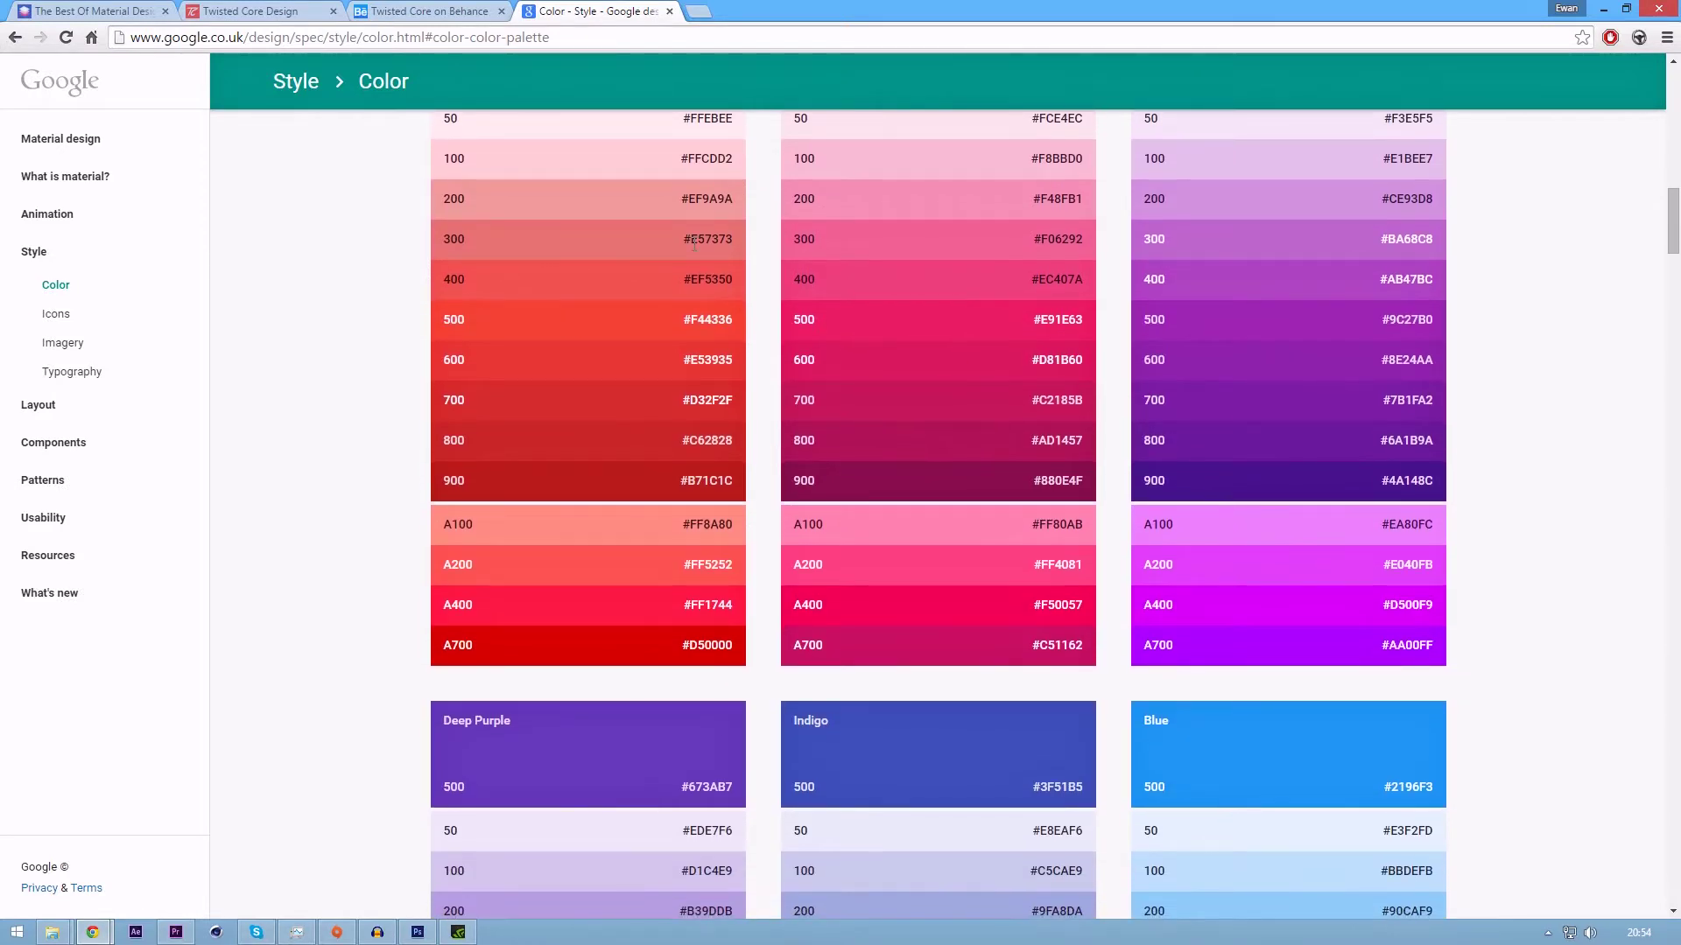
{"action": "scroll", "coordinate": [630, 238], "scroll_direction": "down", "scroll_amount": 4}
{"action": "scroll", "coordinate": [622, 246], "scroll_direction": "down", "scroll_amount": 6}
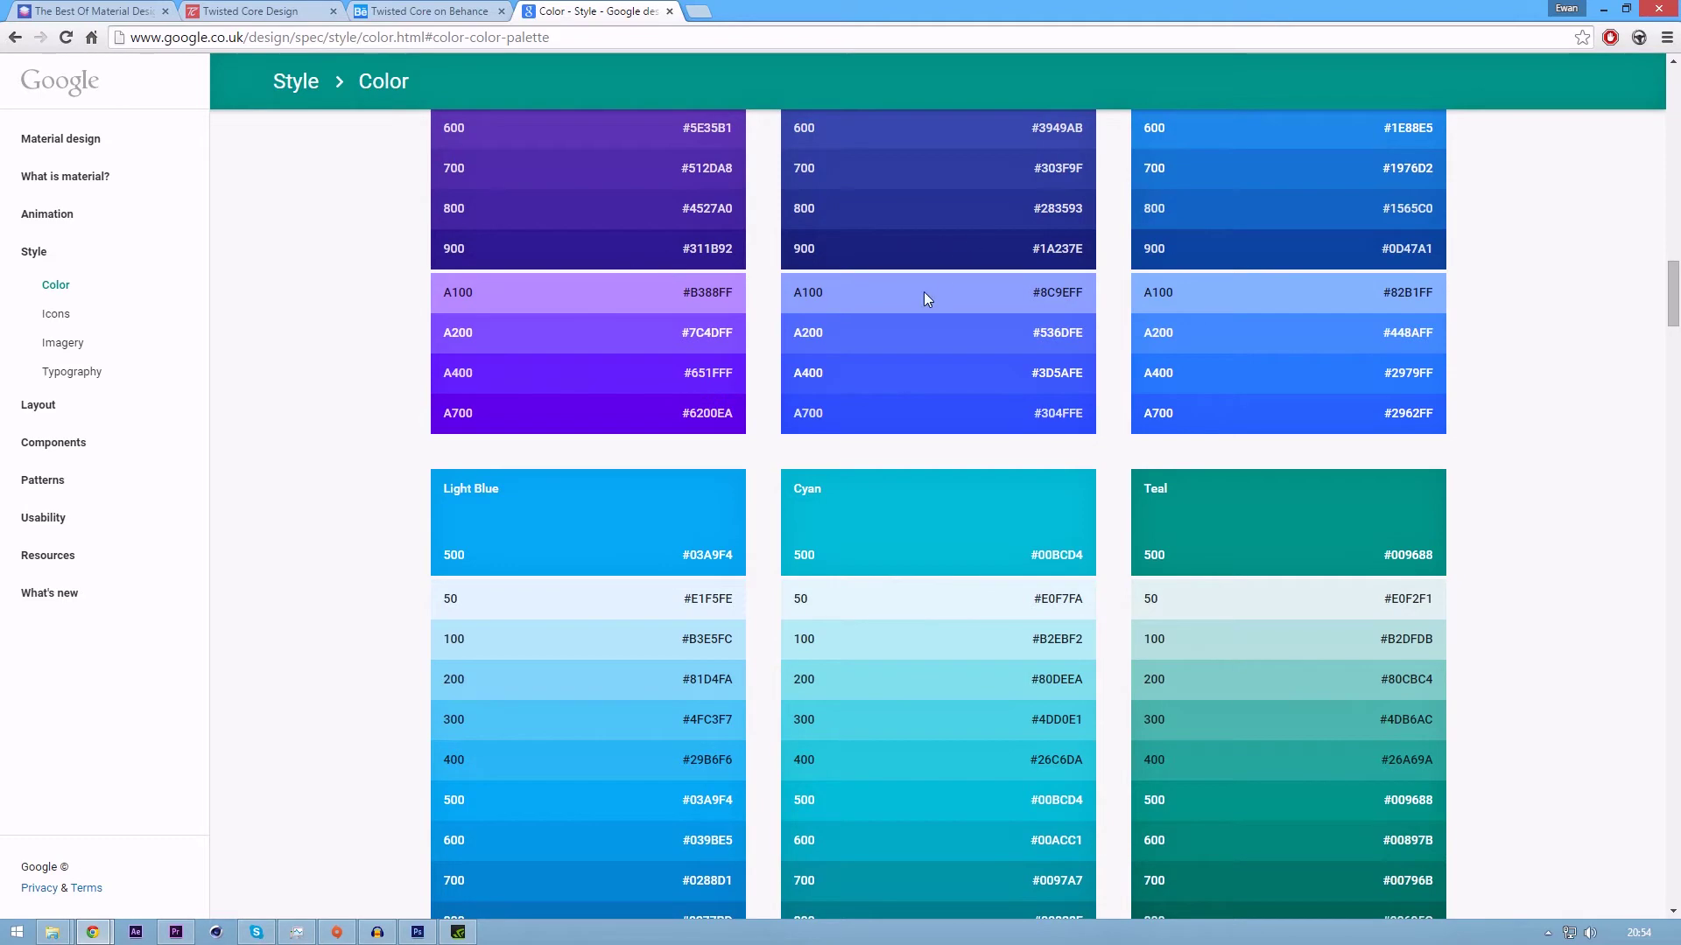
{"action": "scroll", "coordinate": [926, 292], "scroll_direction": "down", "scroll_amount": 4}
{"action": "scroll", "coordinate": [927, 292], "scroll_direction": "up", "scroll_amount": 10}
{"action": "scroll", "coordinate": [929, 292], "scroll_direction": "up", "scroll_amount": 2}
{"action": "scroll", "coordinate": [933, 308], "scroll_direction": "down", "scroll_amount": 7}
{"action": "scroll", "coordinate": [933, 308], "scroll_direction": "up", "scroll_amount": 7}
{"action": "scroll", "coordinate": [932, 311], "scroll_direction": "up", "scroll_amount": 6}
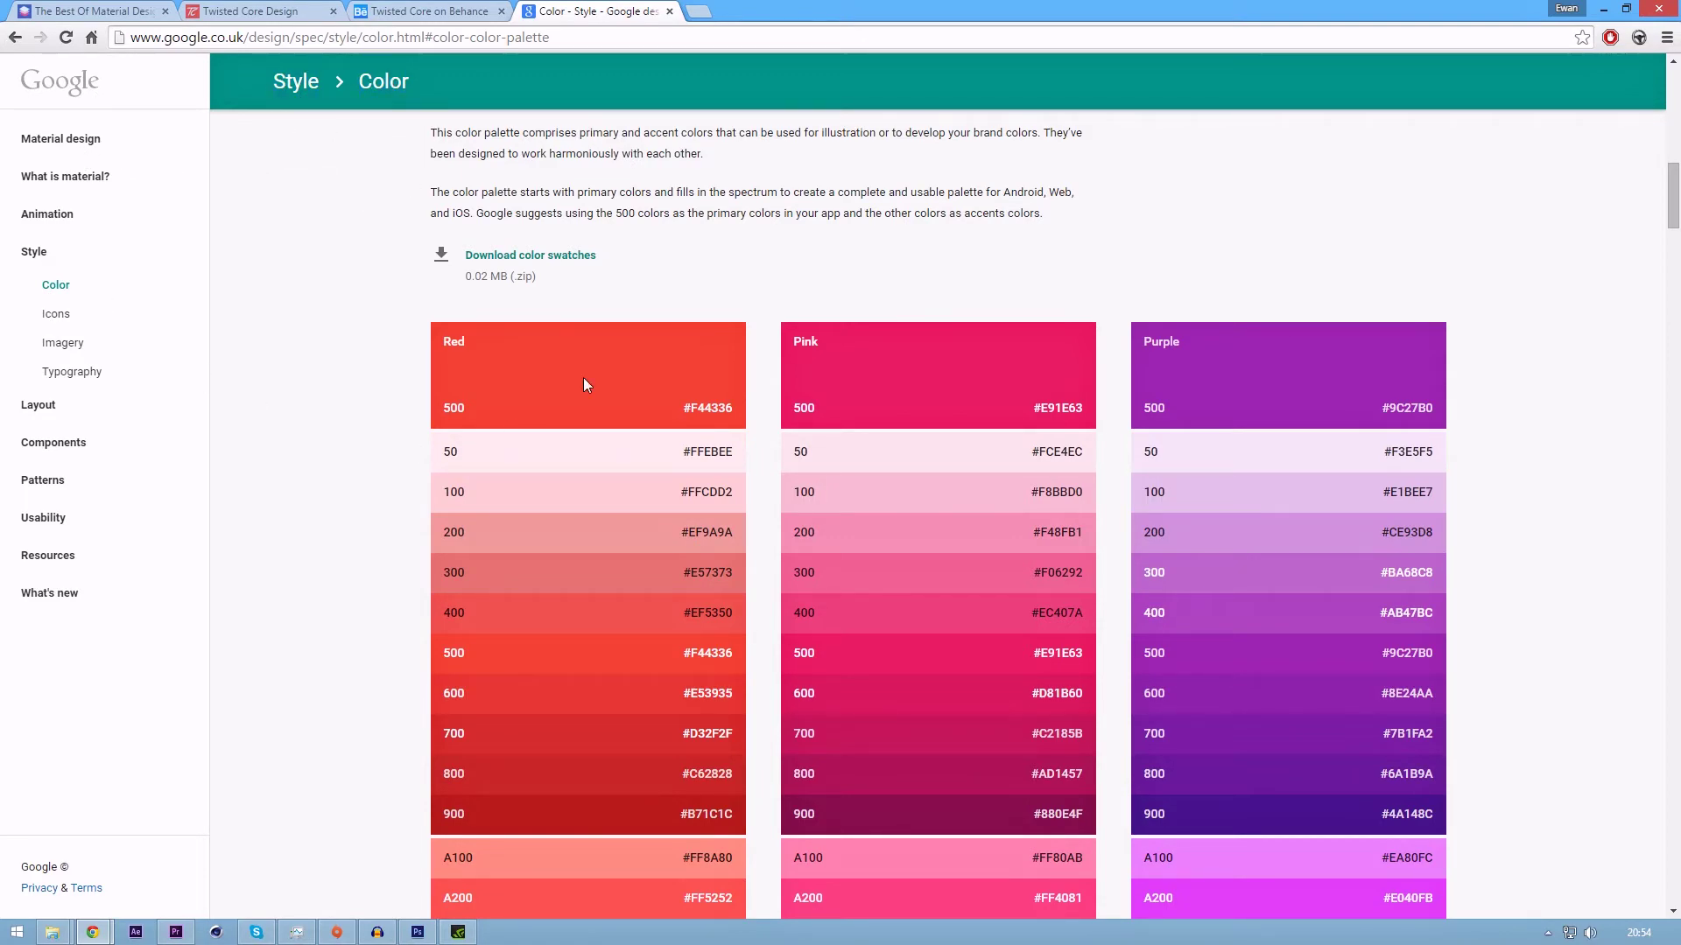
{"action": "scroll", "coordinate": [526, 296], "scroll_direction": "down", "scroll_amount": 4}
{"action": "scroll", "coordinate": [525, 294], "scroll_direction": "up", "scroll_amount": 2}
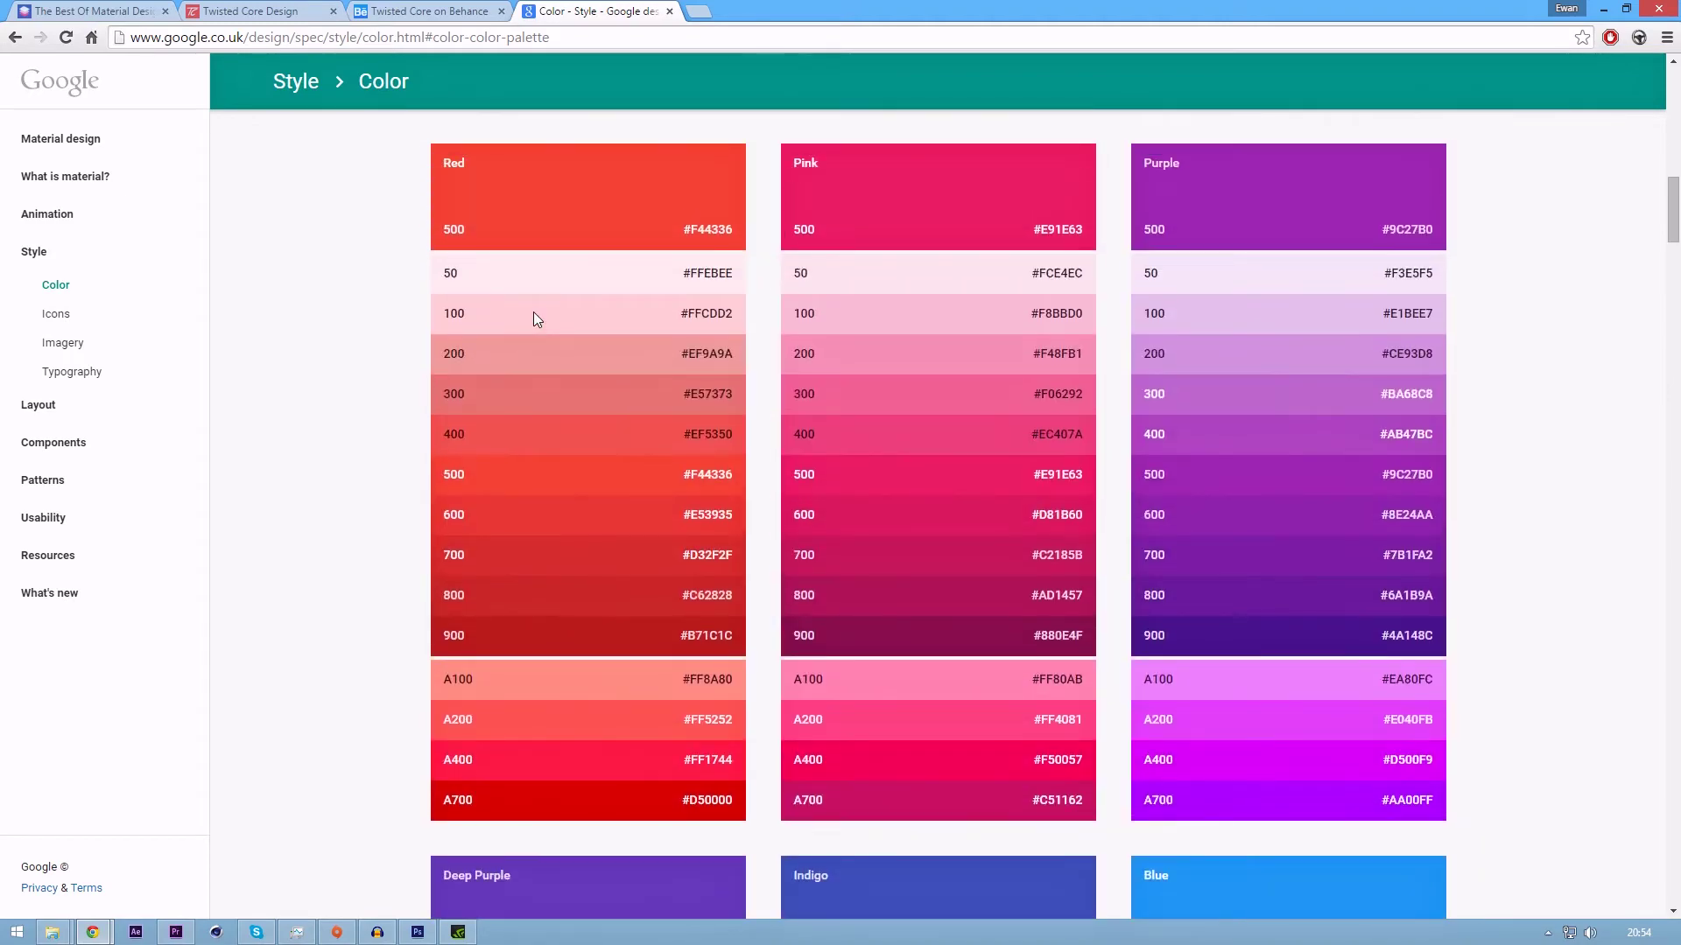
{"action": "scroll", "coordinate": [604, 368], "scroll_direction": "down", "scroll_amount": 13}
{"action": "scroll", "coordinate": [648, 378], "scroll_direction": "up", "scroll_amount": 2}
{"action": "scroll", "coordinate": [665, 394], "scroll_direction": "up", "scroll_amount": 5}
{"action": "scroll", "coordinate": [764, 491], "scroll_direction": "down", "scroll_amount": 5}
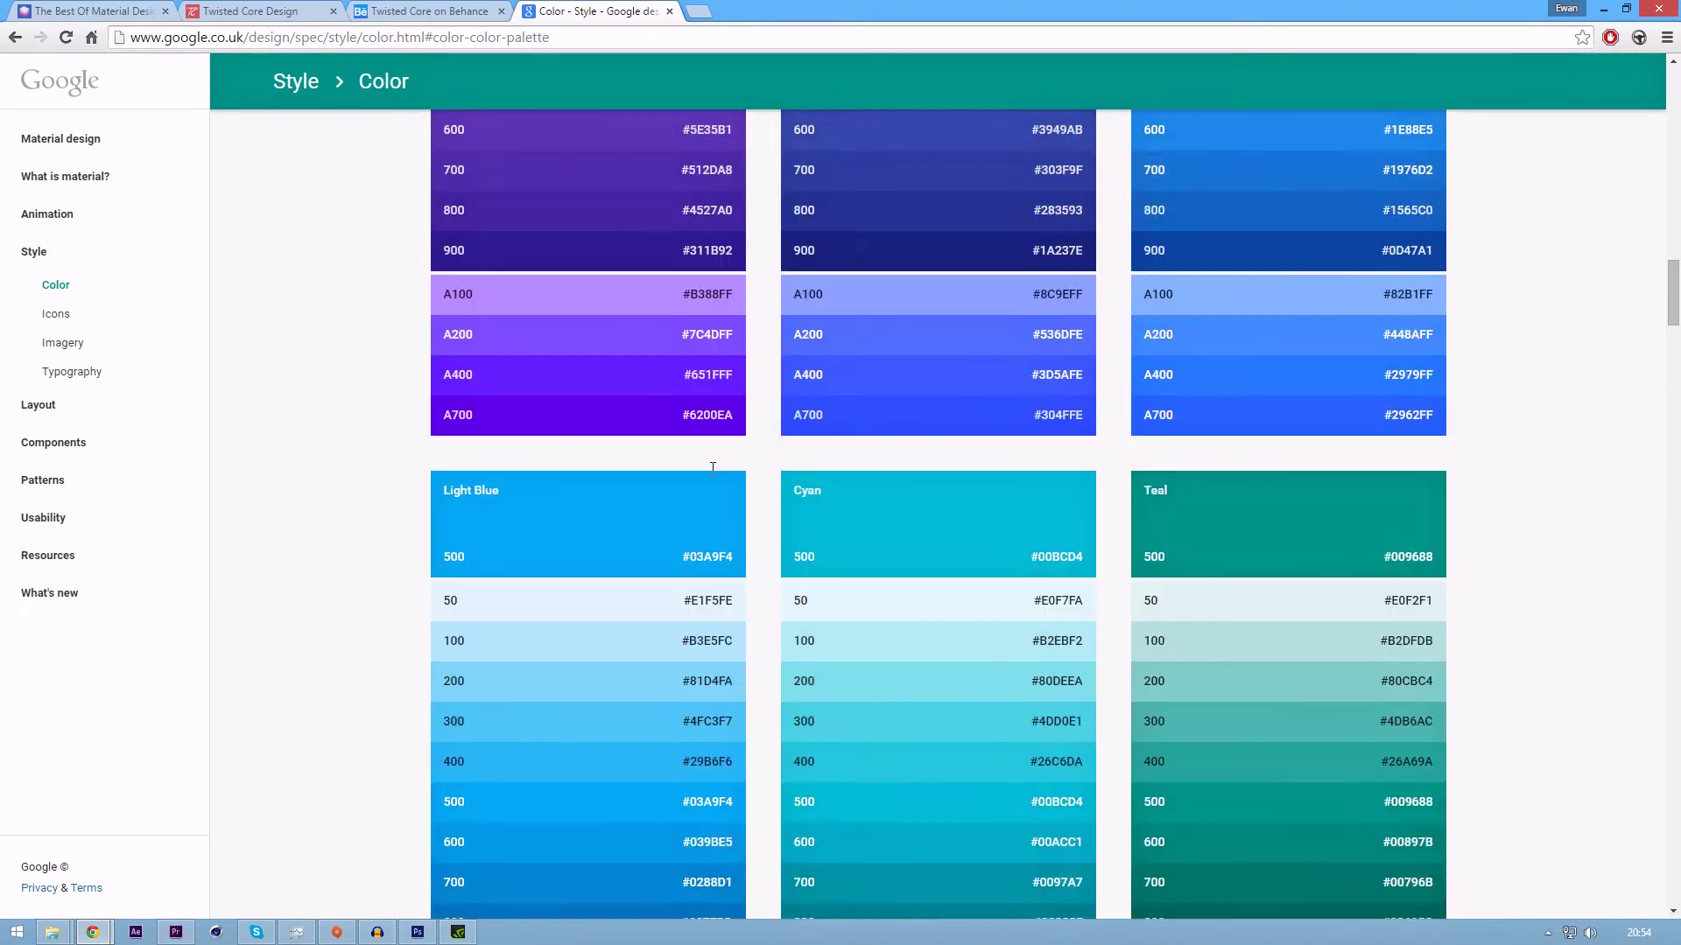
{"action": "scroll", "coordinate": [744, 503], "scroll_direction": "up", "scroll_amount": 3}
{"action": "scroll", "coordinate": [956, 575], "scroll_direction": "down", "scroll_amount": 3}
{"action": "scroll", "coordinate": [1138, 455], "scroll_direction": "up", "scroll_amount": 2}
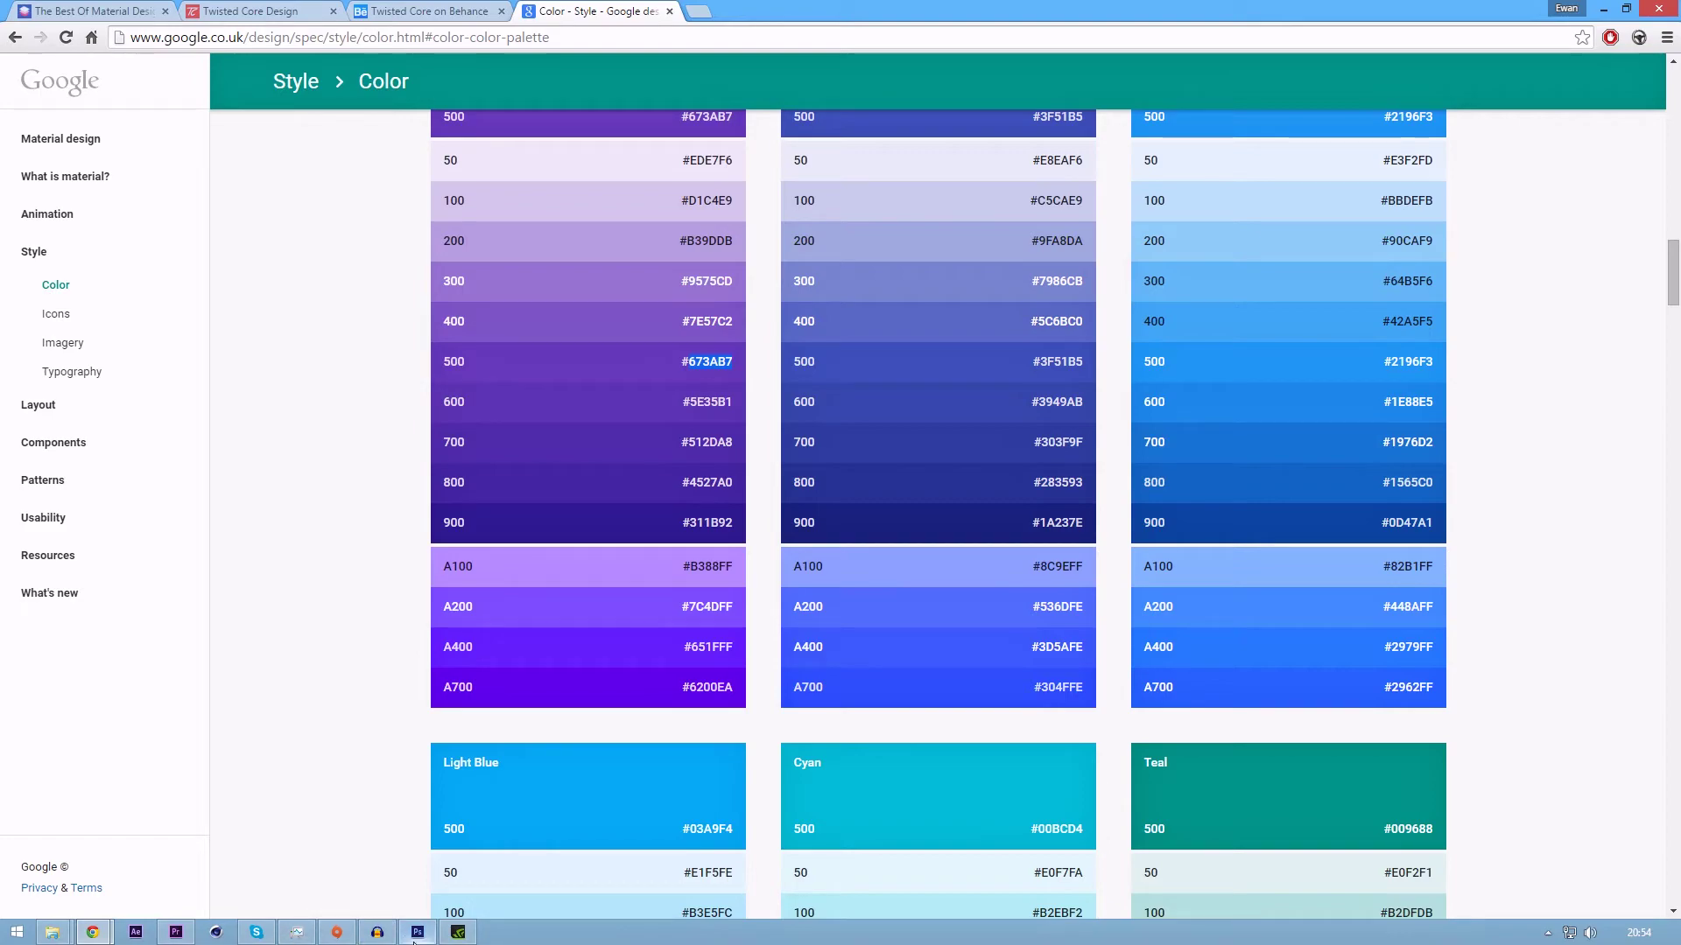
Create a 128×128 px, 300 pixels/cm, RGB 8-bit document with a transparent background.
{"action": "left_click", "coordinate": [419, 933]}
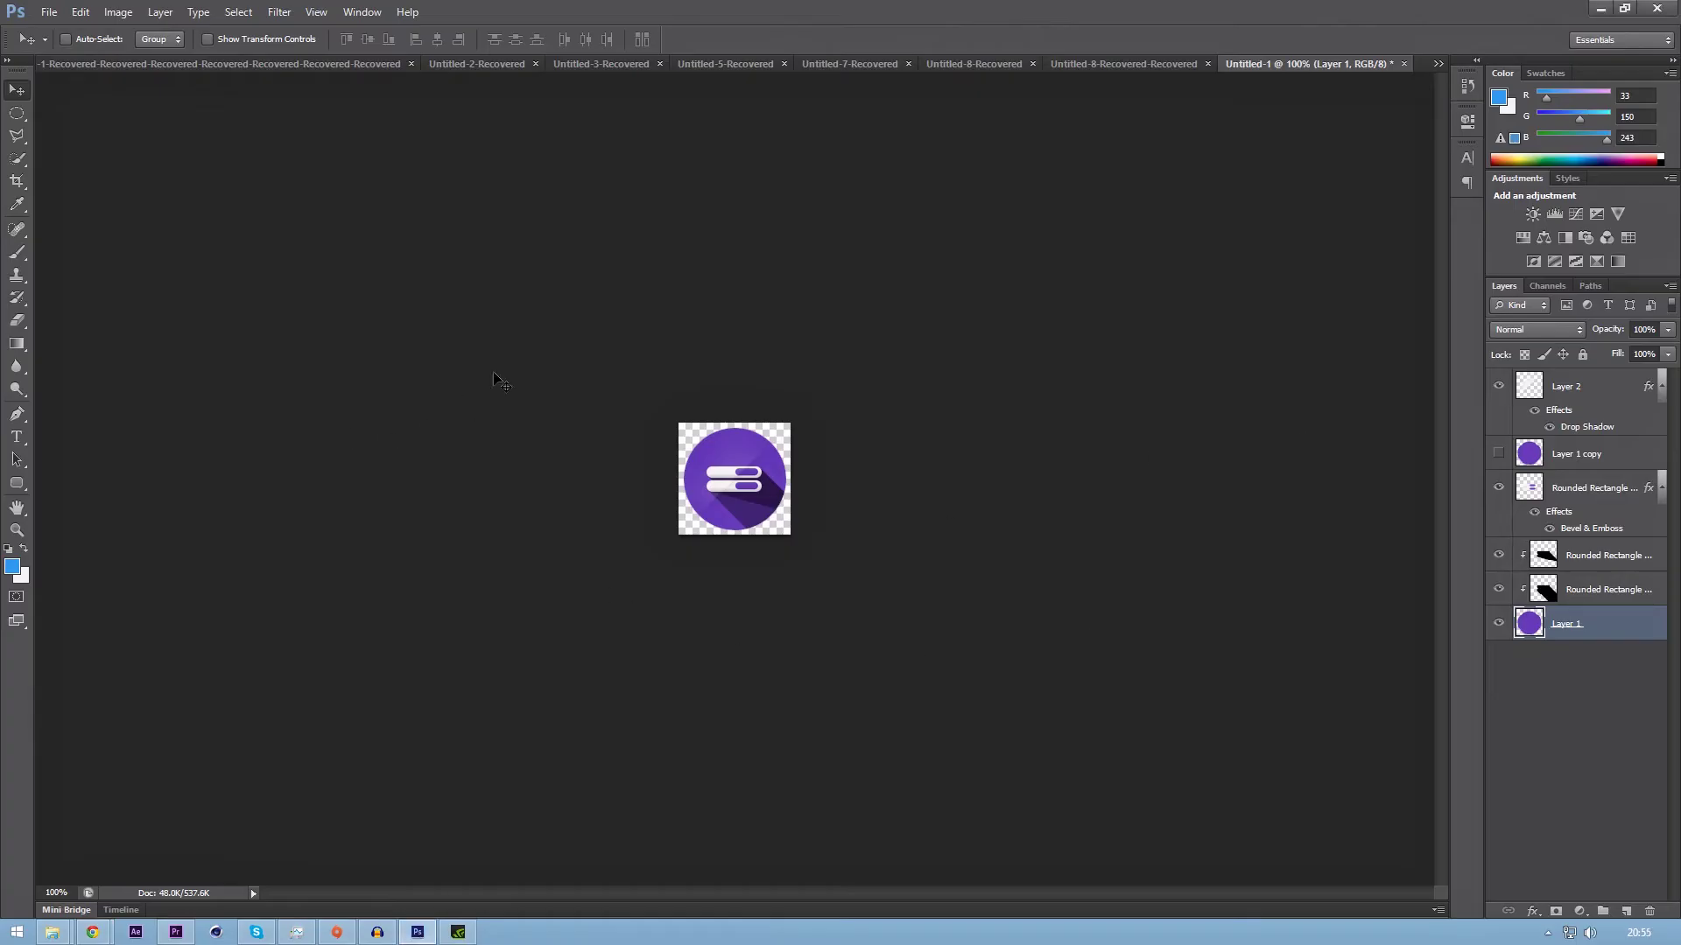
{"action": "key", "text": "ctrl+n"}
{"action": "key", "text": "Tab"}
{"action": "key", "text": "Tab"}
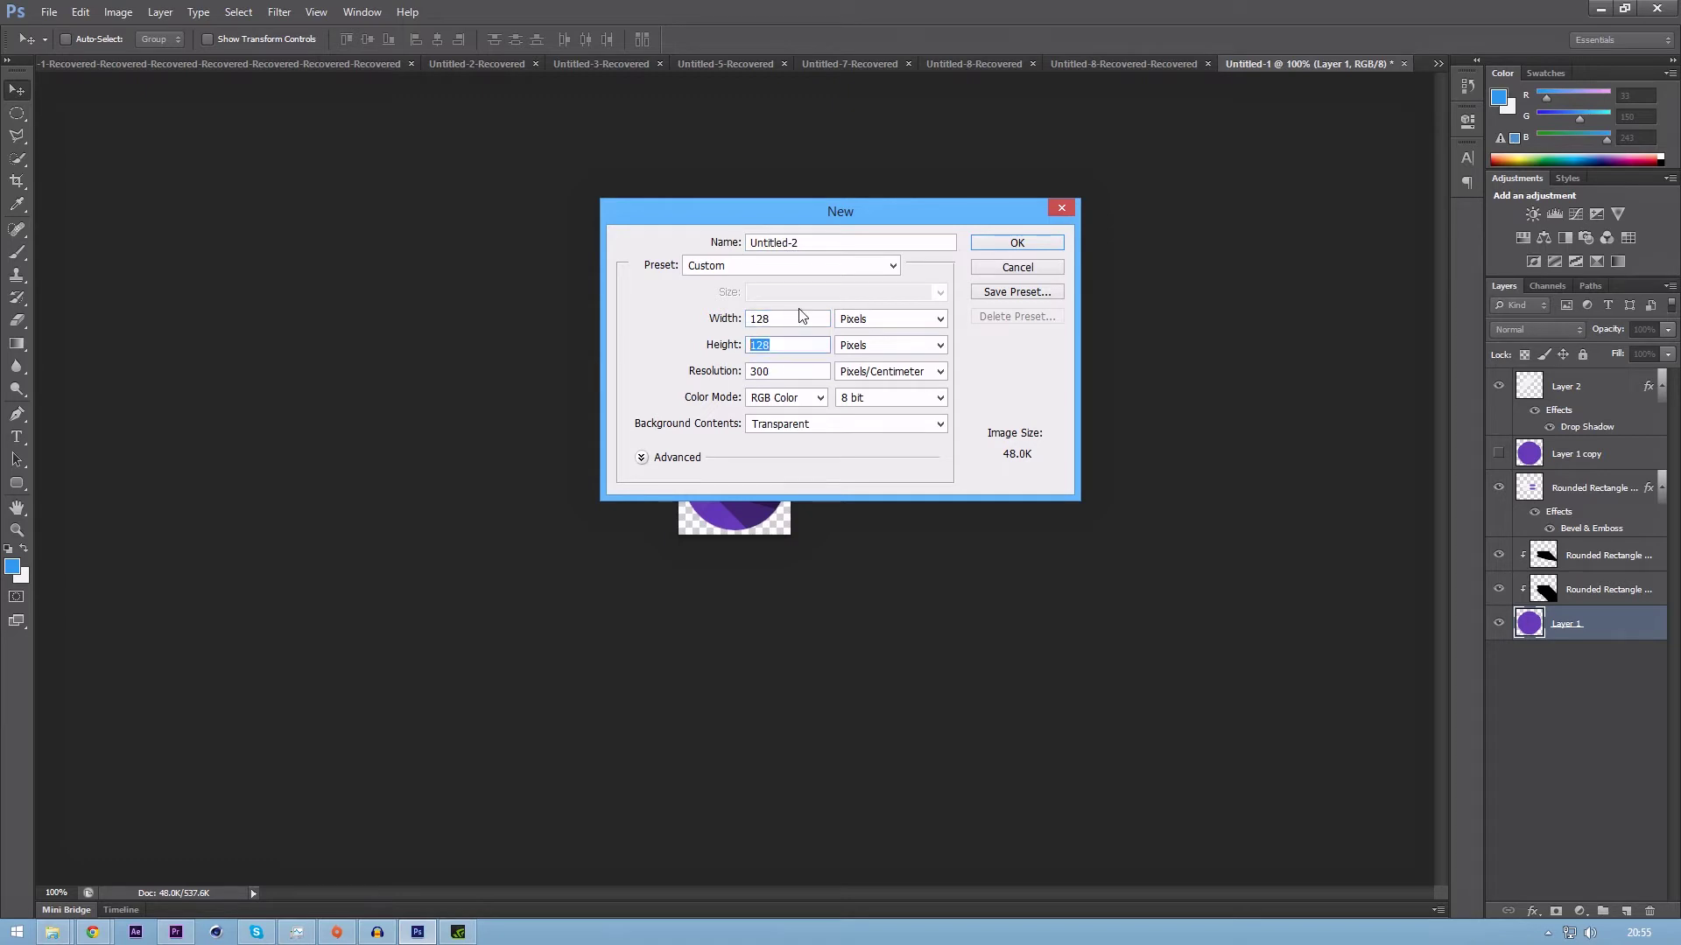
{"action": "key", "text": "Tab"}
{"action": "left_click", "coordinate": [884, 407]}
{"action": "left_click", "coordinate": [902, 404]}
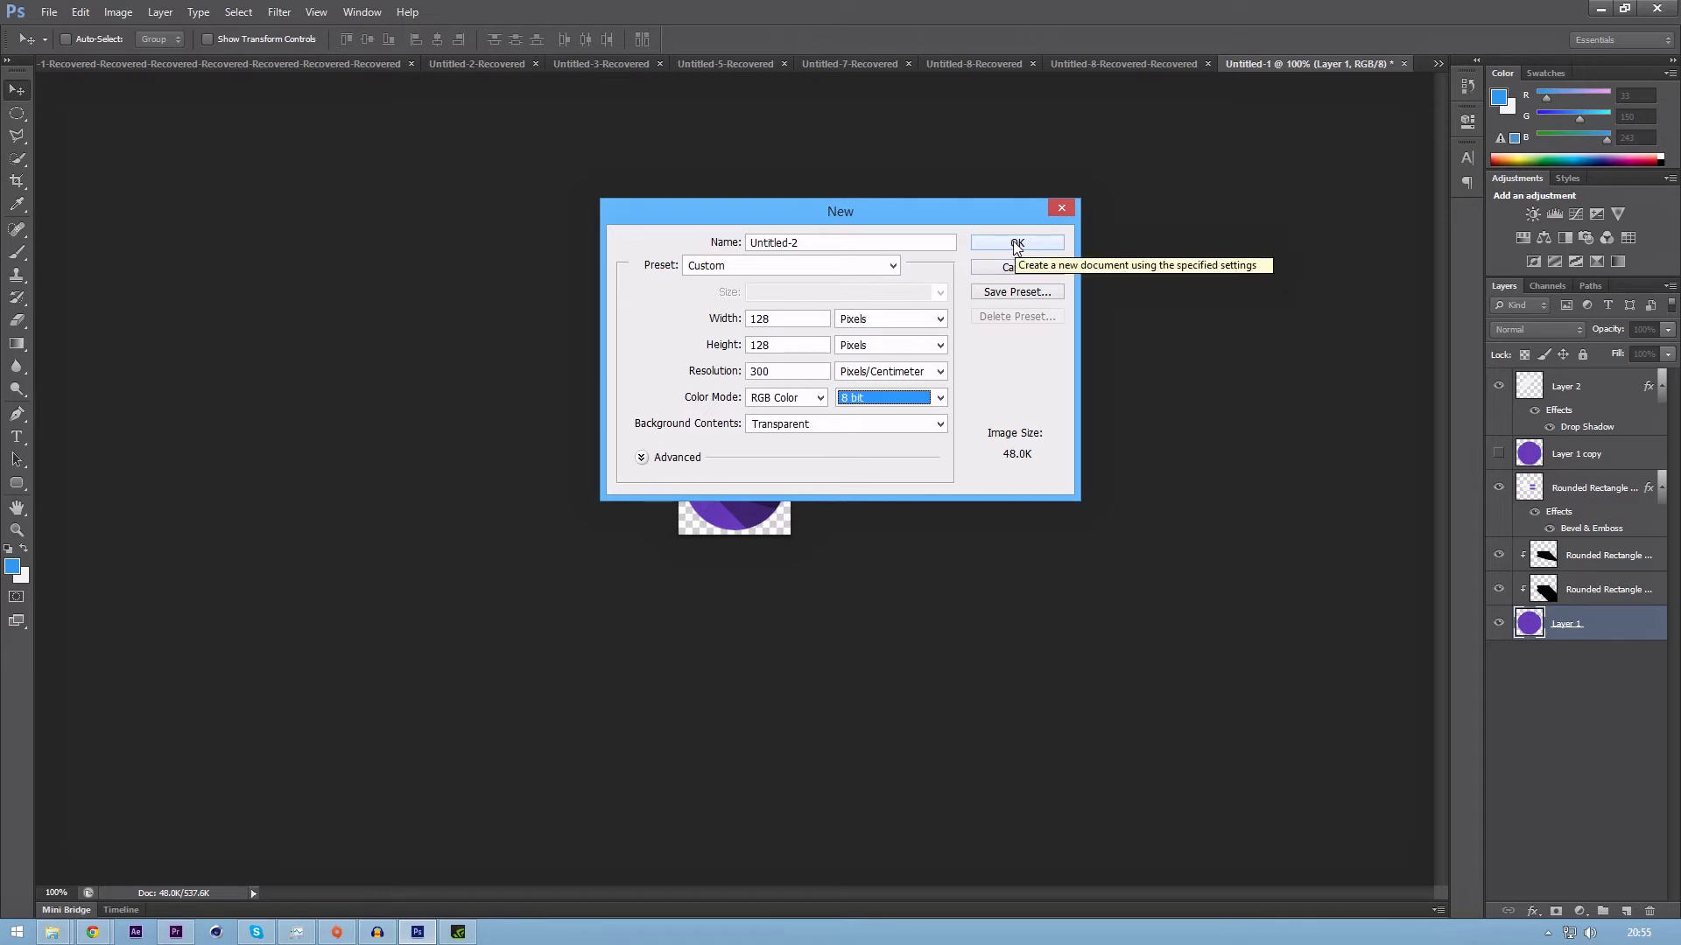
{"action": "left_click", "coordinate": [858, 426]}
{"action": "left_click", "coordinate": [858, 432]}
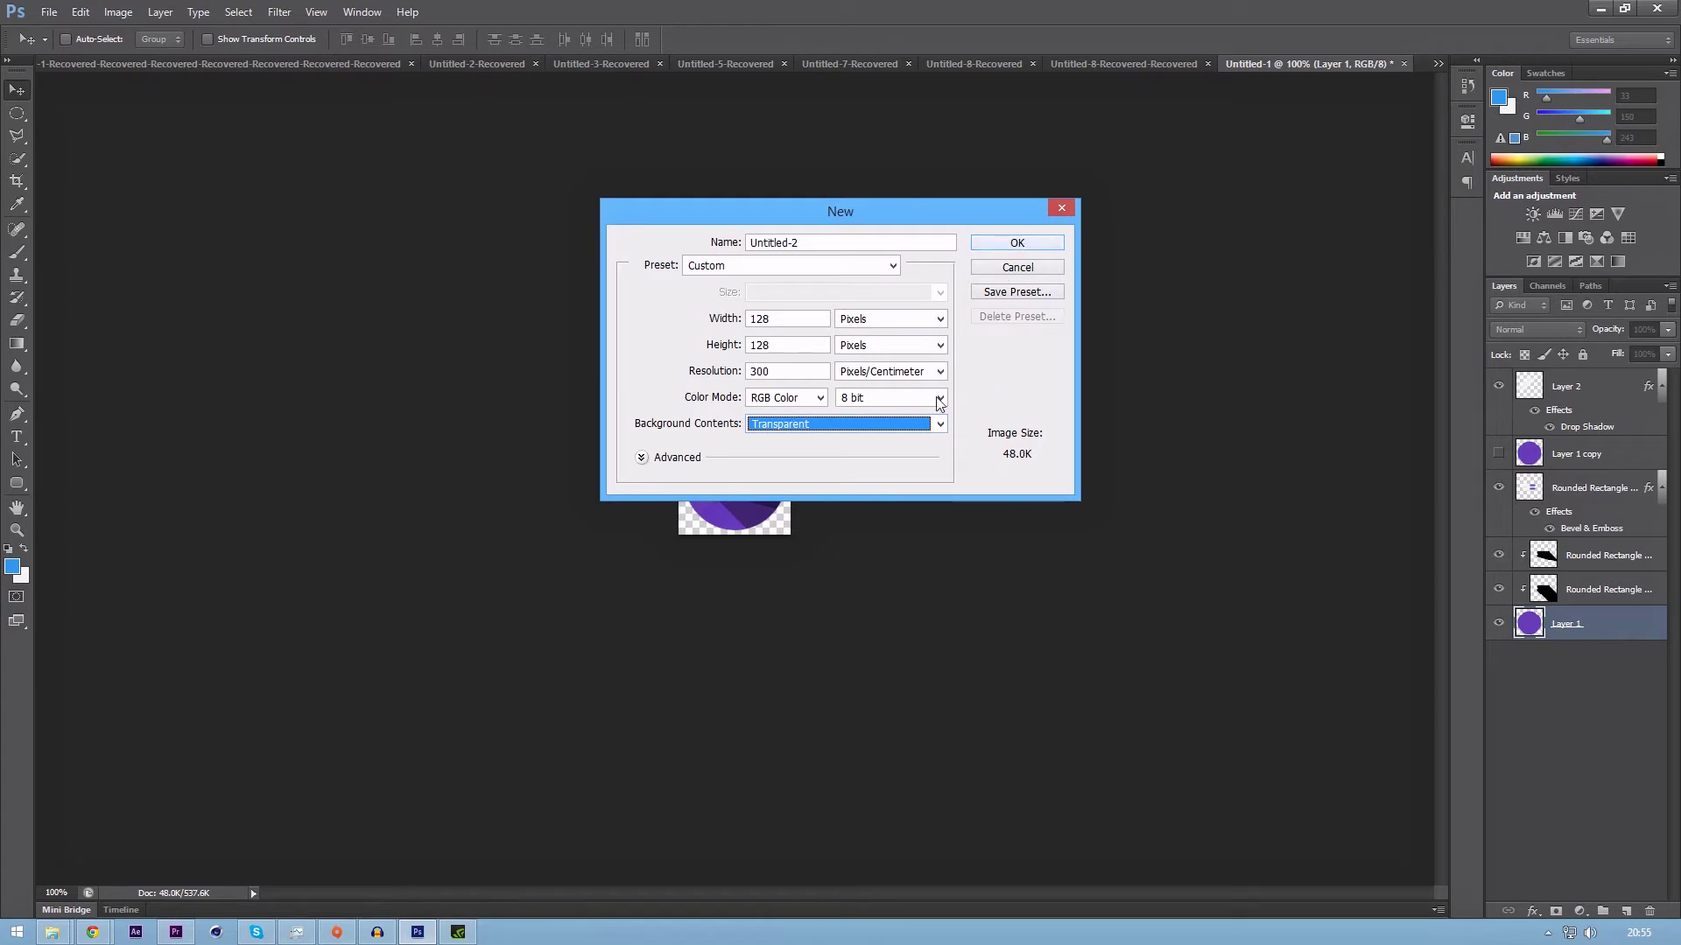
{"action": "left_click", "coordinate": [1017, 245]}
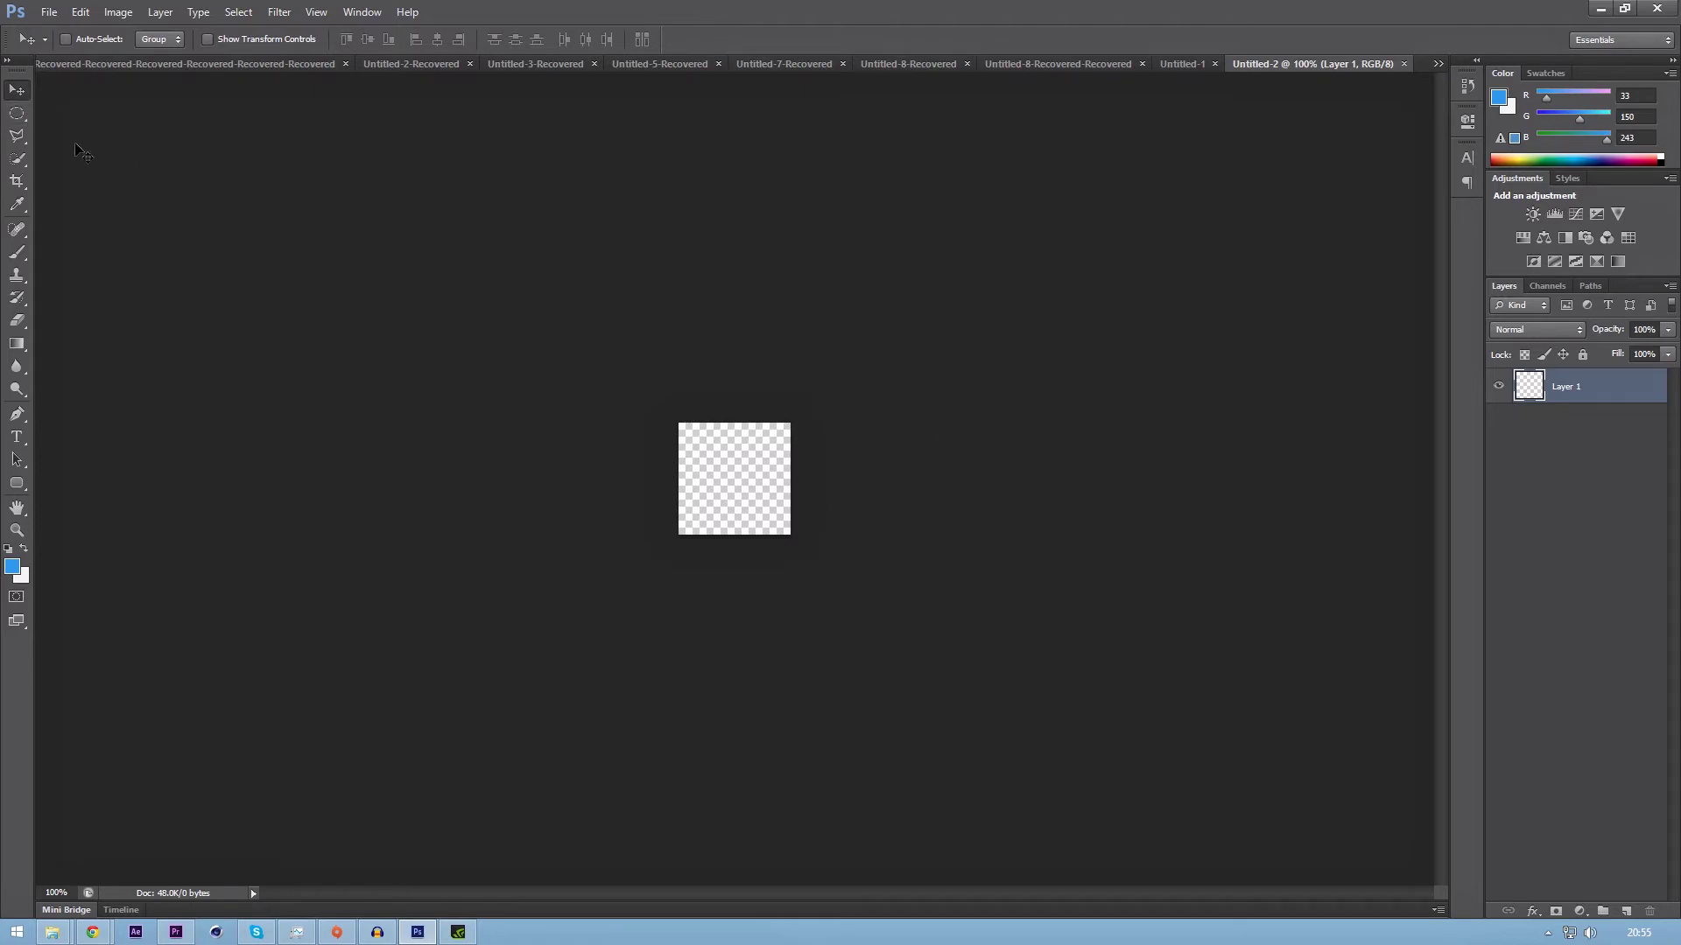
Draw a circular selection with the Elliptical Marquee, centred on the canvas.
{"action": "key", "text": "ctrl+plus"}
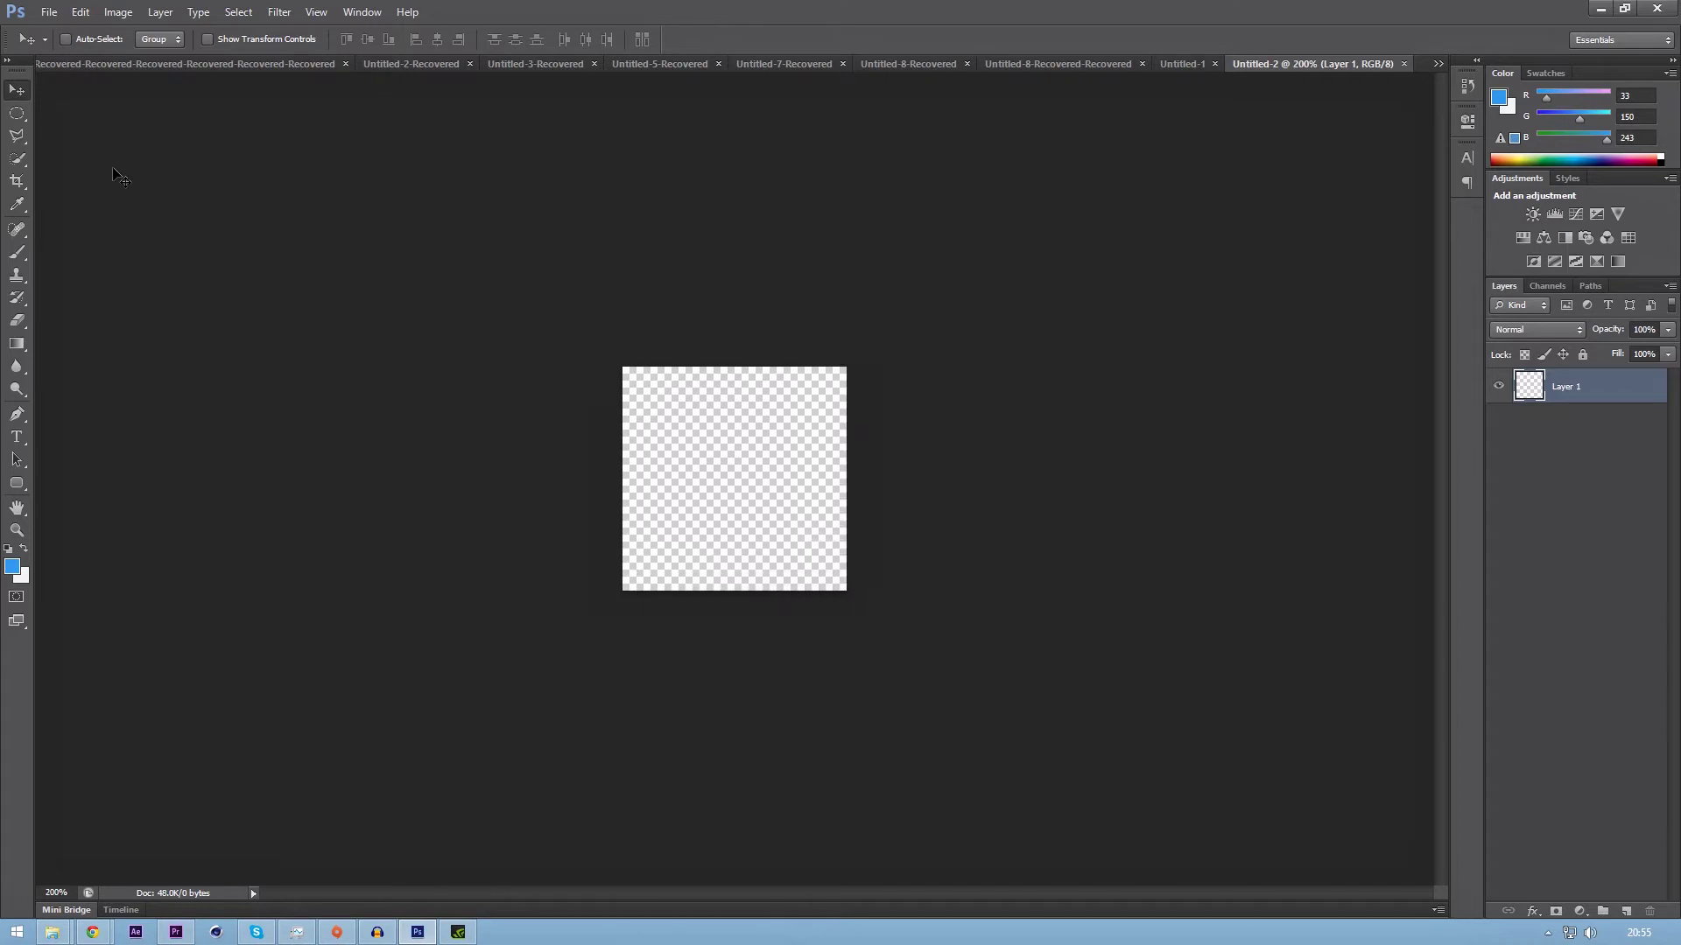
{"action": "key", "text": "ctrl+minus"}
{"action": "left_click_drag", "start_coordinate": [17, 119], "coordinate": [135, 131]}
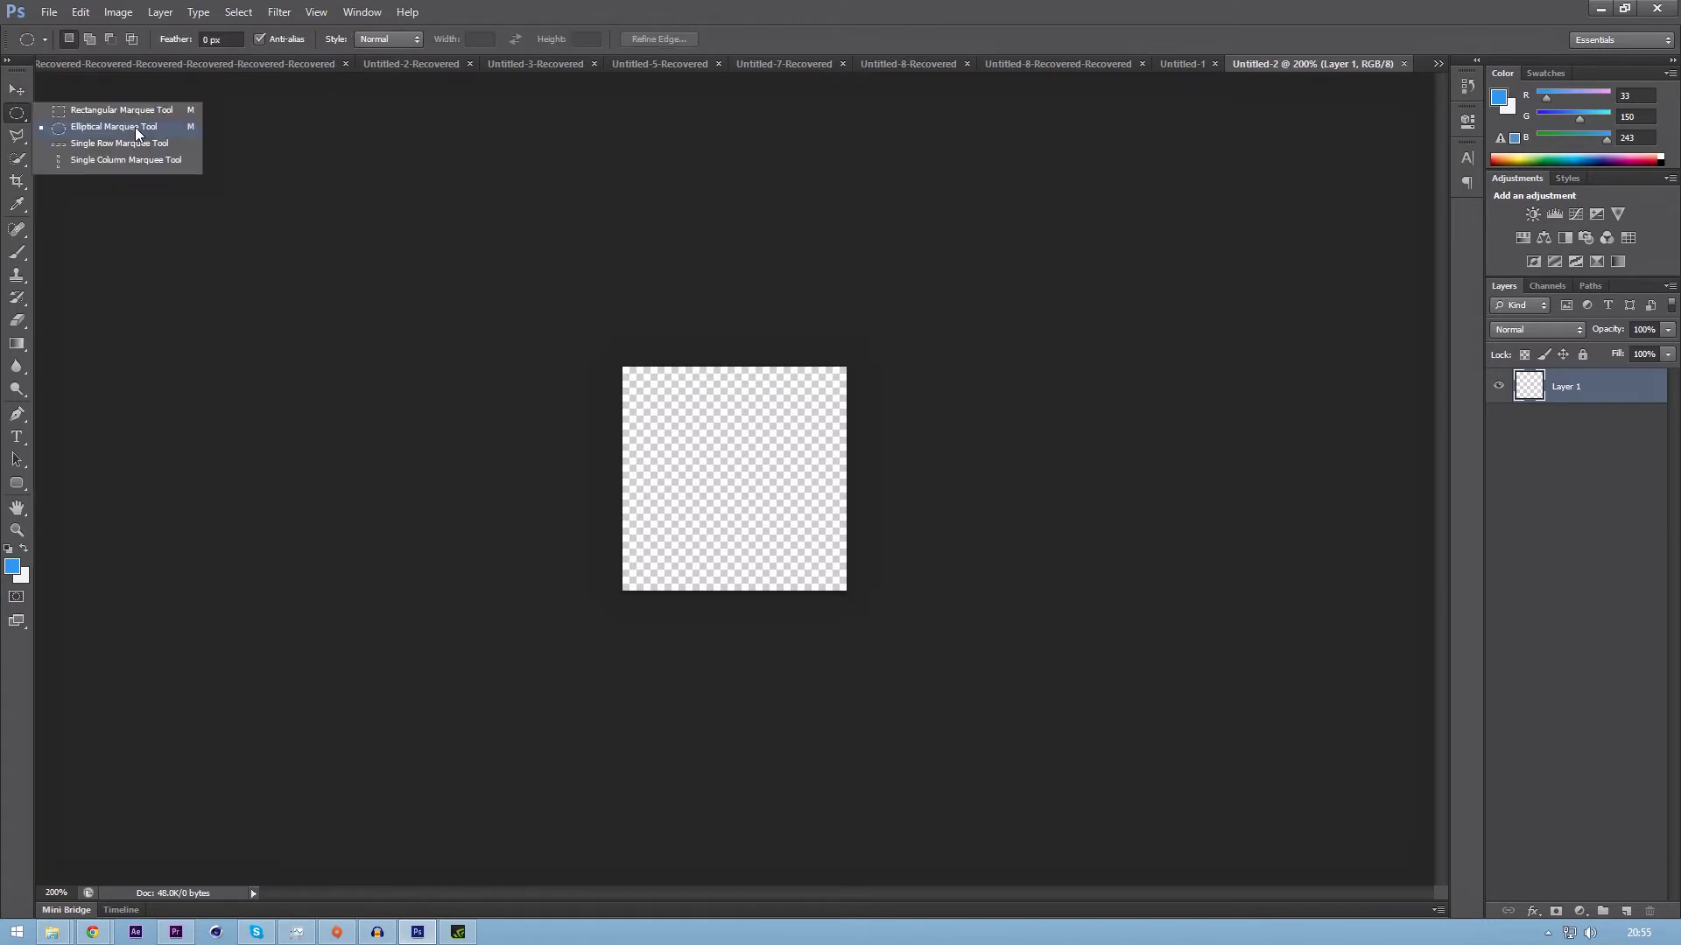
{"action": "left_click_drag", "start_coordinate": [138, 128], "coordinate": [98, 118]}
{"action": "left_click_drag", "start_coordinate": [98, 126], "coordinate": [98, 126]}
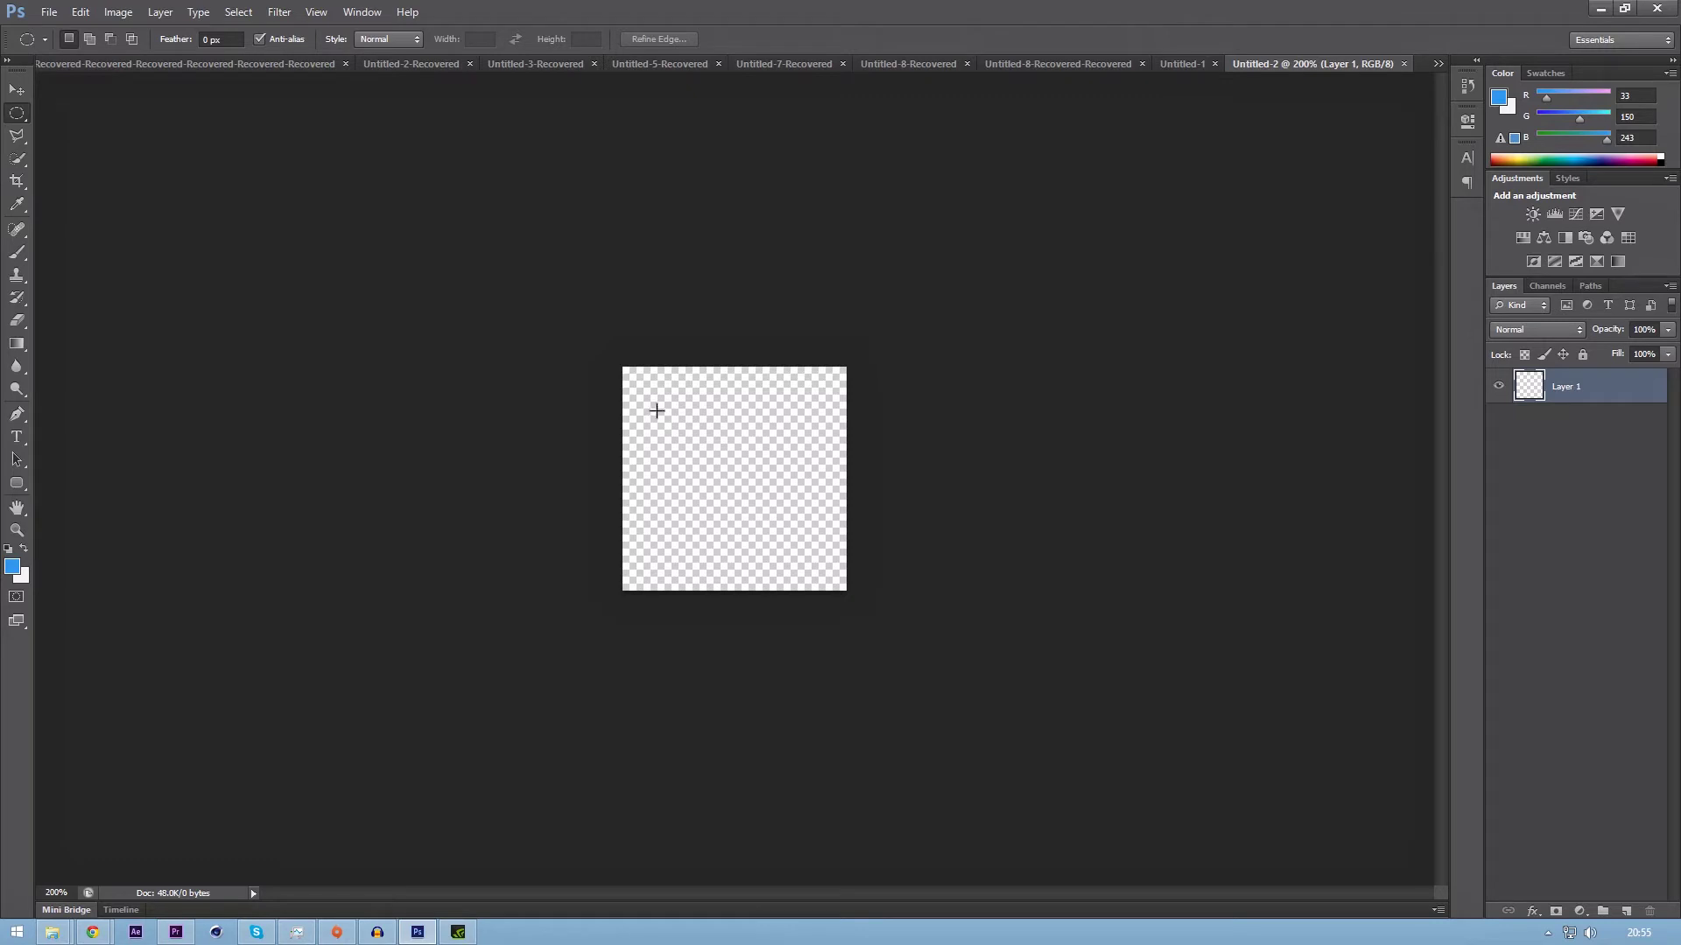
{"action": "left_click_drag", "start_coordinate": [658, 404], "coordinate": [964, 596]}
{"action": "mouse_move", "coordinate": [781, 496]}
{"action": "left_mouse_down"}
{"action": "mouse_move", "coordinate": [774, 508]}
{"action": "mouse_move", "coordinate": [772, 474]}
{"action": "left_mouse_up"}
Fill the circle with foreground colour #673AB7, then select the whole canvas.
{"action": "key", "text": "alt"}
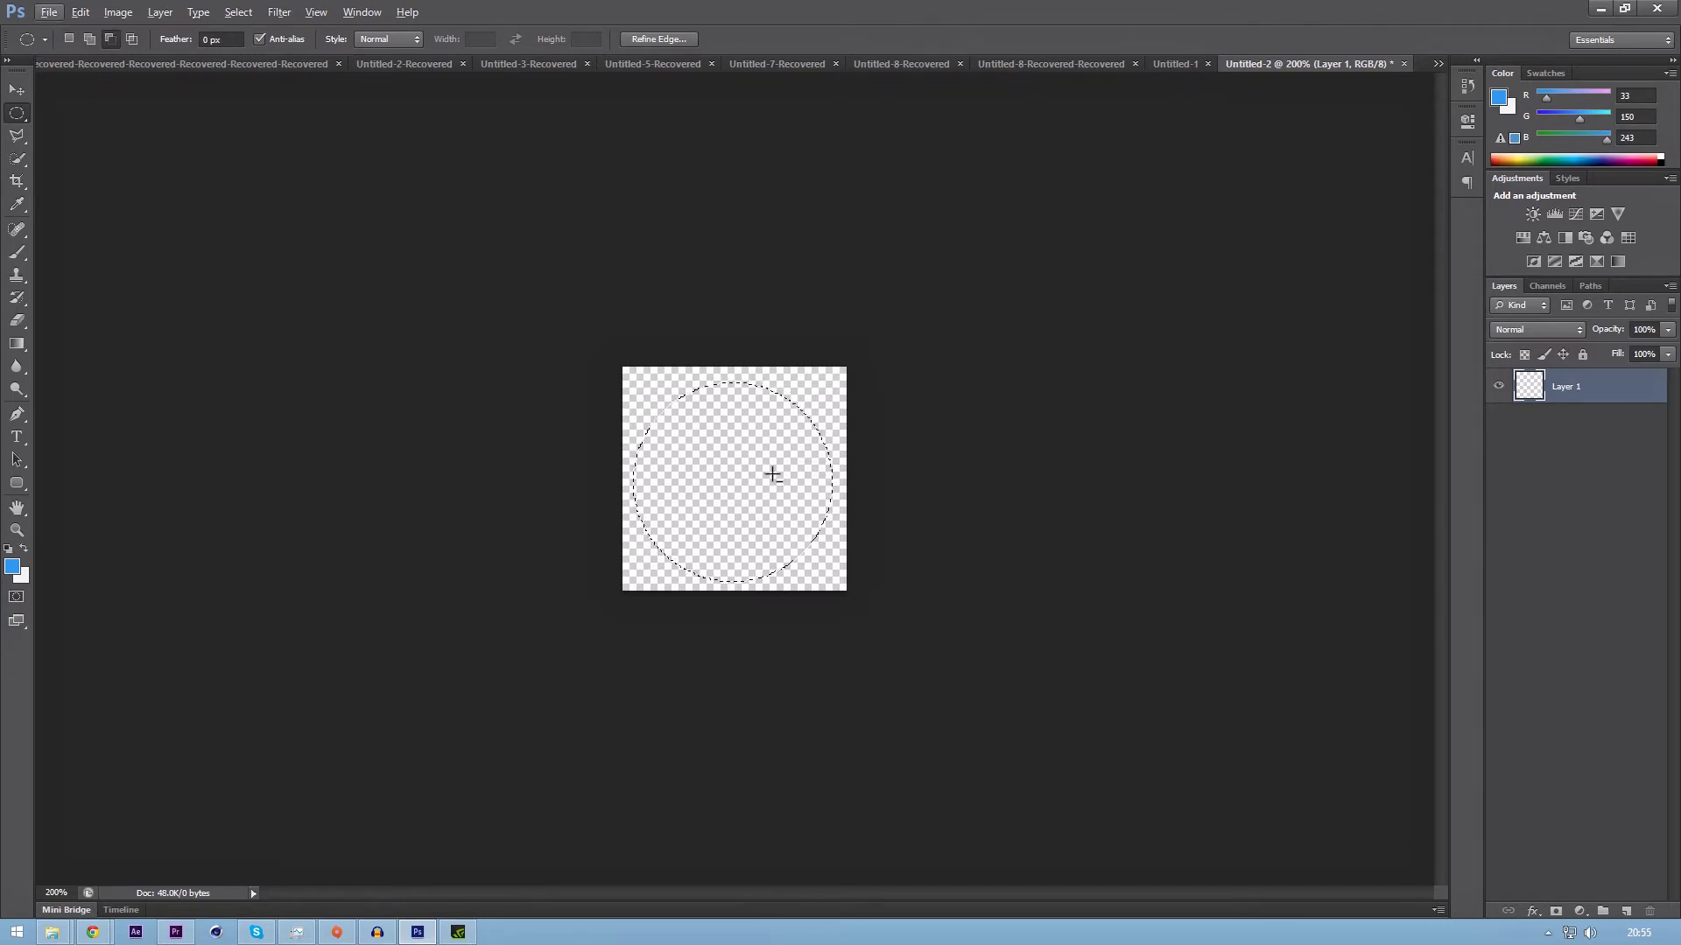
{"action": "left_click", "coordinate": [12, 567]}
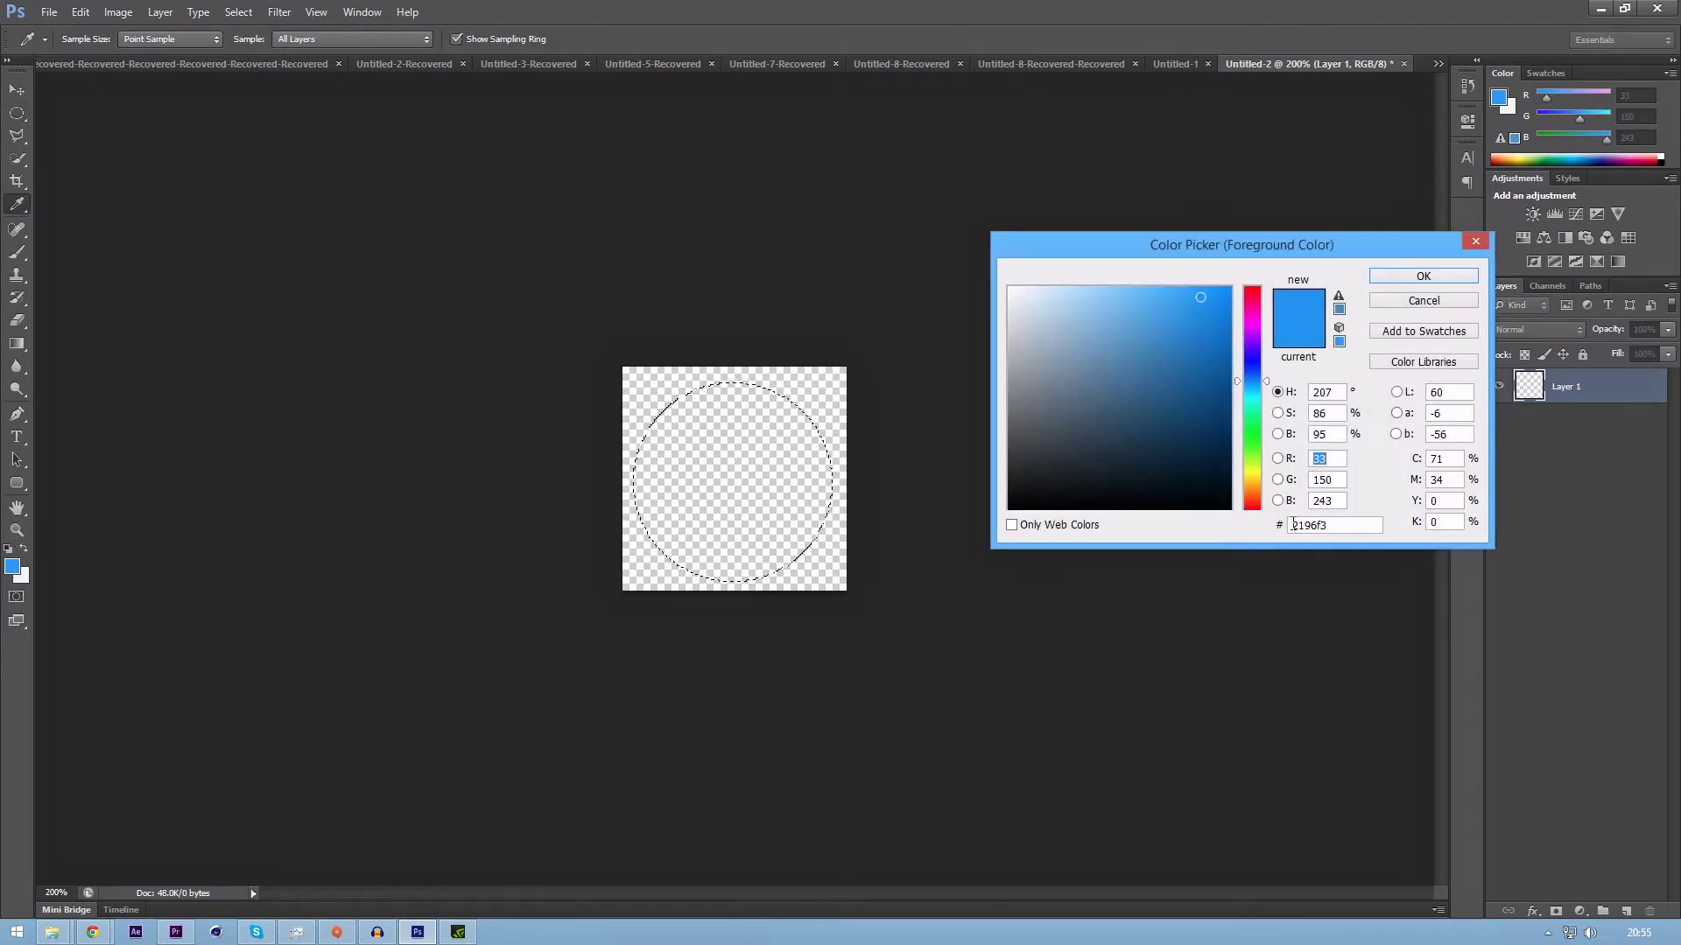
{"action": "left_click", "coordinate": [1348, 526]}
{"action": "type", "text": "673AB7"}
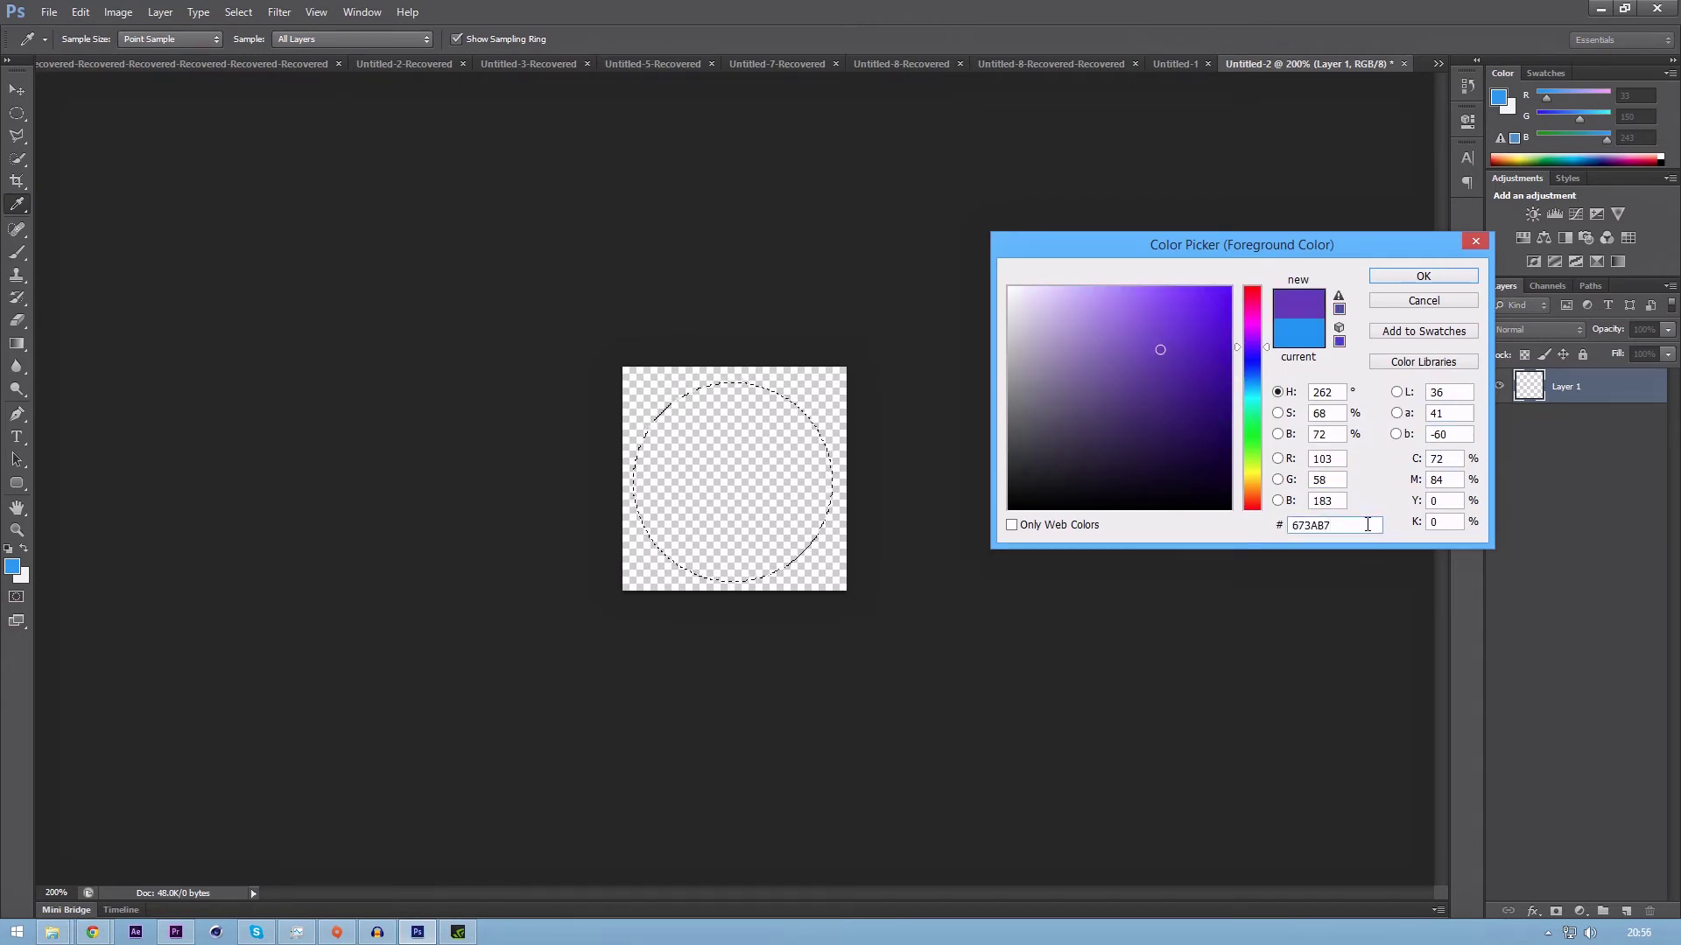
{"action": "left_click", "coordinate": [1422, 276]}
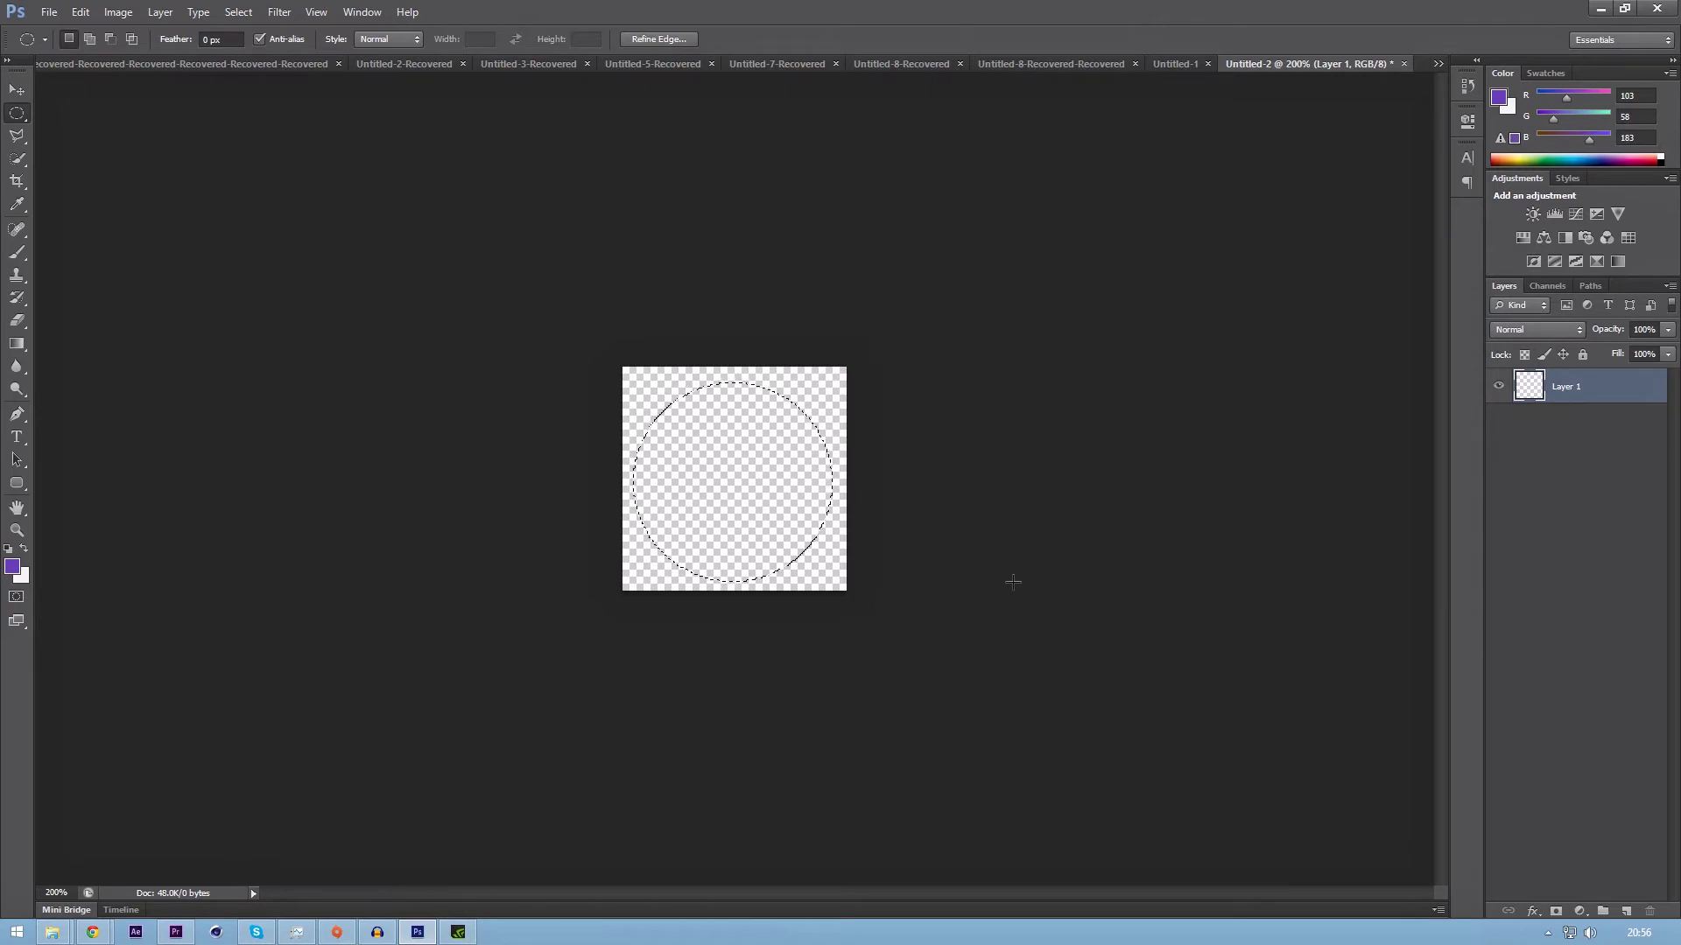
{"action": "key", "text": "alt+BackSpace"}
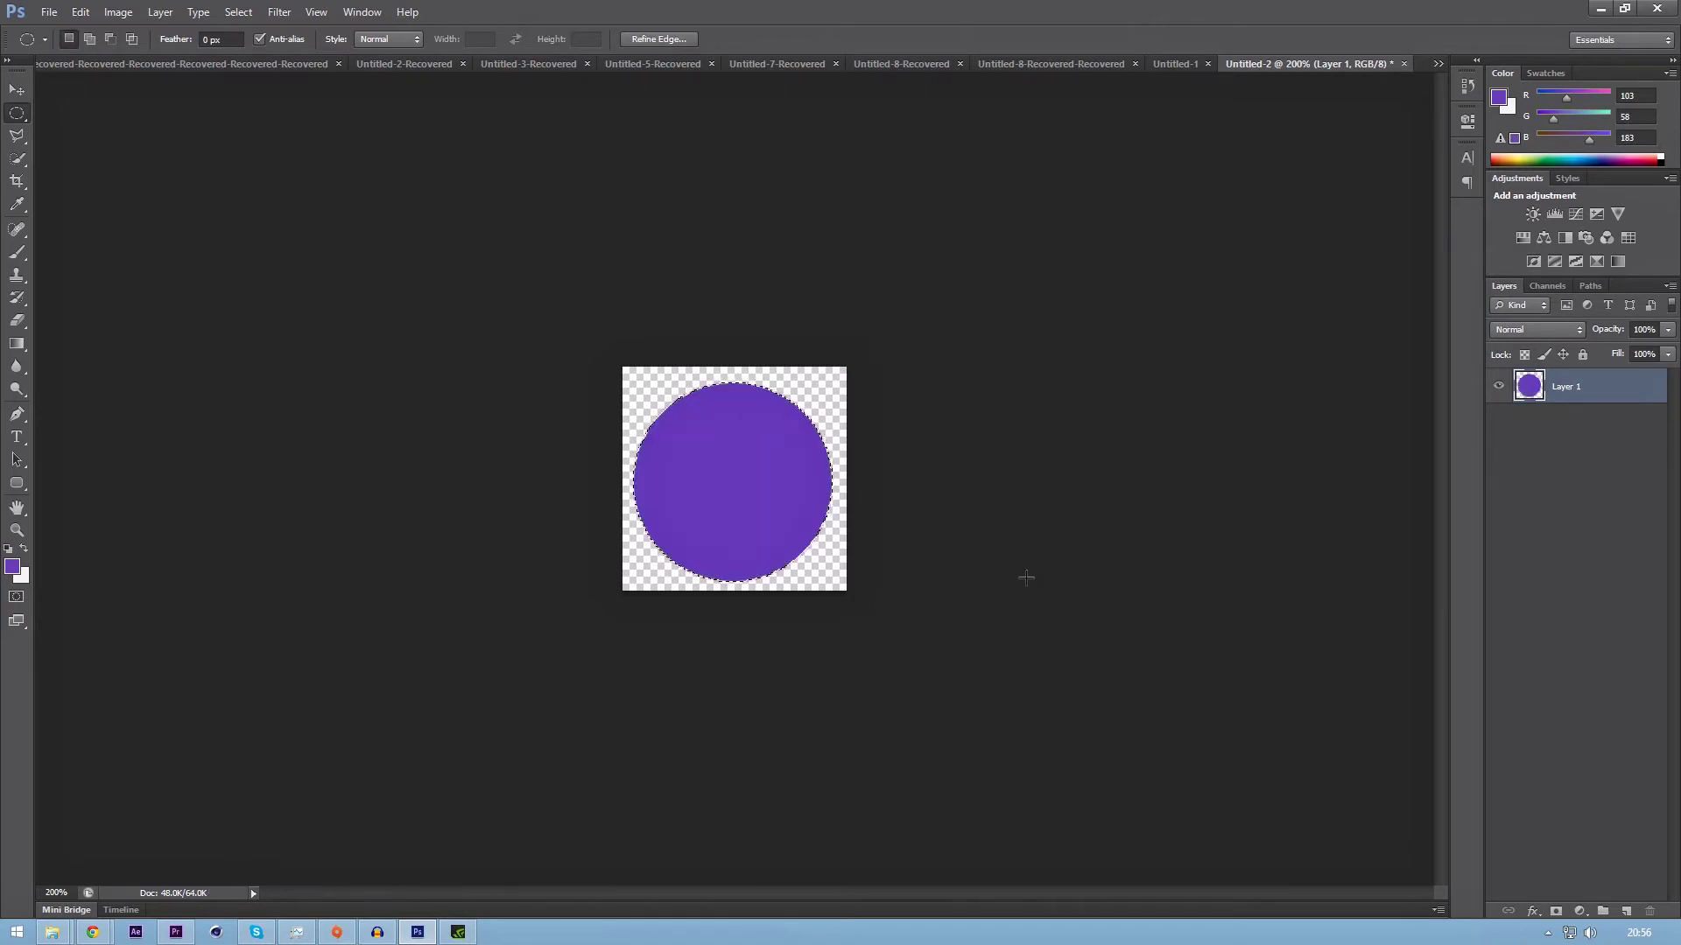
{"action": "key", "text": "ctrl+d"}
{"action": "key", "text": "ctrl+a"}
Align the purple circle to the canvas's vertical and horizontal centres with the Move tool.
{"action": "left_click", "coordinate": [19, 88]}
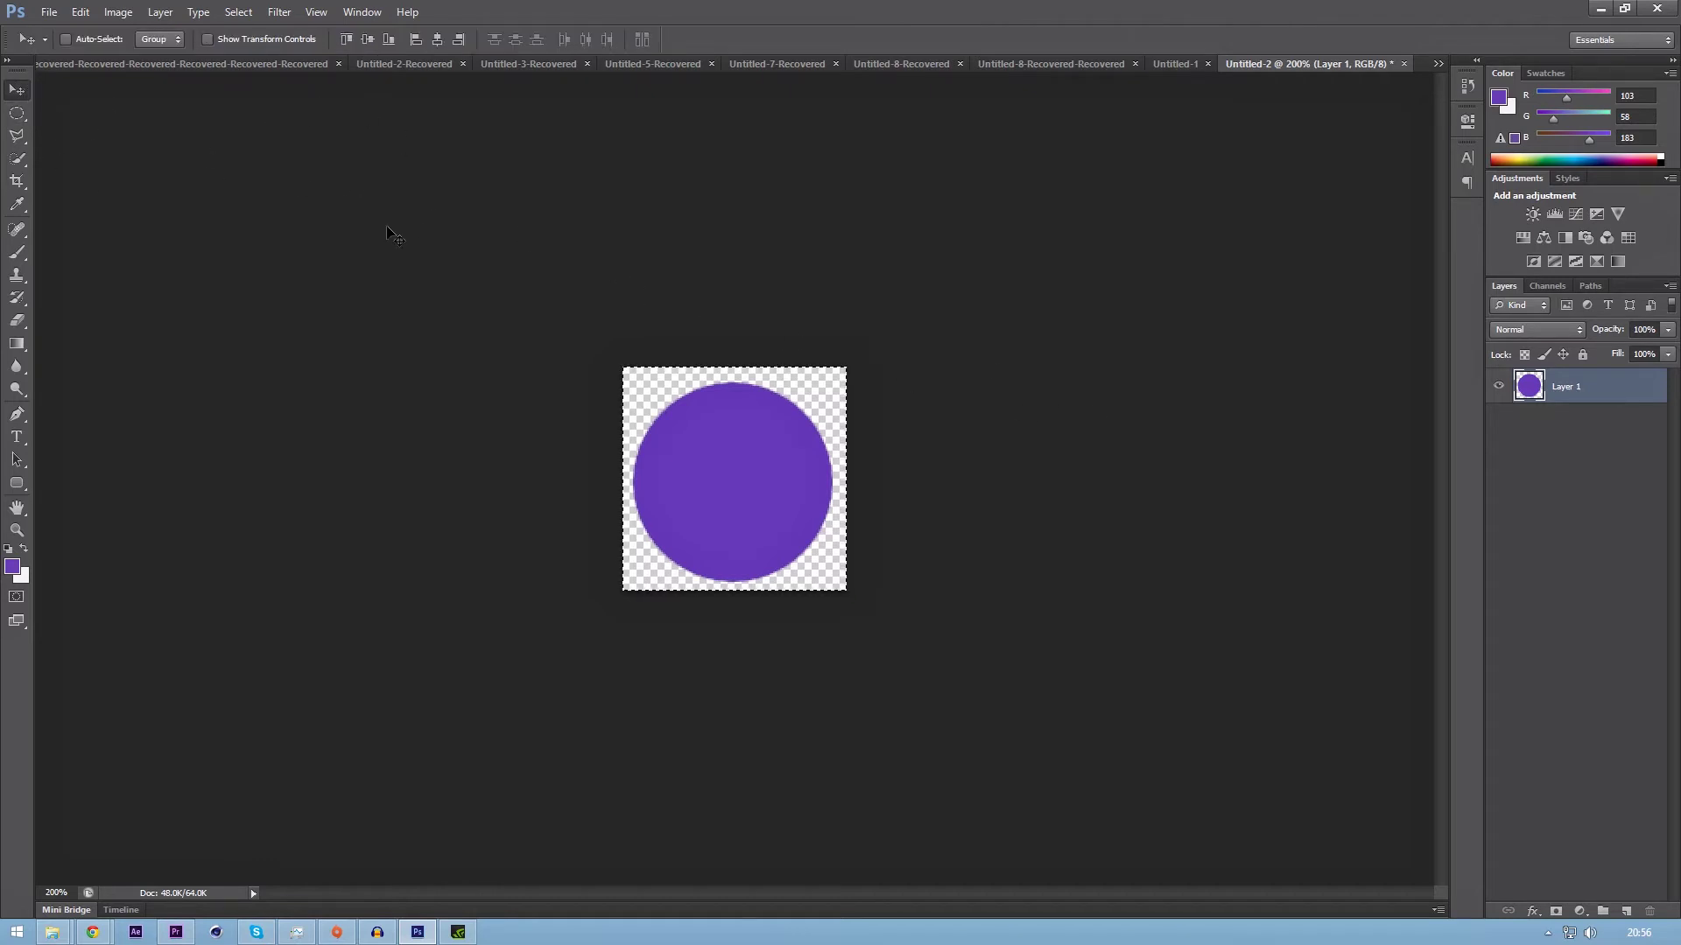
{"action": "left_click", "coordinate": [370, 40]}
{"action": "left_click", "coordinate": [437, 38]}
{"action": "key", "text": "ctrl+d"}
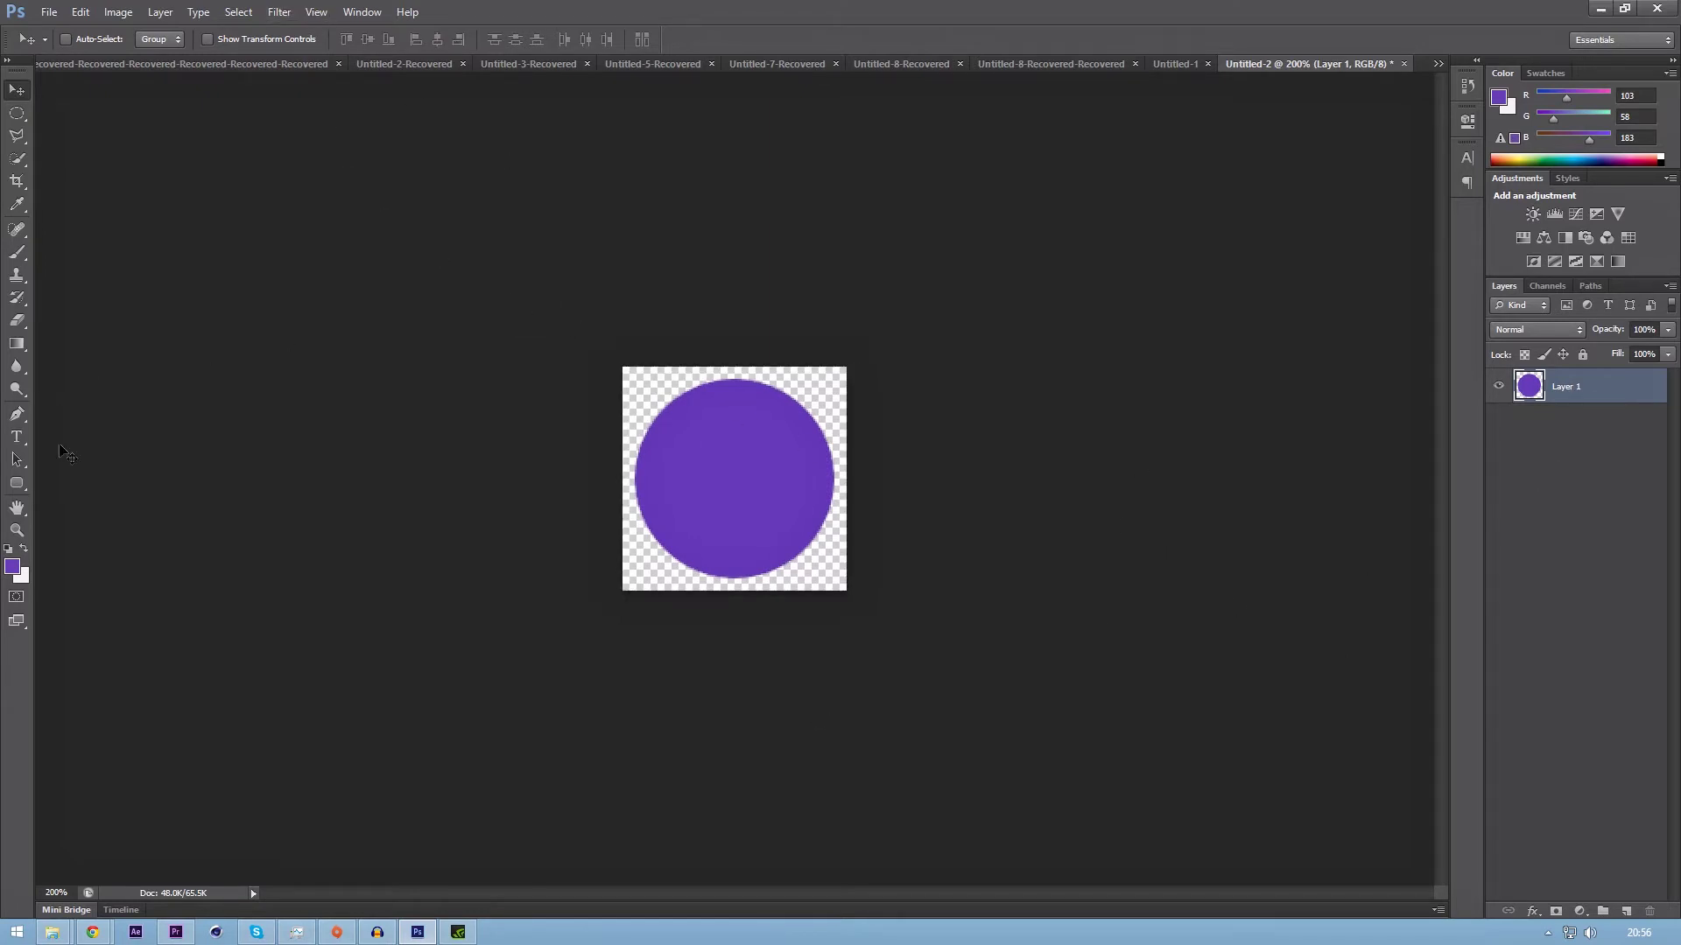
{"action": "left_click", "coordinate": [21, 488]}
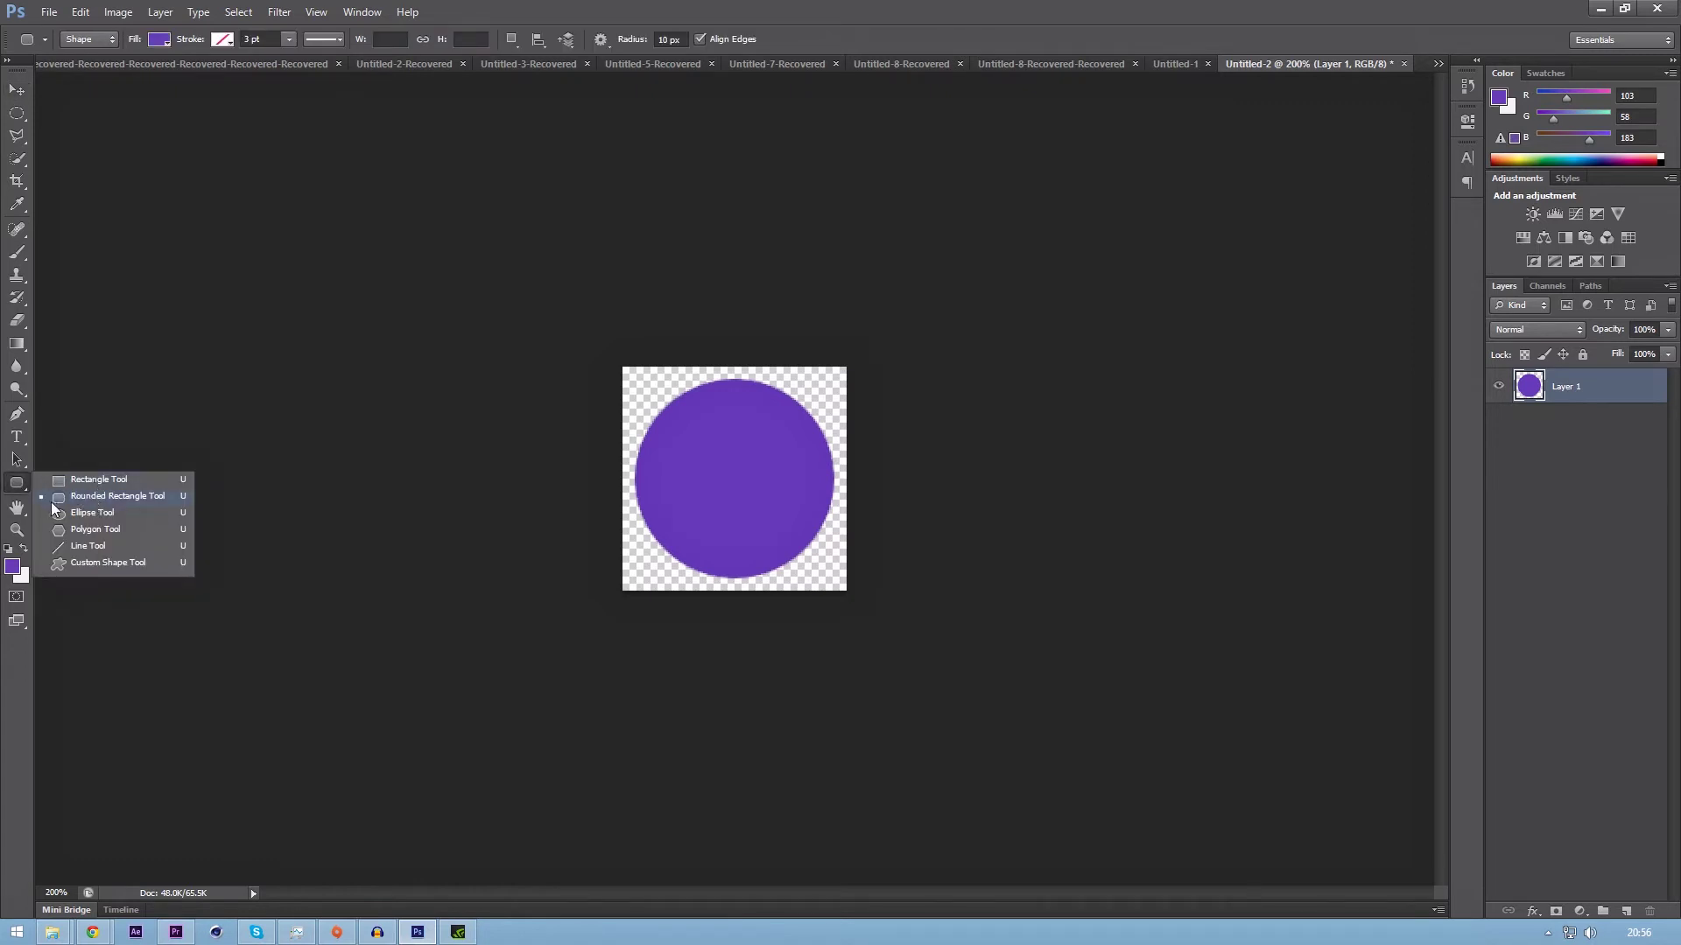
Add a new layer and set the foreground colour to off-white f5f5f5.
{"action": "left_click", "coordinate": [118, 492]}
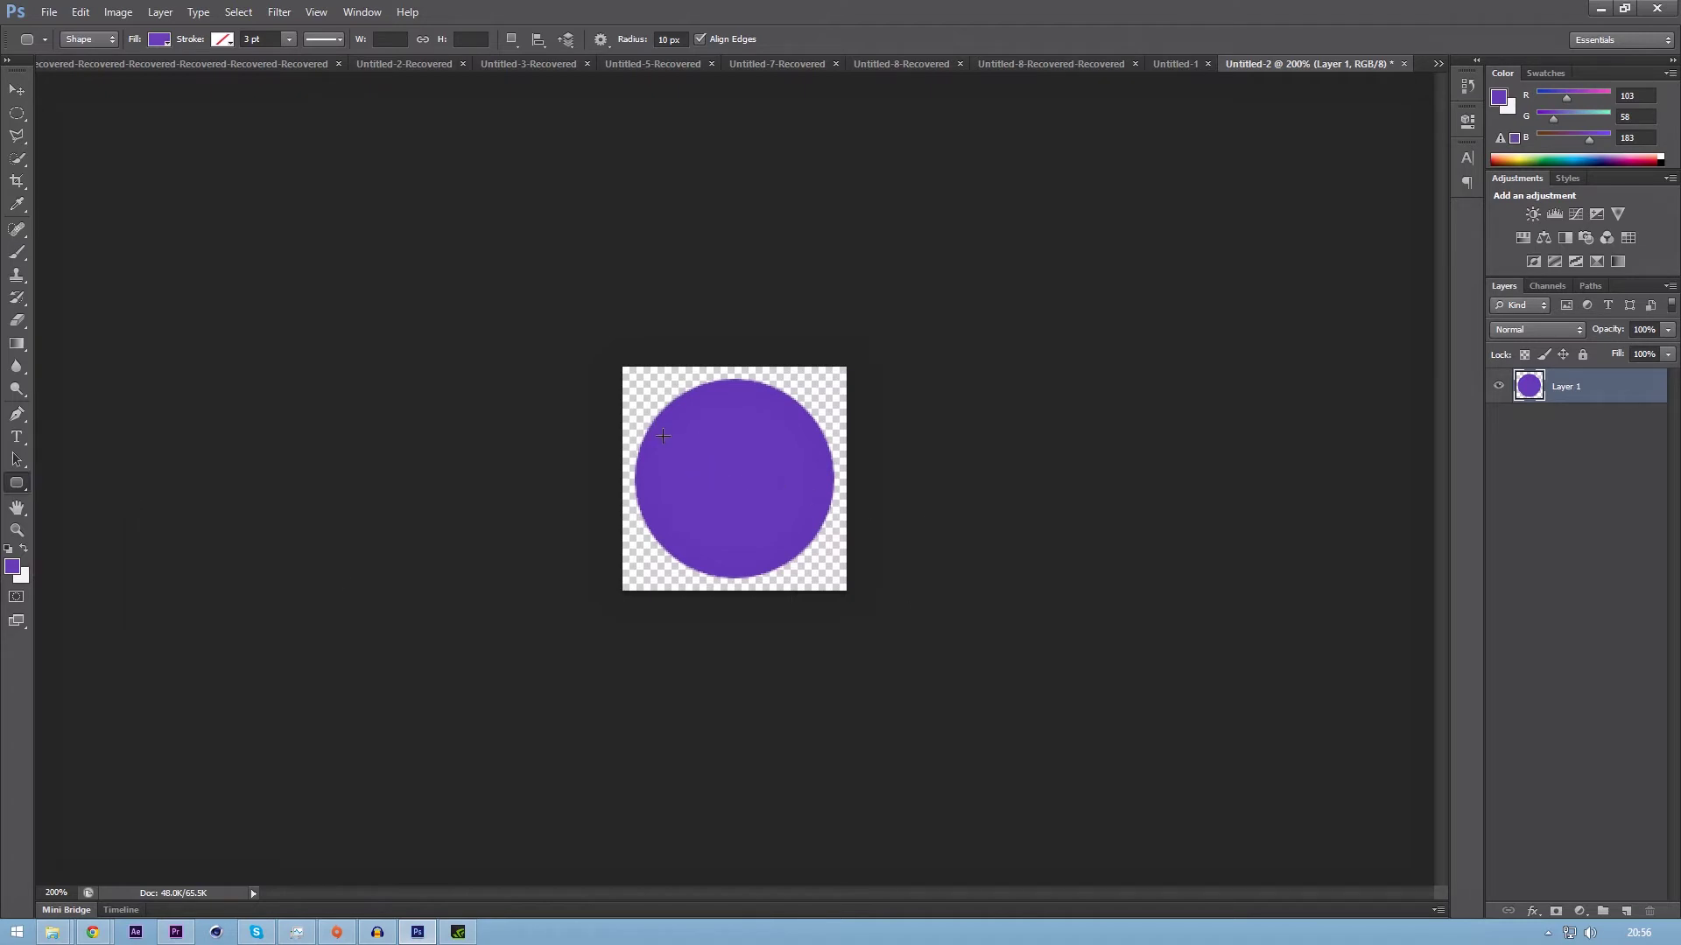
{"action": "key", "text": "ctrl+shift+n"}
{"action": "key", "text": "Return"}
{"action": "left_click", "coordinate": [24, 550]}
{"action": "left_click", "coordinate": [13, 568]}
{"action": "double_click", "coordinate": [1316, 525]}
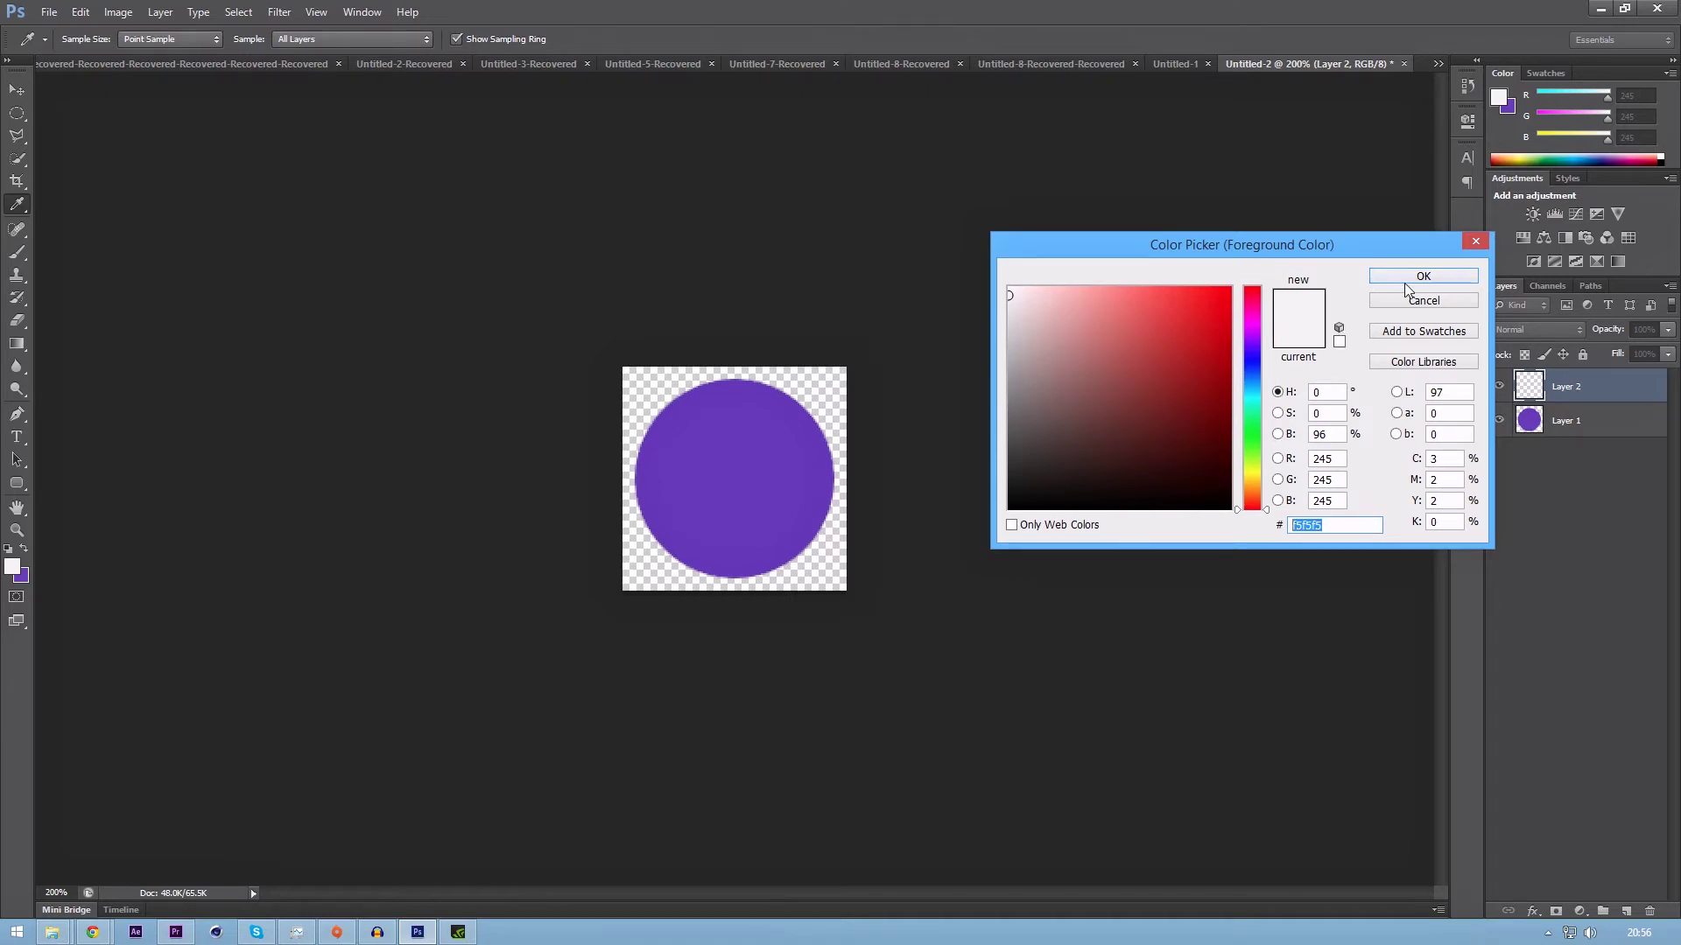
{"action": "left_click", "coordinate": [1432, 276]}
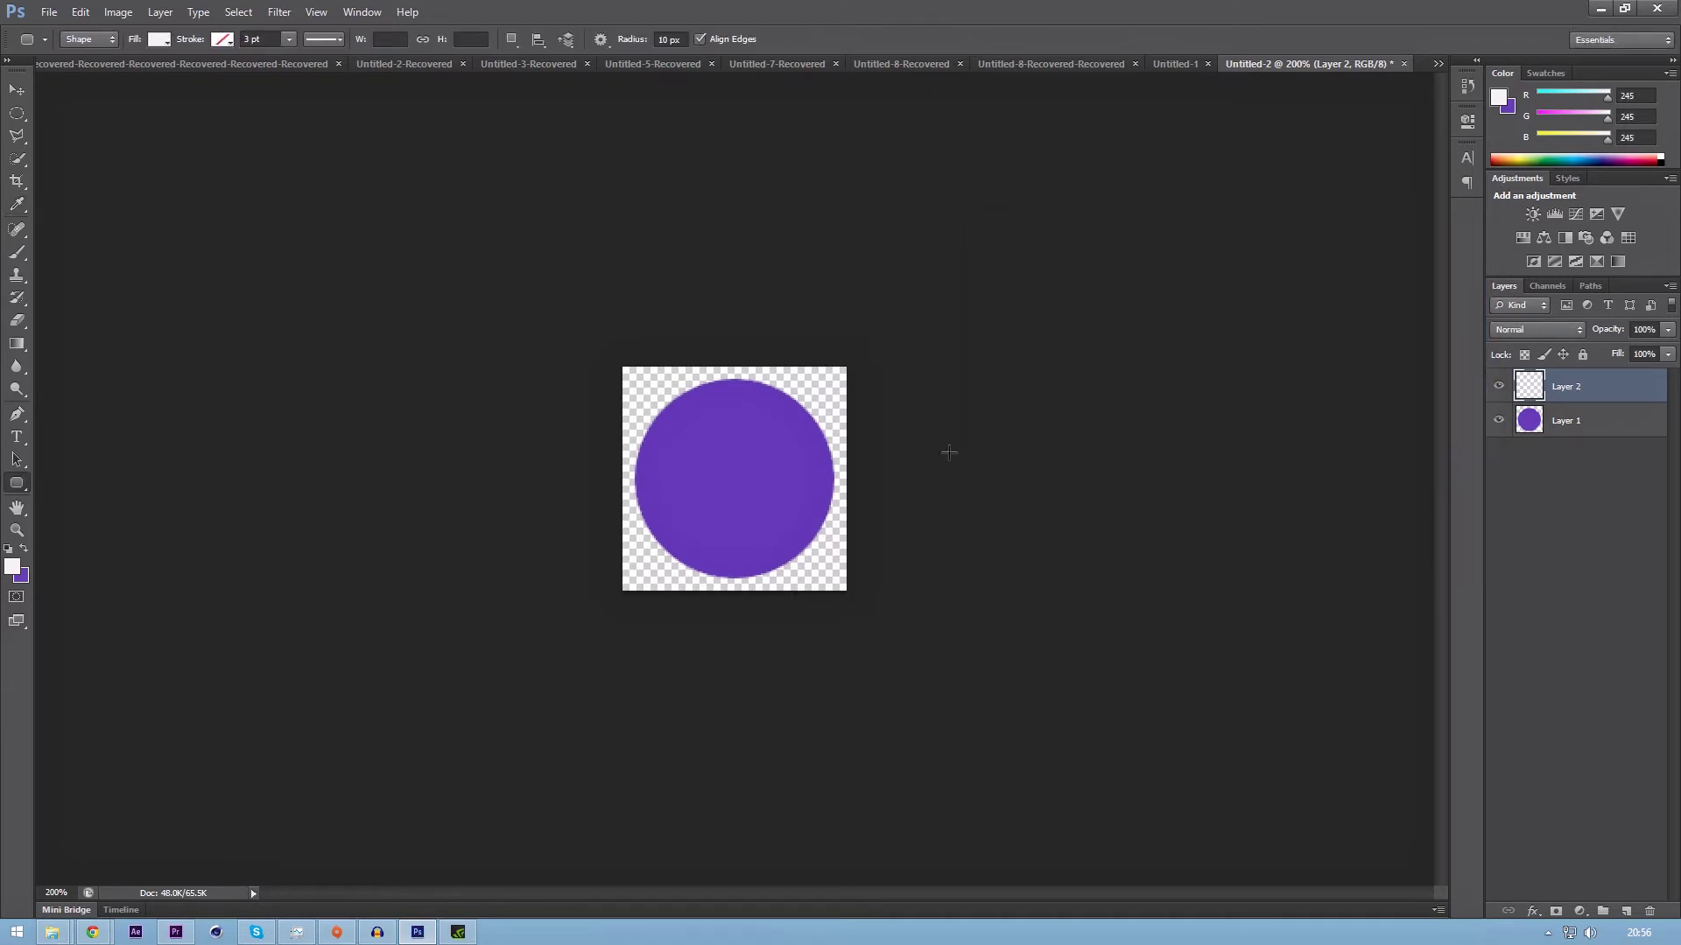
{"action": "left_click", "coordinate": [13, 568]}
{"action": "key", "text": "Escape"}
Draw an 89×18 px rounded bar across the circle and centre it on the canvas.
{"action": "left_click_drag", "start_coordinate": [666, 434], "coordinate": [820, 464]}
{"action": "key", "text": "v"}
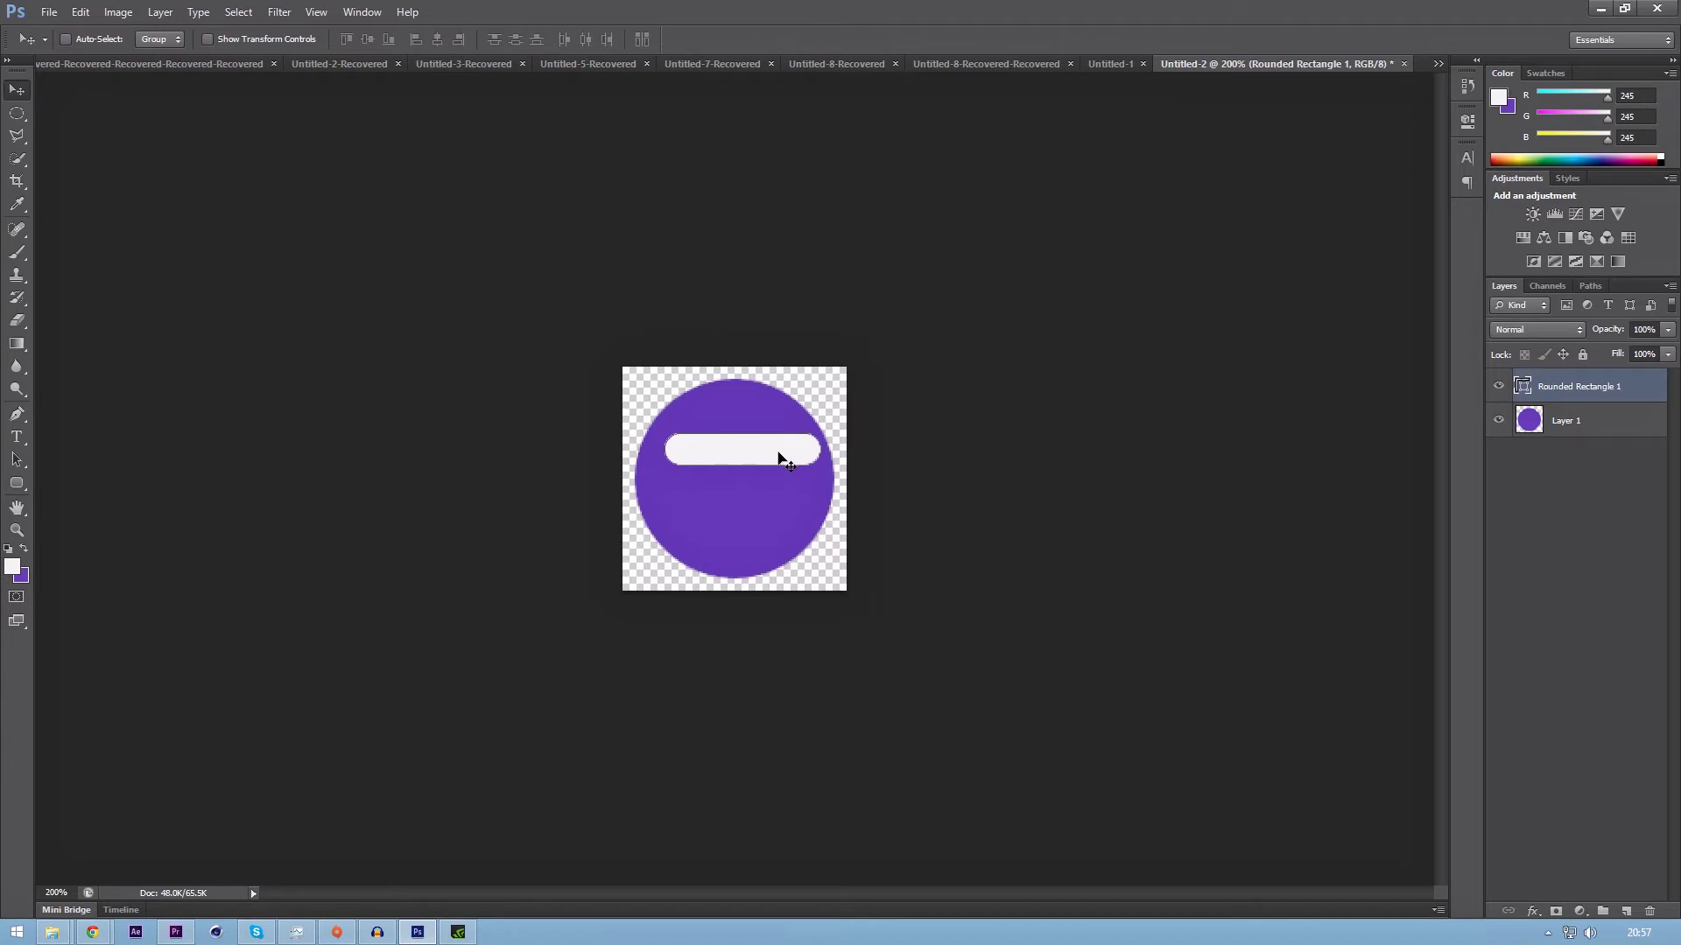
{"action": "key", "text": "ctrl+a"}
{"action": "left_click", "coordinate": [368, 39]}
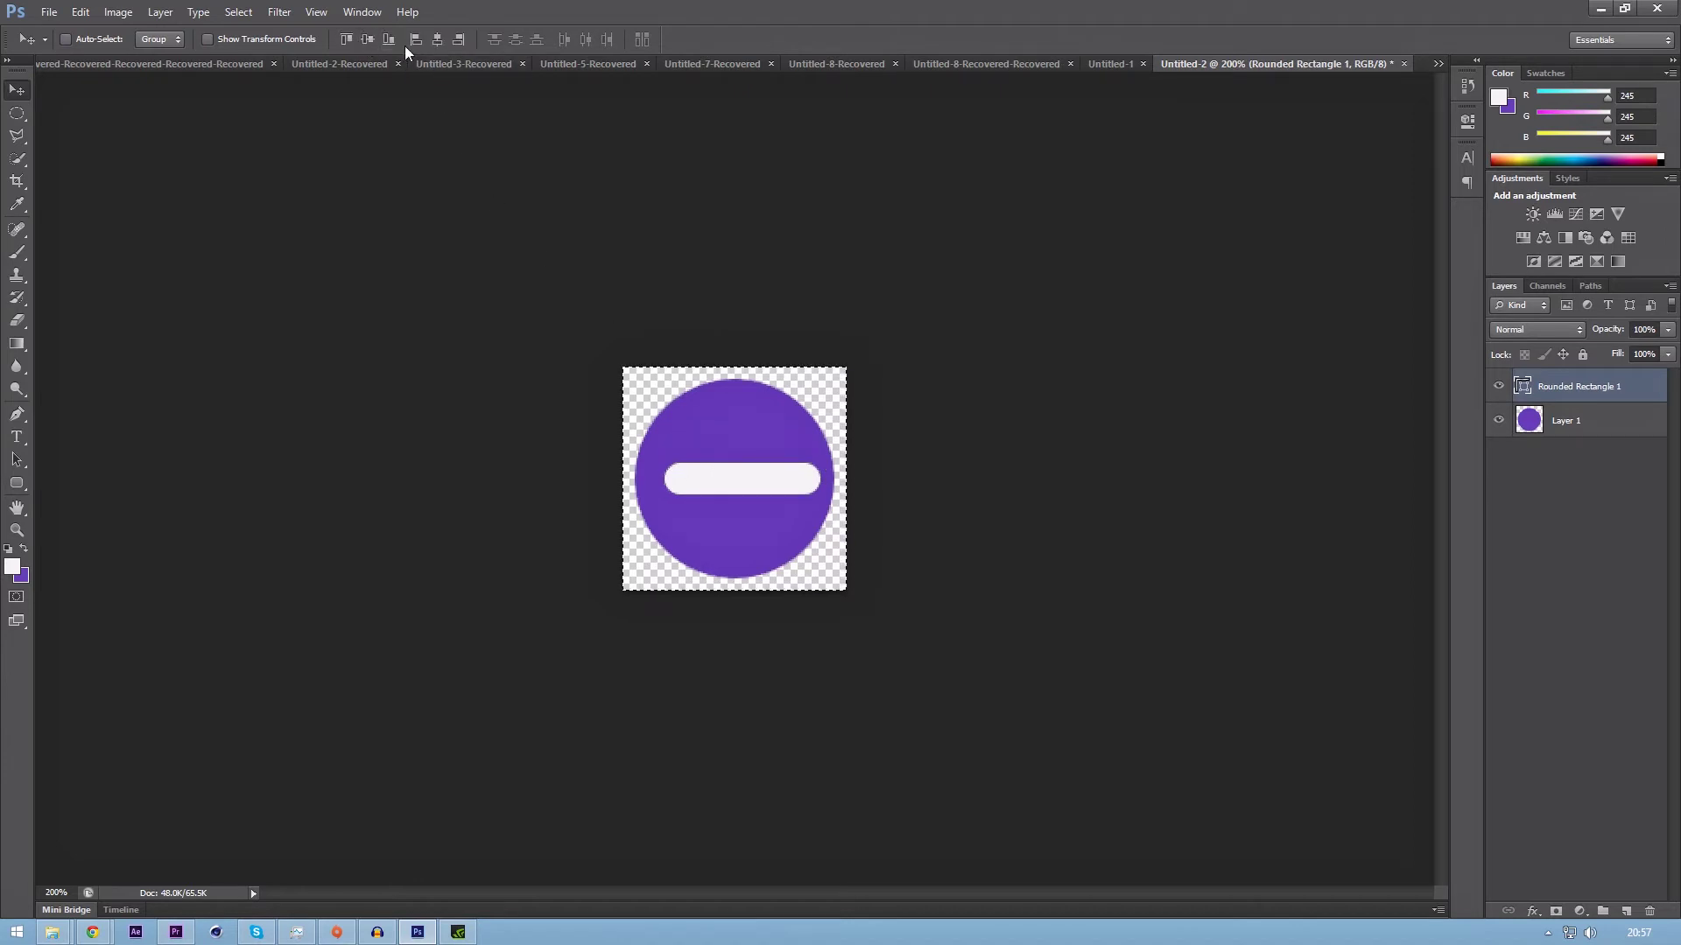
{"action": "left_click", "coordinate": [436, 39]}
{"action": "key", "text": "ctrl+d"}
Draw a 29×10 px purple rounded pill on a new layer at the bar's right end.
{"action": "left_click", "coordinate": [21, 484]}
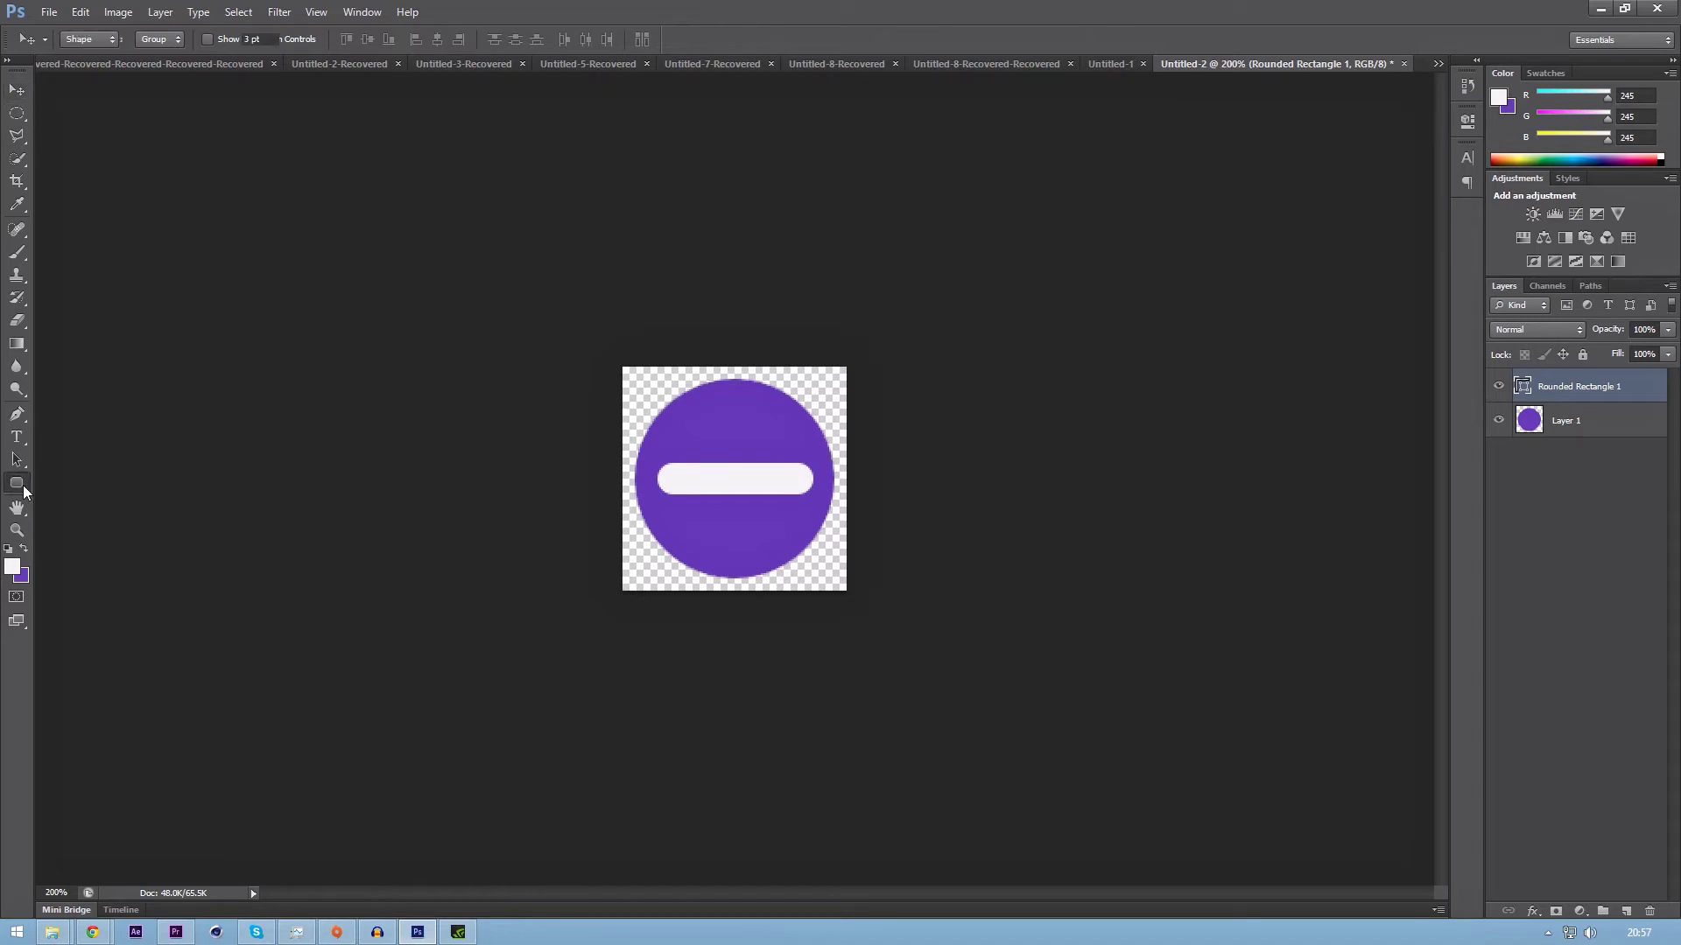
{"action": "left_click", "coordinate": [24, 549]}
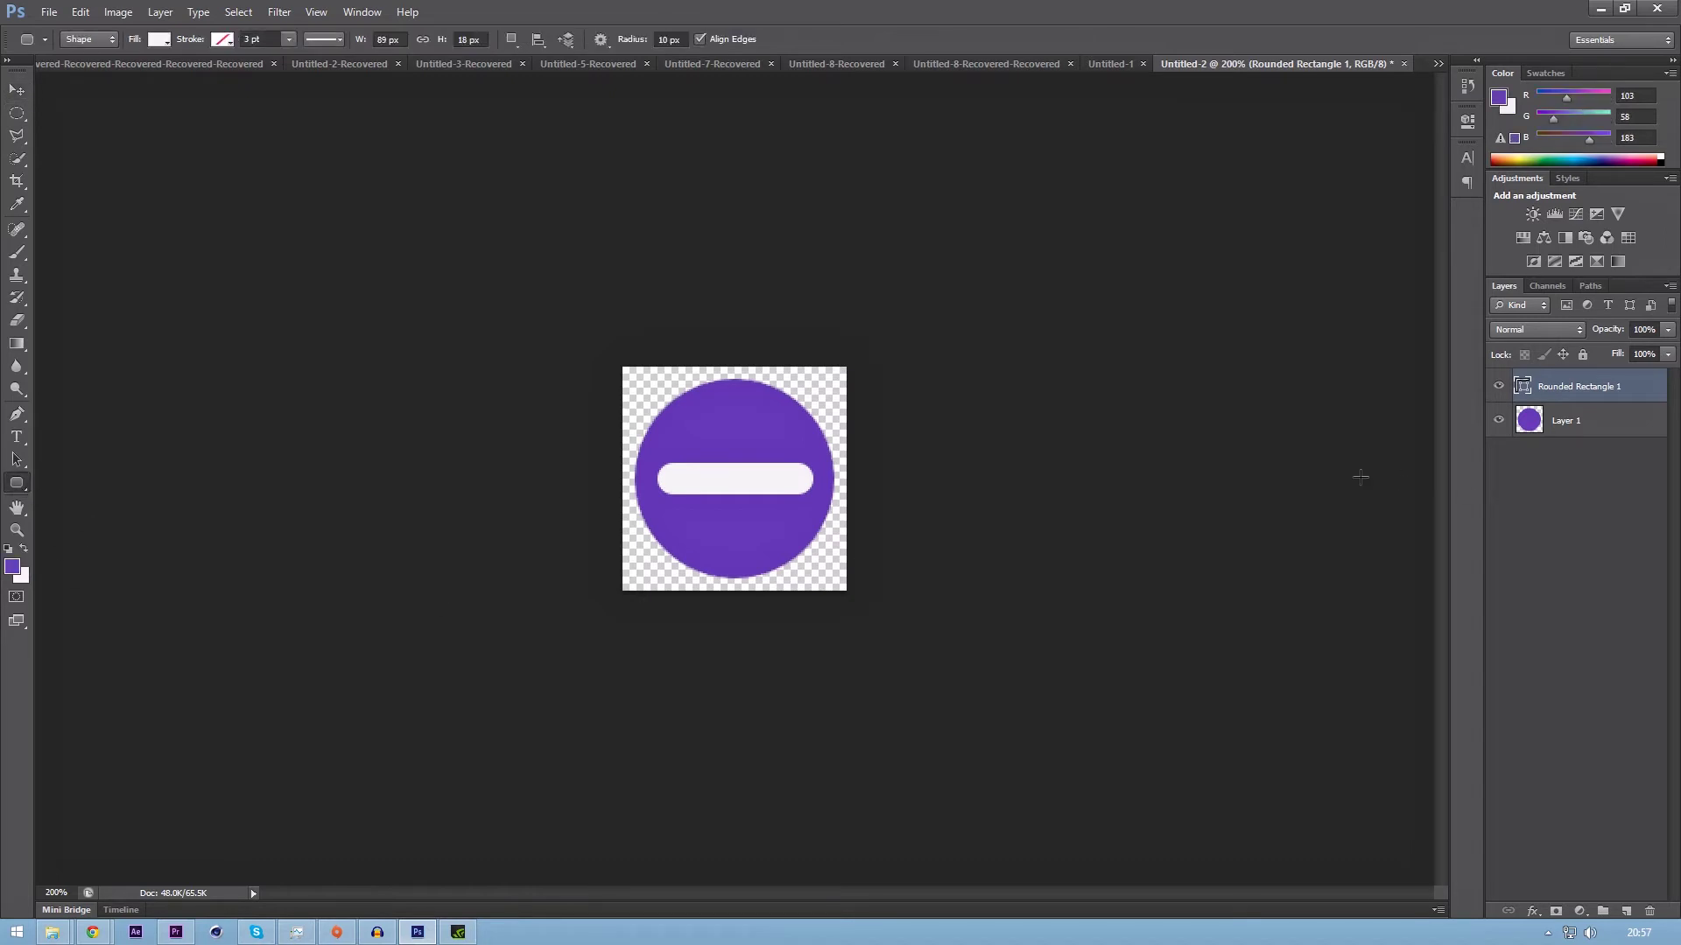
{"action": "key", "text": "ctrl+shift+n"}
{"action": "key", "text": "Return"}
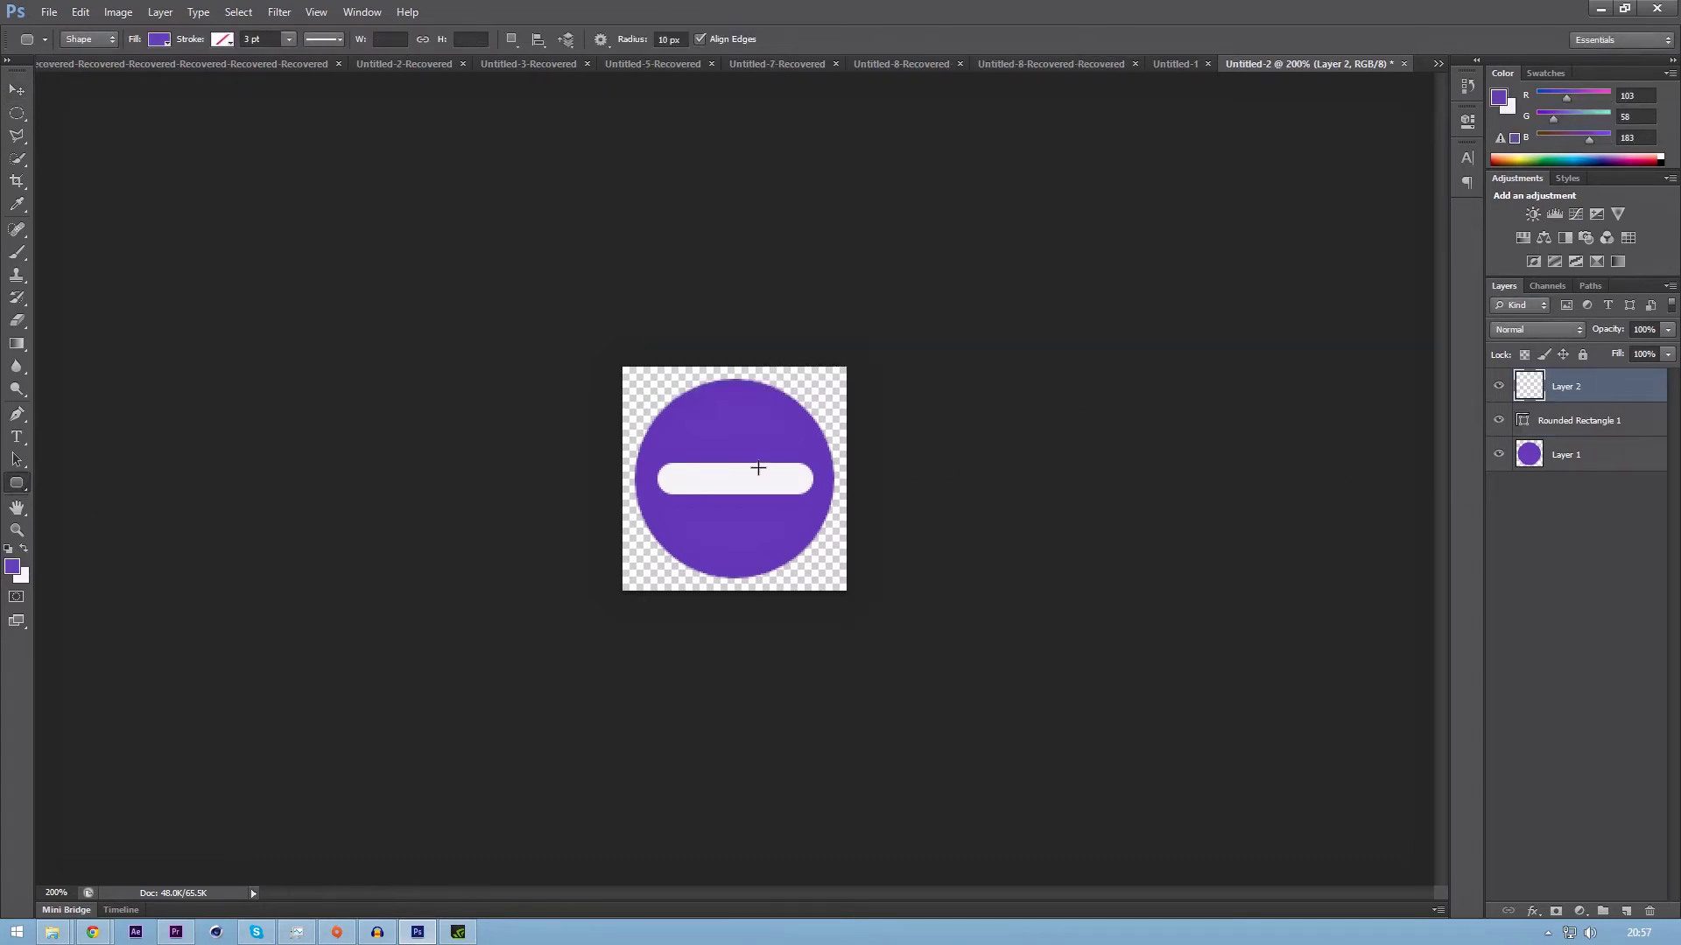
{"action": "left_click_drag", "start_coordinate": [753, 474], "coordinate": [803, 488]}
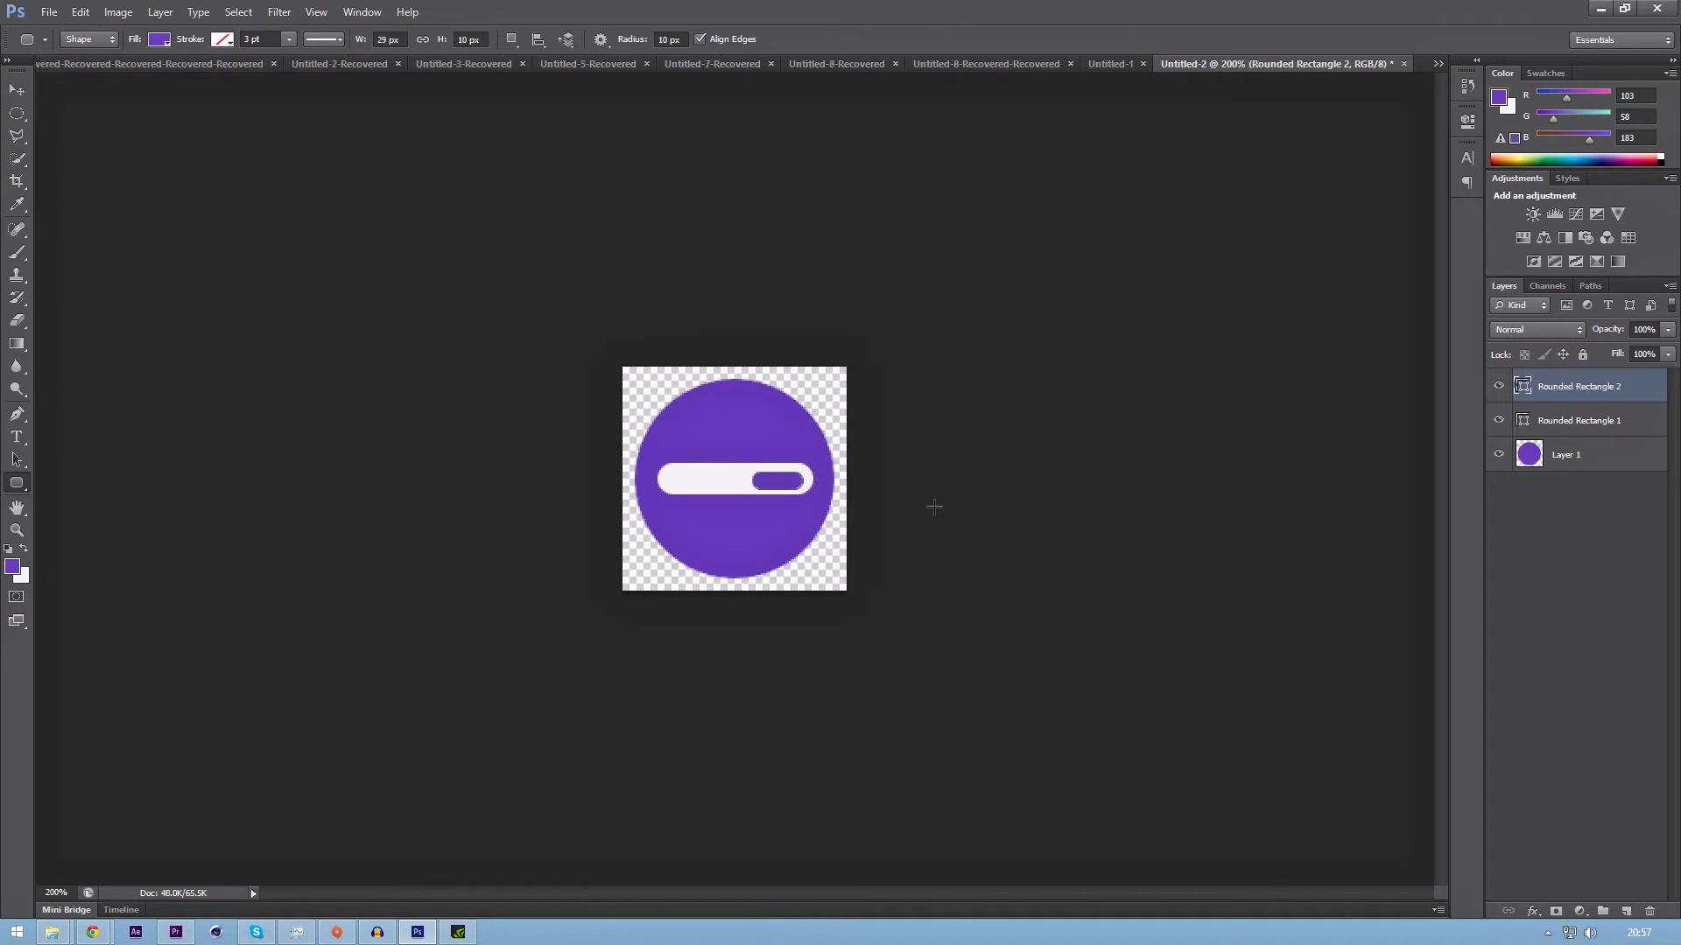
{"action": "key", "text": "v"}
{"action": "key", "text": "Up"}
{"action": "key", "text": "Up"}
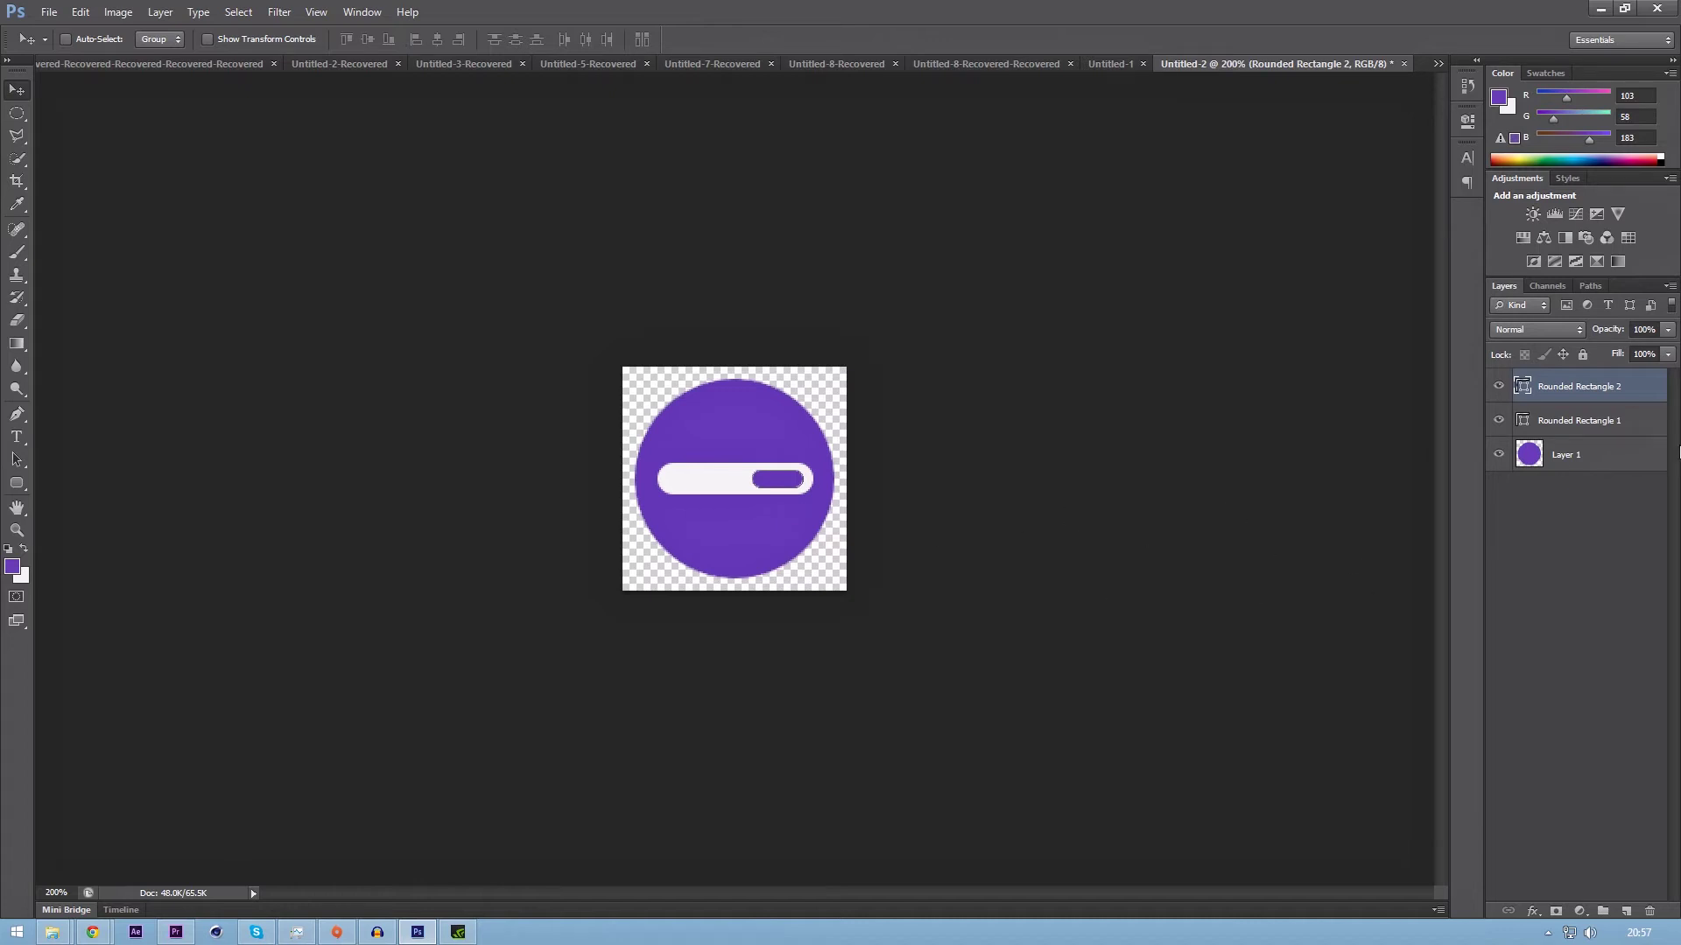
Convert the bar and pill into a smart object and move a duplicate up above it.
{"action": "left_click", "coordinate": [1634, 421], "text": "shift"}
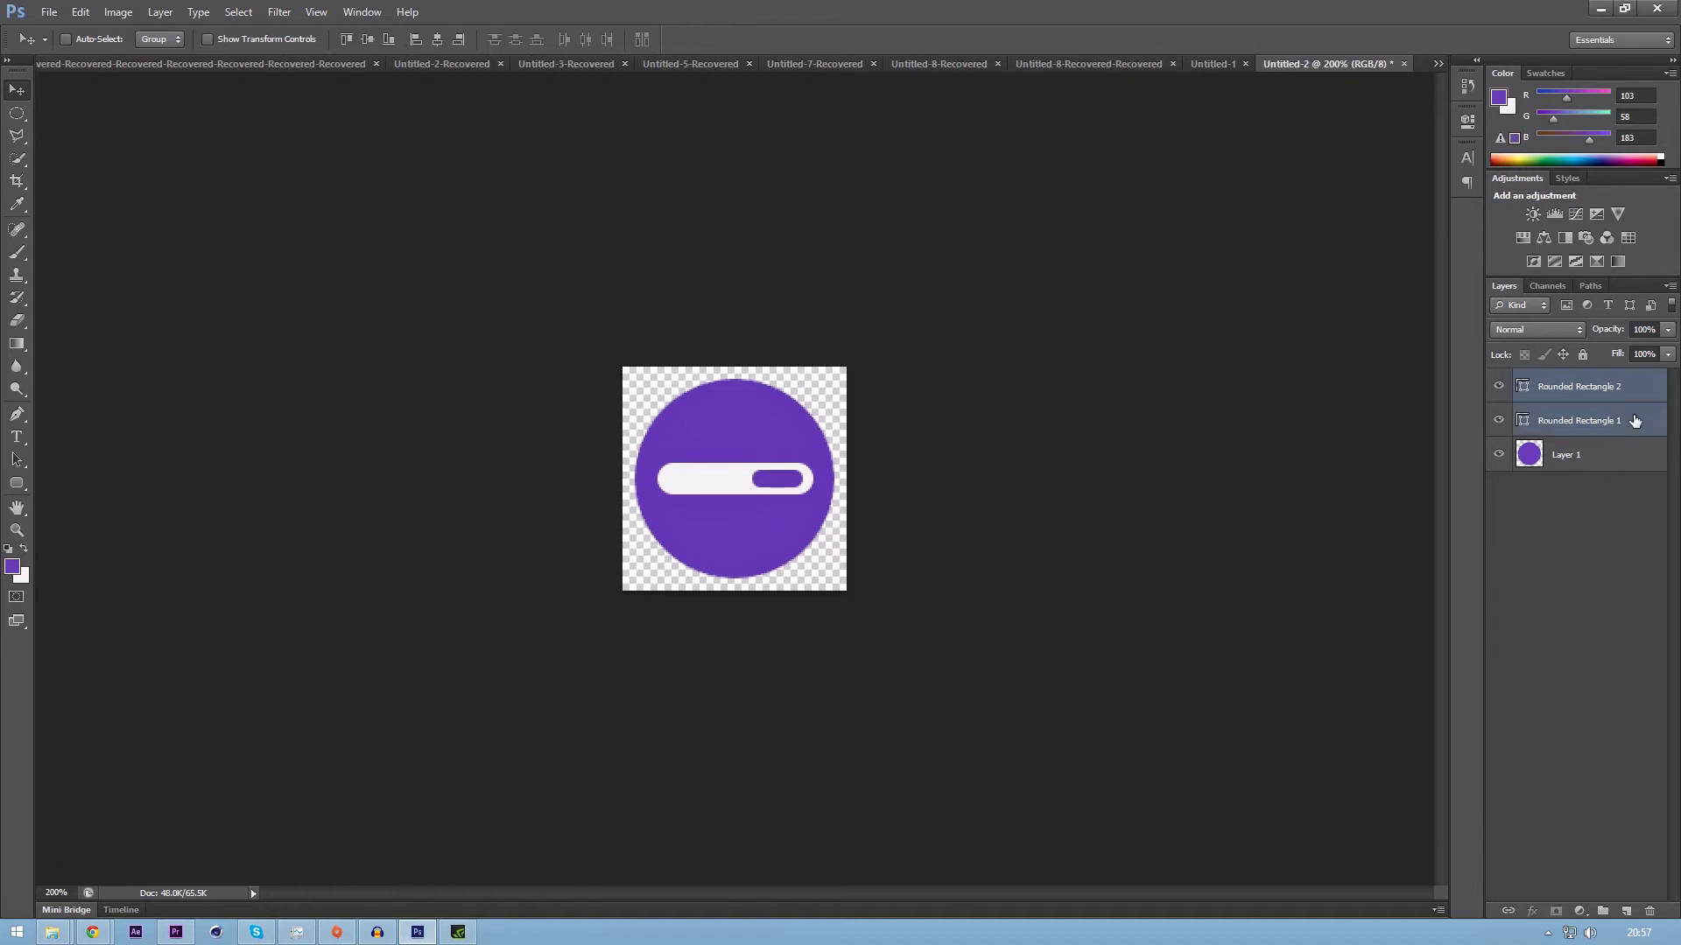
{"action": "right_click", "coordinate": [1634, 421]}
{"action": "left_click", "coordinate": [1595, 425]}
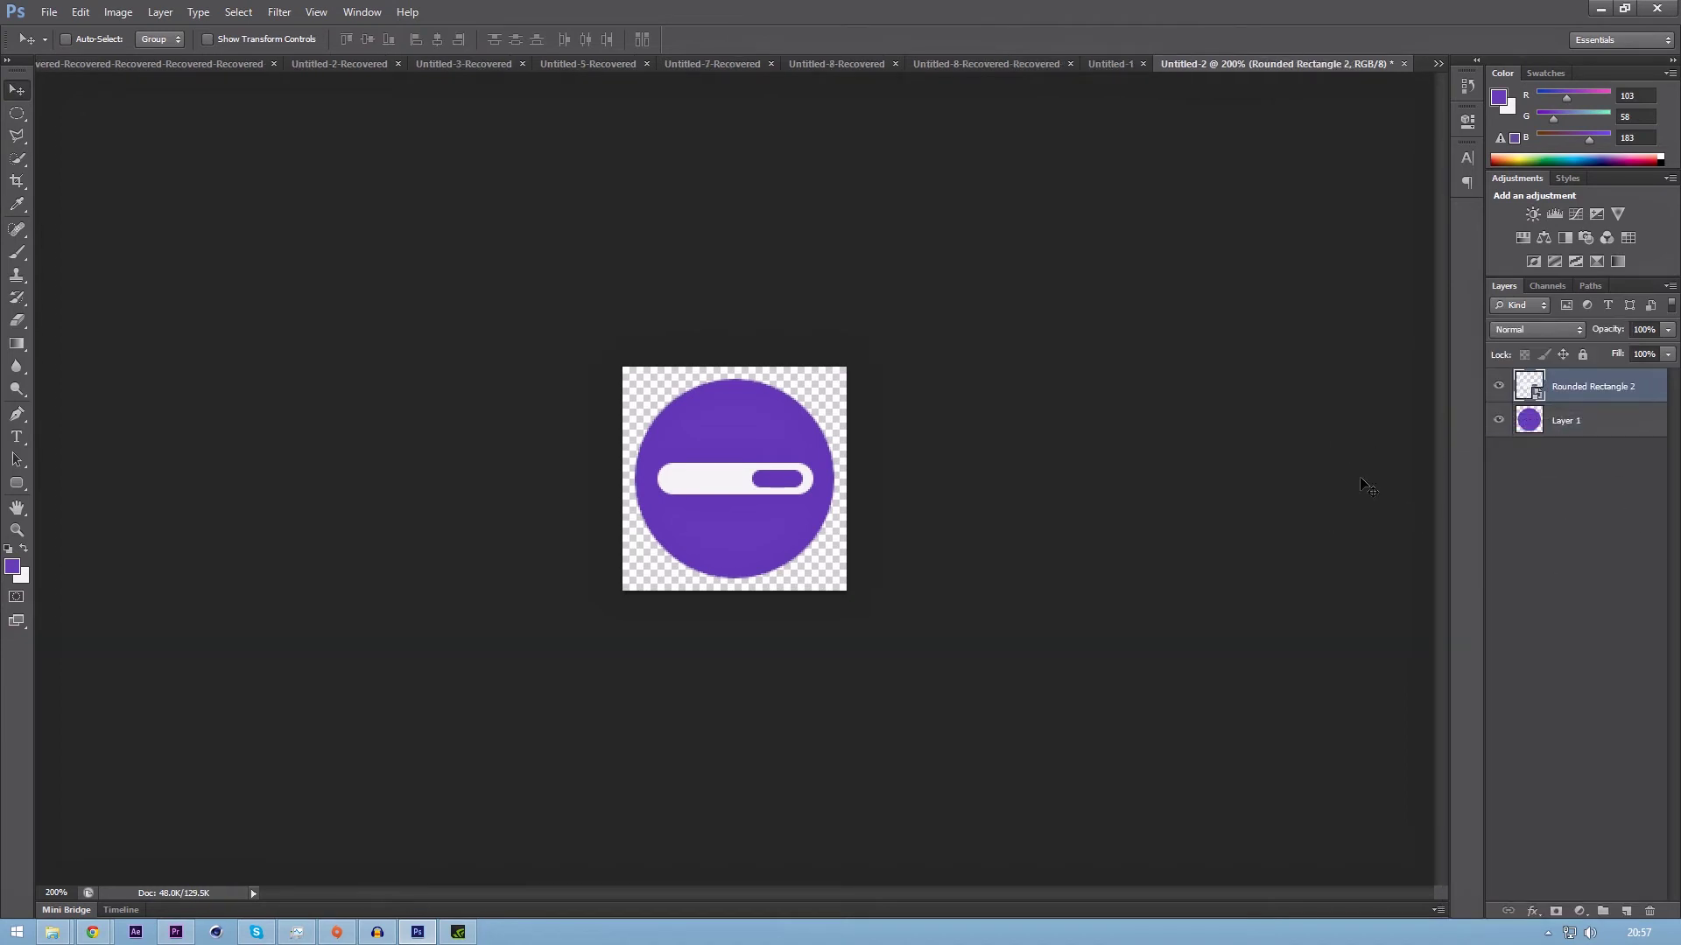
{"action": "key", "text": "ctrl+j"}
{"action": "left_click_drag", "start_coordinate": [786, 490], "coordinate": [795, 449]}
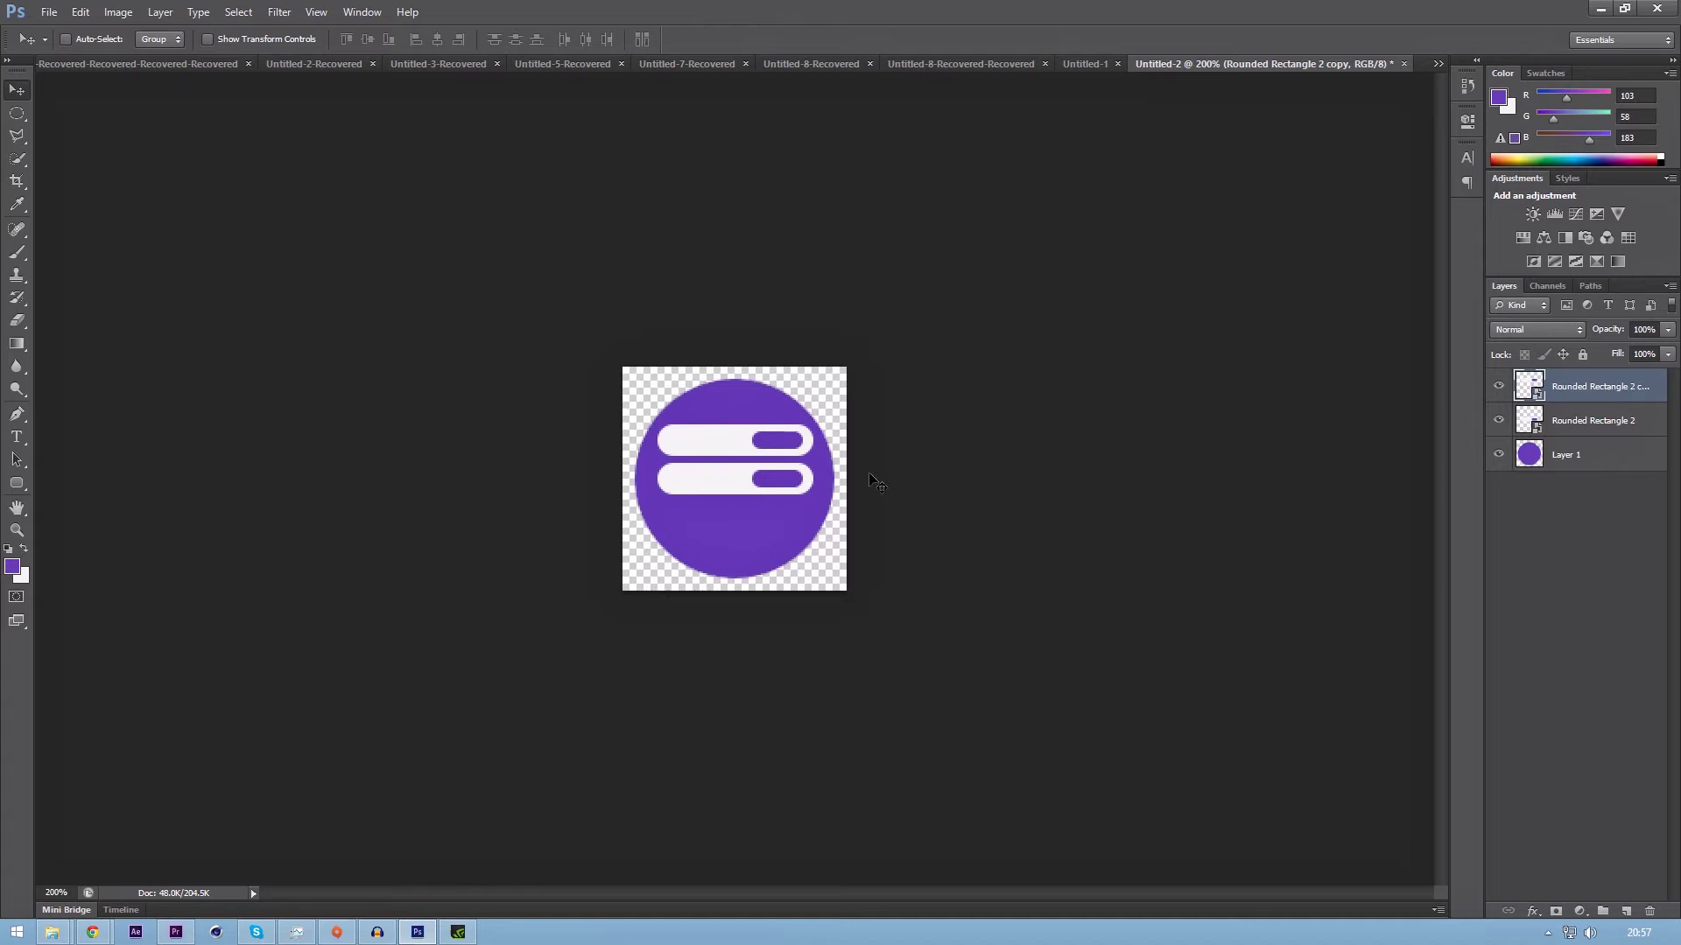
Merge the two bar layers and centre them vertically on the canvas.
{"action": "left_click", "coordinate": [1618, 423], "text": "shift"}
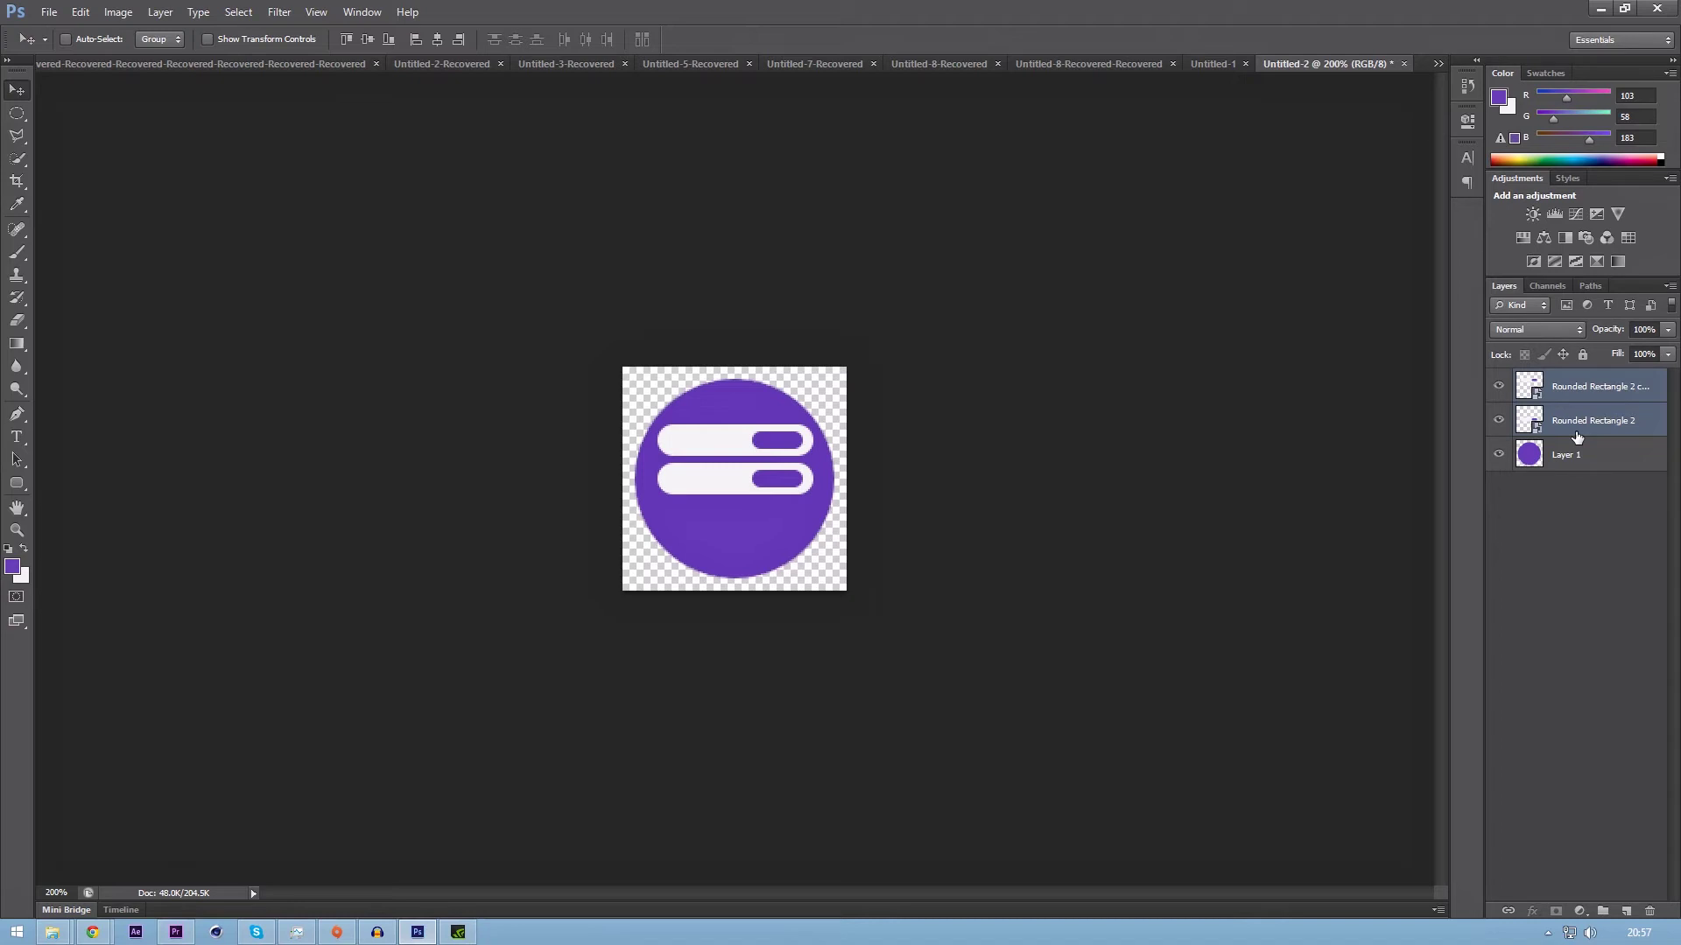
{"action": "key", "text": "ctrl+e"}
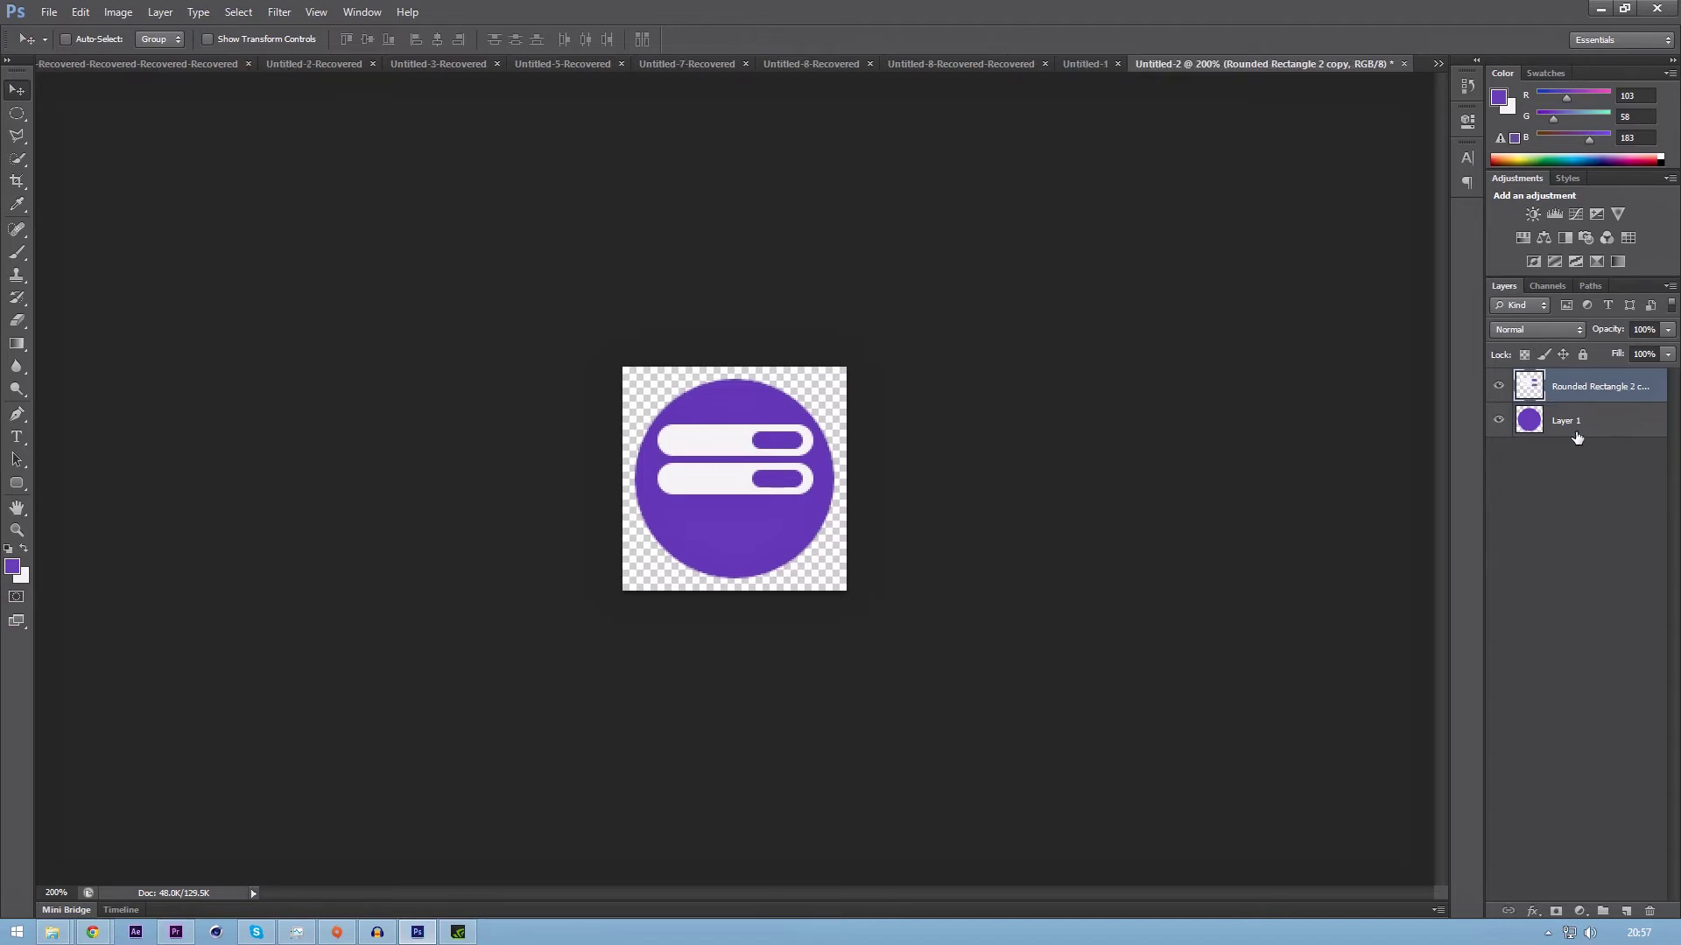
{"action": "key", "text": "ctrl+a"}
{"action": "left_click", "coordinate": [368, 38]}
{"action": "key", "text": "ctrl+d"}
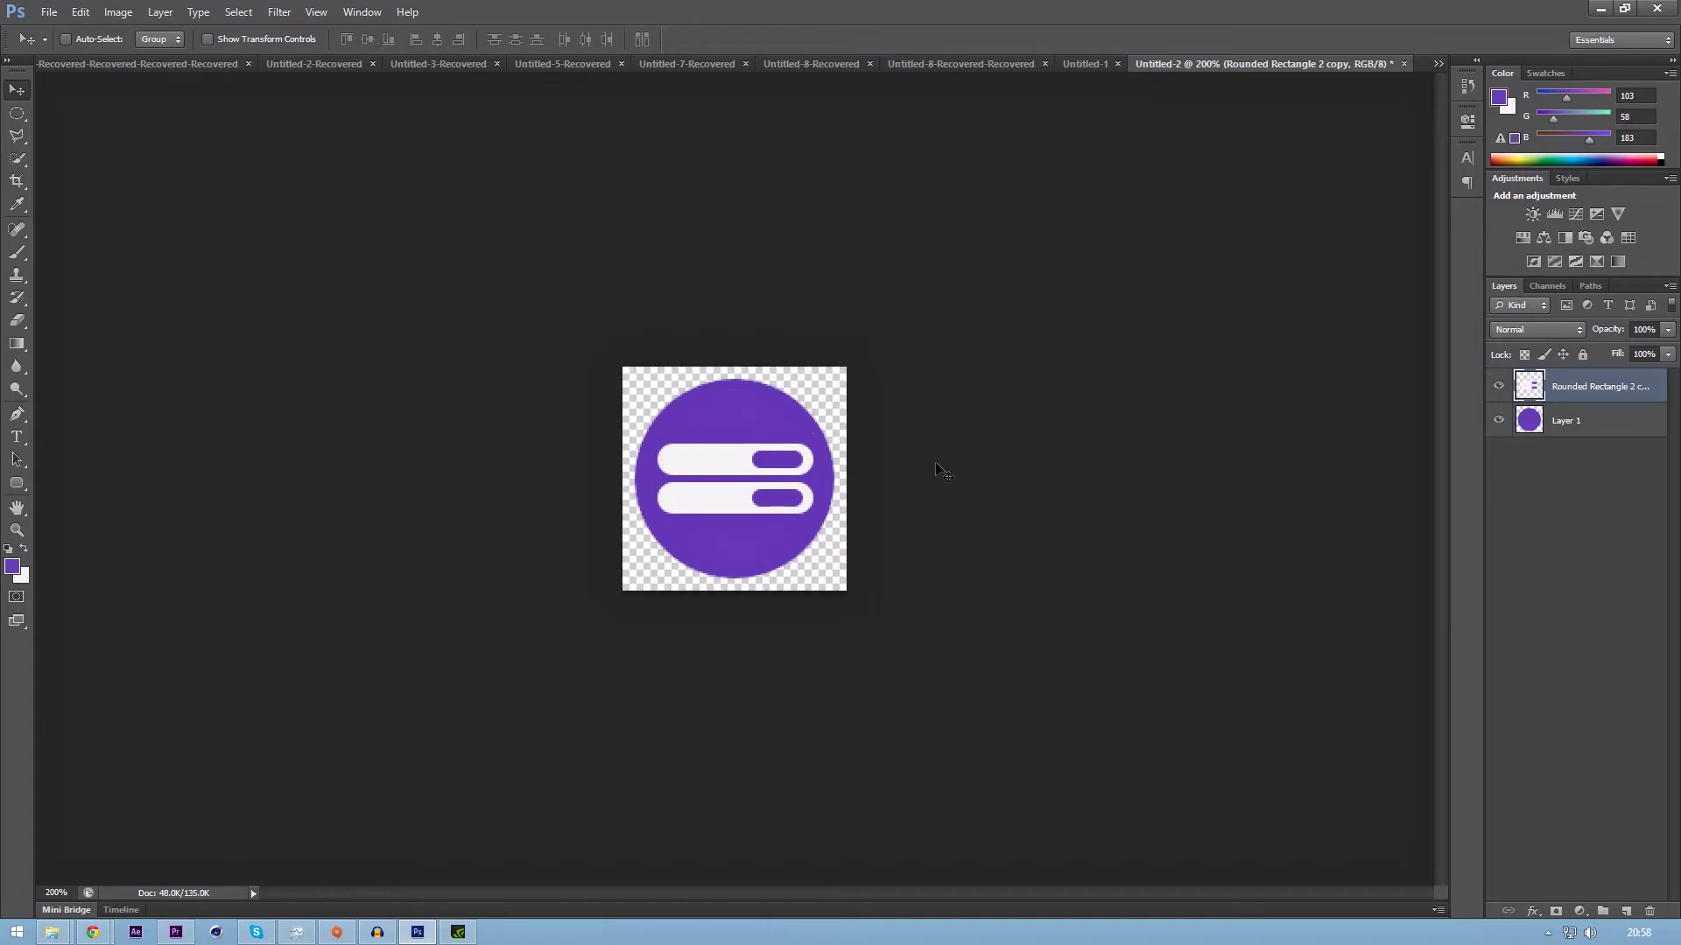
Scale the two white bars down to about 73% and centre them vertically on the canvas.
{"action": "key", "text": "ctrl+t"}
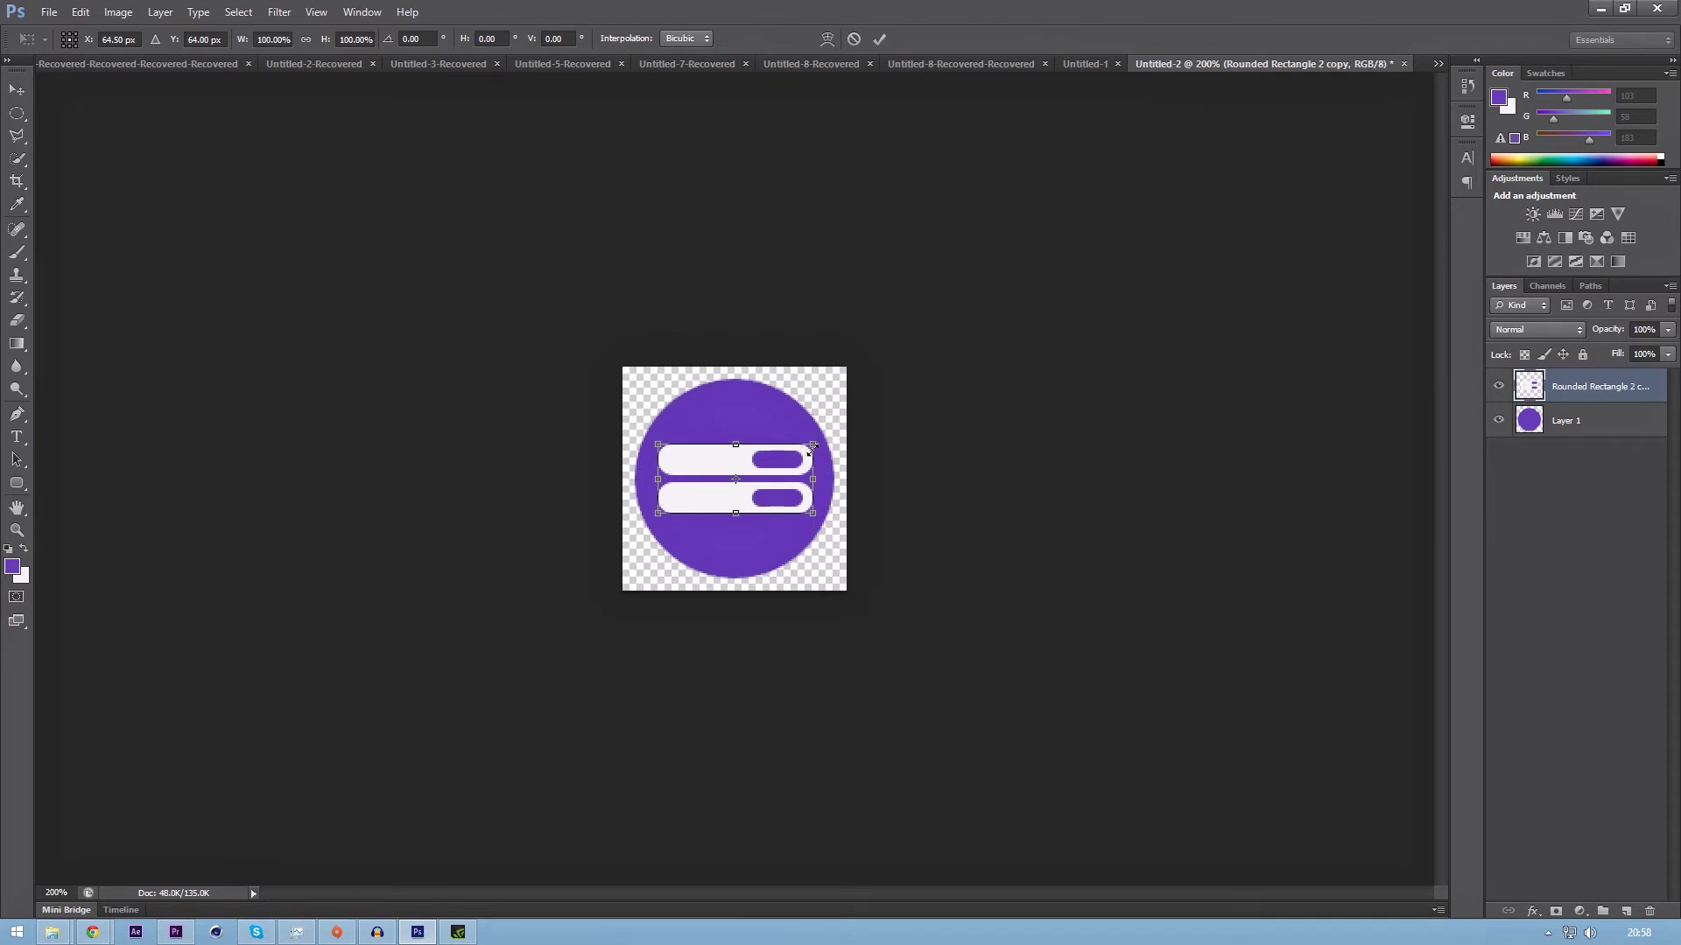
{"action": "left_click_drag", "start_coordinate": [813, 447], "coordinate": [798, 451]}
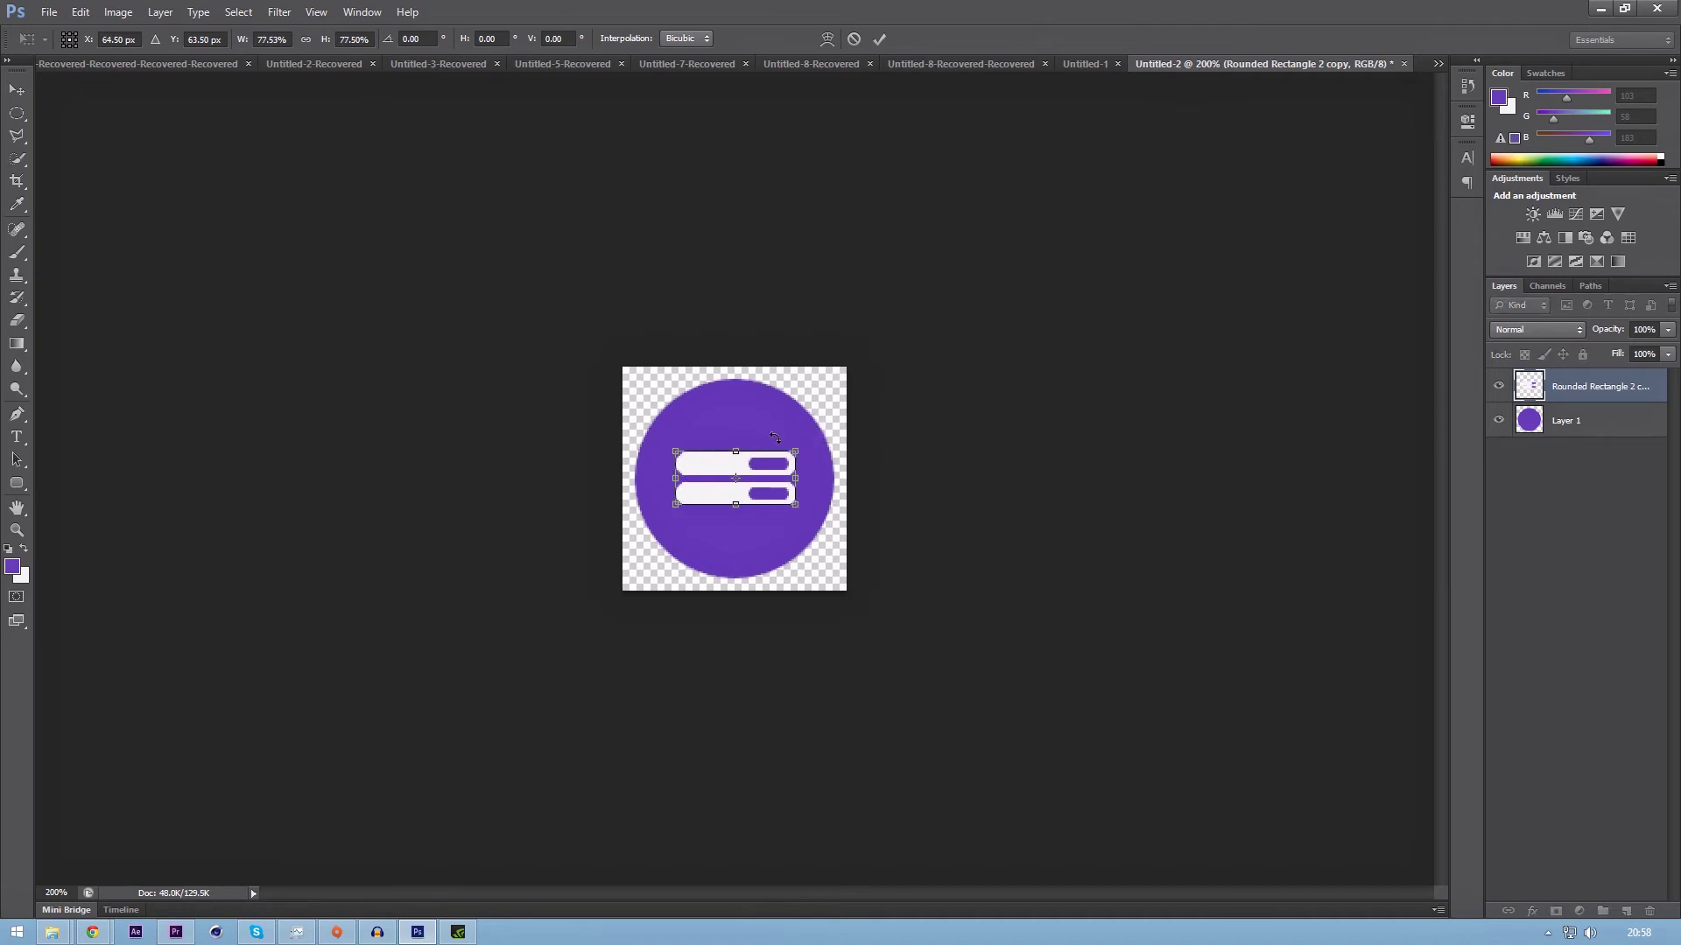
{"action": "key", "text": "Return"}
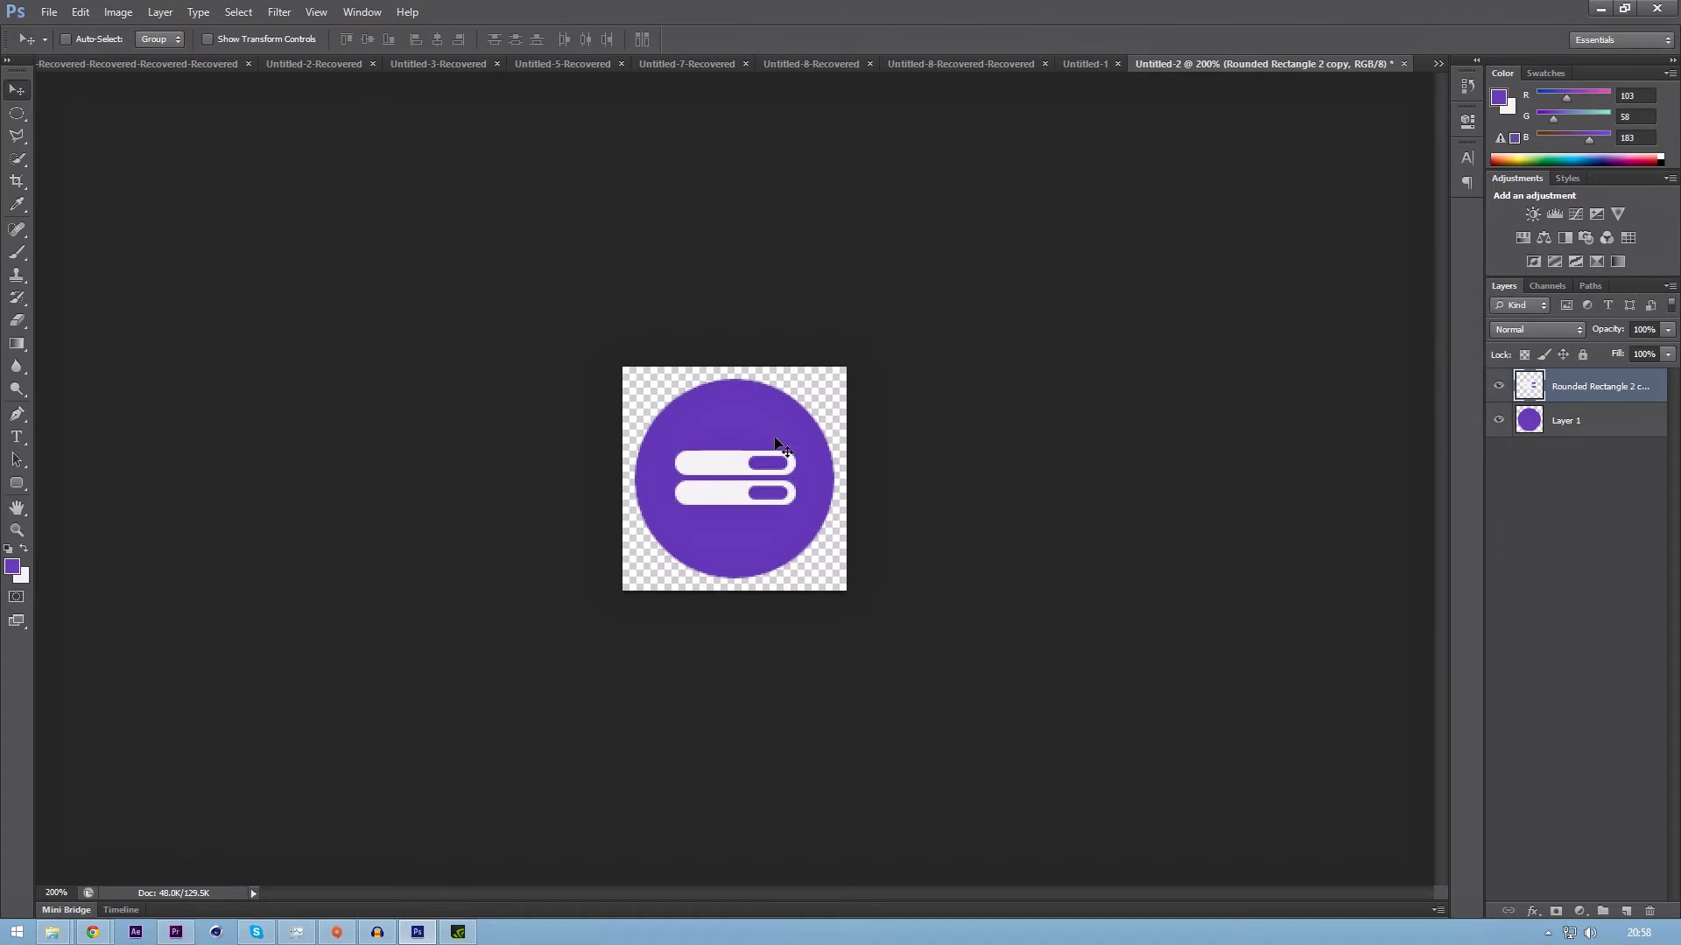
{"action": "key", "text": "ctrl+a"}
{"action": "left_click", "coordinate": [368, 39]}
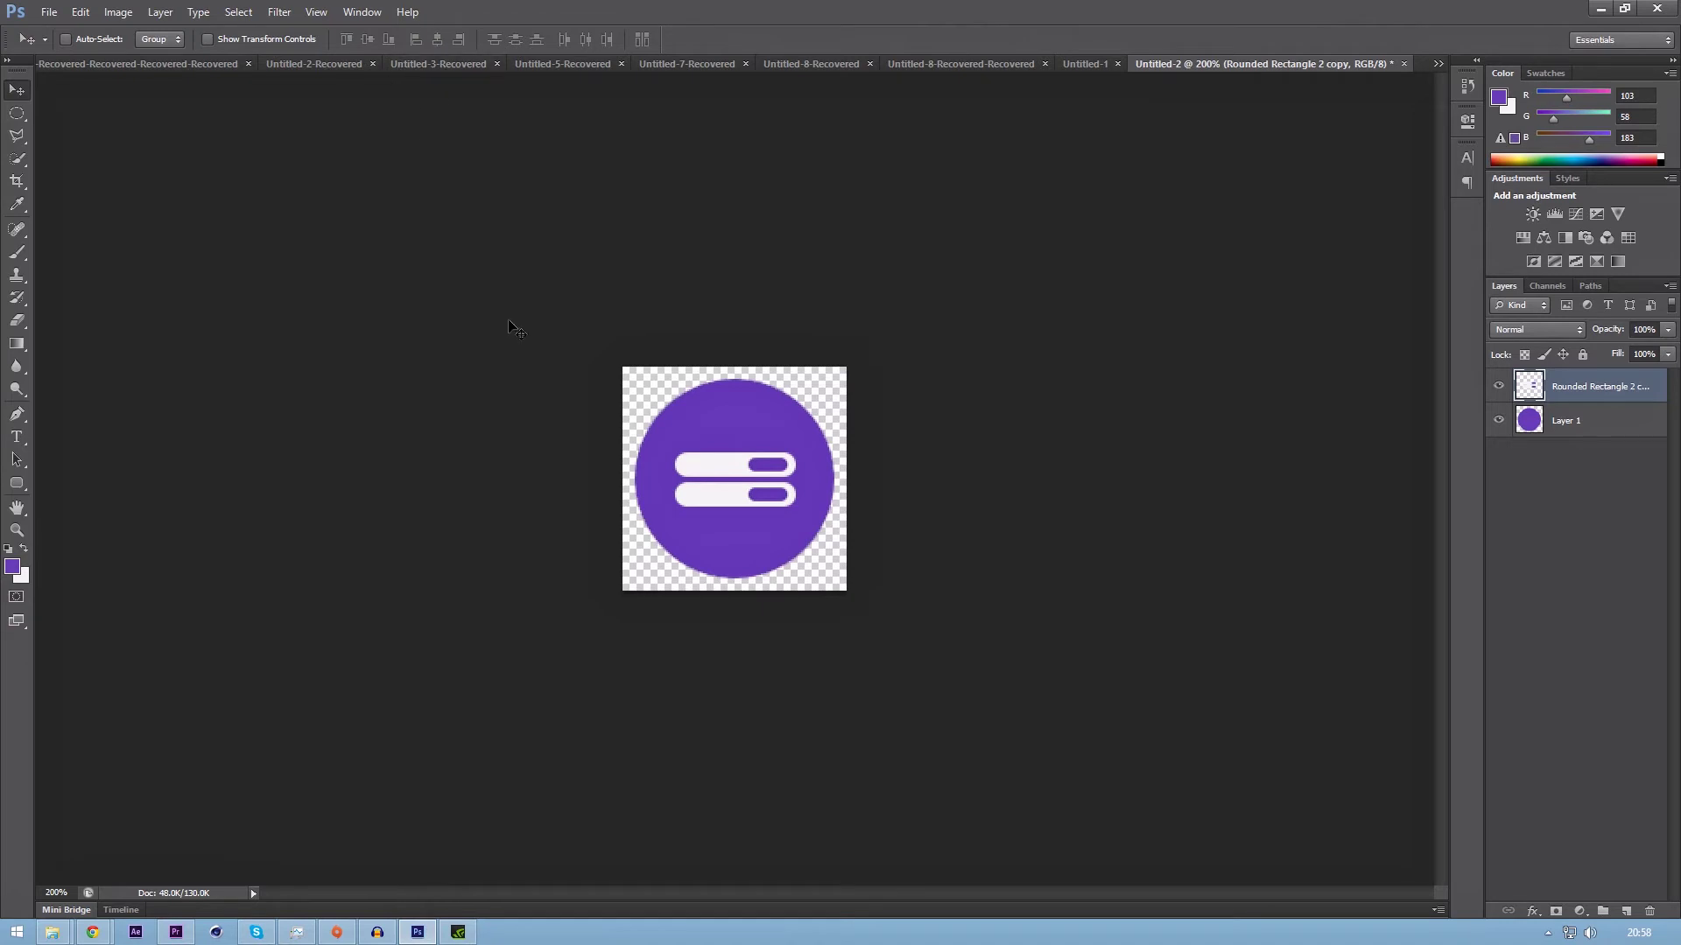
Check the icon at different zoom levels, then shrink the bars again to about 97%.
{"action": "key", "text": "ctrl+minus"}
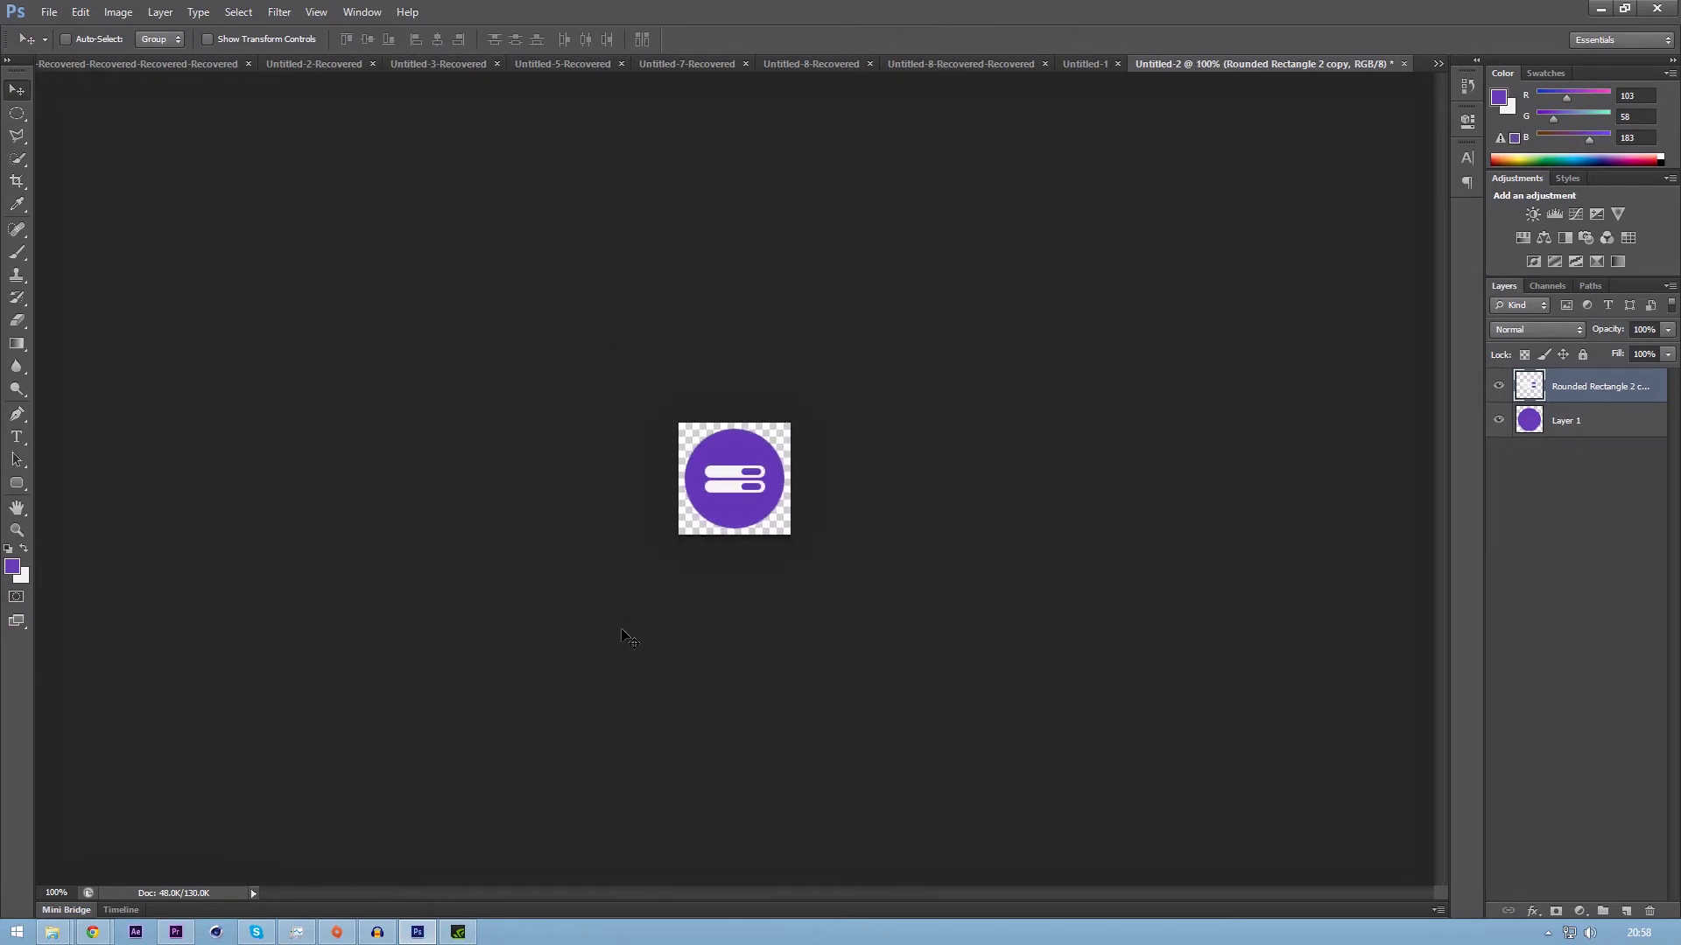
{"action": "key", "text": "ctrl+minus"}
{"action": "key", "text": "ctrl+plus"}
{"action": "key", "text": "ctrl+plus"}
{"action": "key", "text": "ctrl+minus"}
{"action": "key", "text": "ctrl+plus"}
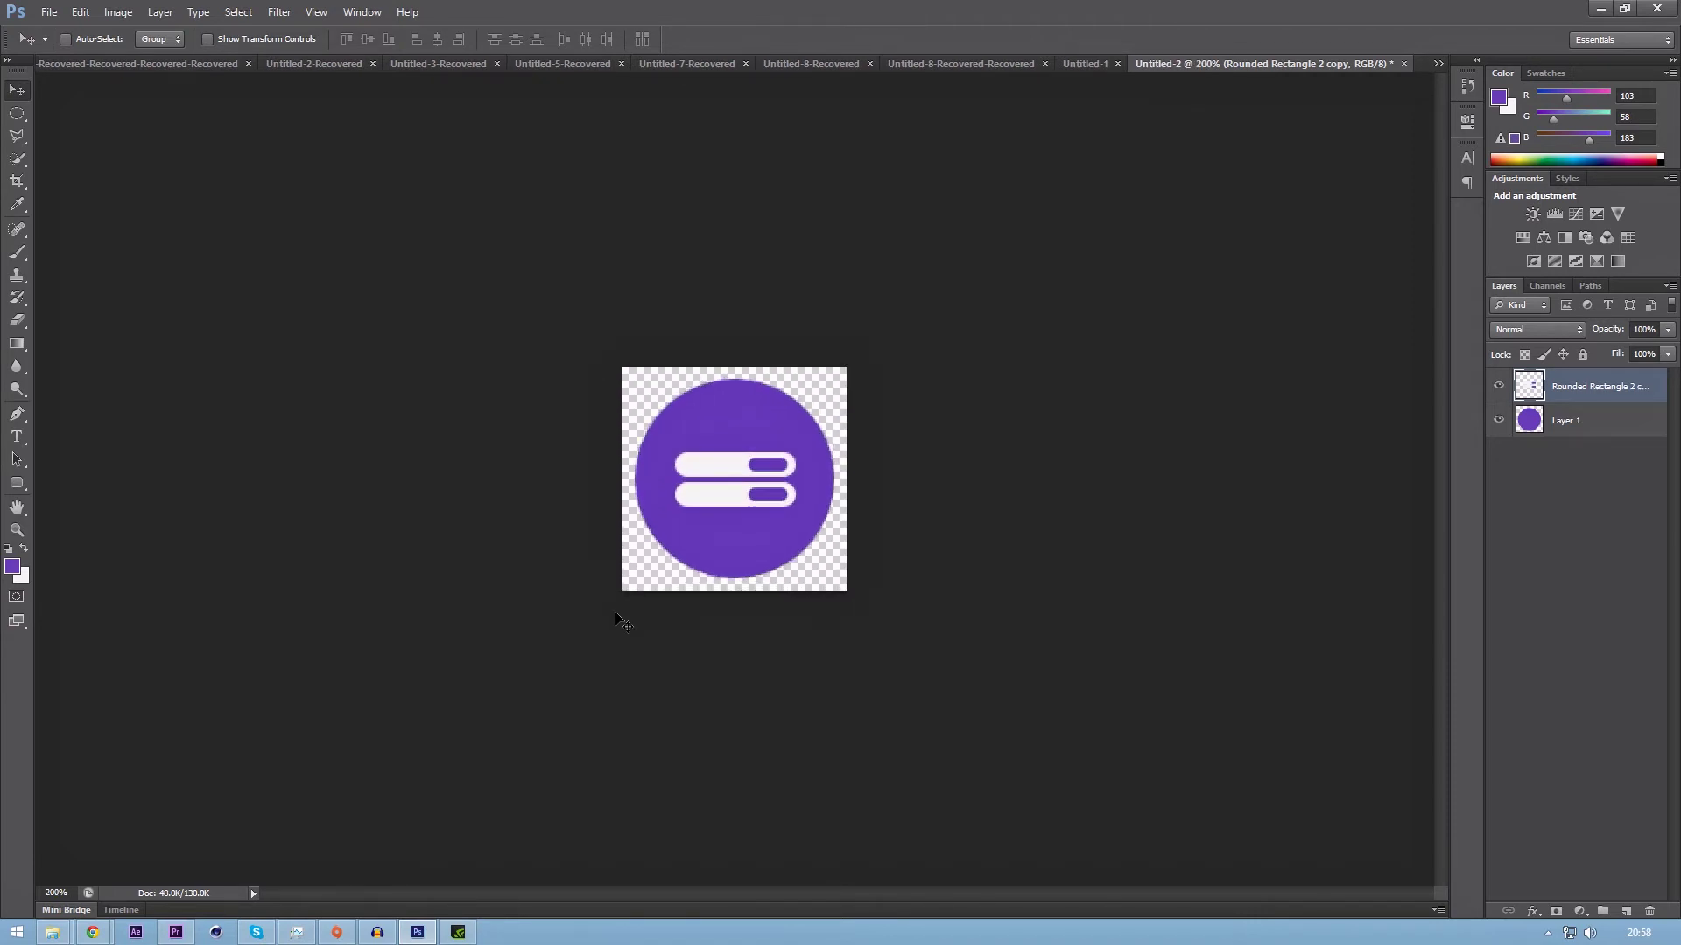
{"action": "key", "text": "ctrl+t"}
{"action": "left_click_drag", "start_coordinate": [795, 453], "coordinate": [795, 456]}
{"action": "key", "text": "Return"}
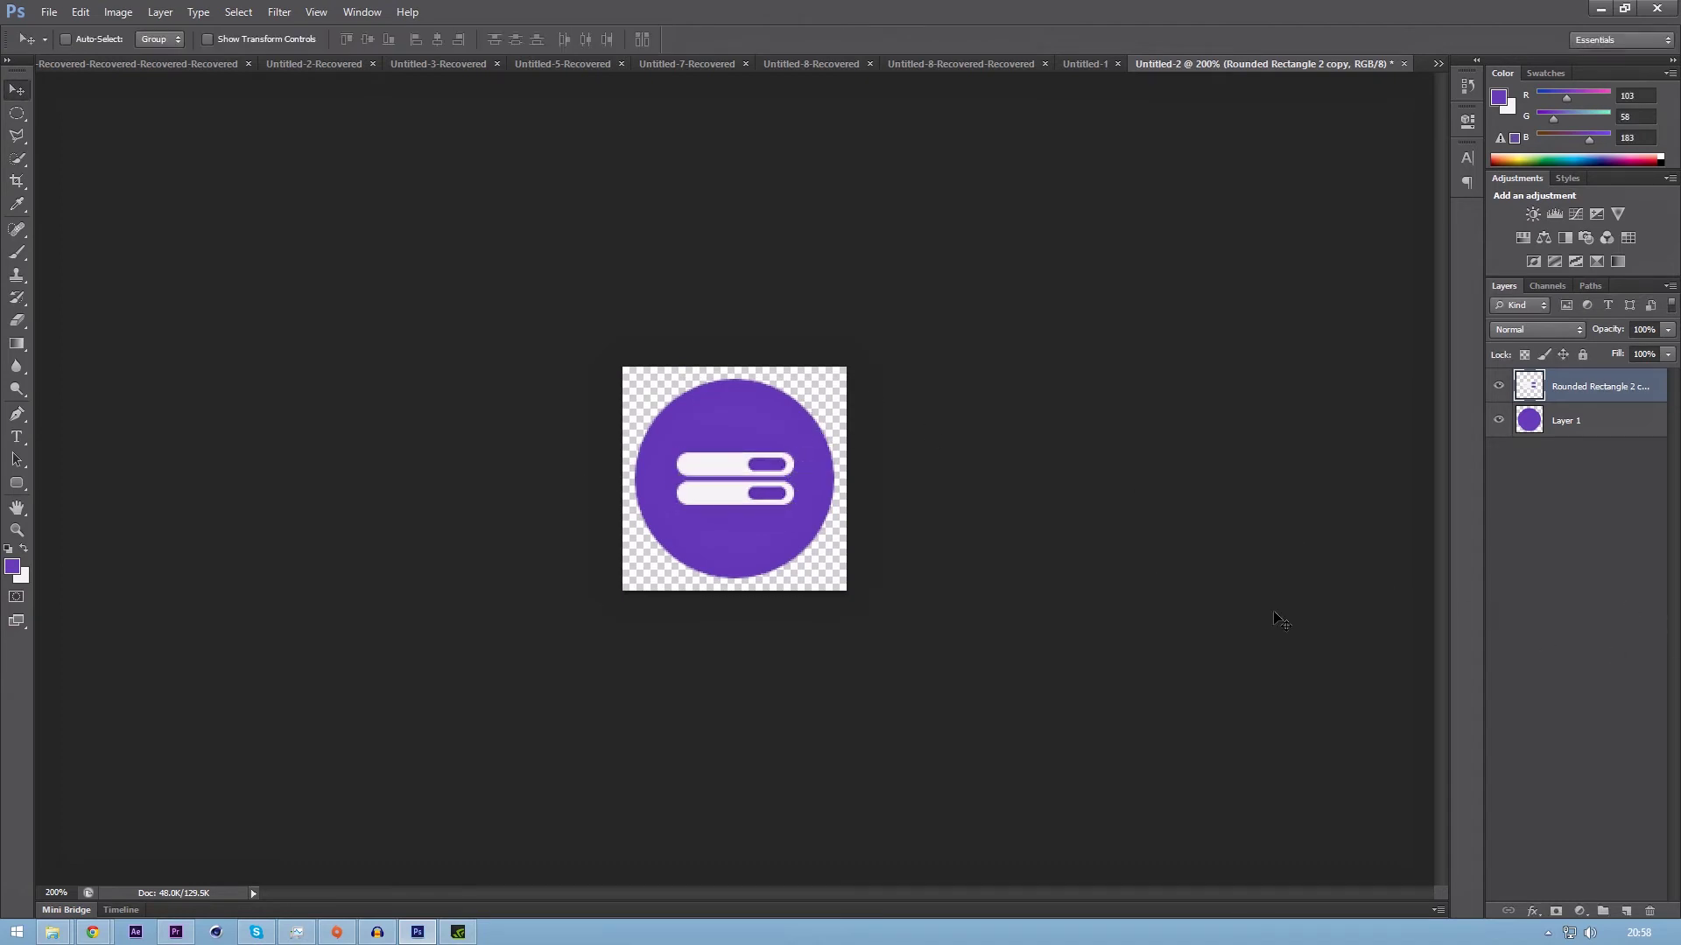
Duplicate the bars layer and give the lower copy a black Color Overlay.
{"action": "key", "text": "ctrl+j"}
{"action": "left_click", "coordinate": [1651, 433]}
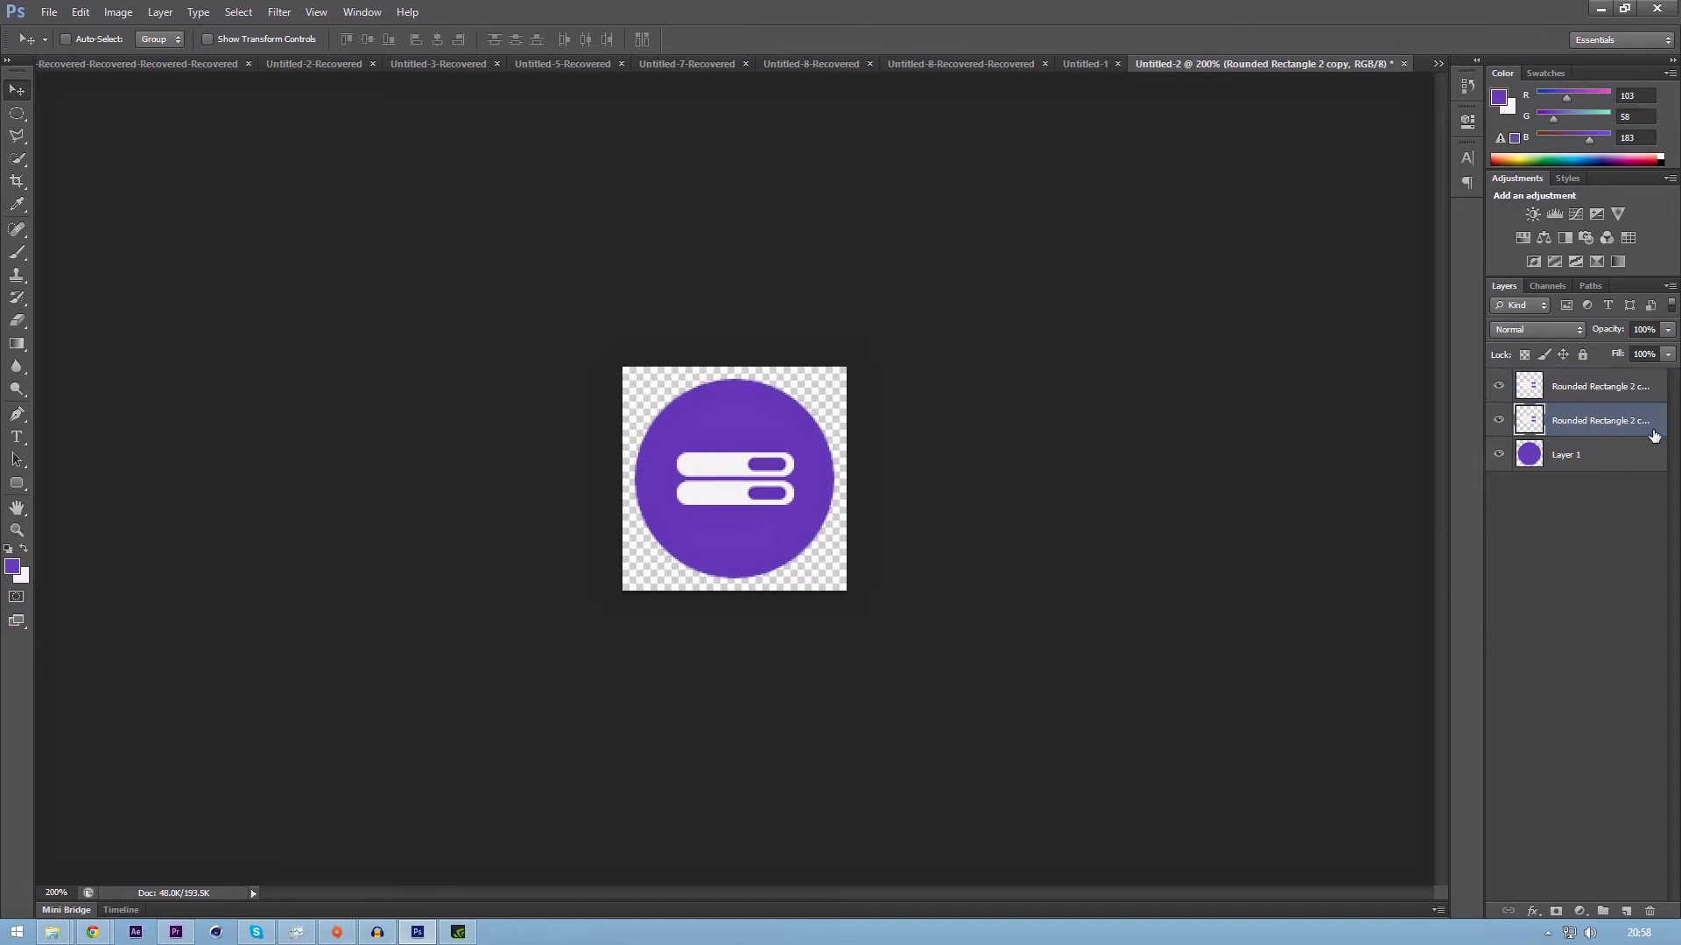
{"action": "double_click", "coordinate": [1653, 435]}
{"action": "left_click", "coordinate": [1042, 480]}
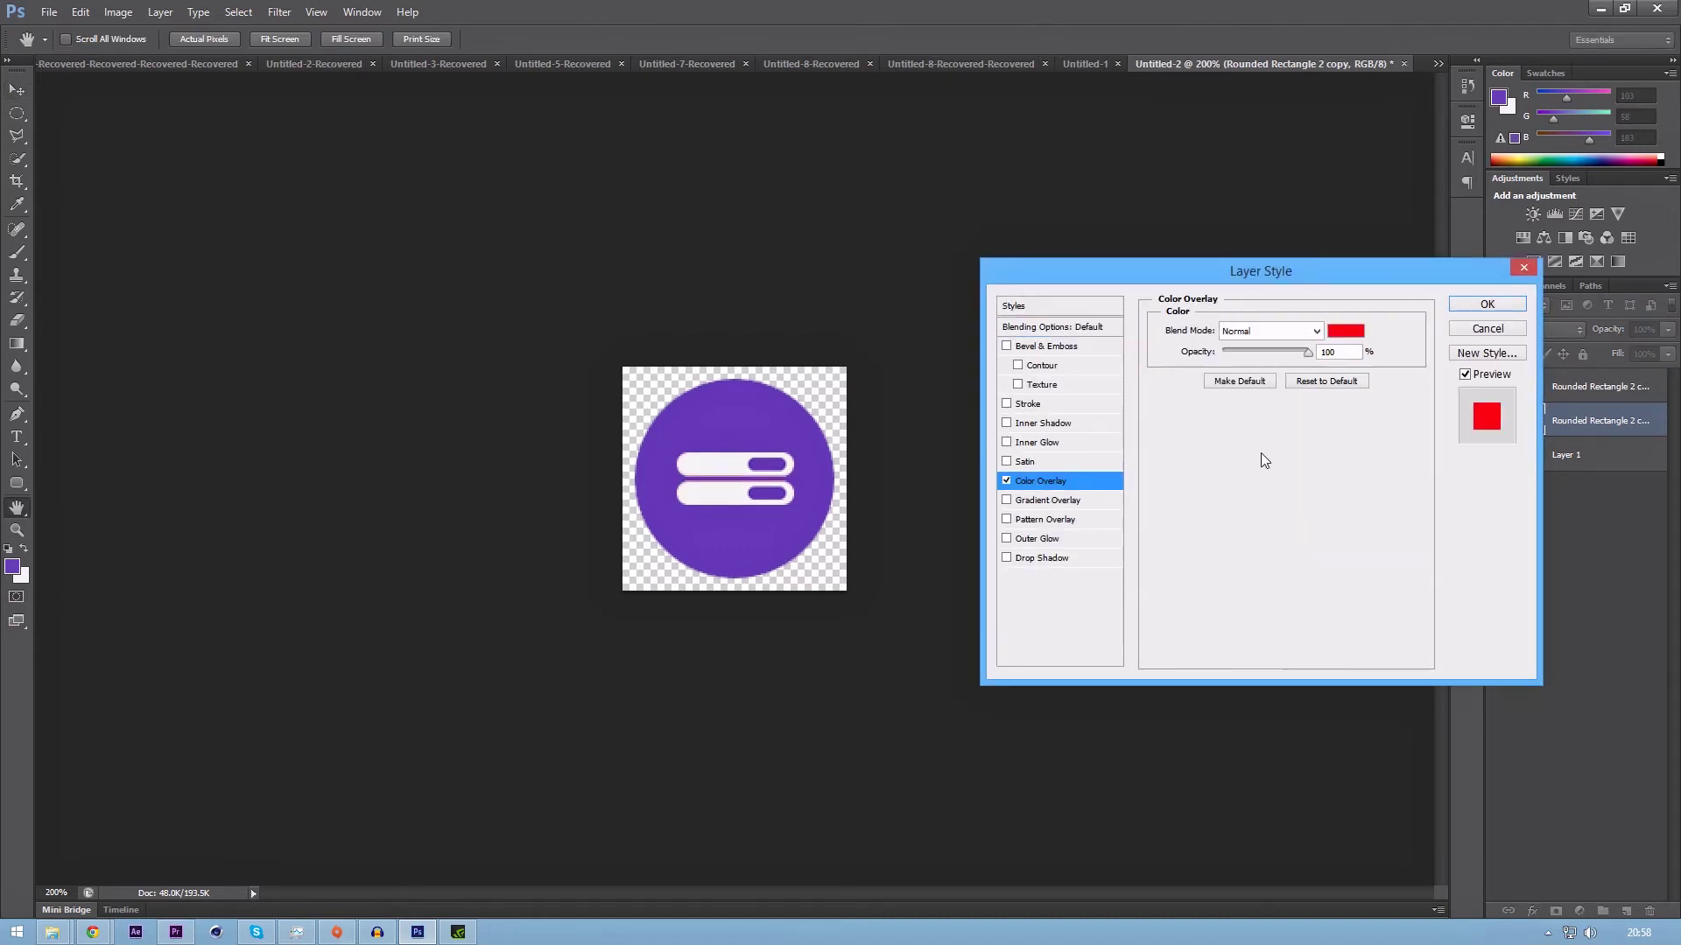
{"action": "left_click", "coordinate": [1345, 332]}
{"action": "left_click_drag", "start_coordinate": [1078, 436], "coordinate": [866, 751]}
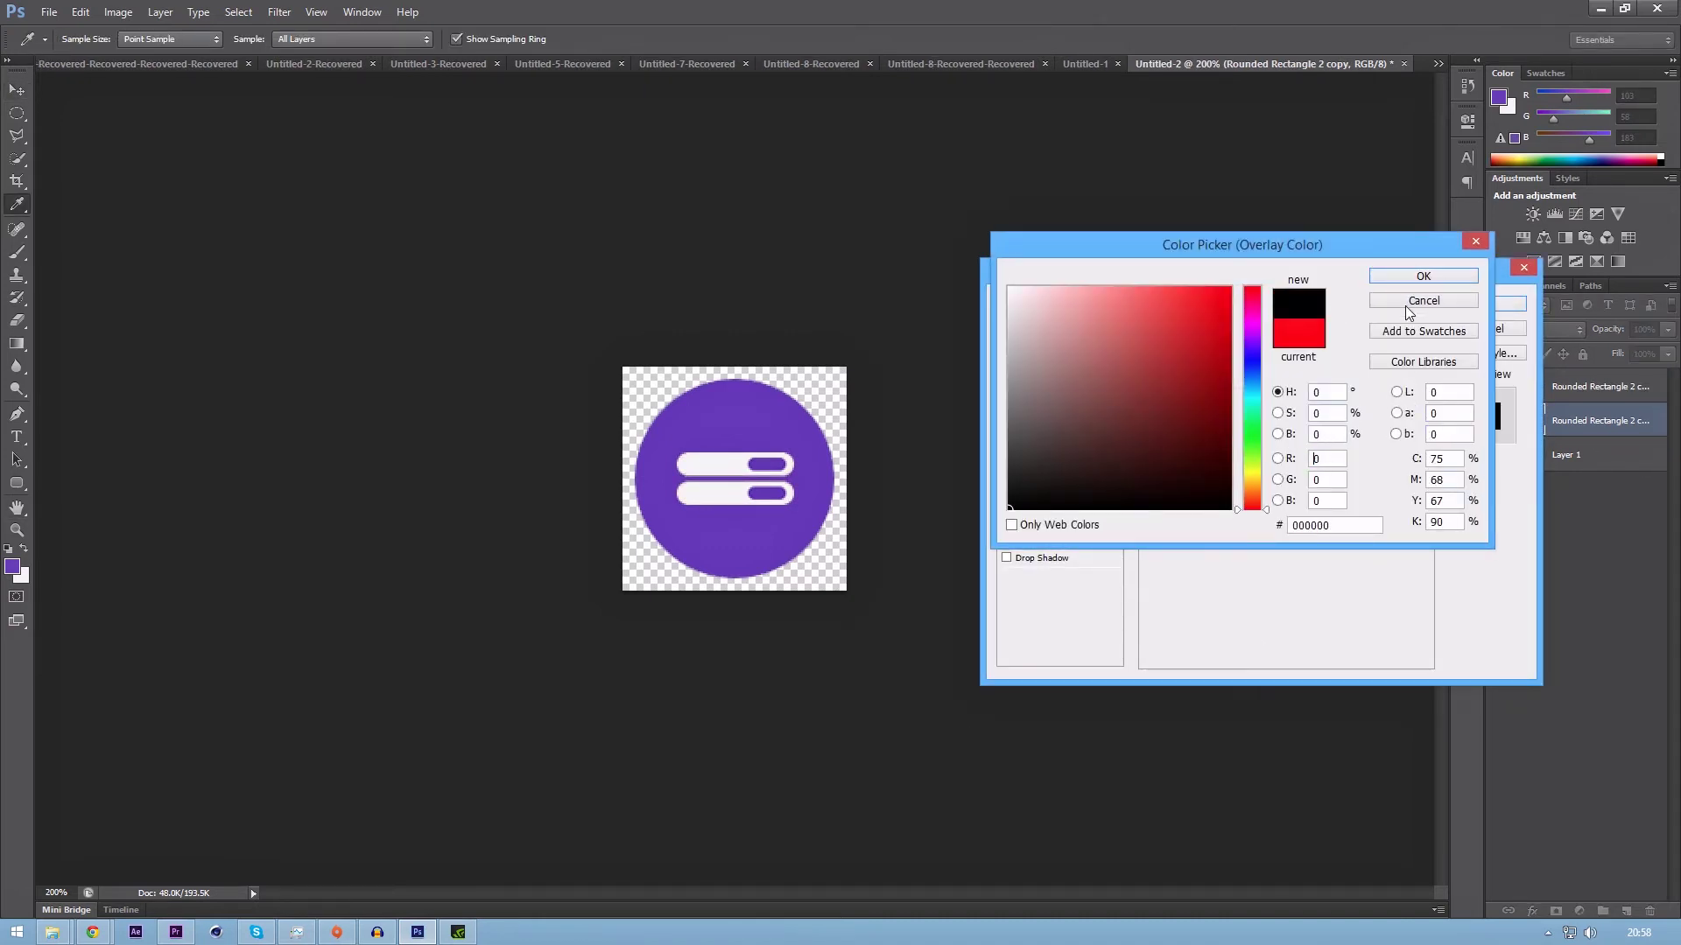
{"action": "left_click", "coordinate": [1434, 278]}
{"action": "key", "text": "Return"}
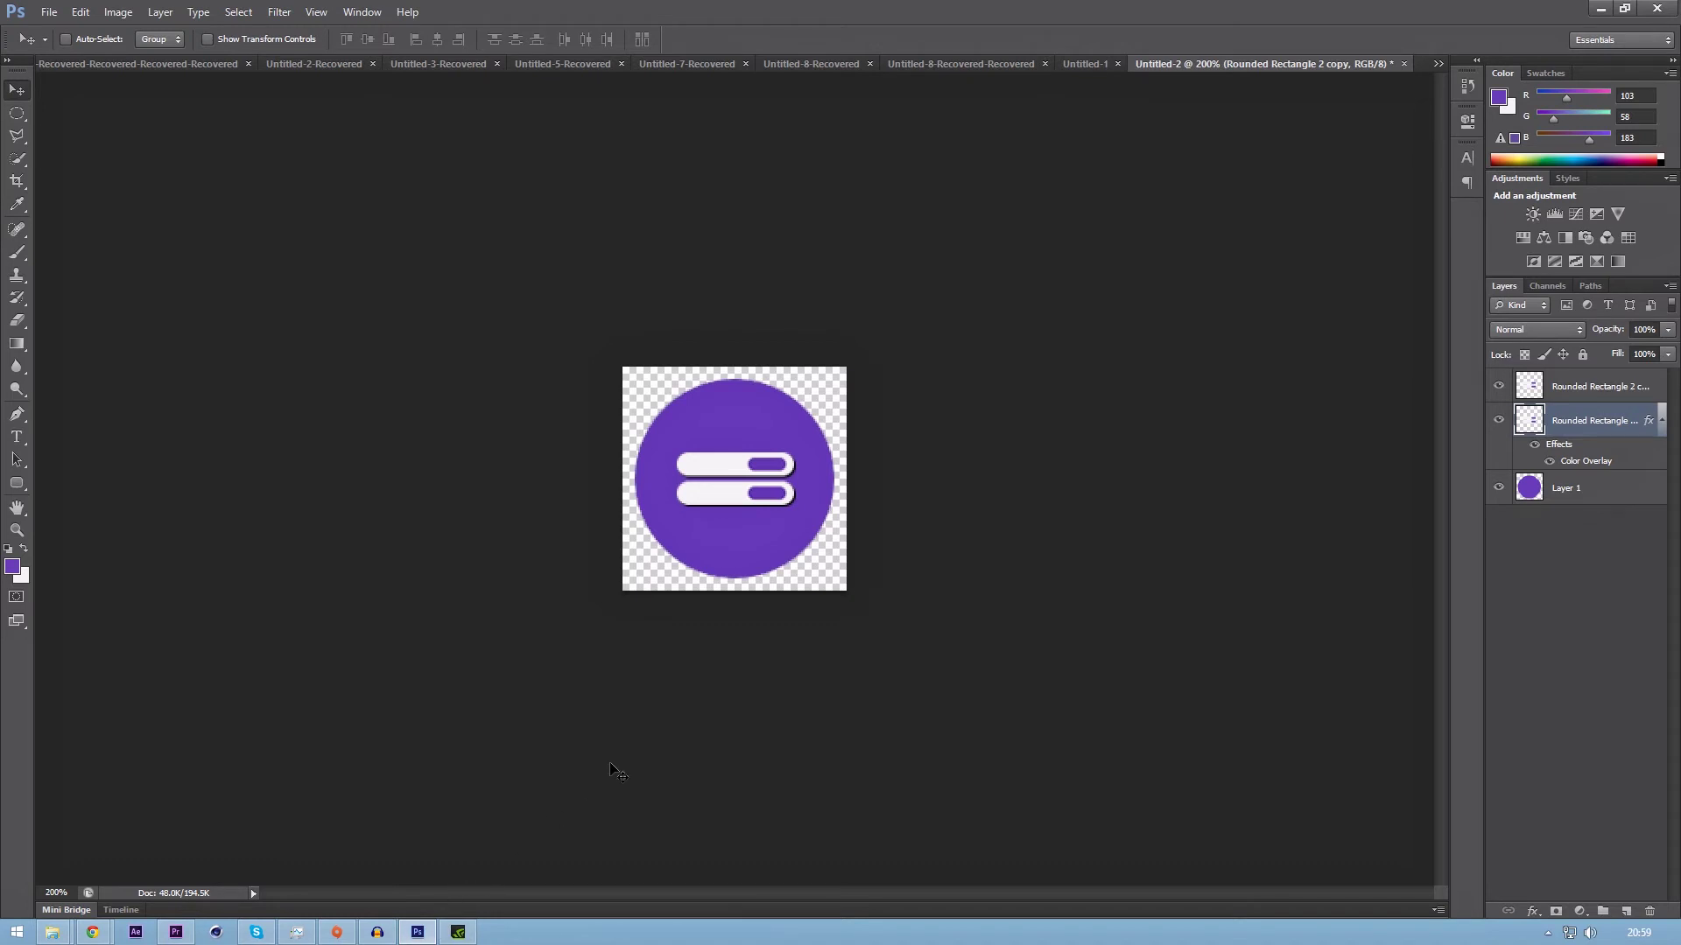
In Logitech Gaming Software, open the command editor for the G-Shift dupess key.
{"action": "left_click", "coordinate": [1548, 934]}
{"action": "double_click", "coordinate": [1490, 847]}
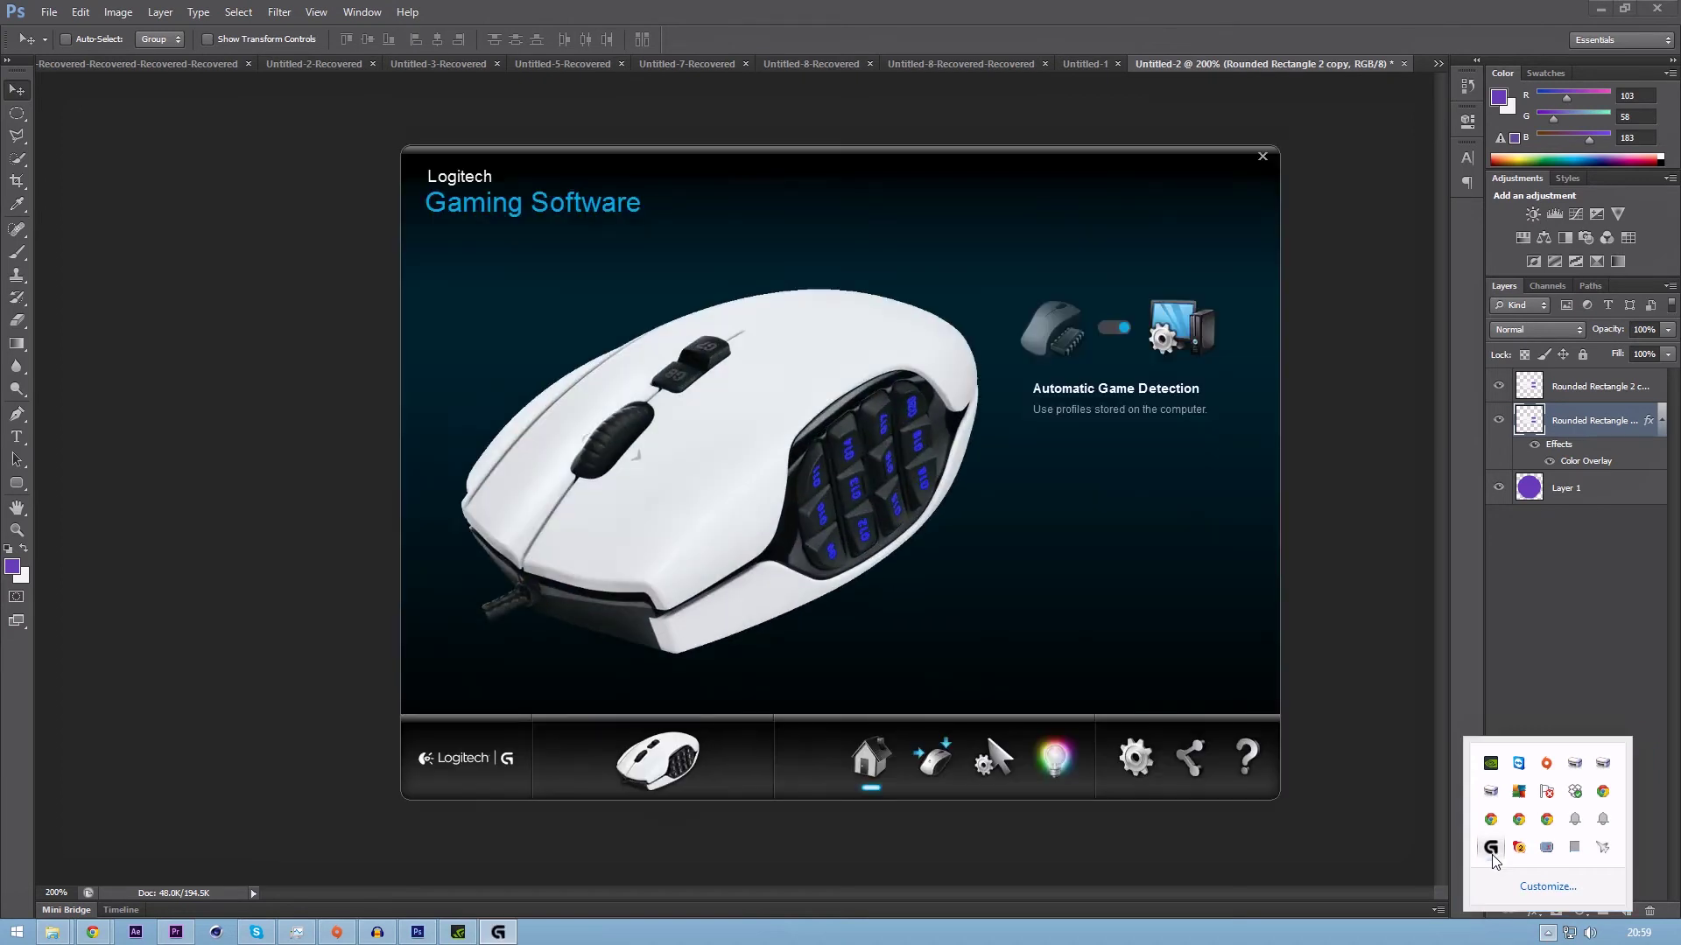
{"action": "left_click", "coordinate": [932, 758]}
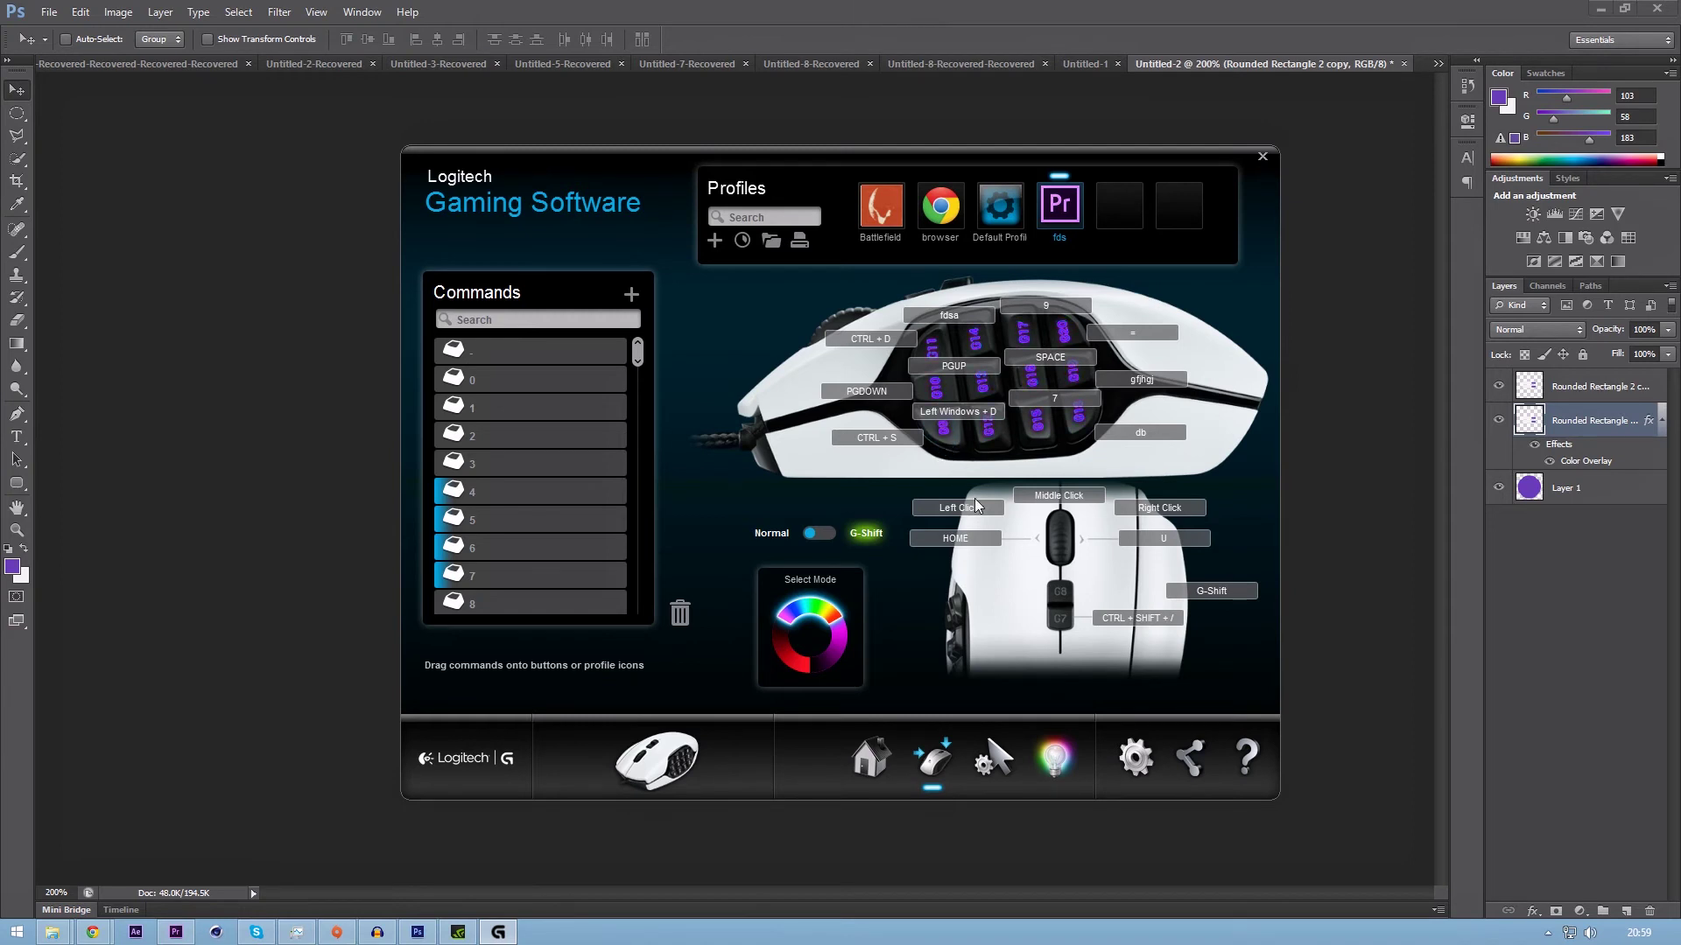
{"action": "left_click", "coordinate": [819, 536]}
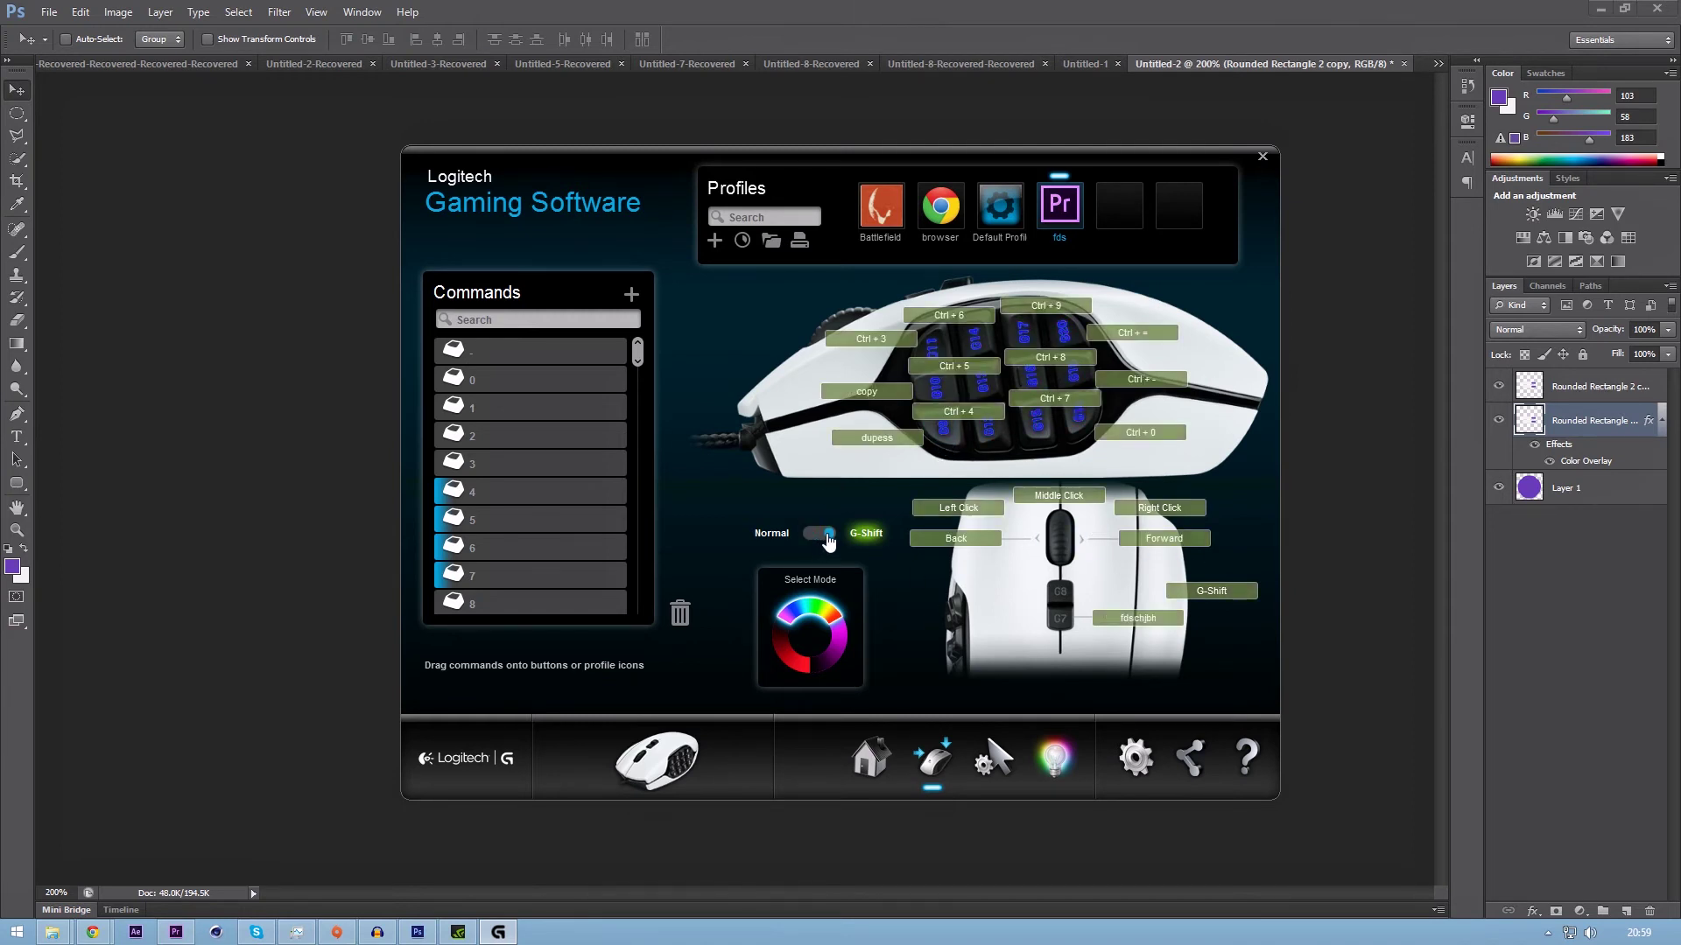
{"action": "right_click", "coordinate": [944, 436]}
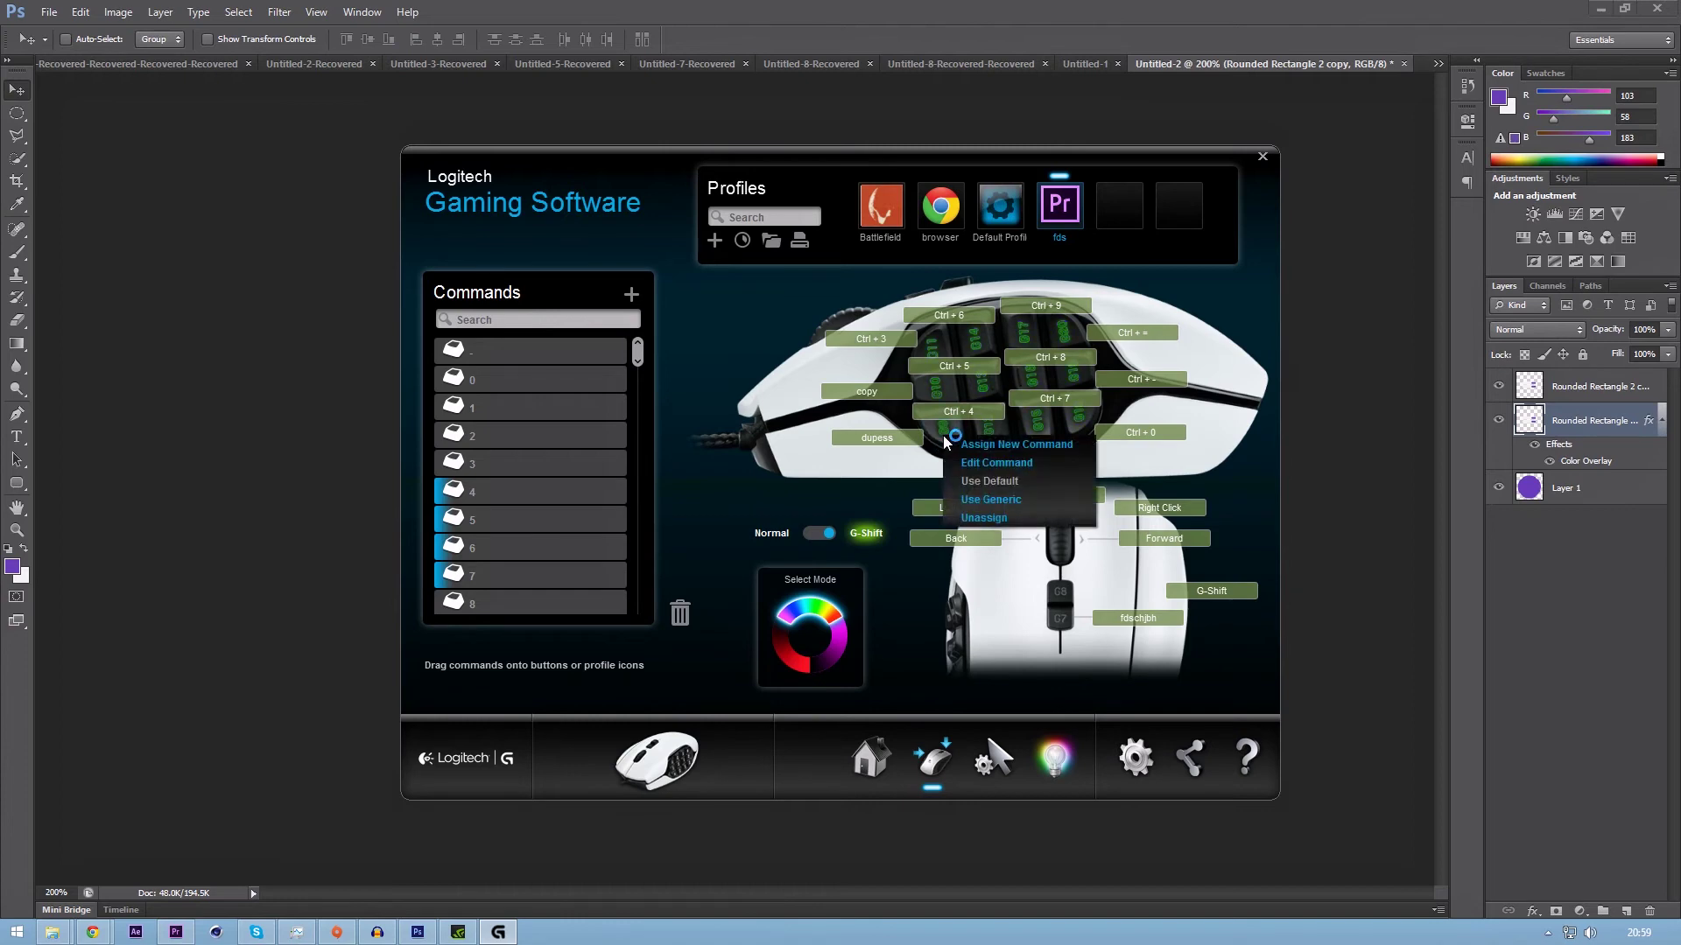
{"action": "left_click", "coordinate": [1015, 464]}
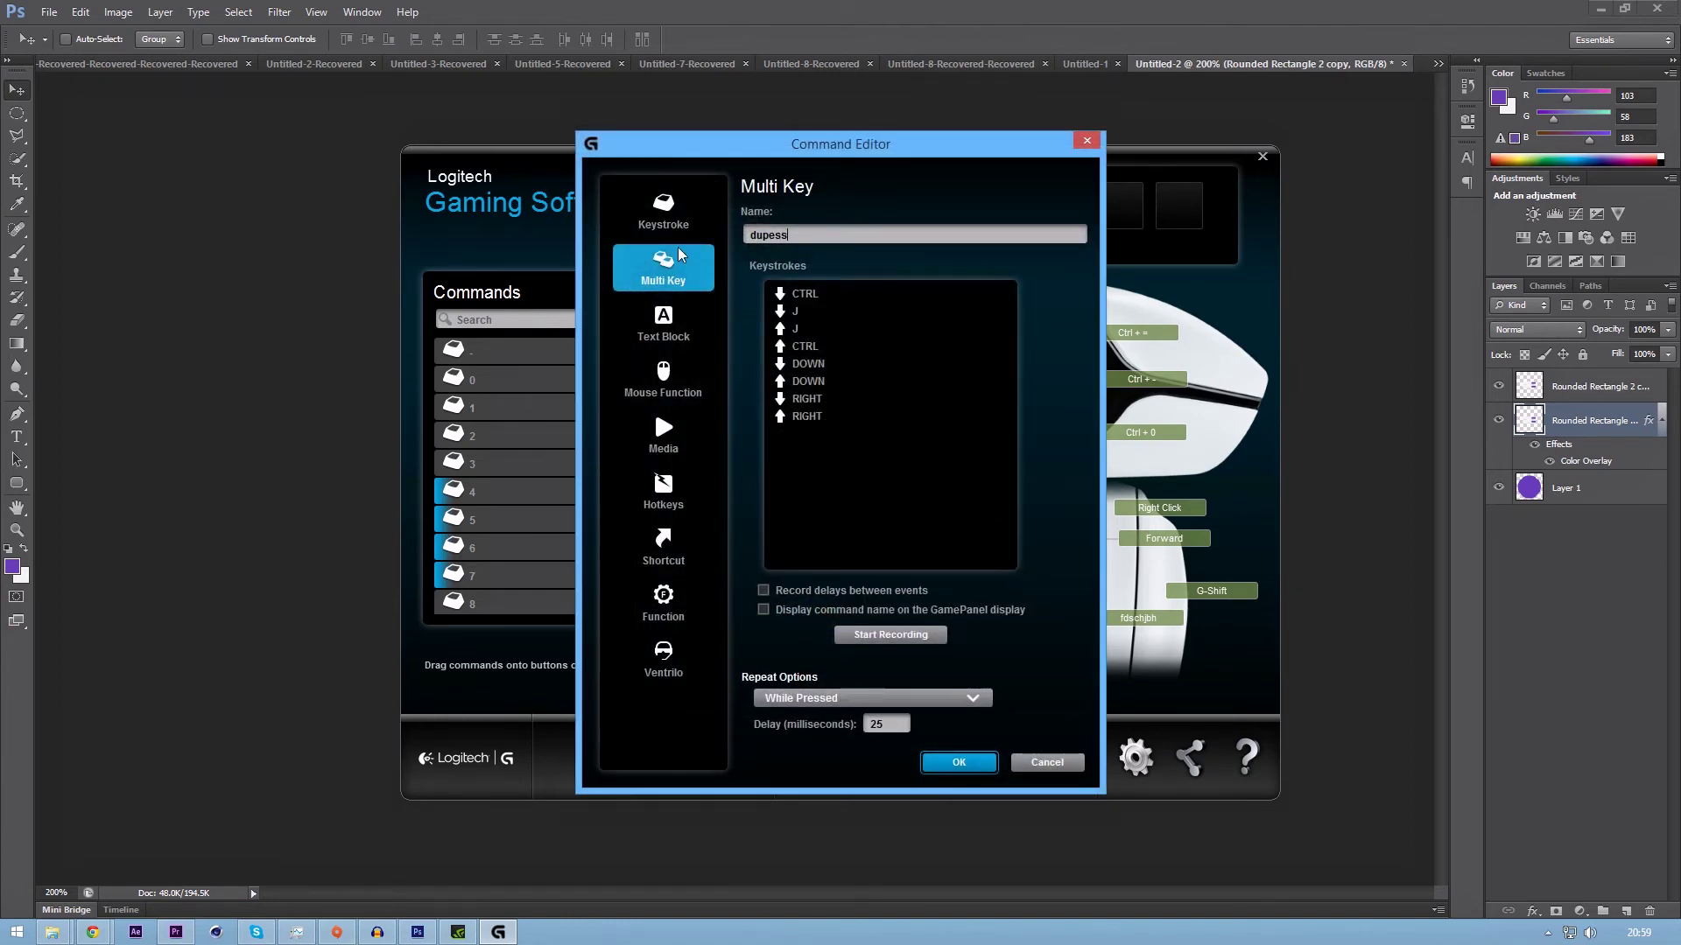
Review the CTRL+J, DOWN, RIGHT keystrokes, set Repeat While Pressed, and save the macro.
{"action": "left_click_drag", "start_coordinate": [814, 156], "coordinate": [785, 175]}
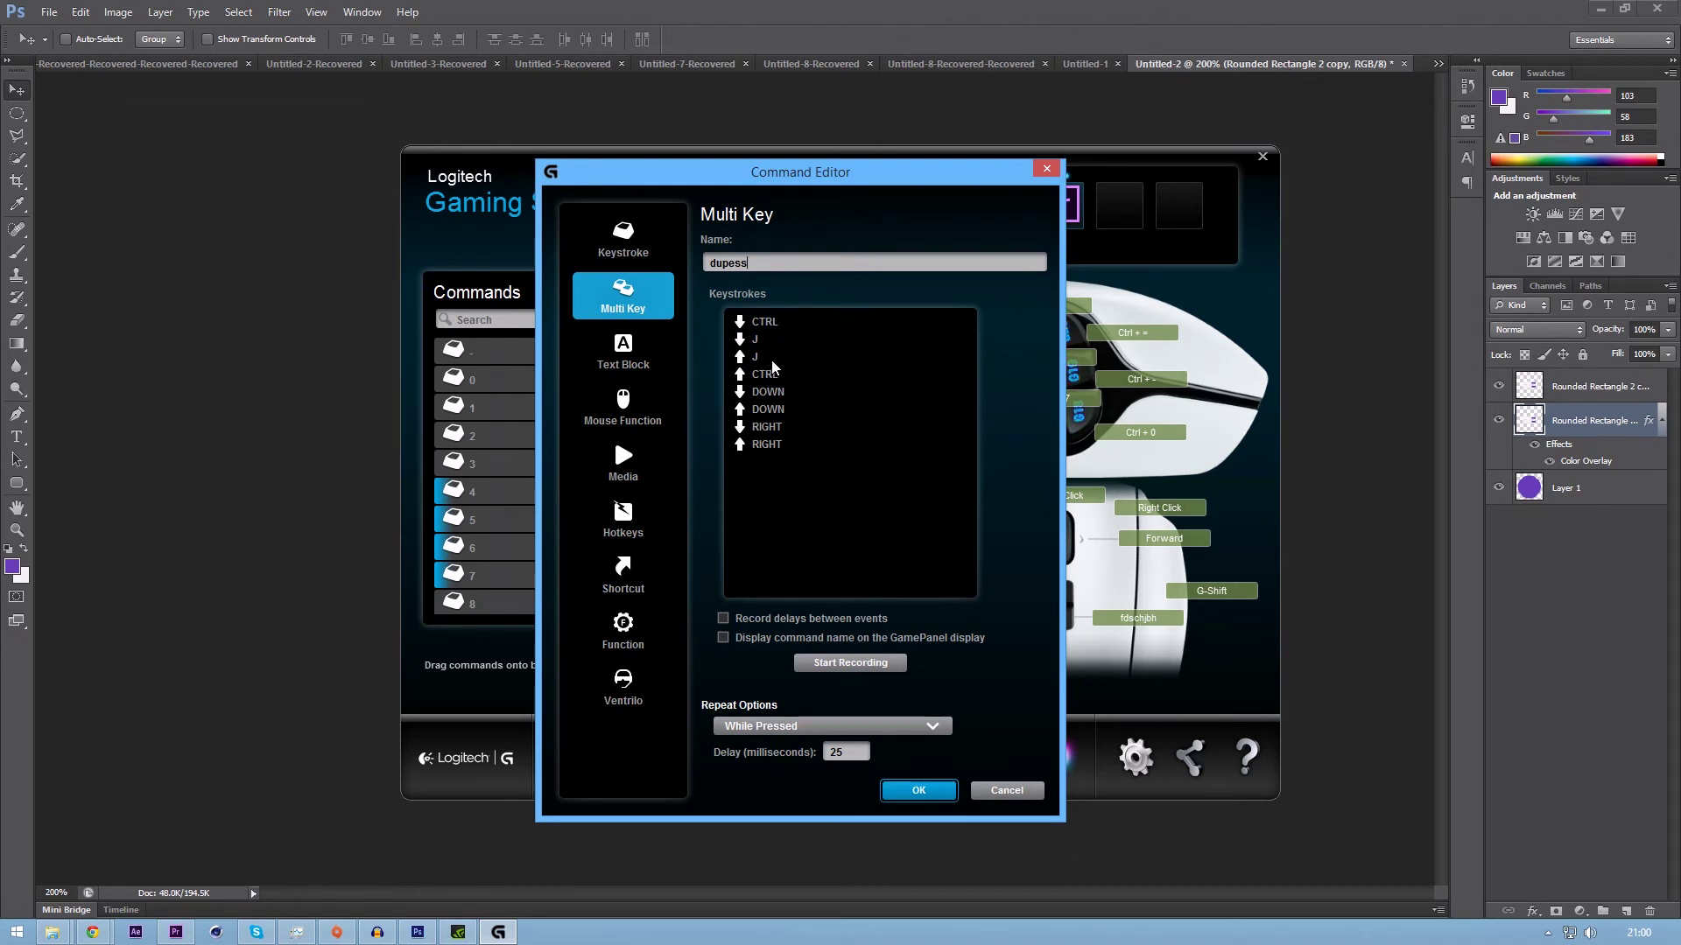
{"action": "left_click", "coordinate": [766, 394]}
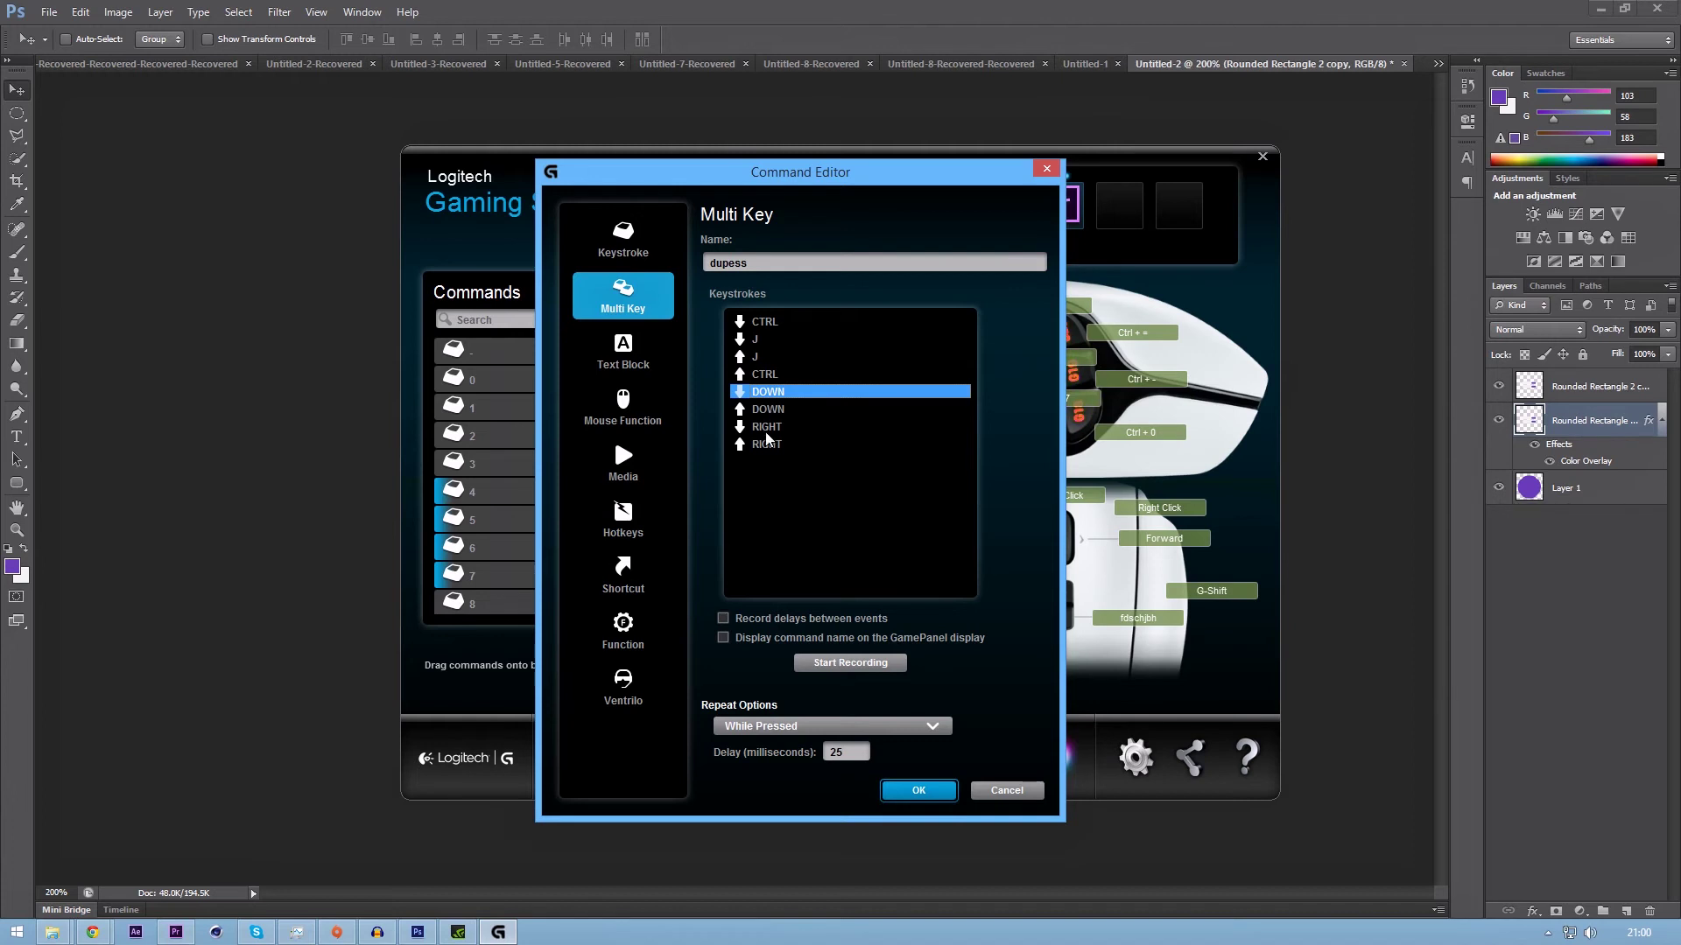
{"action": "left_click", "coordinate": [766, 429]}
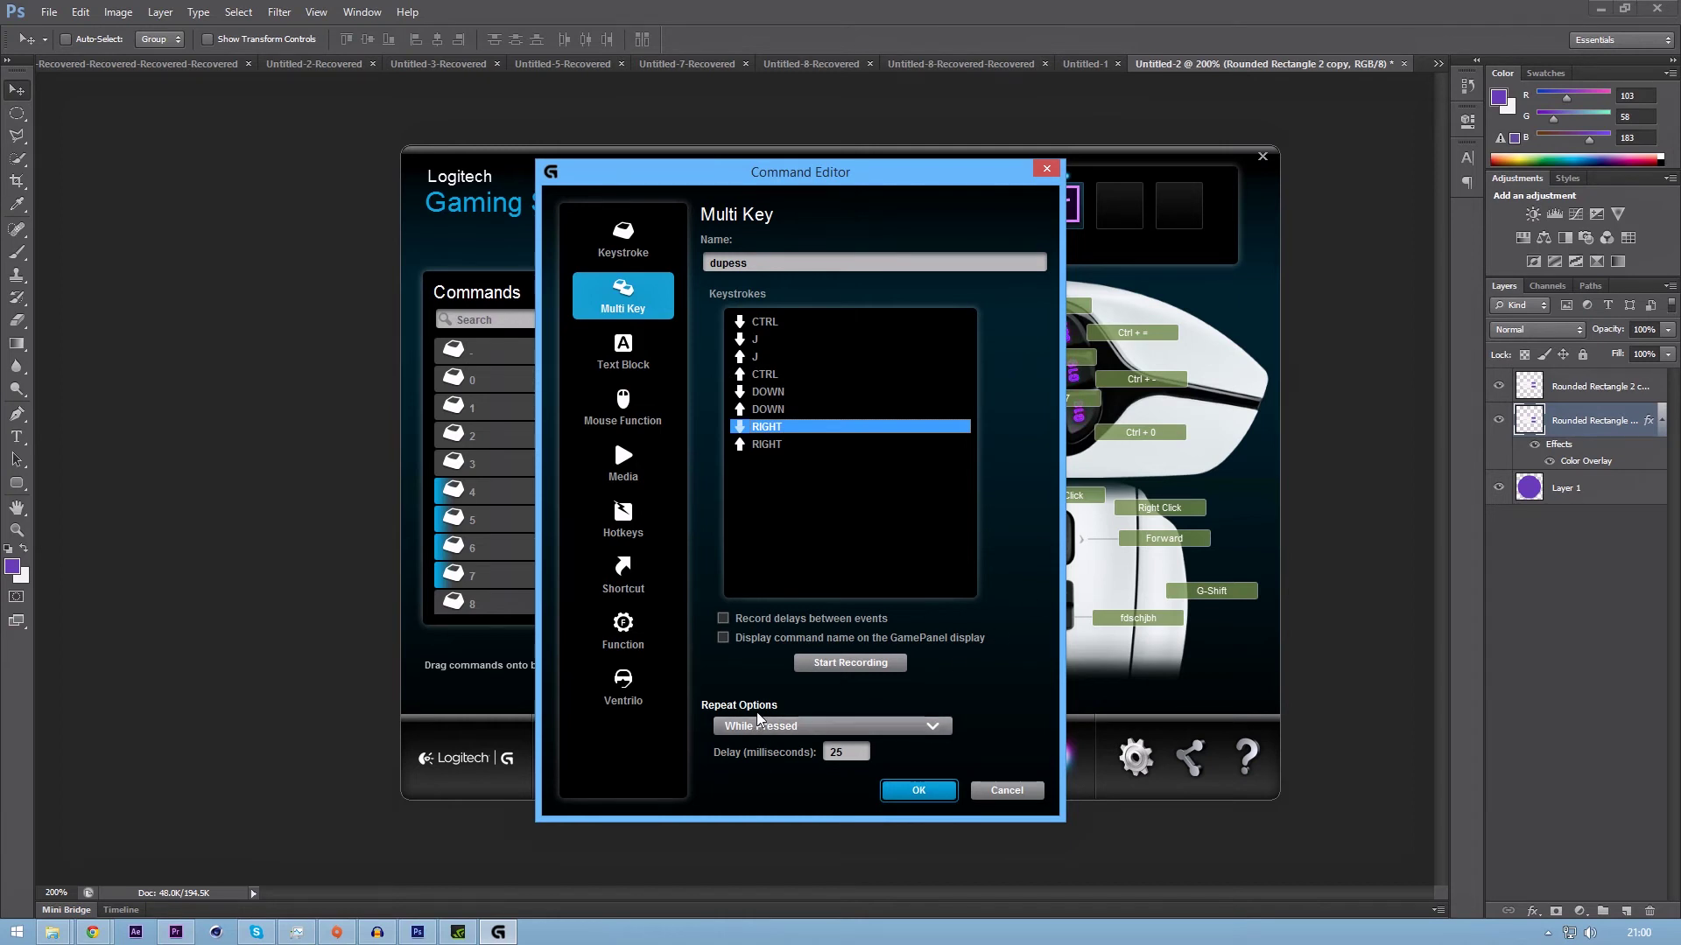
{"action": "left_click", "coordinate": [767, 733]}
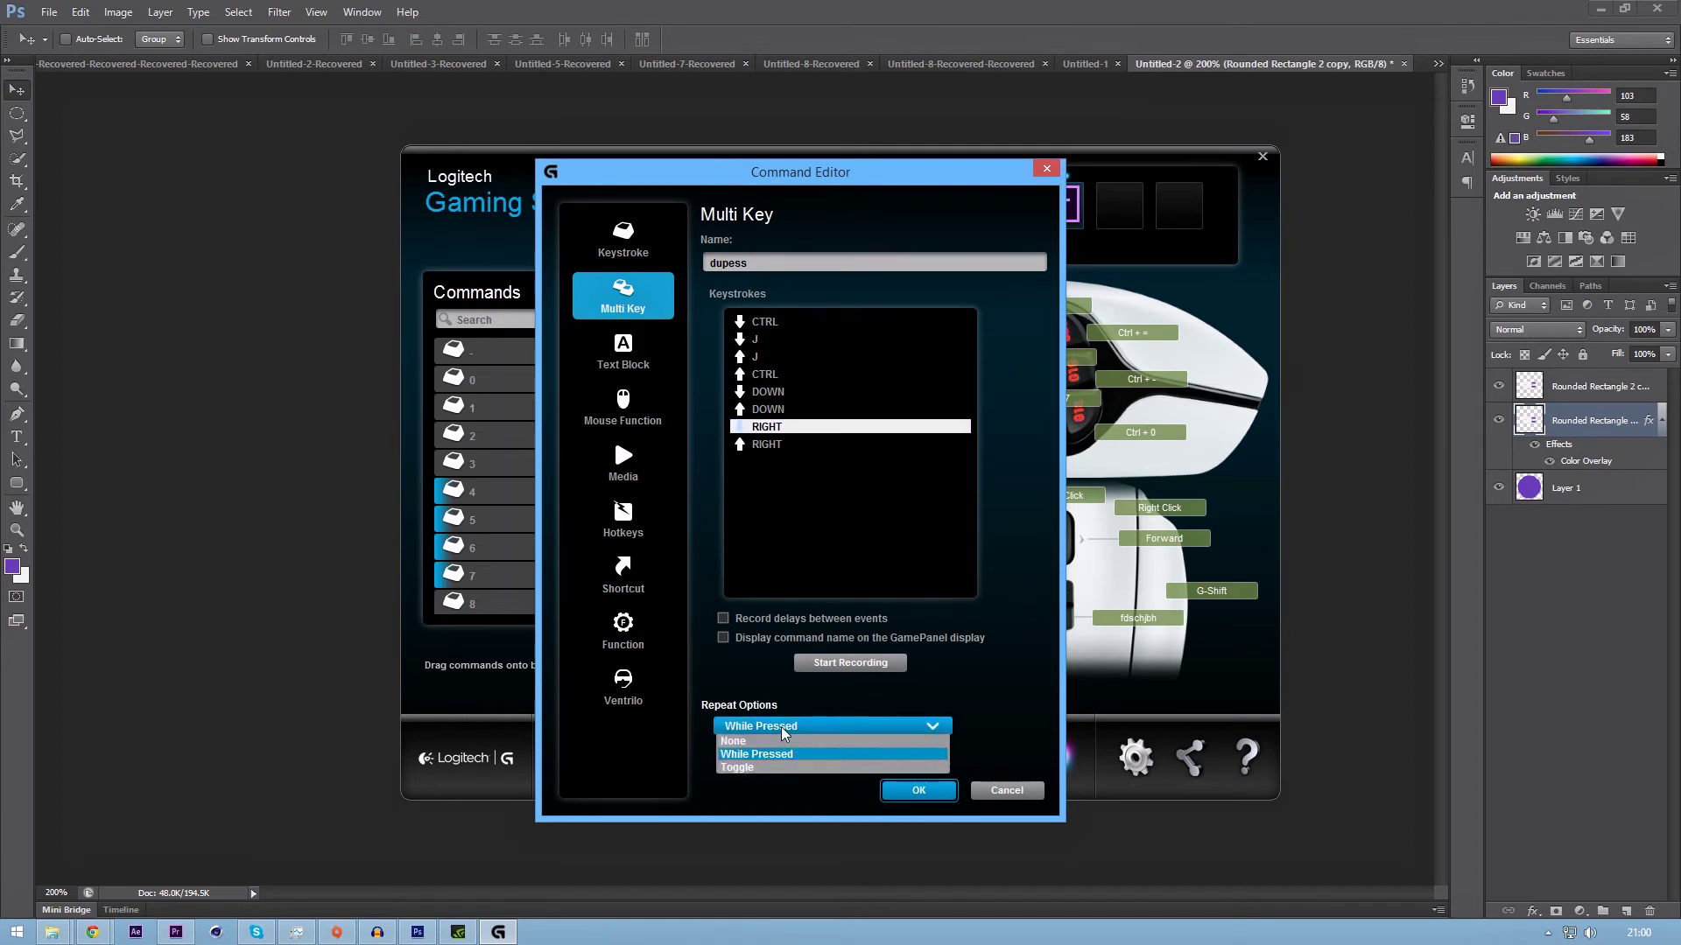
{"action": "left_click", "coordinate": [760, 742]}
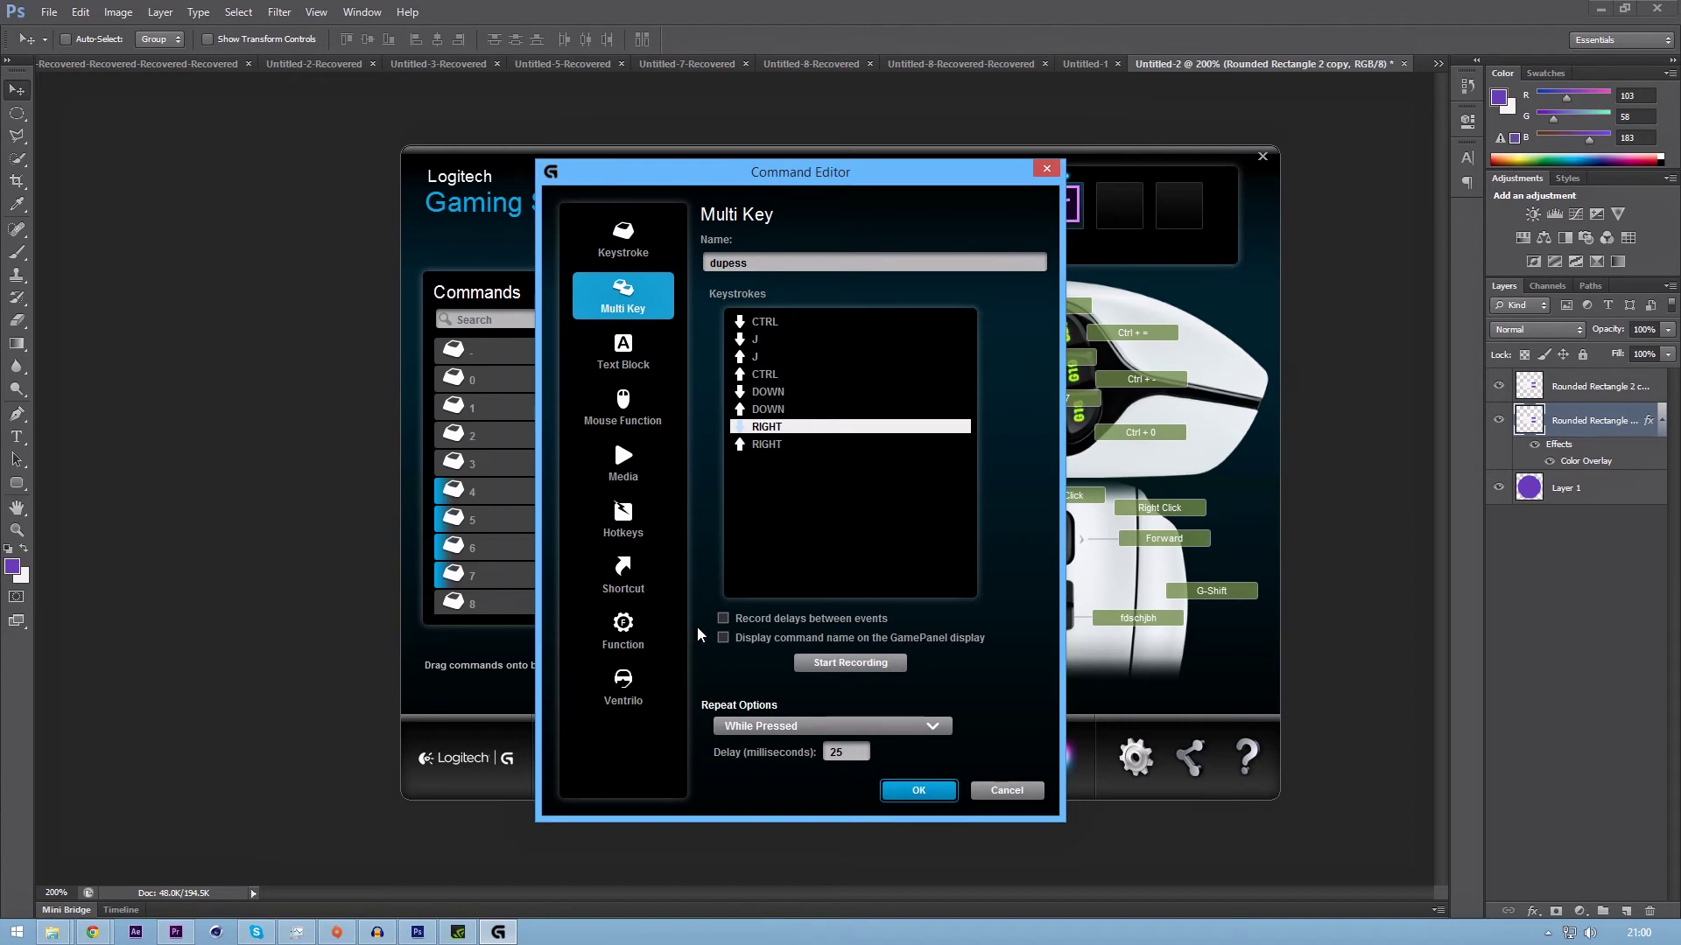
{"action": "left_click", "coordinate": [915, 791]}
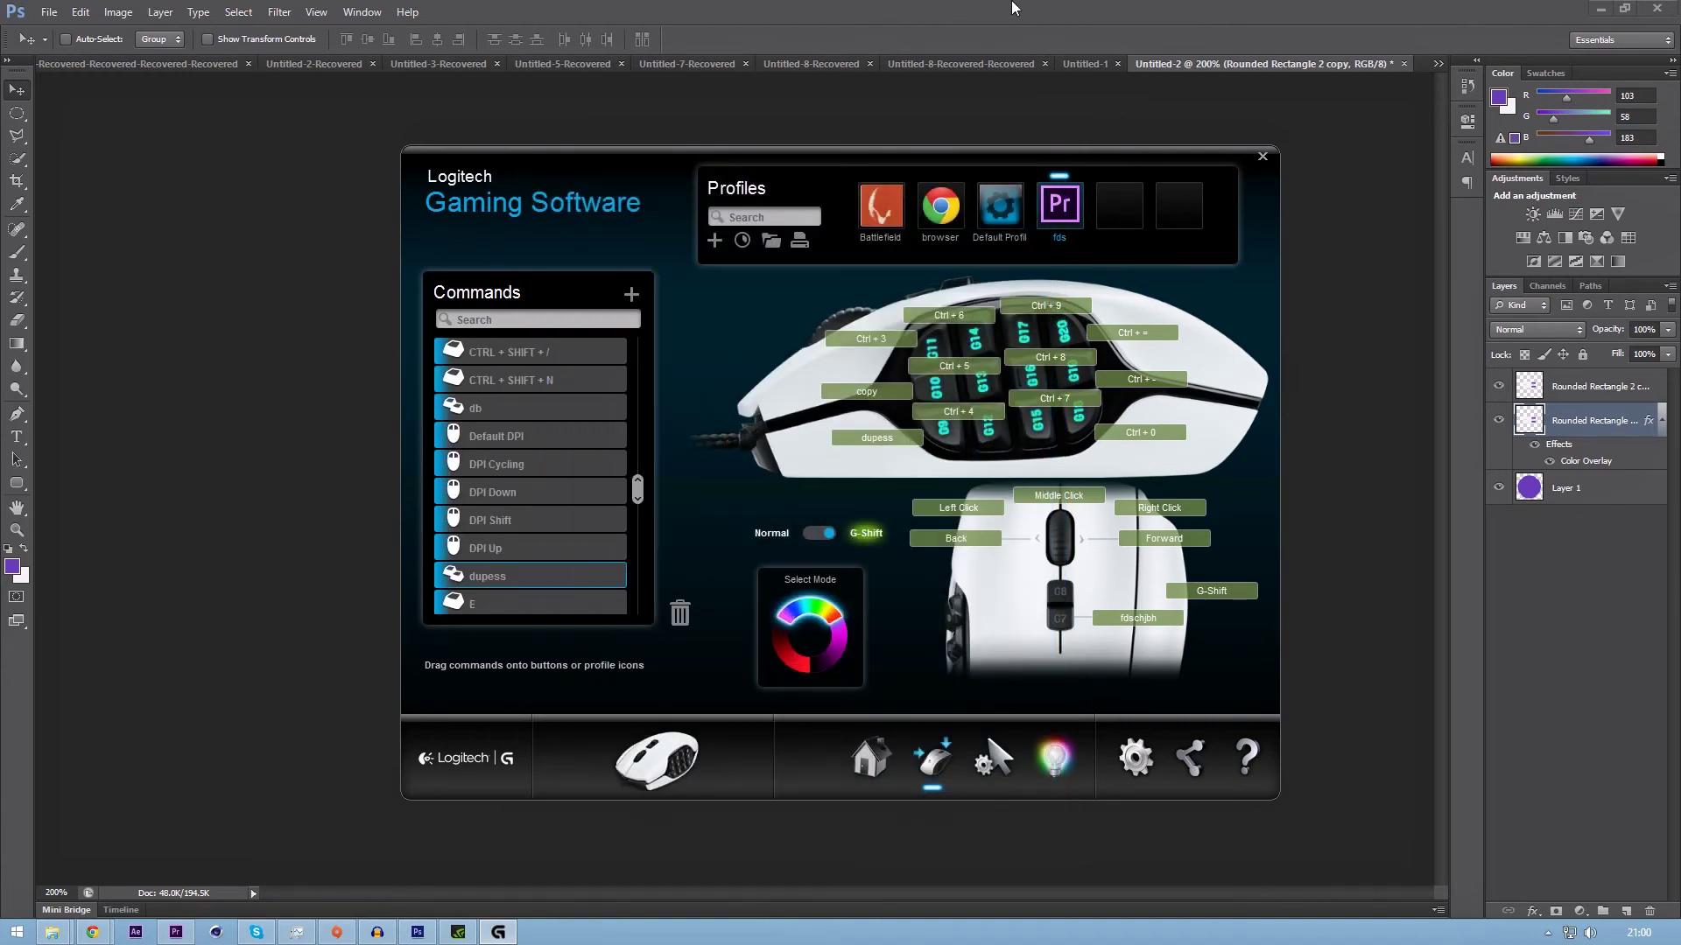
Back in Photoshop, stamp repeated copies of the black bars offset right and down toward the corner.
{"action": "left_click", "coordinate": [1012, 9]}
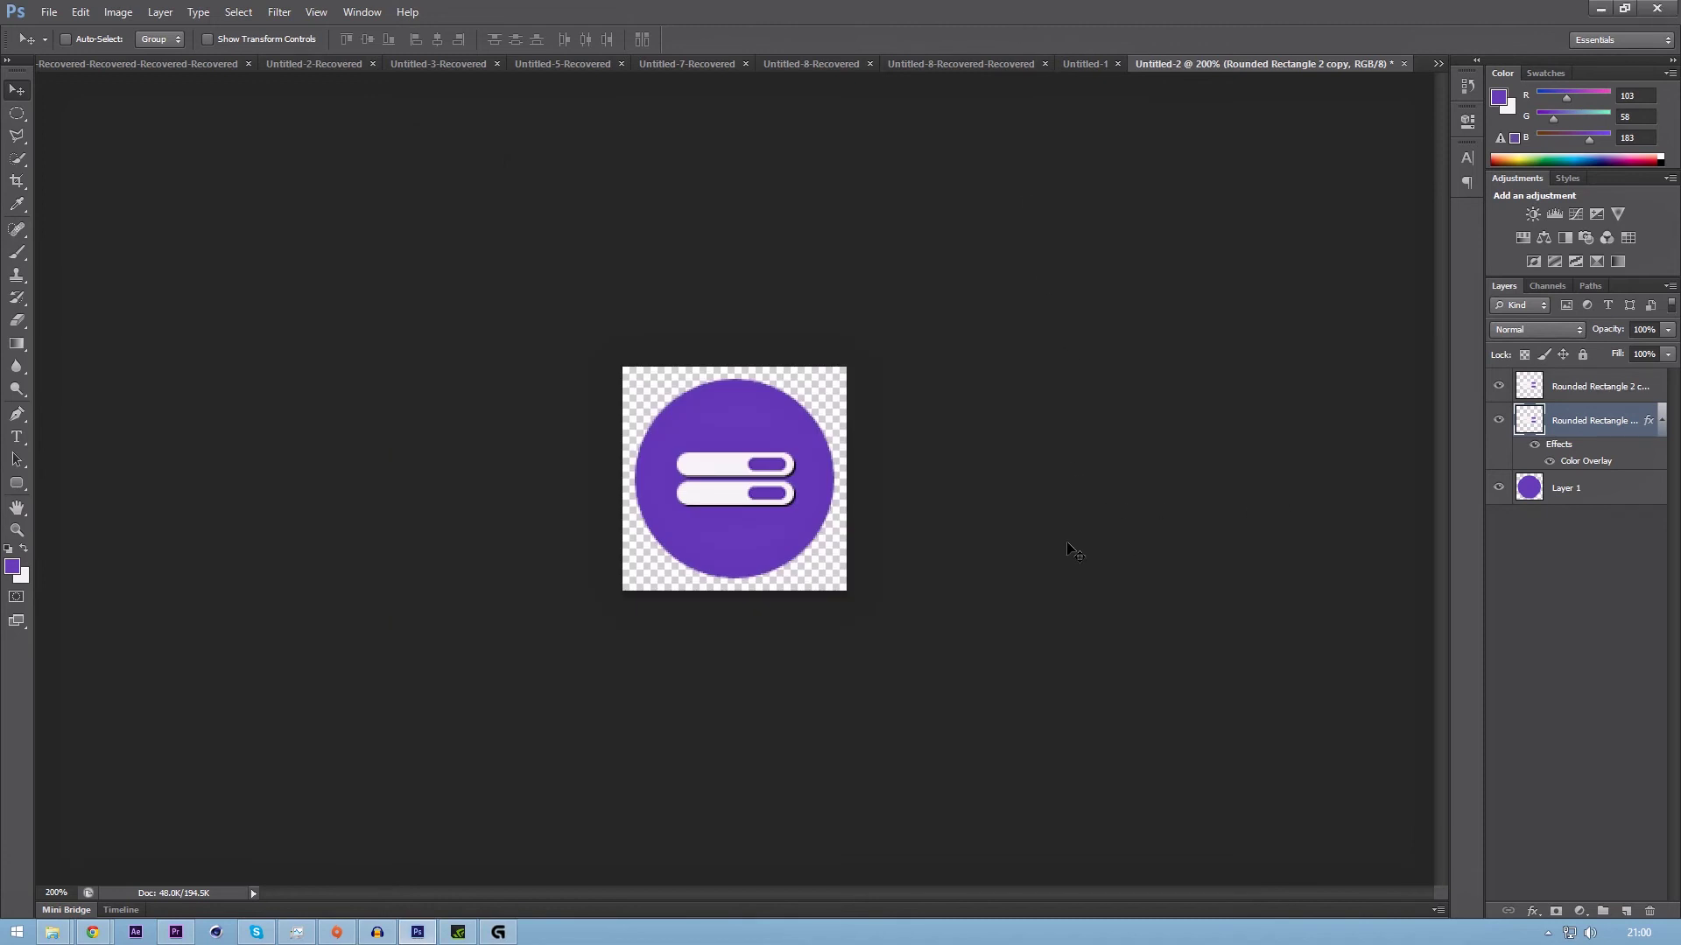
{"action": "key", "text": "ctrl+j"}
{"action": "key", "text": "Right"}
{"action": "key", "text": "Down"}
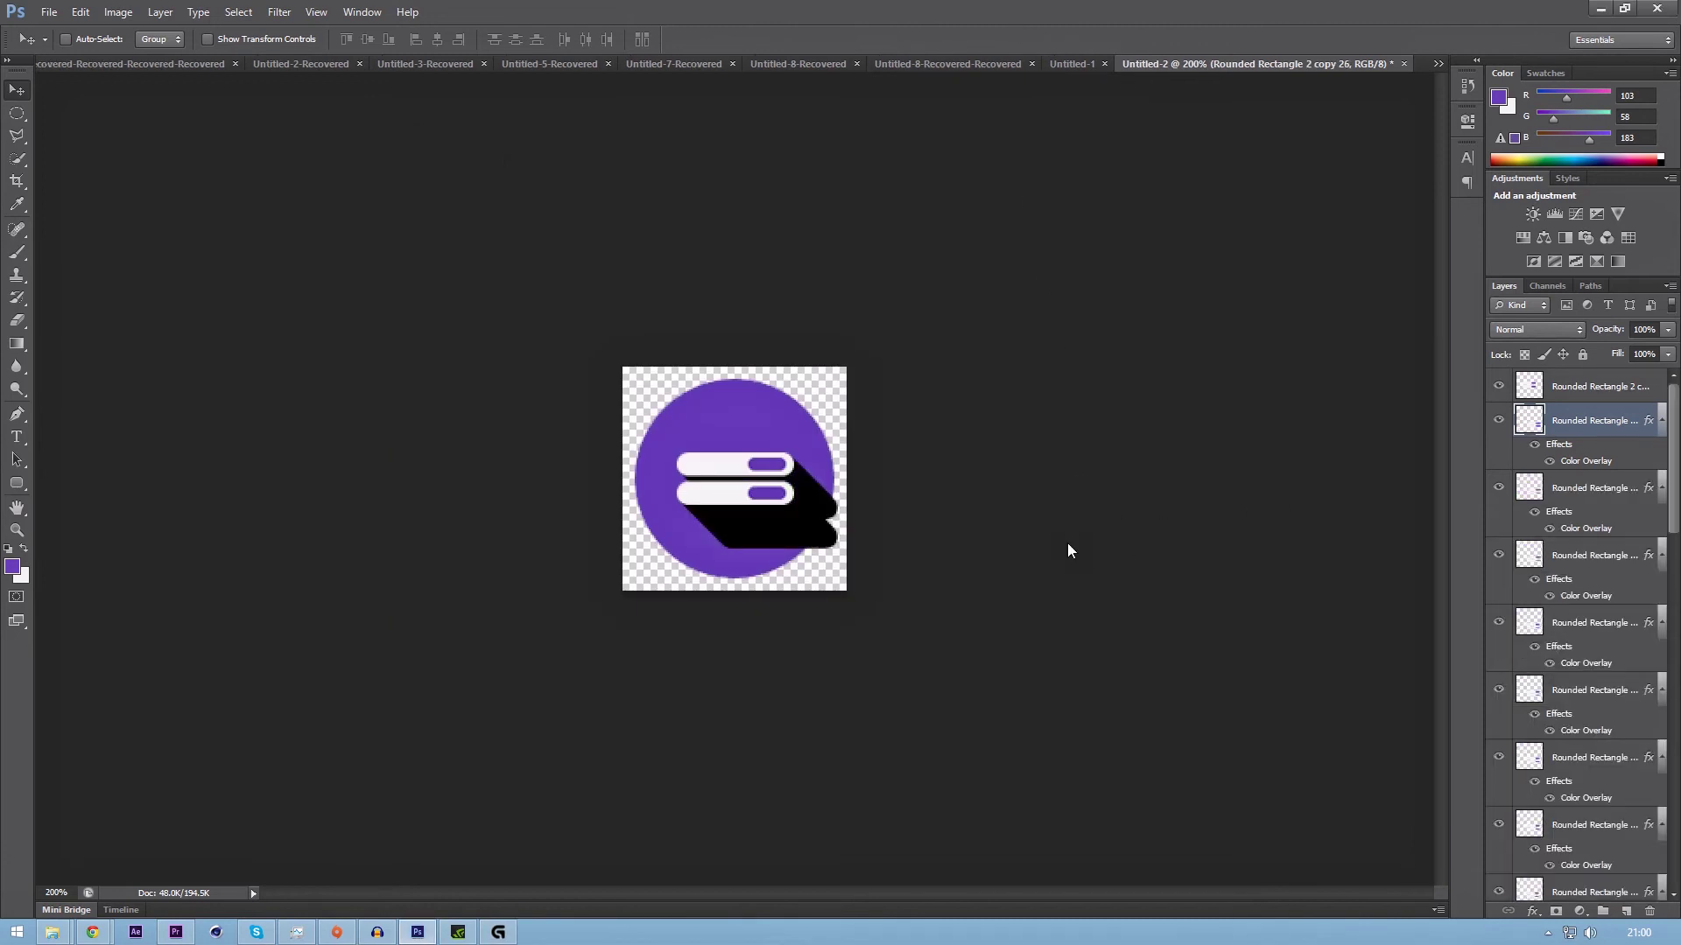
{"action": "key", "text": "ctrl+j"}
{"action": "key", "text": "Right"}
{"action": "key", "text": "Down"}
{"action": "key", "text": "ctrl+j"}
{"action": "key", "text": "Right"}
{"action": "key", "text": "Down"}
{"action": "key", "text": "ctrl+j"}
{"action": "key", "text": "Right"}
{"action": "key", "text": "Down"}
{"action": "key", "text": "ctrl+j"}
{"action": "key", "text": "Right"}
{"action": "key", "text": "Down"}
{"action": "key", "text": "ctrl+j"}
{"action": "key", "text": "Right"}
{"action": "key", "text": "Down"}
{"action": "key", "text": "ctrl+j"}
{"action": "key", "text": "Right"}
{"action": "key", "text": "Down"}
{"action": "key", "text": "ctrl+j"}
{"action": "key", "text": "Right"}
{"action": "key", "text": "Down"}
{"action": "key", "text": "ctrl+j"}
{"action": "key", "text": "Right"}
{"action": "key", "text": "Down"}
{"action": "key", "text": "ctrl+j"}
{"action": "key", "text": "Right"}
{"action": "key", "text": "Down"}
{"action": "key", "text": "ctrl+j"}
{"action": "key", "text": "Right"}
{"action": "key", "text": "Down"}
{"action": "key", "text": "ctrl+j"}
{"action": "key", "text": "Right"}
{"action": "key", "text": "Down"}
{"action": "key", "text": "ctrl+j"}
{"action": "key", "text": "Right"}
{"action": "key", "text": "Down"}
{"action": "key", "text": "ctrl+j"}
{"action": "key", "text": "Right"}
{"action": "key", "text": "Down"}
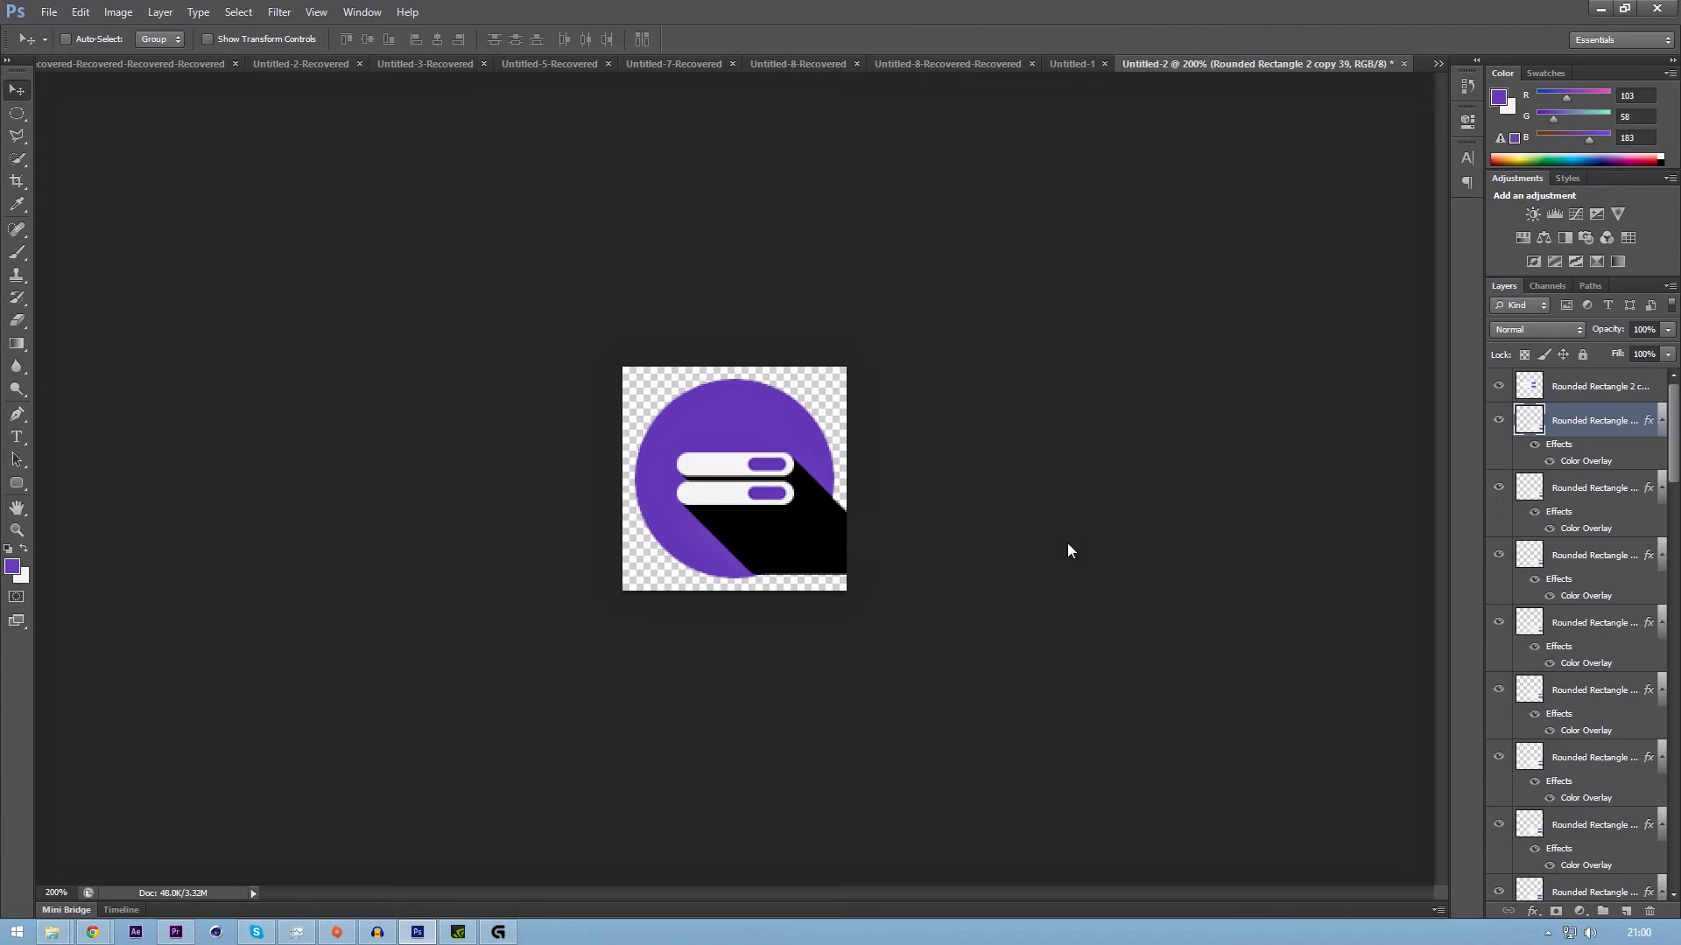
{"action": "key", "text": "ctrl+j"}
{"action": "key", "text": "Right"}
{"action": "key", "text": "Down"}
{"action": "key", "text": "ctrl+j"}
{"action": "key", "text": "Right"}
{"action": "key", "text": "Down"}
{"action": "key", "text": "ctrl+j"}
{"action": "key", "text": "Right"}
{"action": "key", "text": "Down"}
{"action": "key", "text": "ctrl+j"}
{"action": "key", "text": "Right"}
{"action": "key", "text": "Down"}
{"action": "key", "text": "ctrl+j"}
{"action": "key", "text": "Right"}
{"action": "key", "text": "Down"}
Select all the shadow copy layers, merge them with Ctrl+E, and toggle the result's visibility to compare.
{"action": "scroll", "coordinate": [1642, 649], "scroll_direction": "down", "scroll_amount": 5}
{"action": "scroll", "coordinate": [1642, 649], "scroll_direction": "down", "scroll_amount": 2}
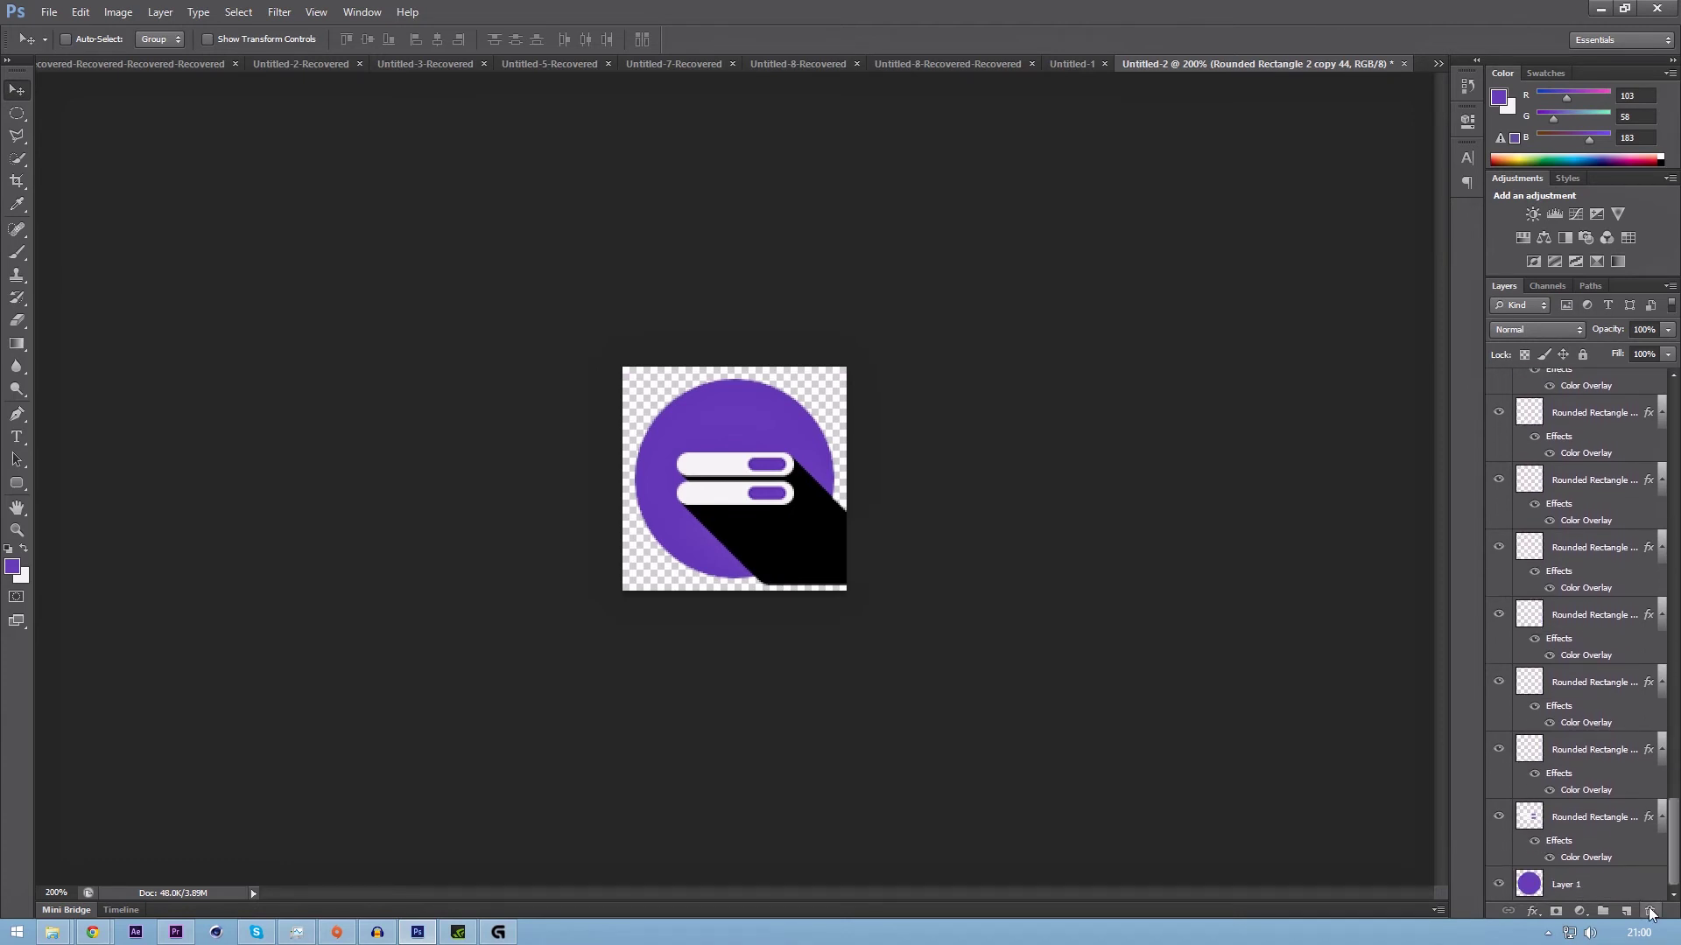
{"action": "left_click", "coordinate": [1594, 819], "text": "shift"}
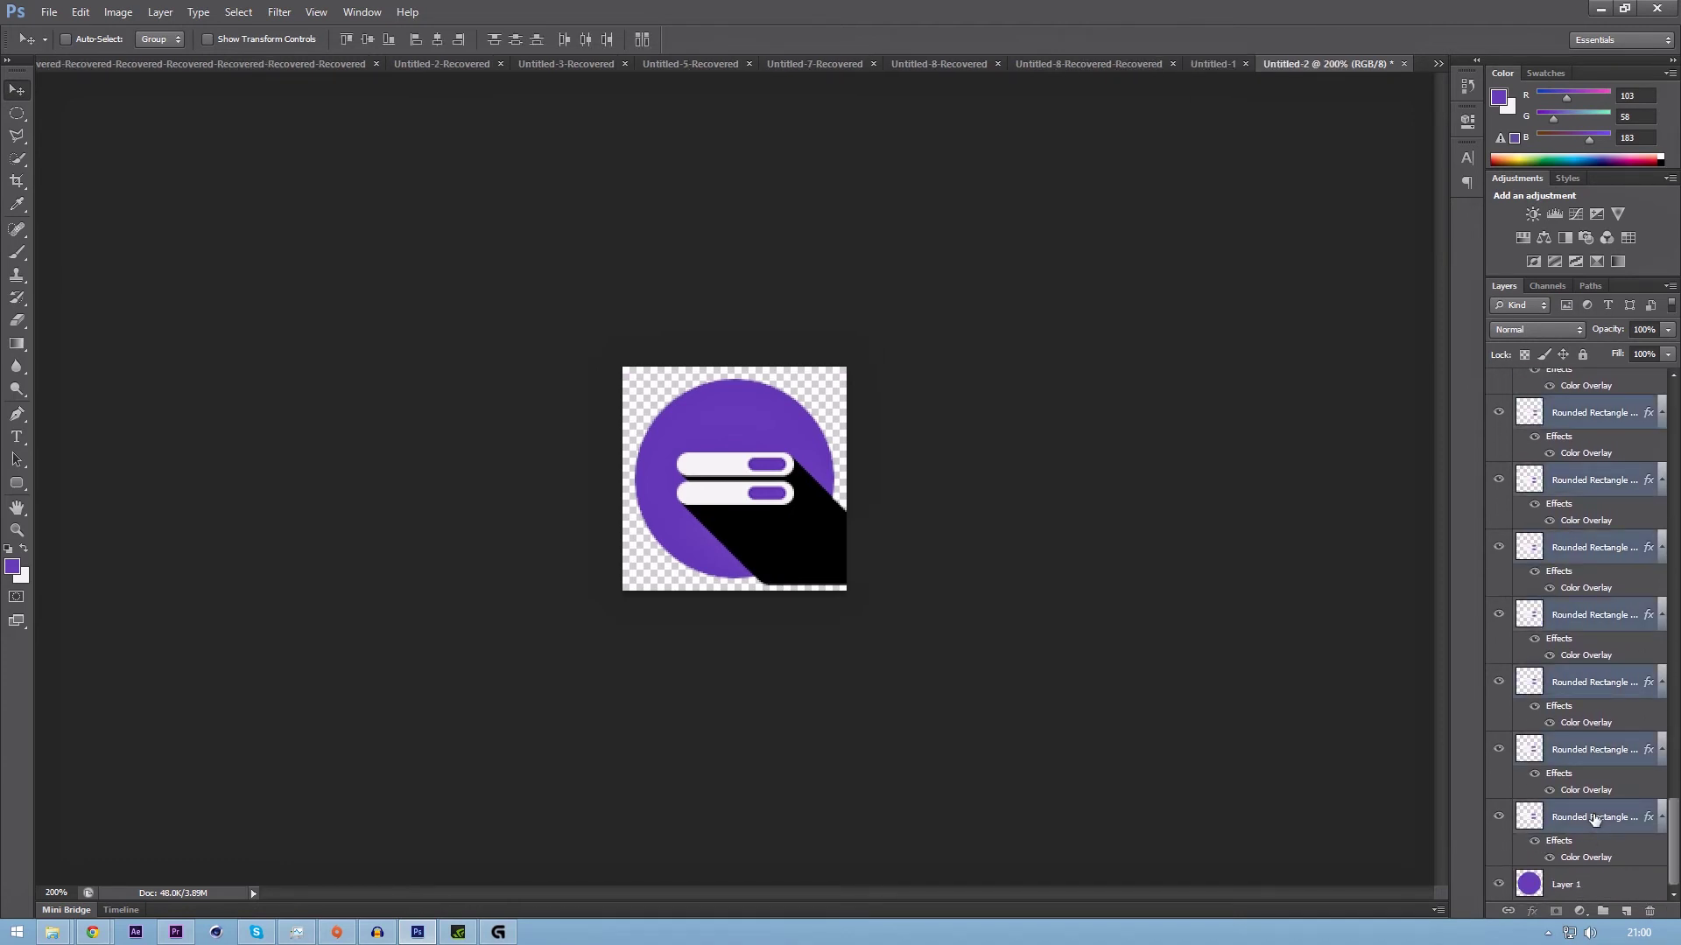
{"action": "key", "text": "ctrl+e"}
{"action": "left_click", "coordinate": [1498, 421]}
{"action": "left_click", "coordinate": [1499, 421]}
{"action": "left_click", "coordinate": [1499, 421]}
{"action": "left_click", "coordinate": [1499, 421]}
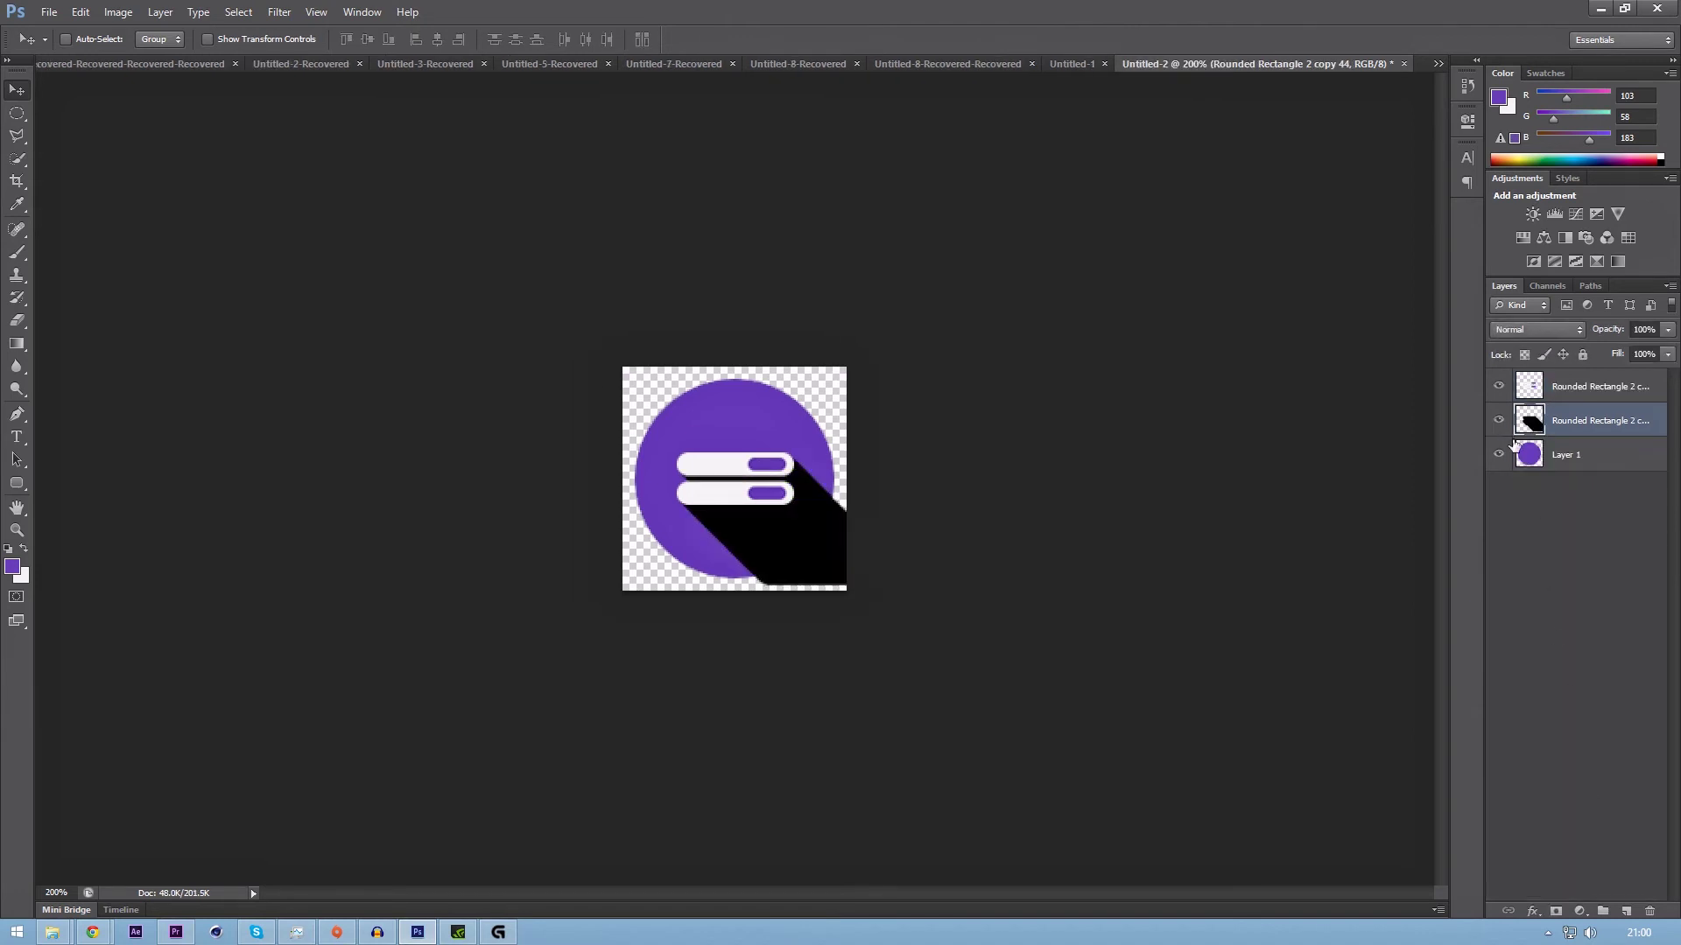
Clip the merged shadow layer to the circle on Layer 1 and set its opacity to 35%.
{"action": "left_click", "coordinate": [1583, 429], "text": "alt"}
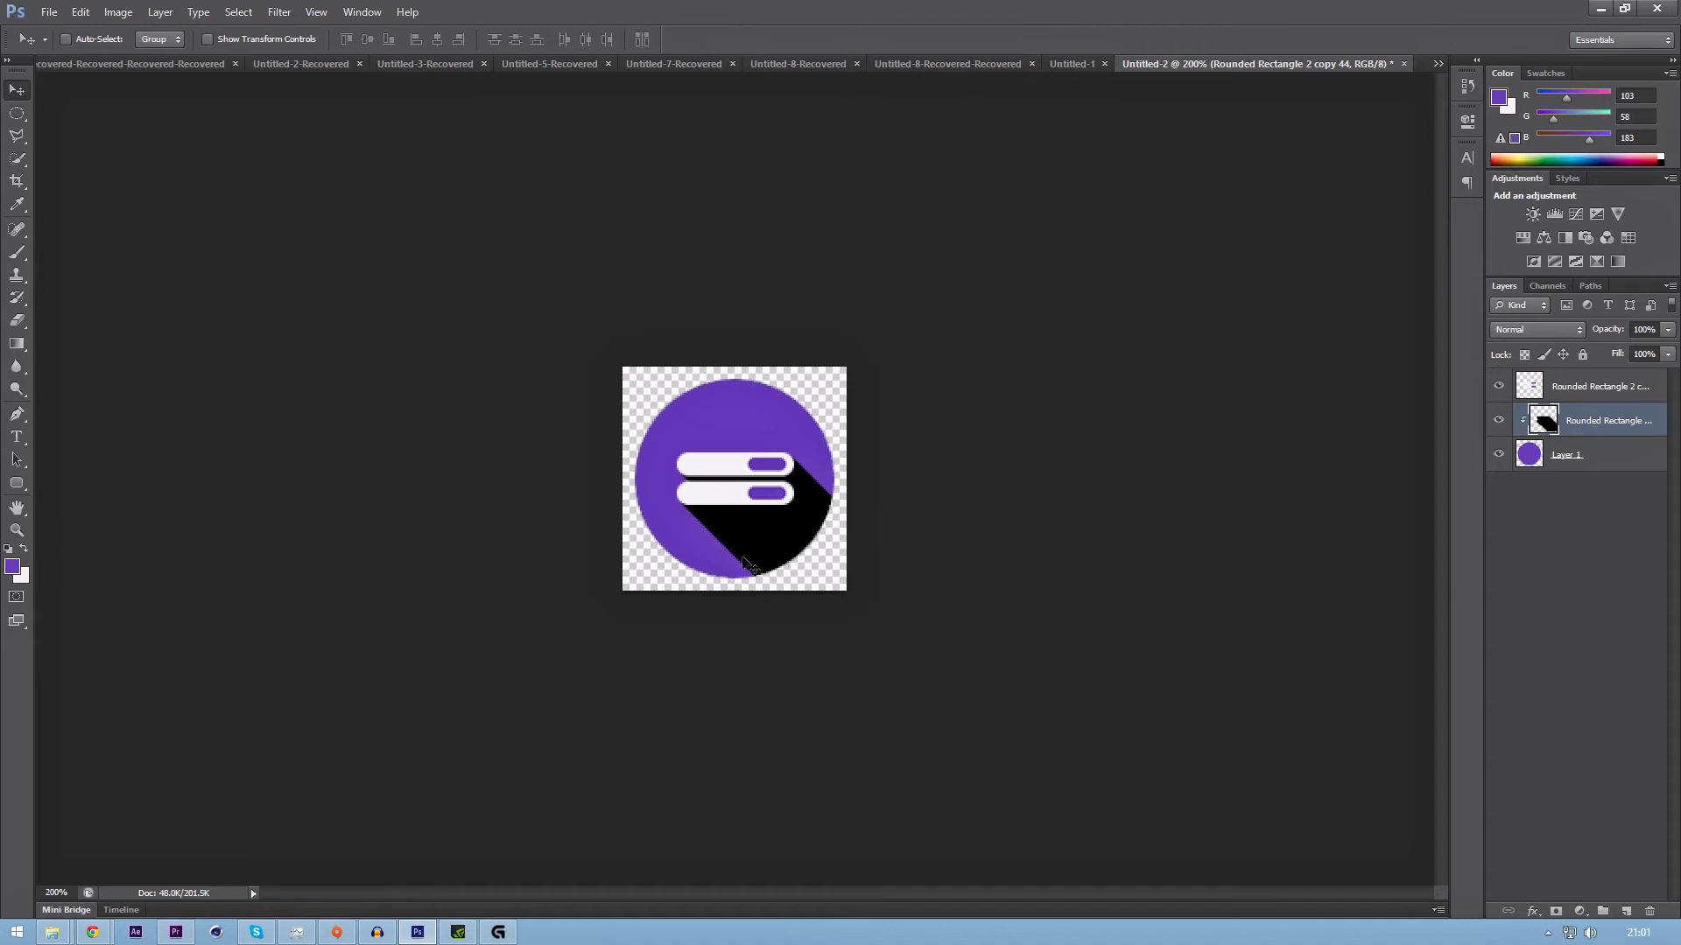
{"action": "left_click", "coordinate": [1637, 331]}
{"action": "type", "text": "35"}
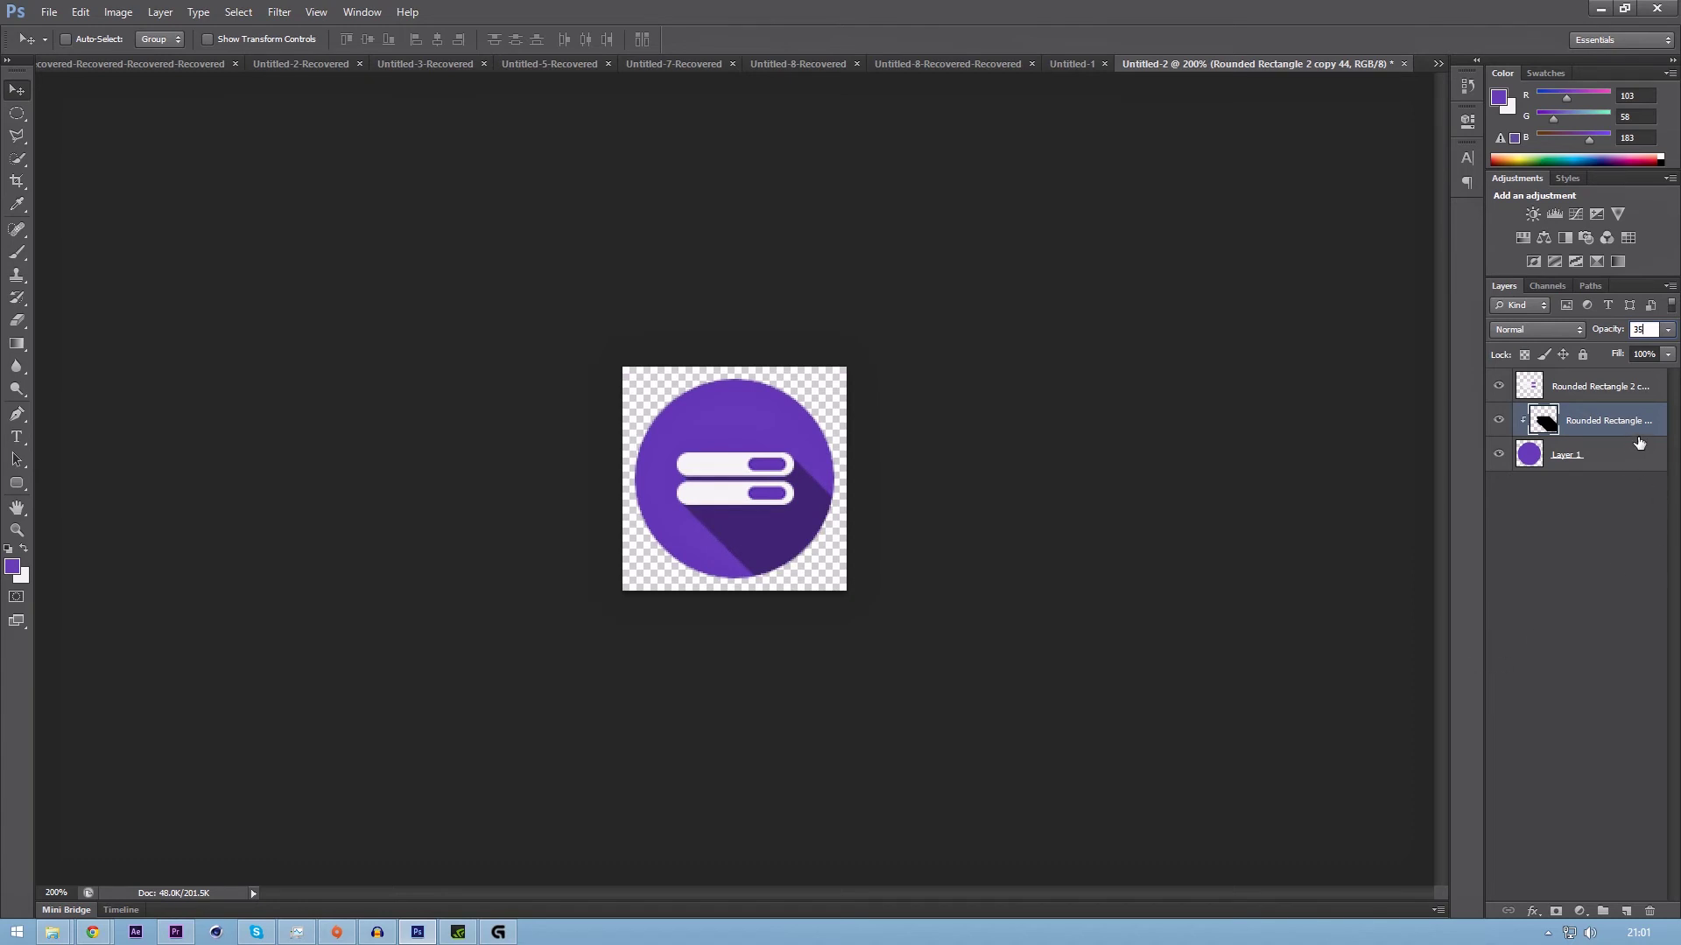
{"action": "key", "text": "Return"}
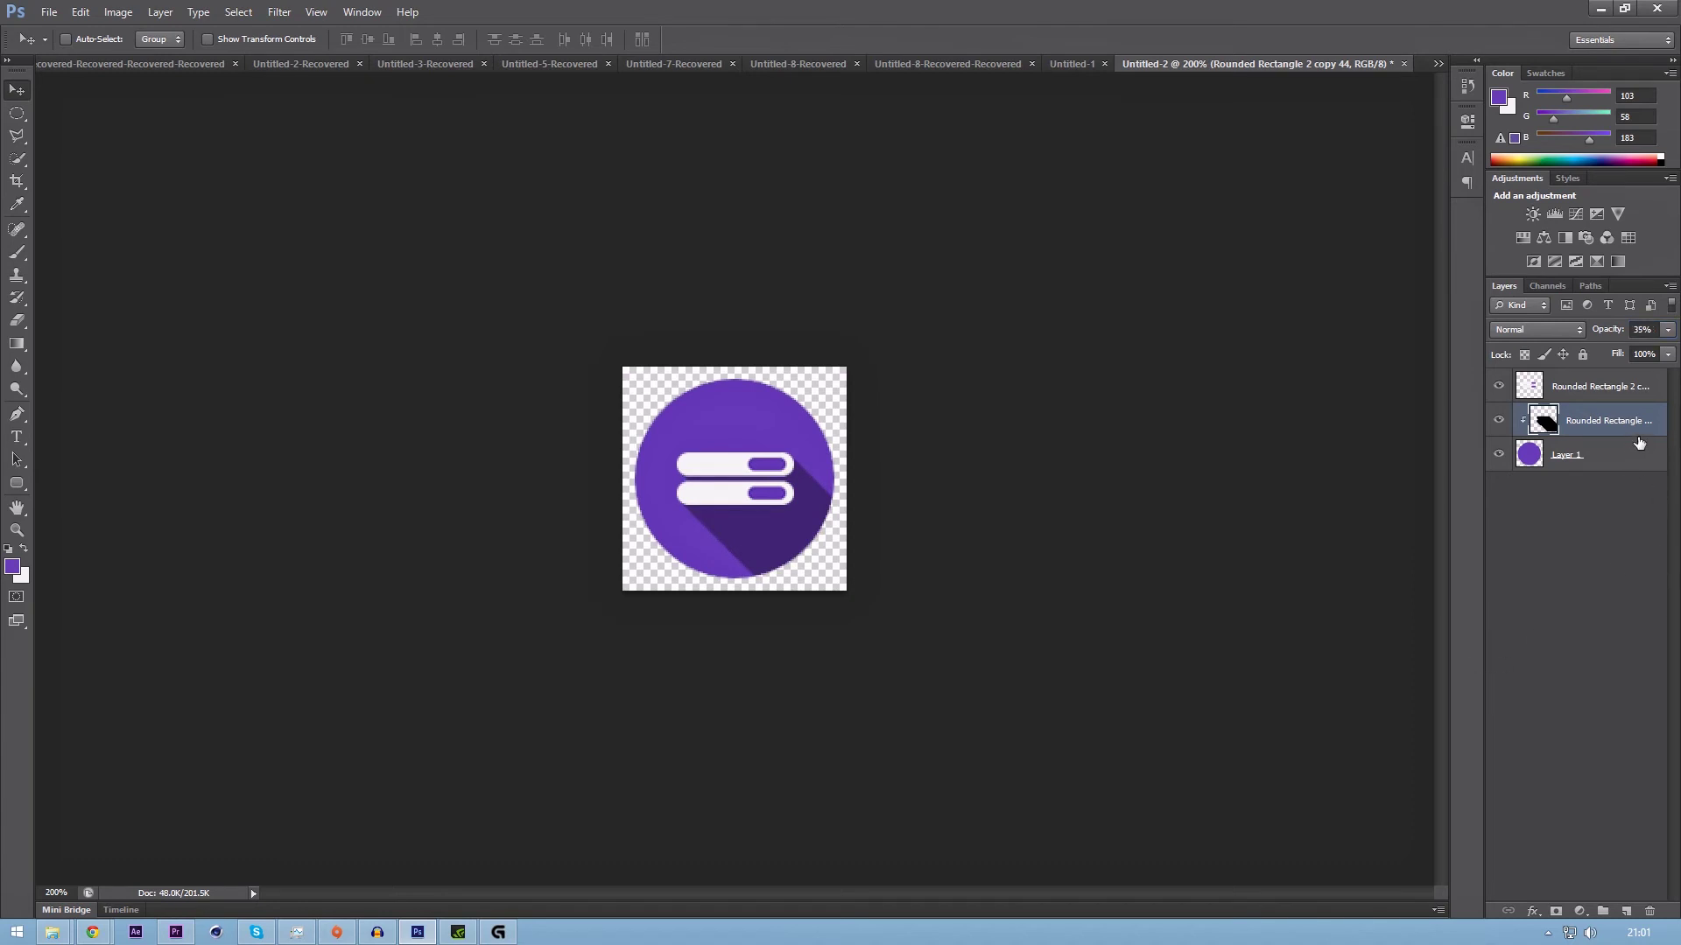
Switch to the Polygonal Lasso Tool, then duplicate the shadow layer and clip the copy.
{"action": "left_click", "coordinate": [16, 144]}
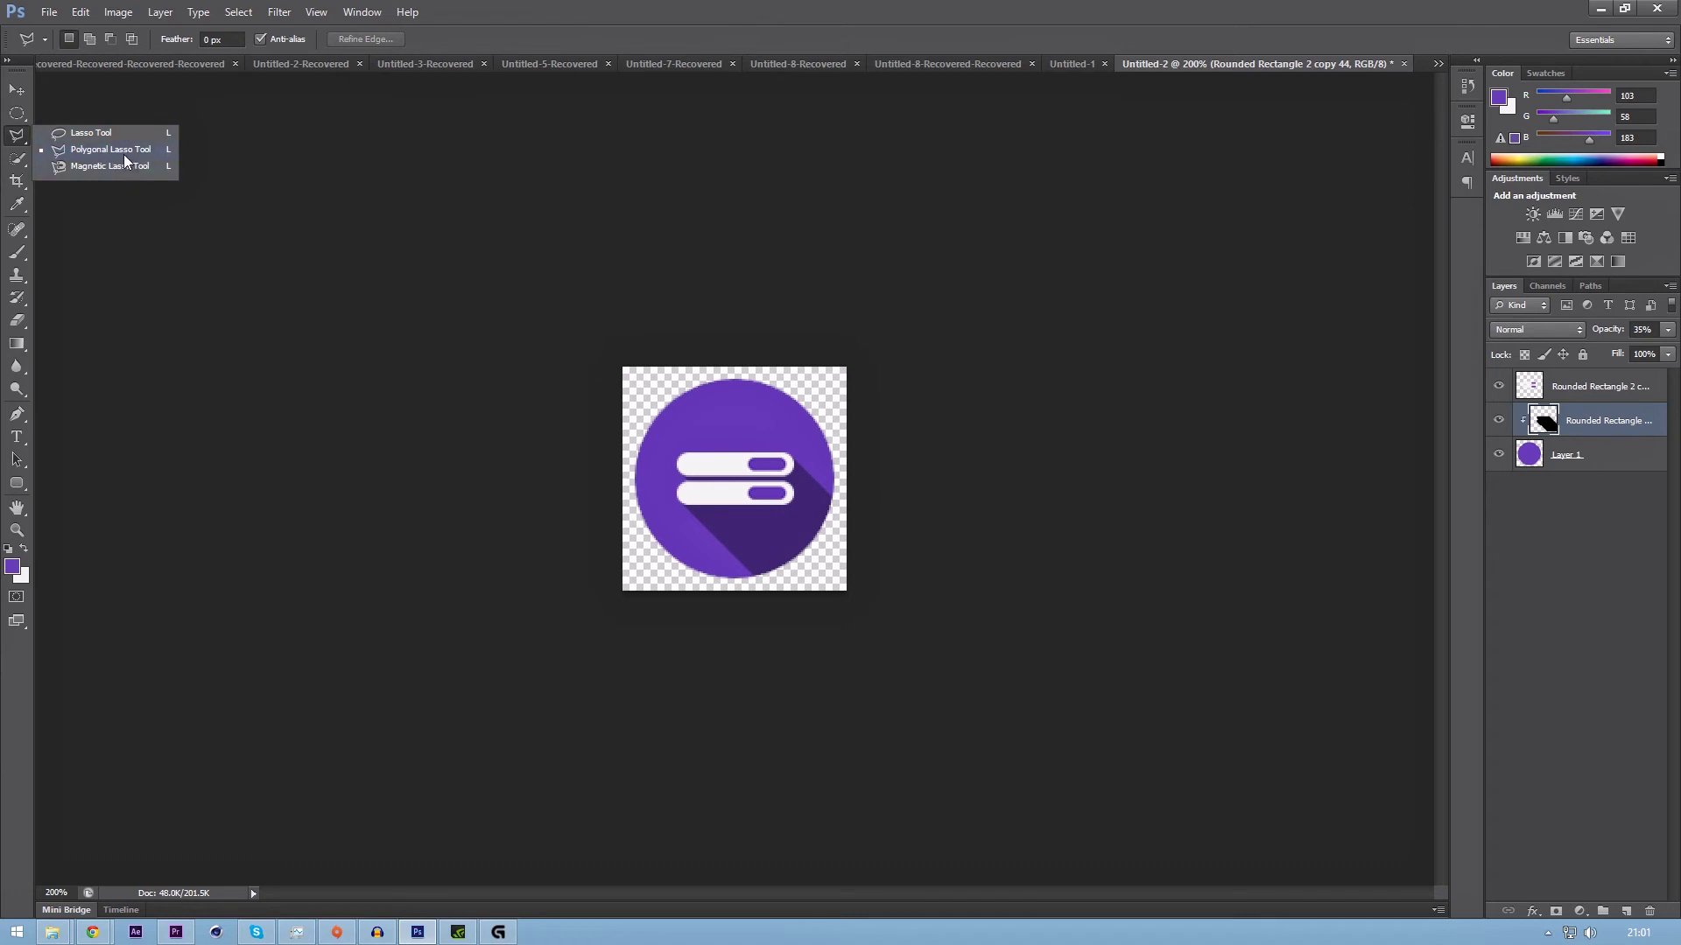
{"action": "left_click", "coordinate": [123, 154]}
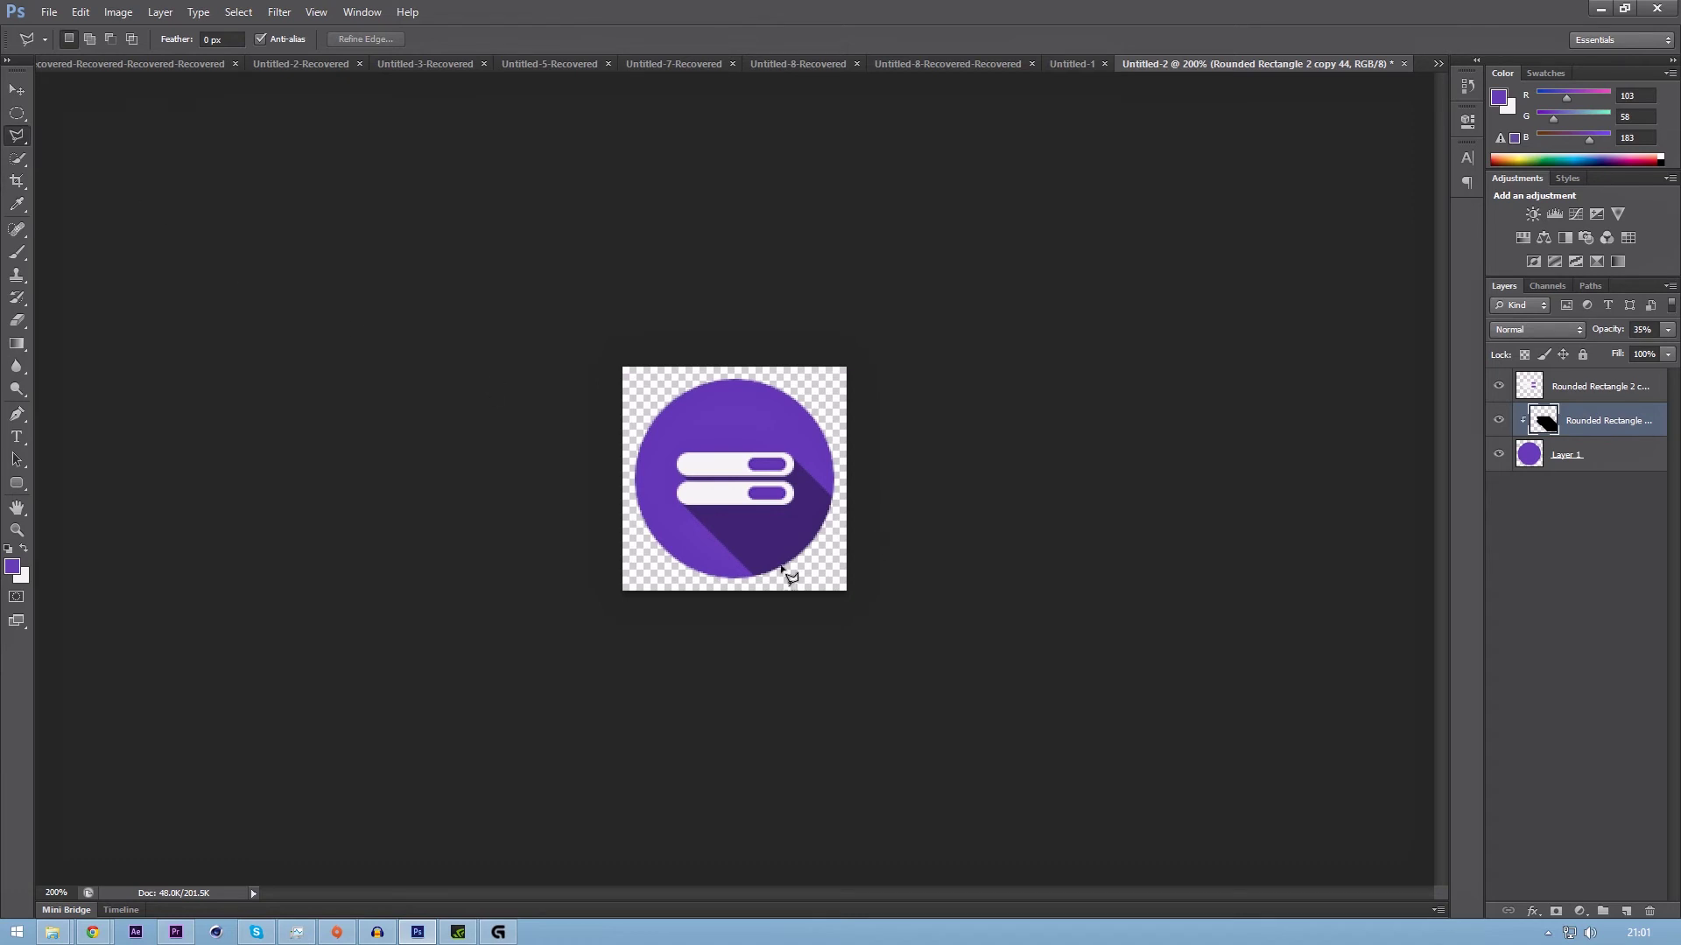
{"action": "left_click", "coordinate": [643, 511]}
{"action": "double_click", "coordinate": [686, 507]}
{"action": "left_click_drag", "start_coordinate": [1621, 444], "coordinate": [1618, 433]}
{"action": "left_click", "coordinate": [1614, 436], "text": "alt"}
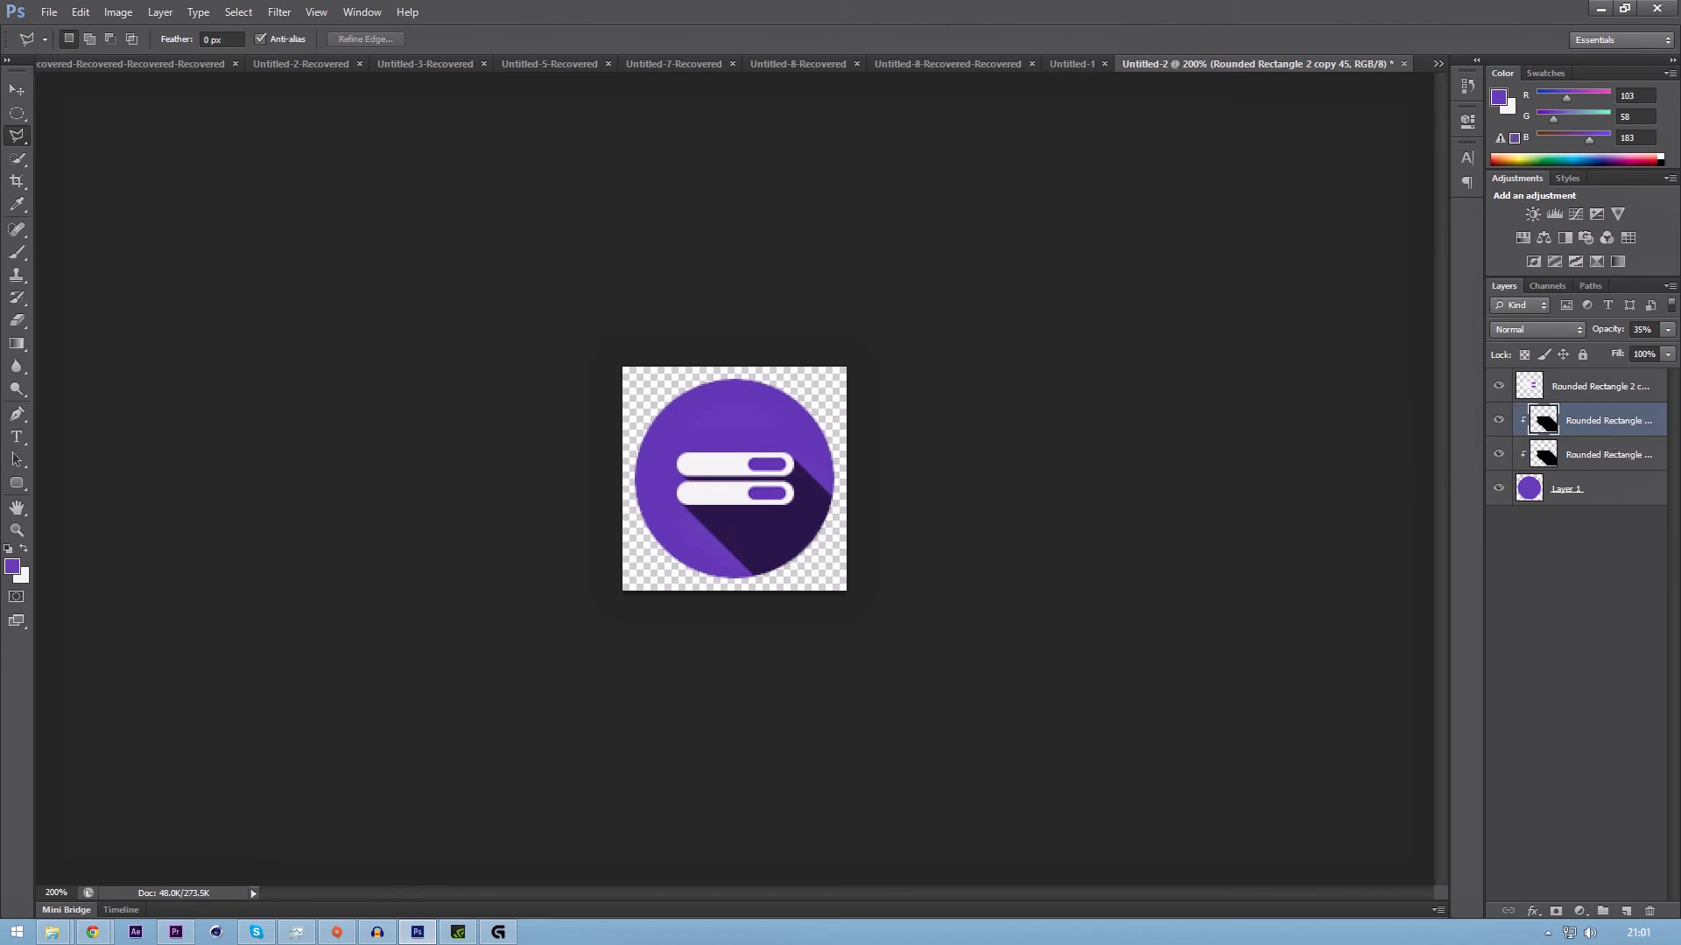
Draw a four-corner polygon selection around the lower section of the long shadow.
{"action": "left_click", "coordinate": [685, 504]}
{"action": "left_click", "coordinate": [939, 577]}
{"action": "left_click", "coordinate": [919, 711]}
{"action": "left_click", "coordinate": [652, 659]}
{"action": "left_click", "coordinate": [683, 501]}
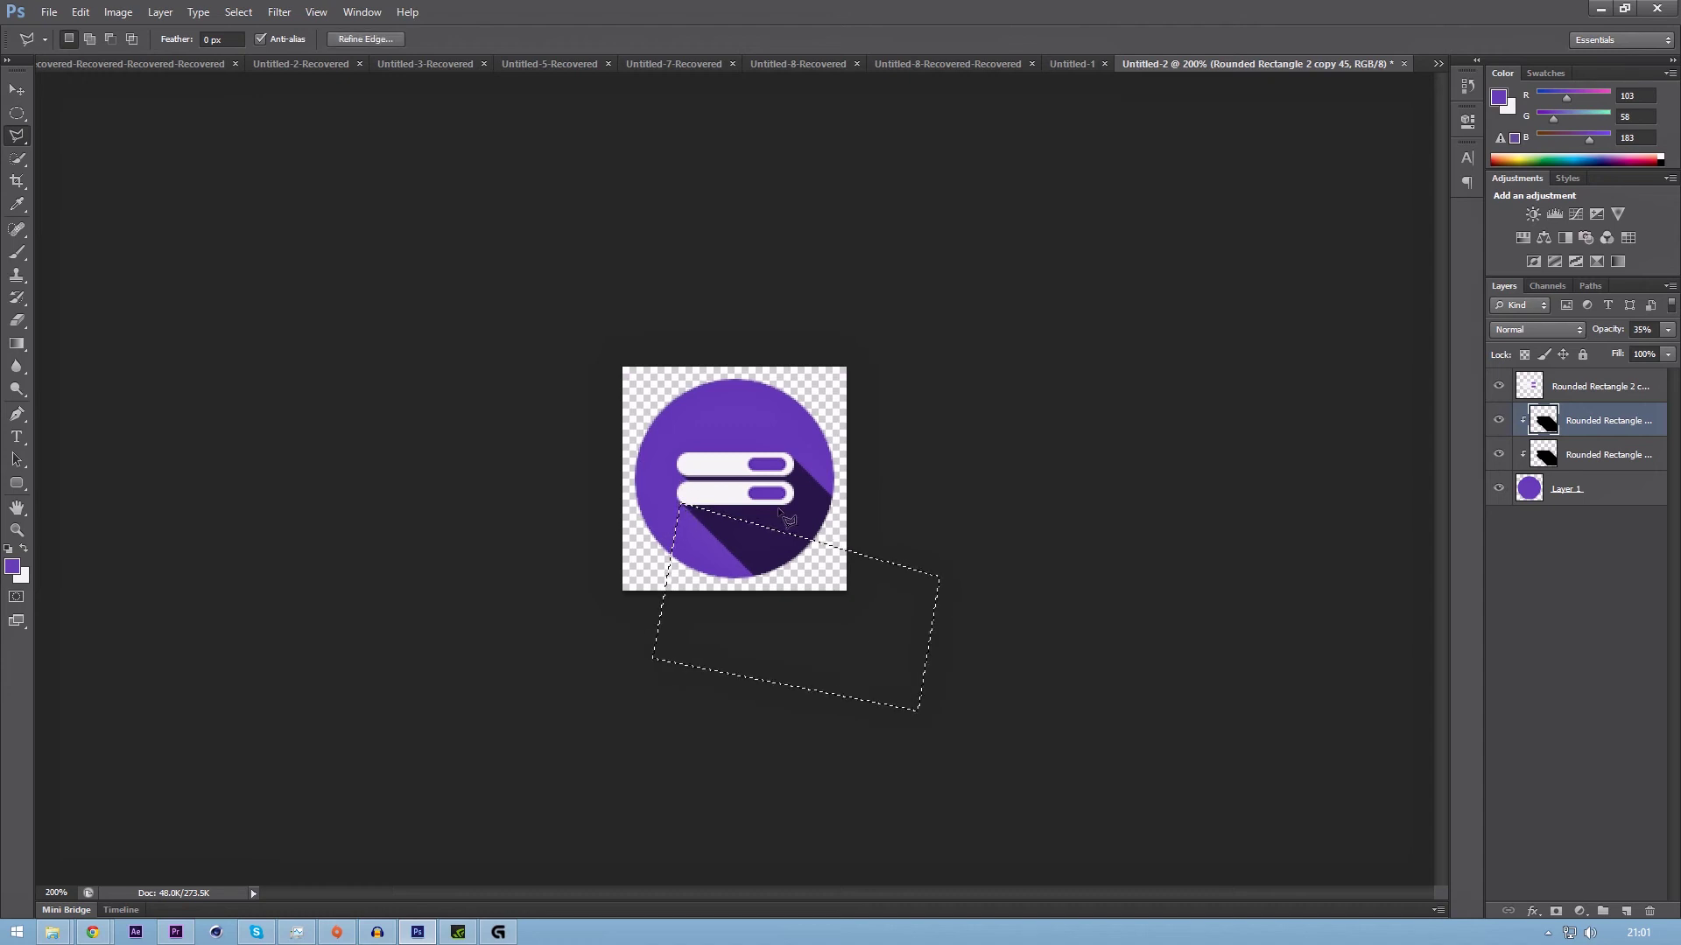
{"action": "key", "text": "ctrl+d"}
{"action": "key", "text": "v"}
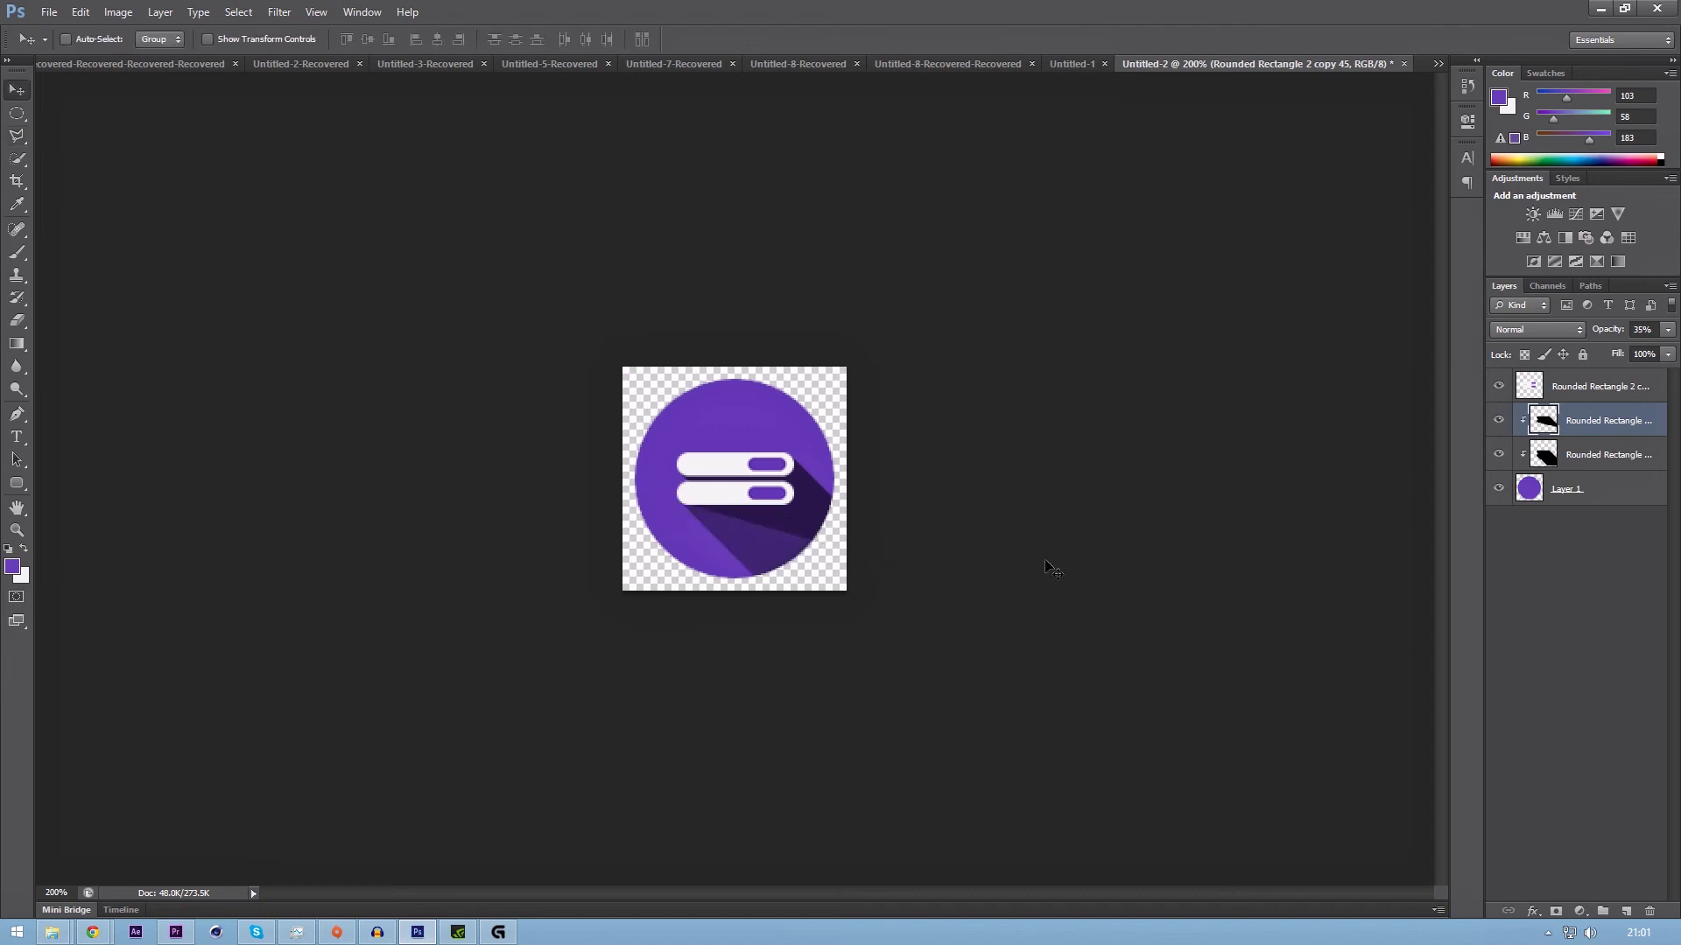
{"action": "key", "text": "ctrl+z"}
{"action": "key", "text": "ctrl+z"}
{"action": "key", "text": "ctrl+z"}
{"action": "key", "text": "ctrl+z"}
{"action": "key", "text": "ctrl+z"}
{"action": "key", "text": "ctrl+z"}
{"action": "key", "text": "ctrl+z"}
{"action": "key", "text": "ctrl+z"}
{"action": "key", "text": "ctrl+z"}
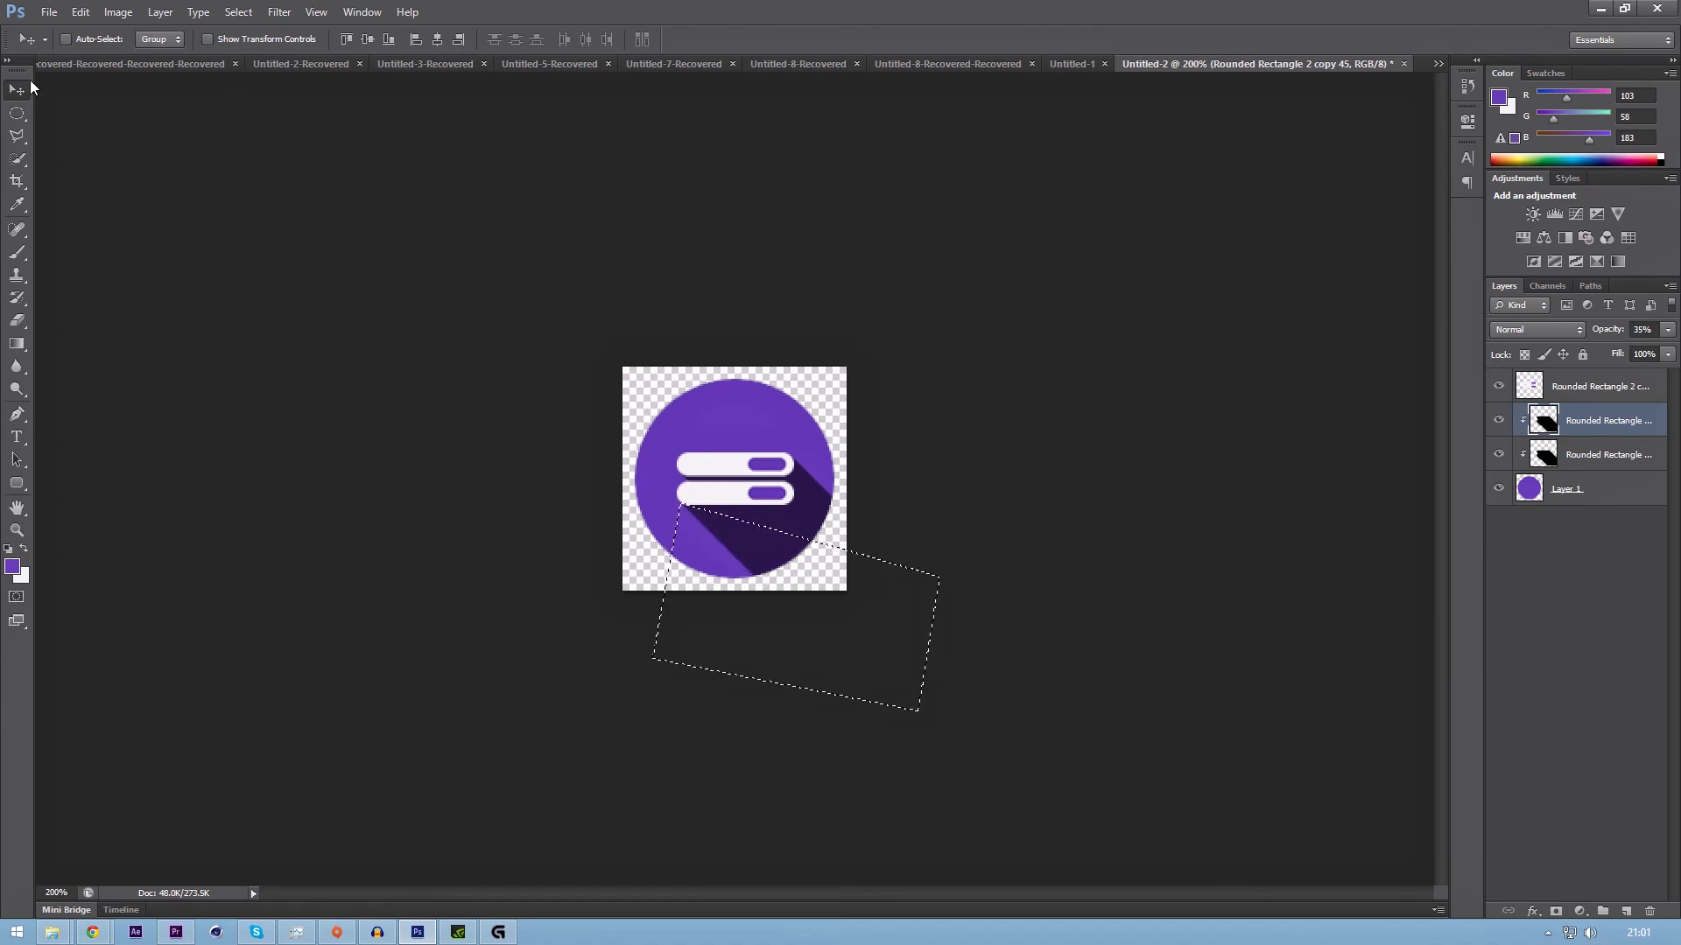
{"action": "left_click", "coordinate": [17, 113]}
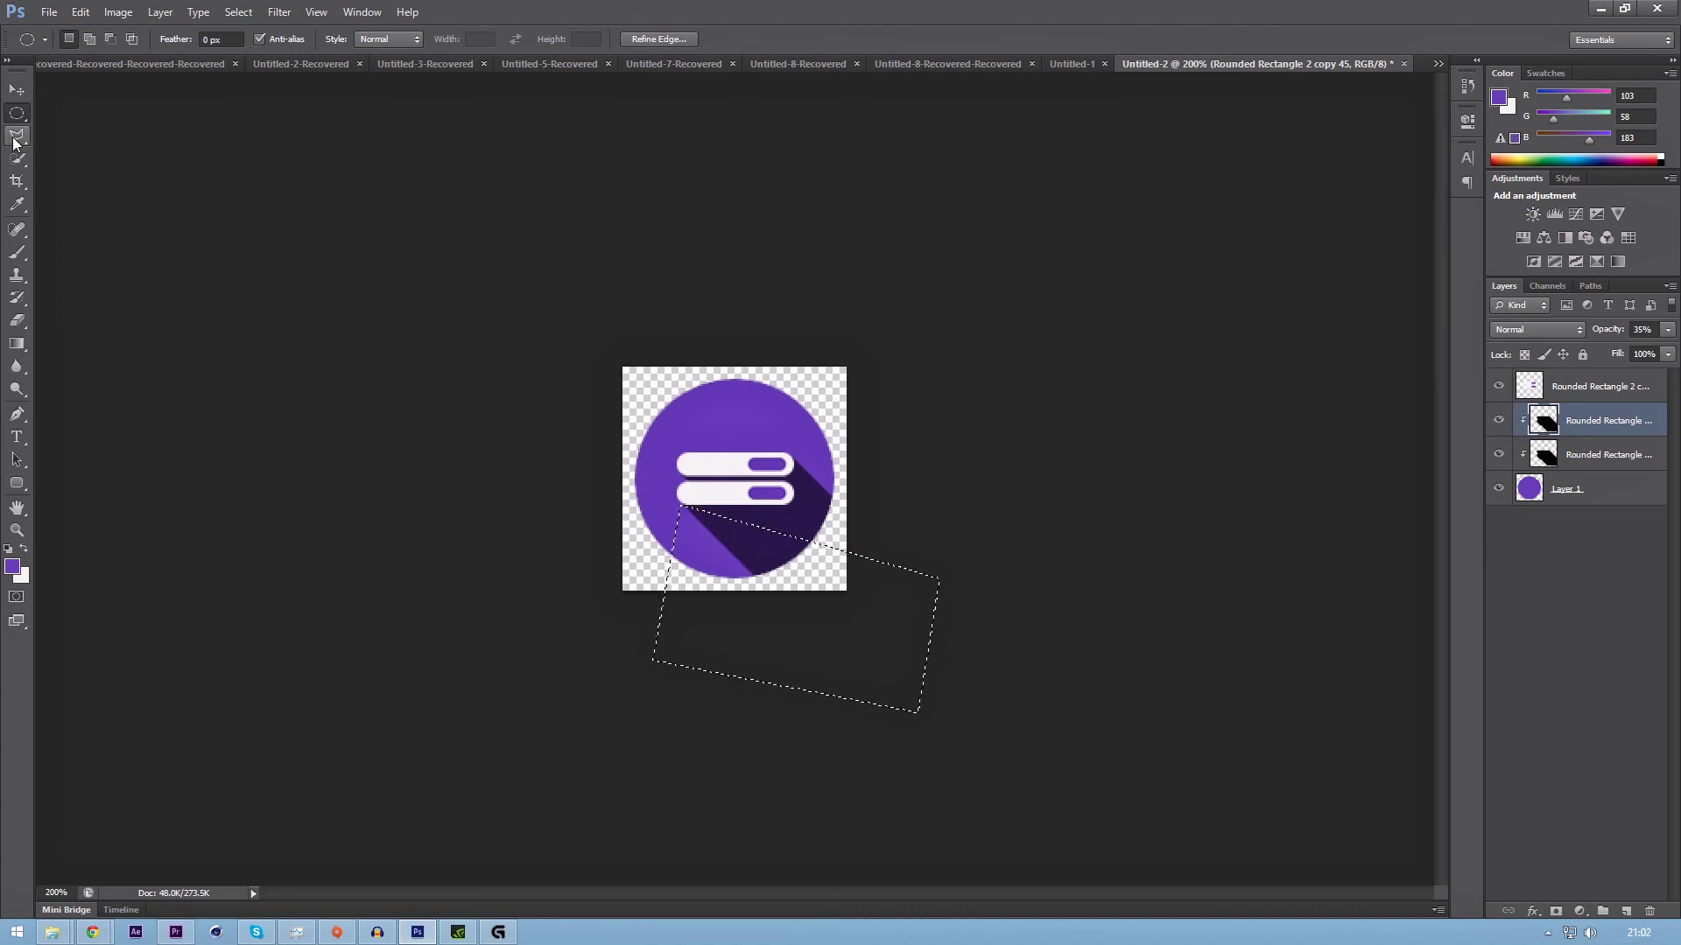
Clear the selected area from the upper shadow copy, deselect, and view the icon at 100%.
{"action": "key", "text": "ctrl+z"}
{"action": "key", "text": "ctrl+d"}
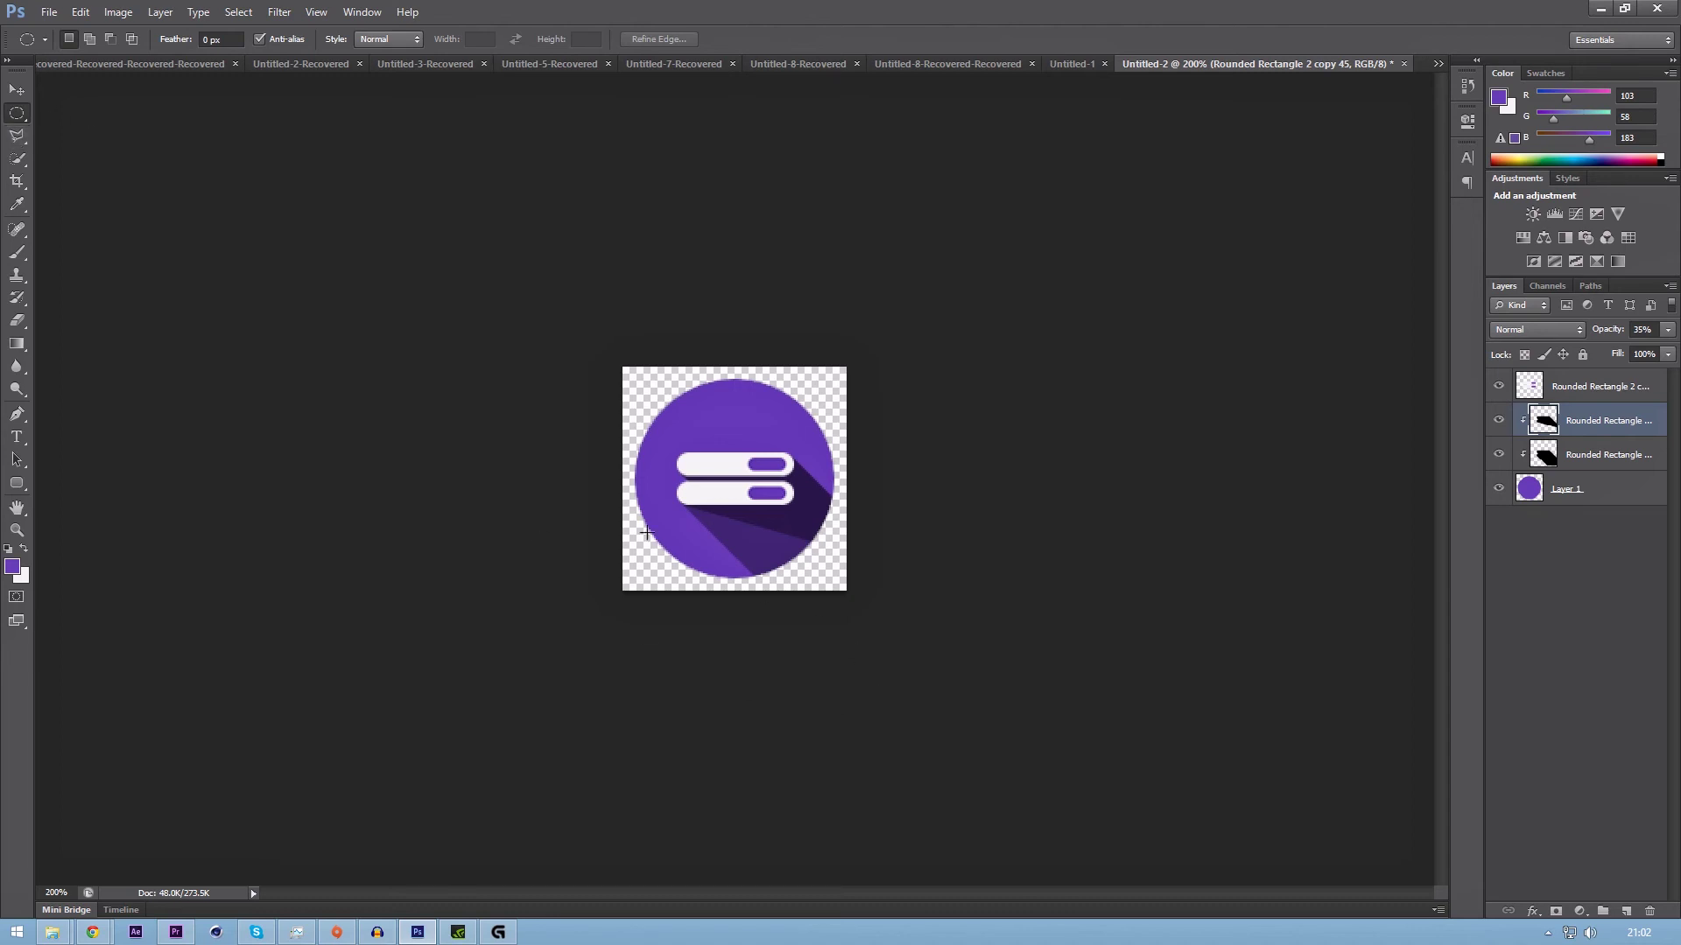
{"action": "key", "text": "ctrl+minus"}
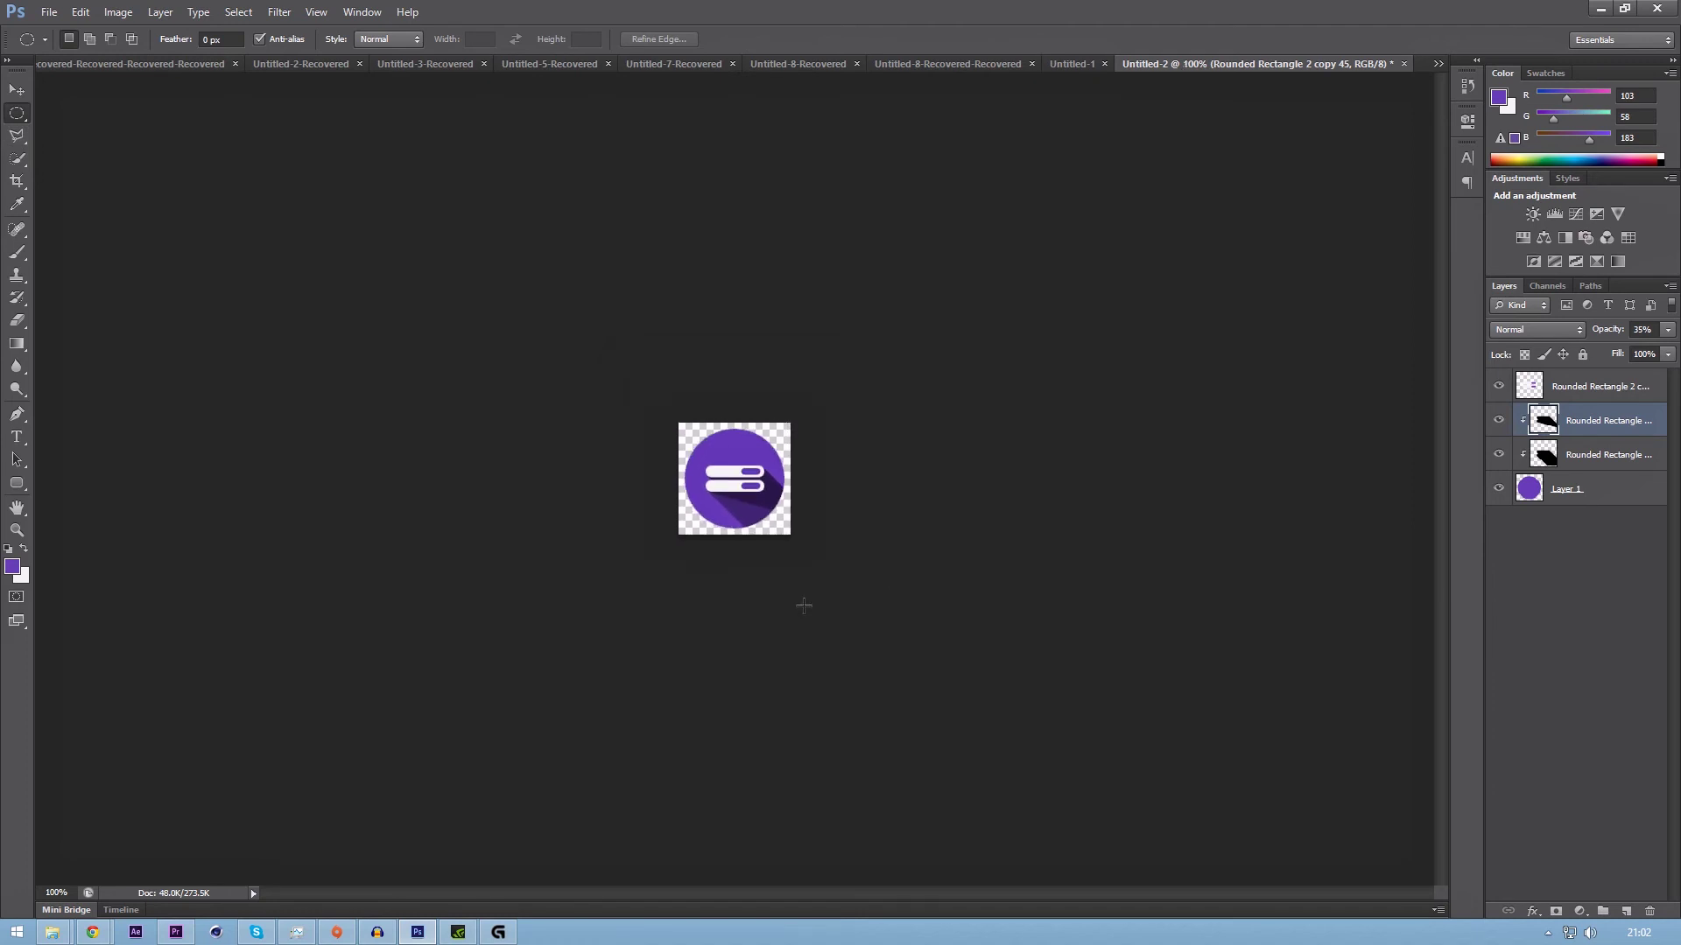
{"action": "key", "text": "v"}
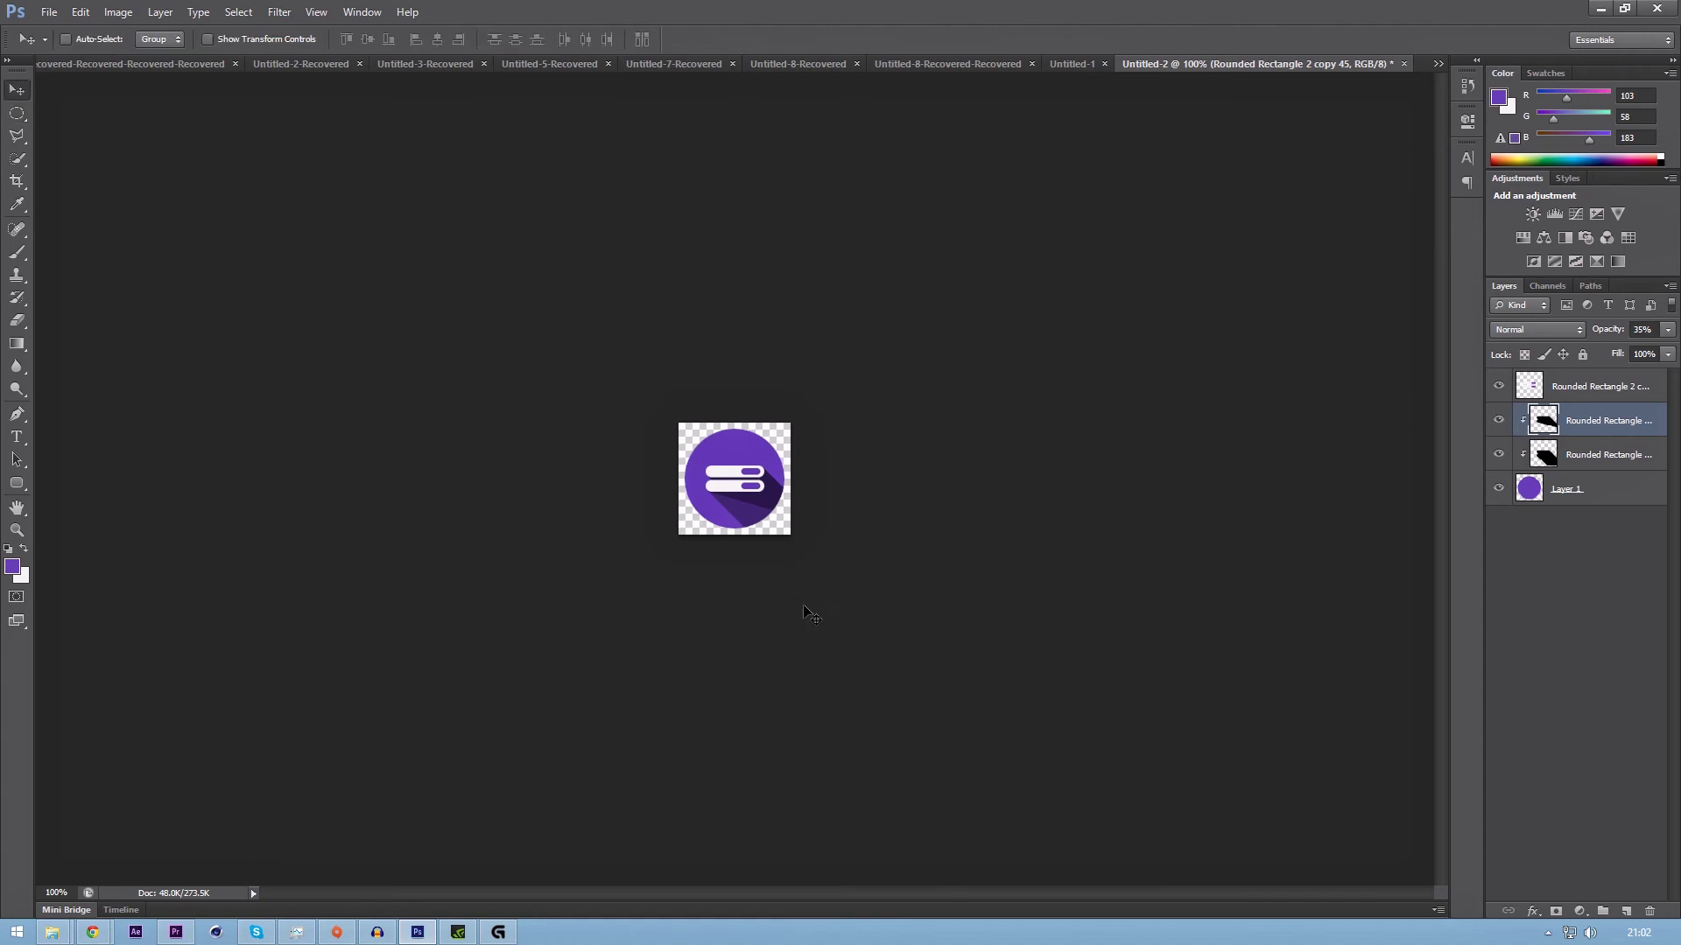
Add a Bevel & Emboss style with the Chisel Hard technique to the top bars layer.
{"action": "double_click", "coordinate": [1653, 398]}
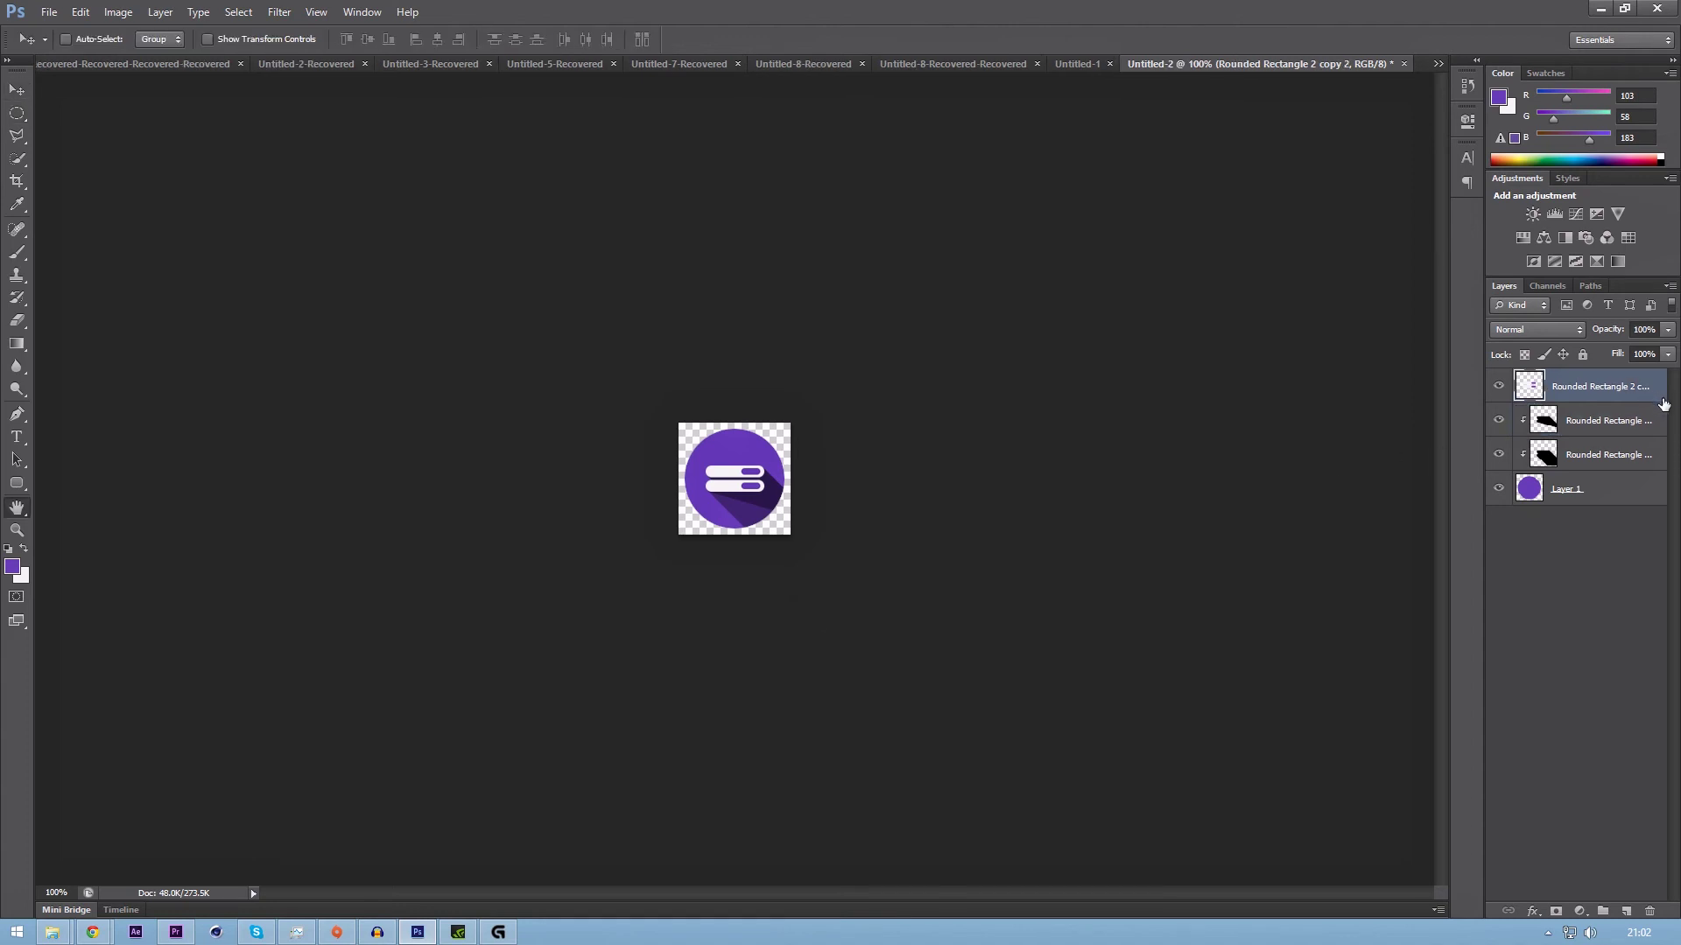
{"action": "left_click", "coordinate": [1084, 346]}
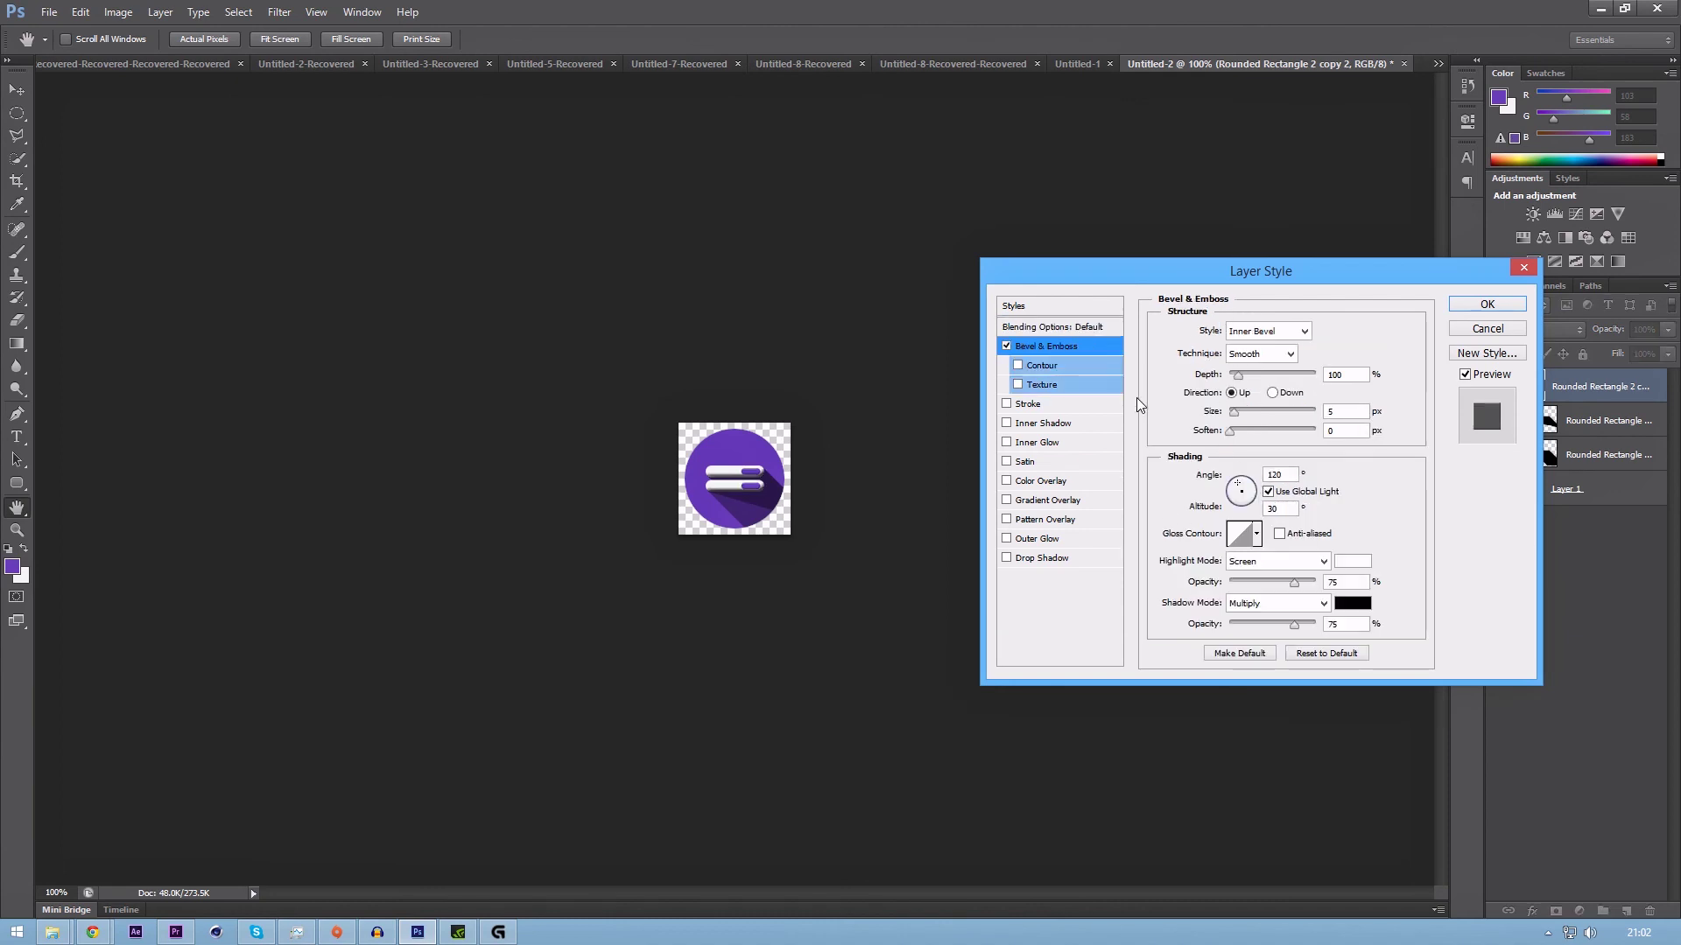
{"action": "left_click", "coordinate": [1277, 353]}
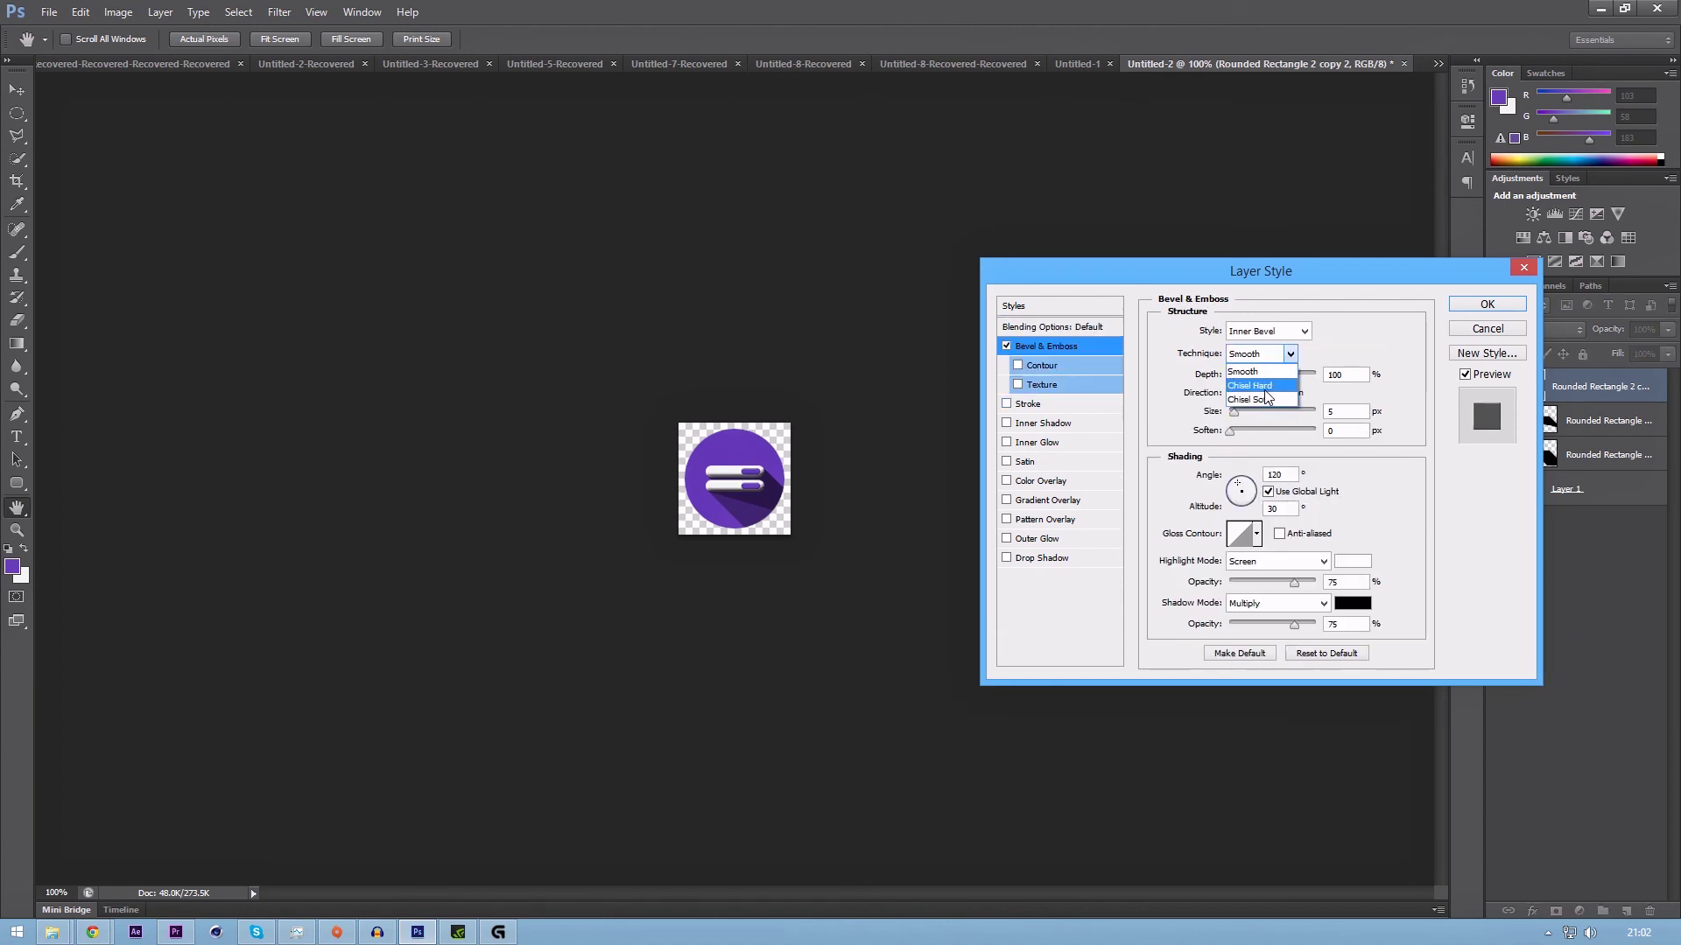
{"action": "left_click", "coordinate": [1265, 389]}
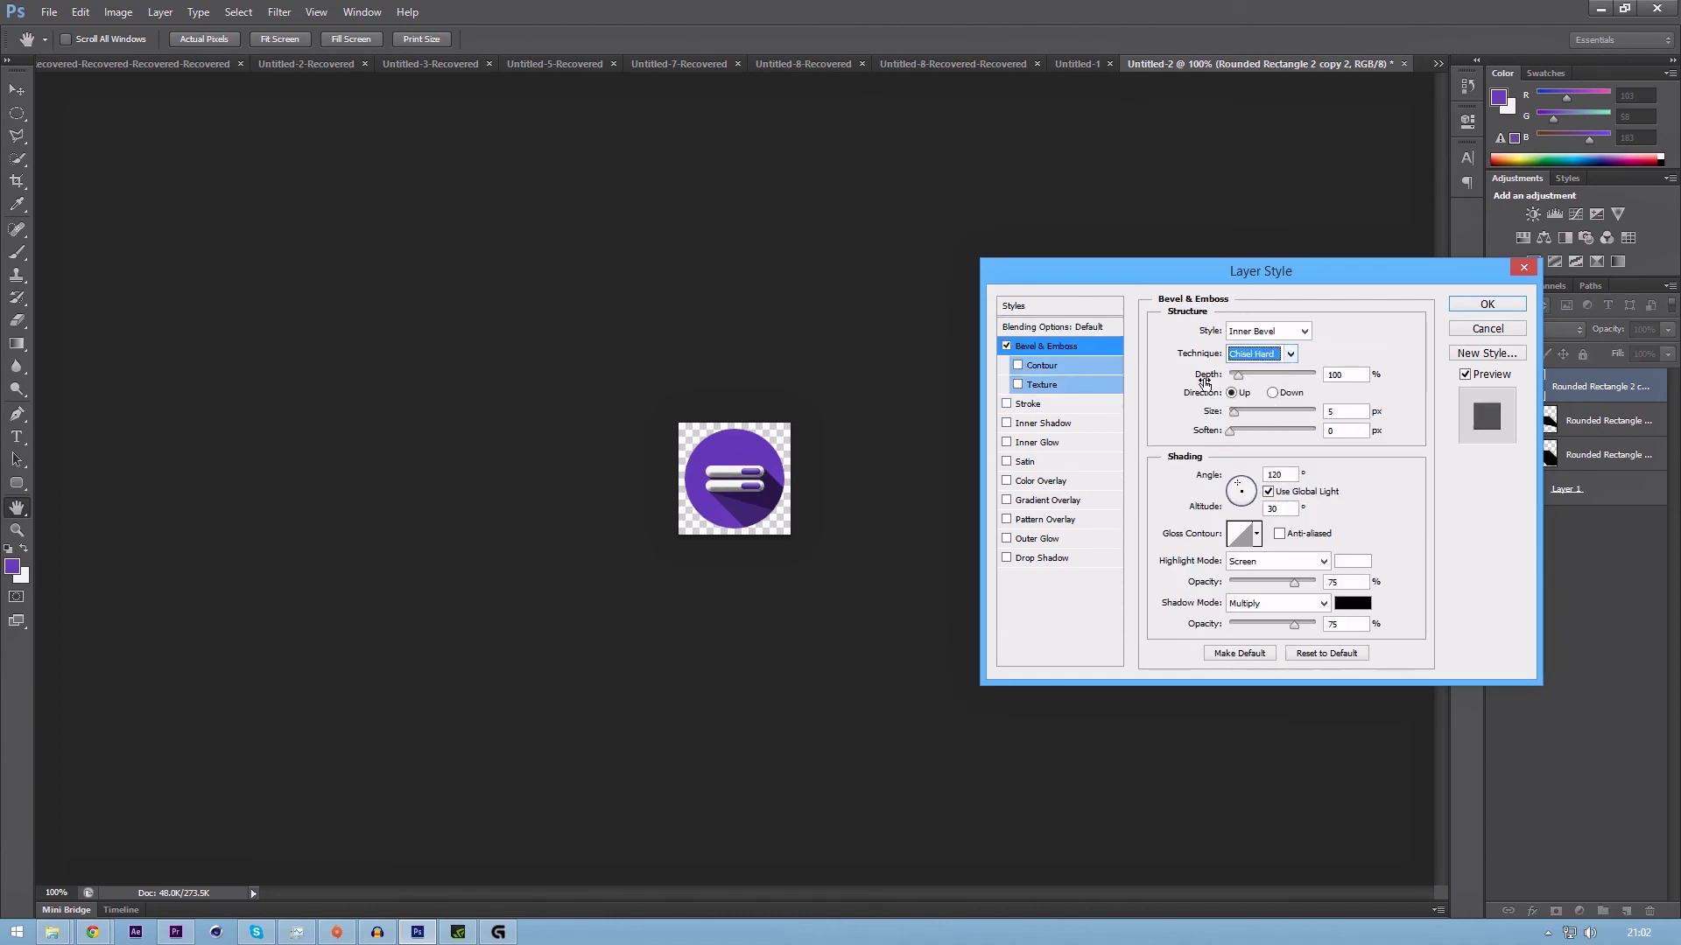
Set the bevel to depth 1%, size 4 px and soften 2 px, then apply it.
{"action": "left_click", "coordinate": [1235, 411]}
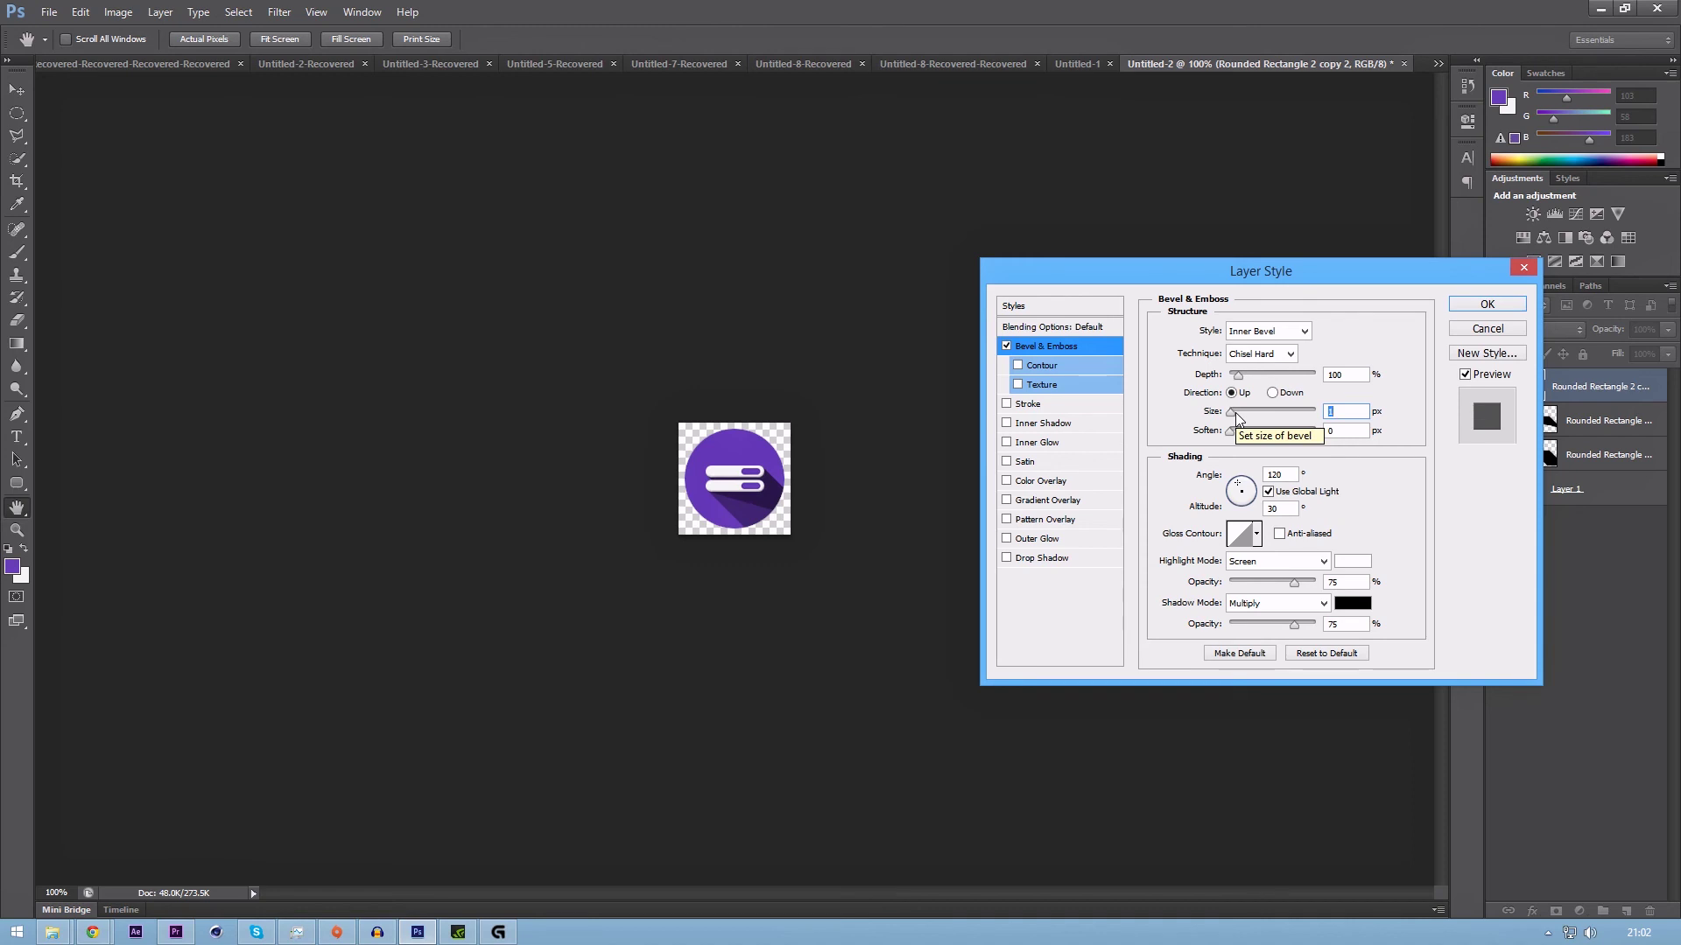
{"action": "left_click_drag", "start_coordinate": [1236, 413], "coordinate": [1238, 413]}
{"action": "left_click", "coordinate": [1237, 374]}
{"action": "left_click_drag", "start_coordinate": [1237, 375], "coordinate": [1236, 377]}
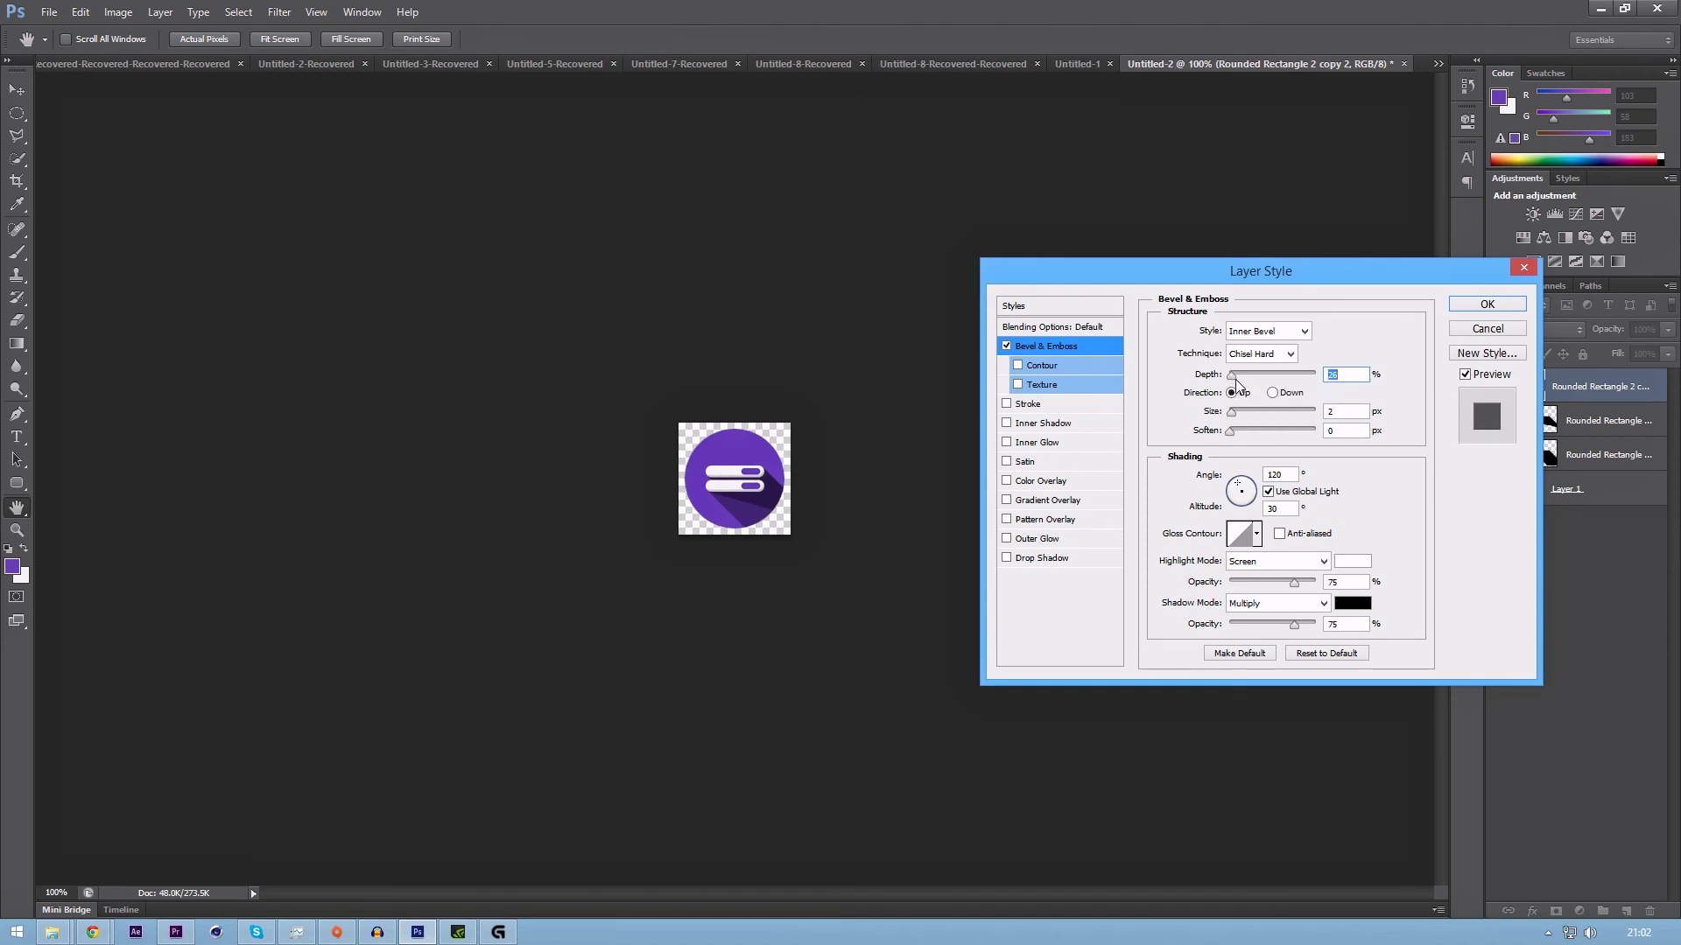
{"action": "left_click", "coordinate": [1234, 376]}
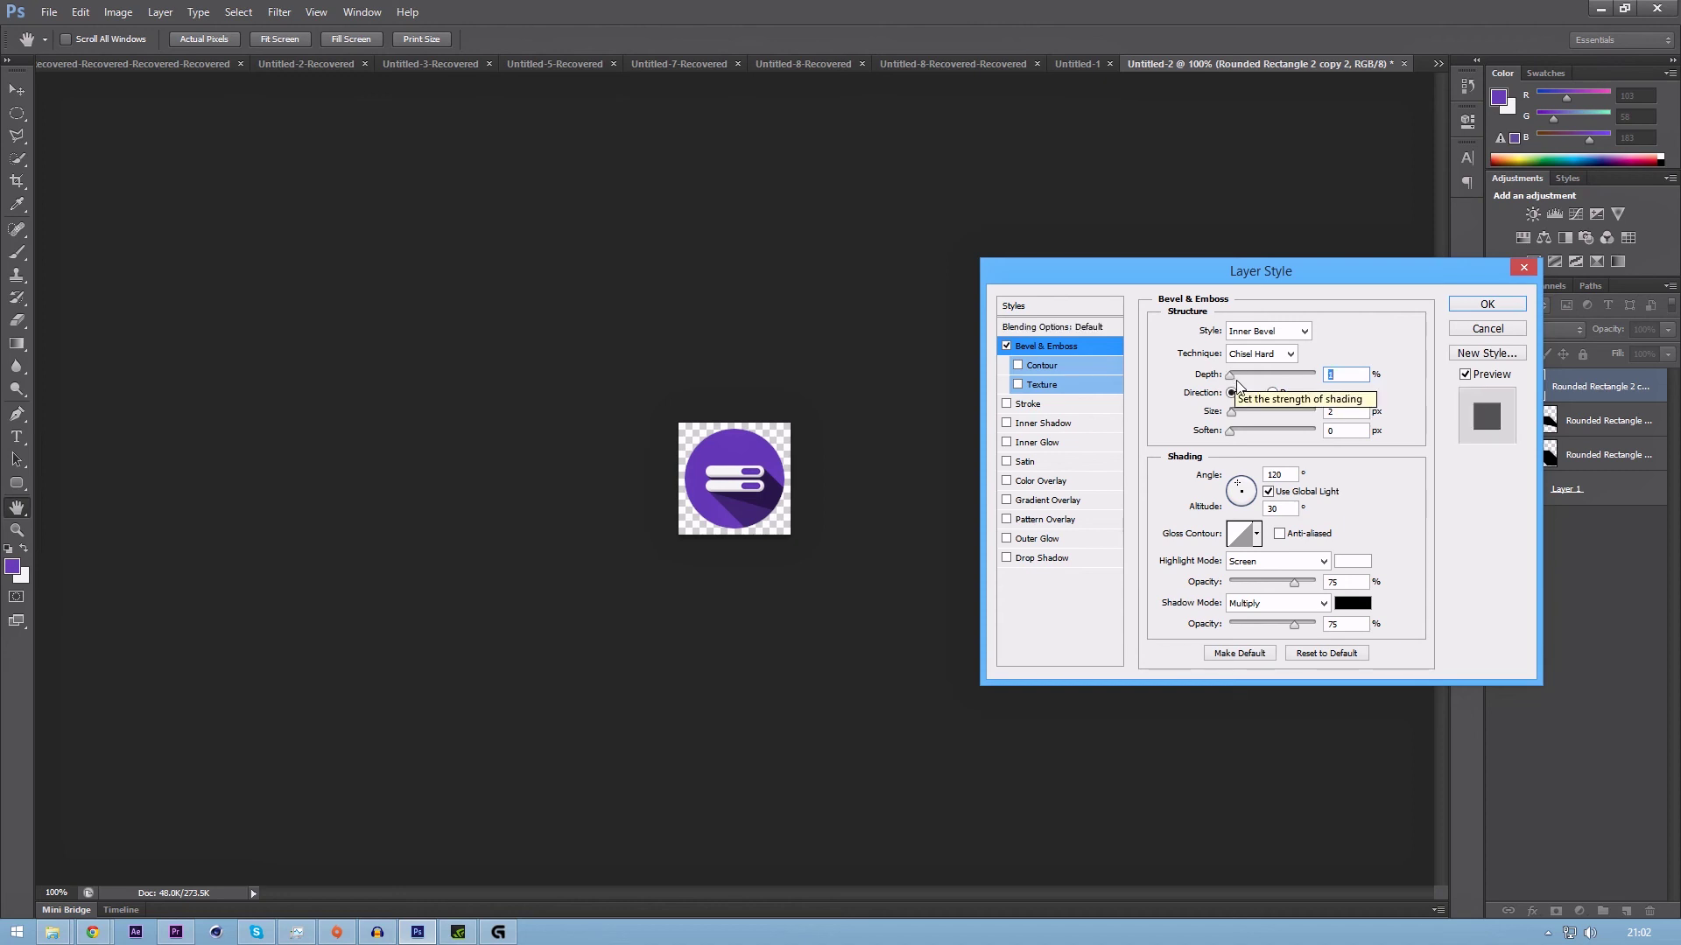
{"action": "left_click", "coordinate": [1230, 433]}
{"action": "left_click", "coordinate": [1231, 434]}
{"action": "left_click", "coordinate": [1234, 413]}
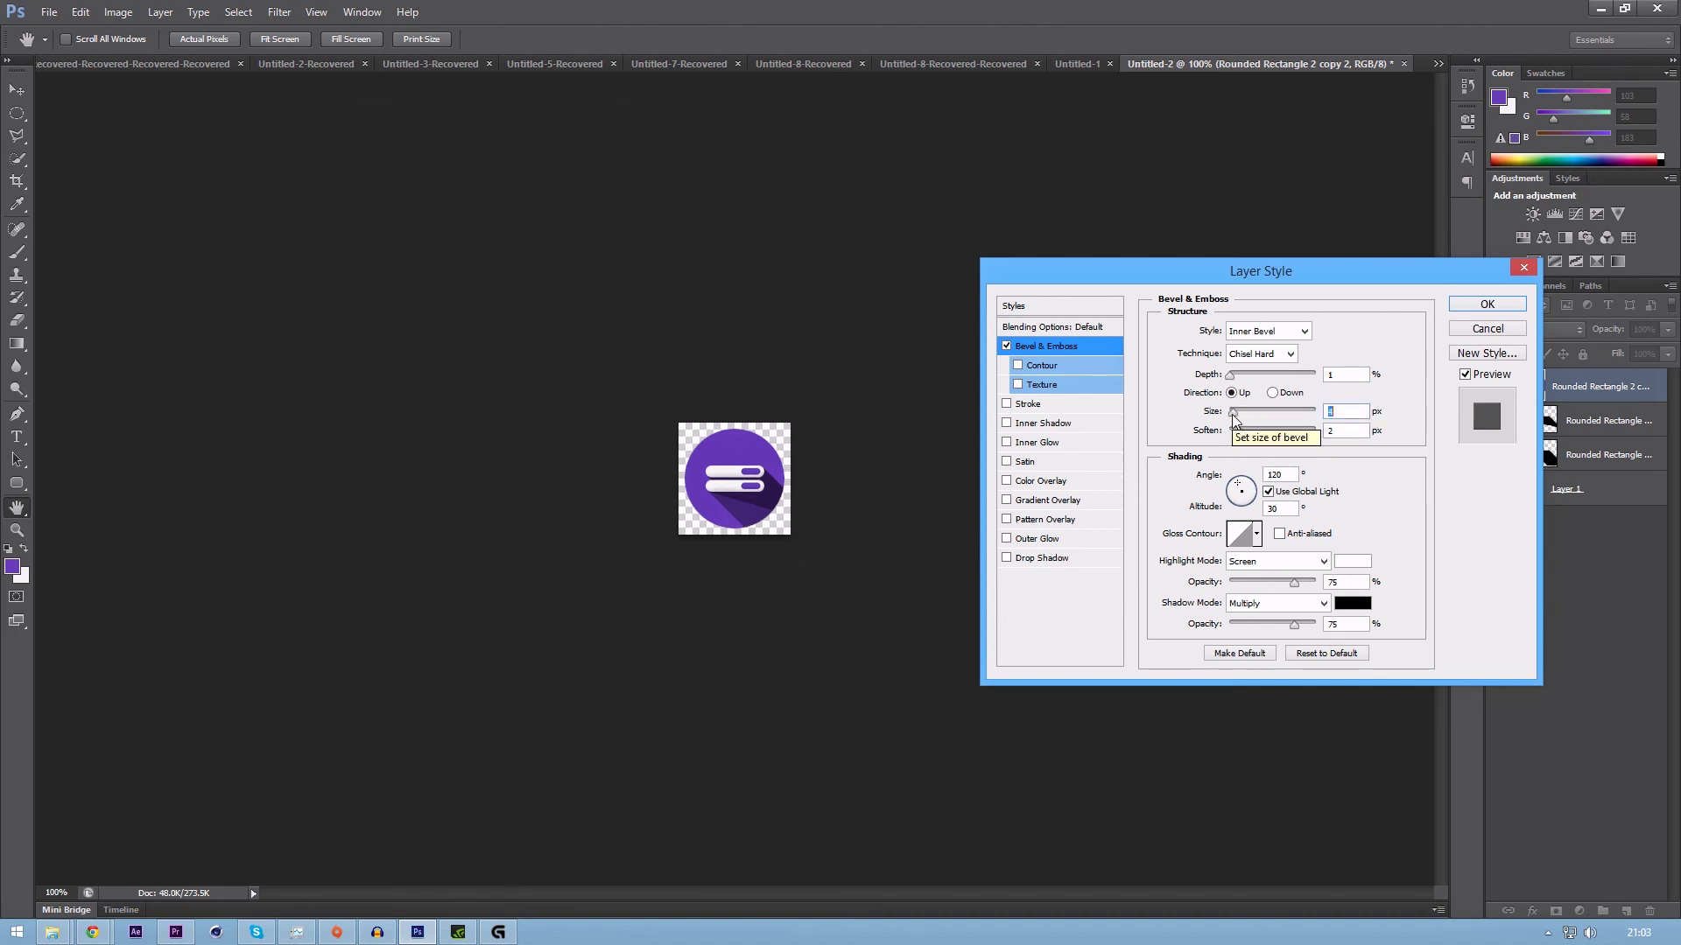
{"action": "left_click", "coordinate": [1007, 347]}
{"action": "left_click", "coordinate": [1007, 347]}
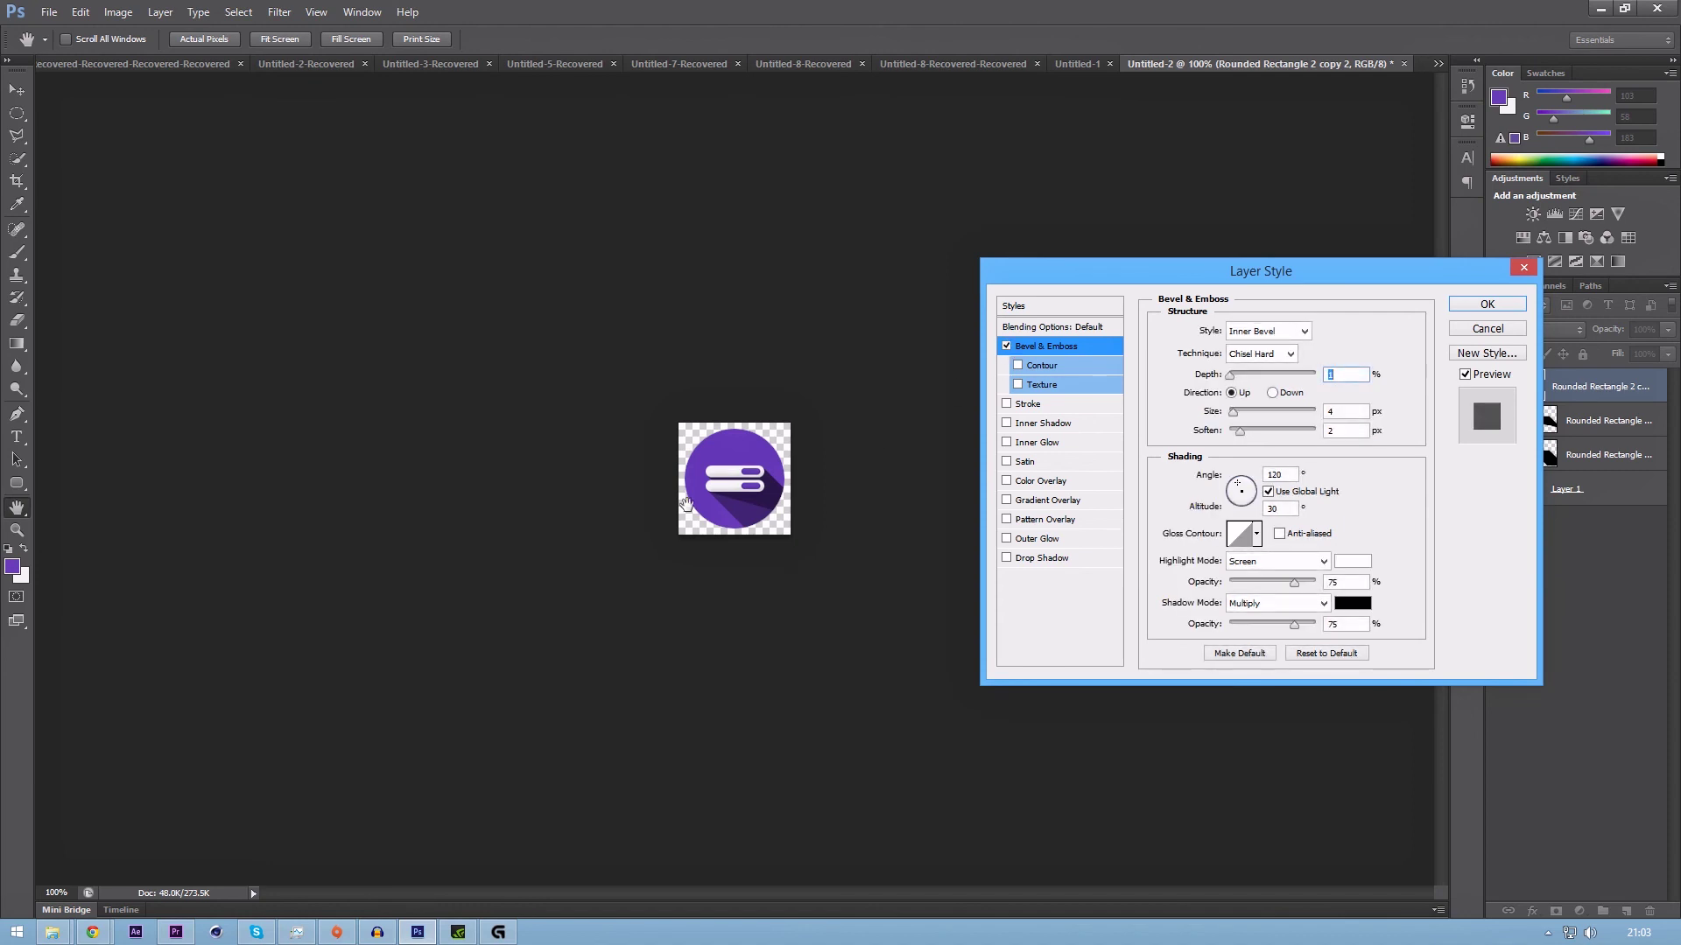
{"action": "left_click", "coordinate": [1485, 305]}
Zoom in to inspect the bevelled bars, then open the New Layer dialog.
{"action": "key", "text": "v"}
{"action": "key", "text": "ctrl+plus"}
{"action": "key", "text": "ctrl+plus"}
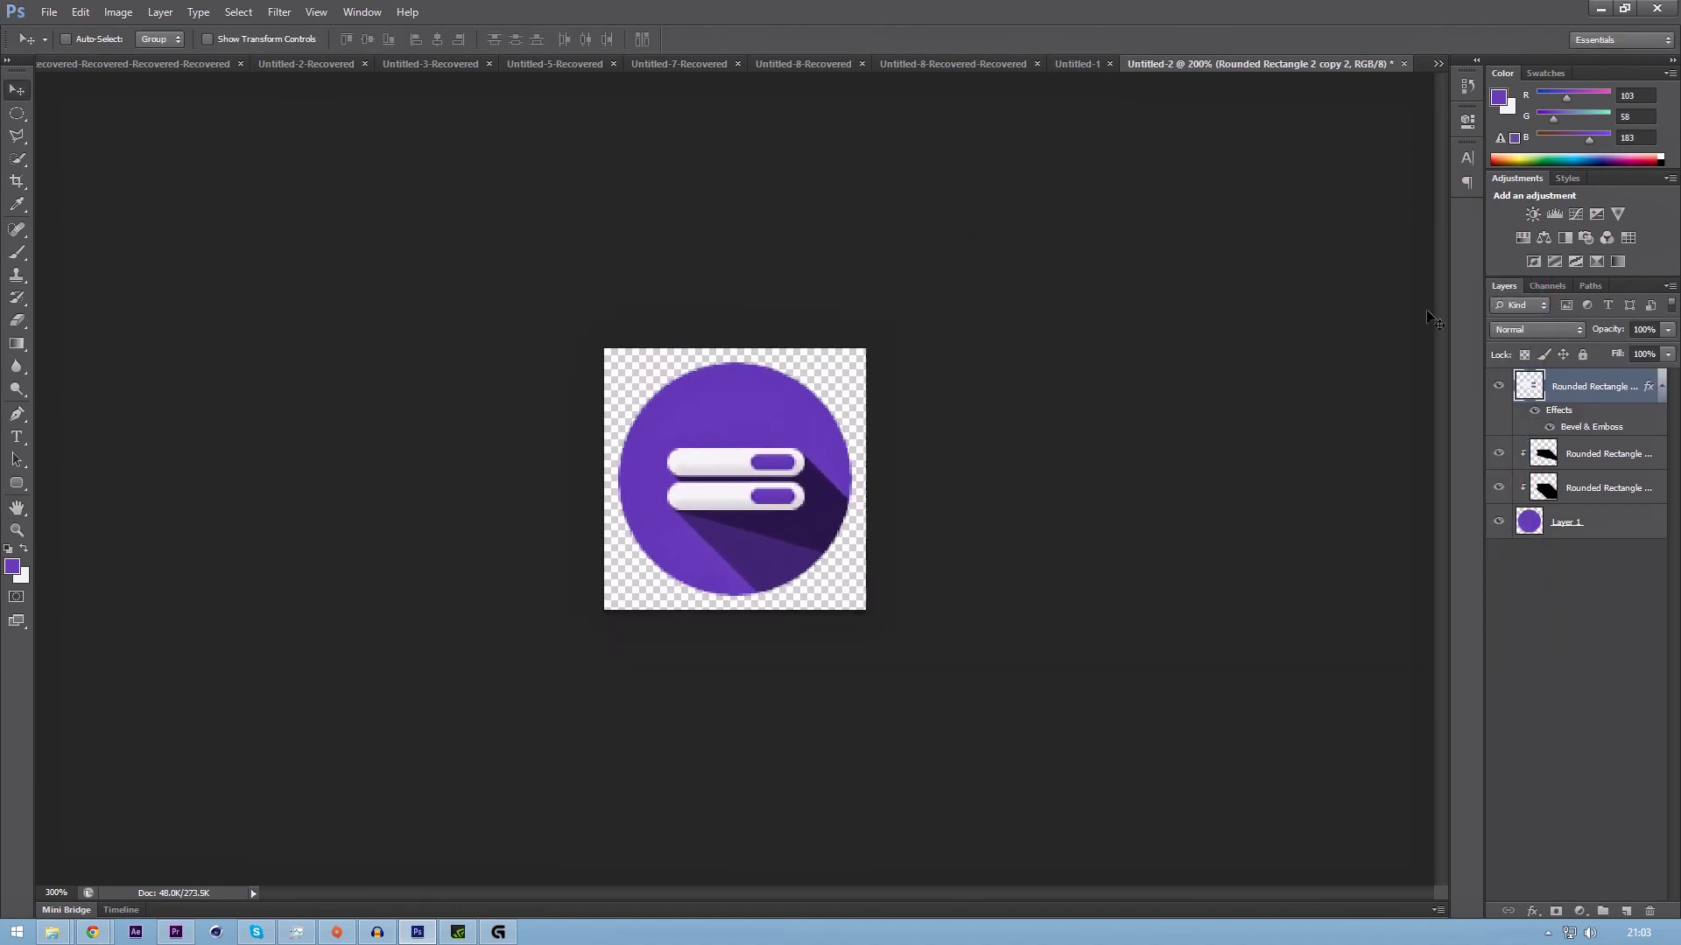
{"action": "key", "text": "ctrl+minus"}
{"action": "key", "text": "ctrl+minus"}
{"action": "key", "text": "ctrl+minus"}
{"action": "key", "text": "ctrl+minus"}
{"action": "key", "text": "ctrl+minus"}
{"action": "key", "text": "ctrl+plus"}
{"action": "key", "text": "ctrl+plus"}
{"action": "key", "text": "ctrl+plus"}
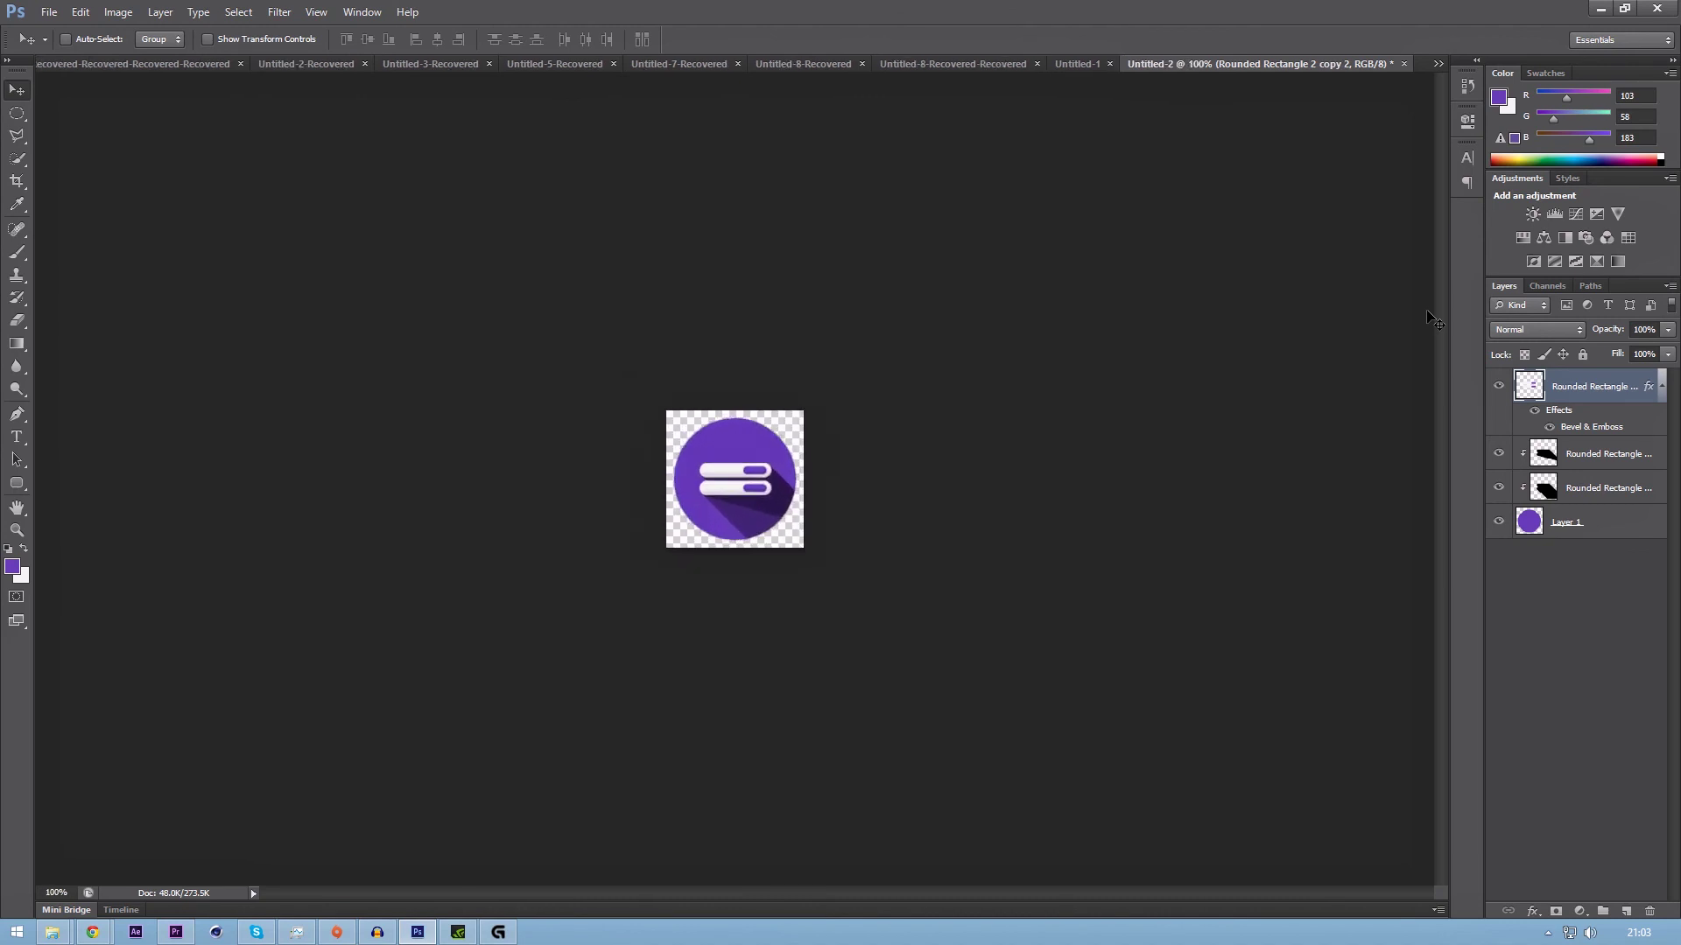
{"action": "key", "text": "ctrl+plus"}
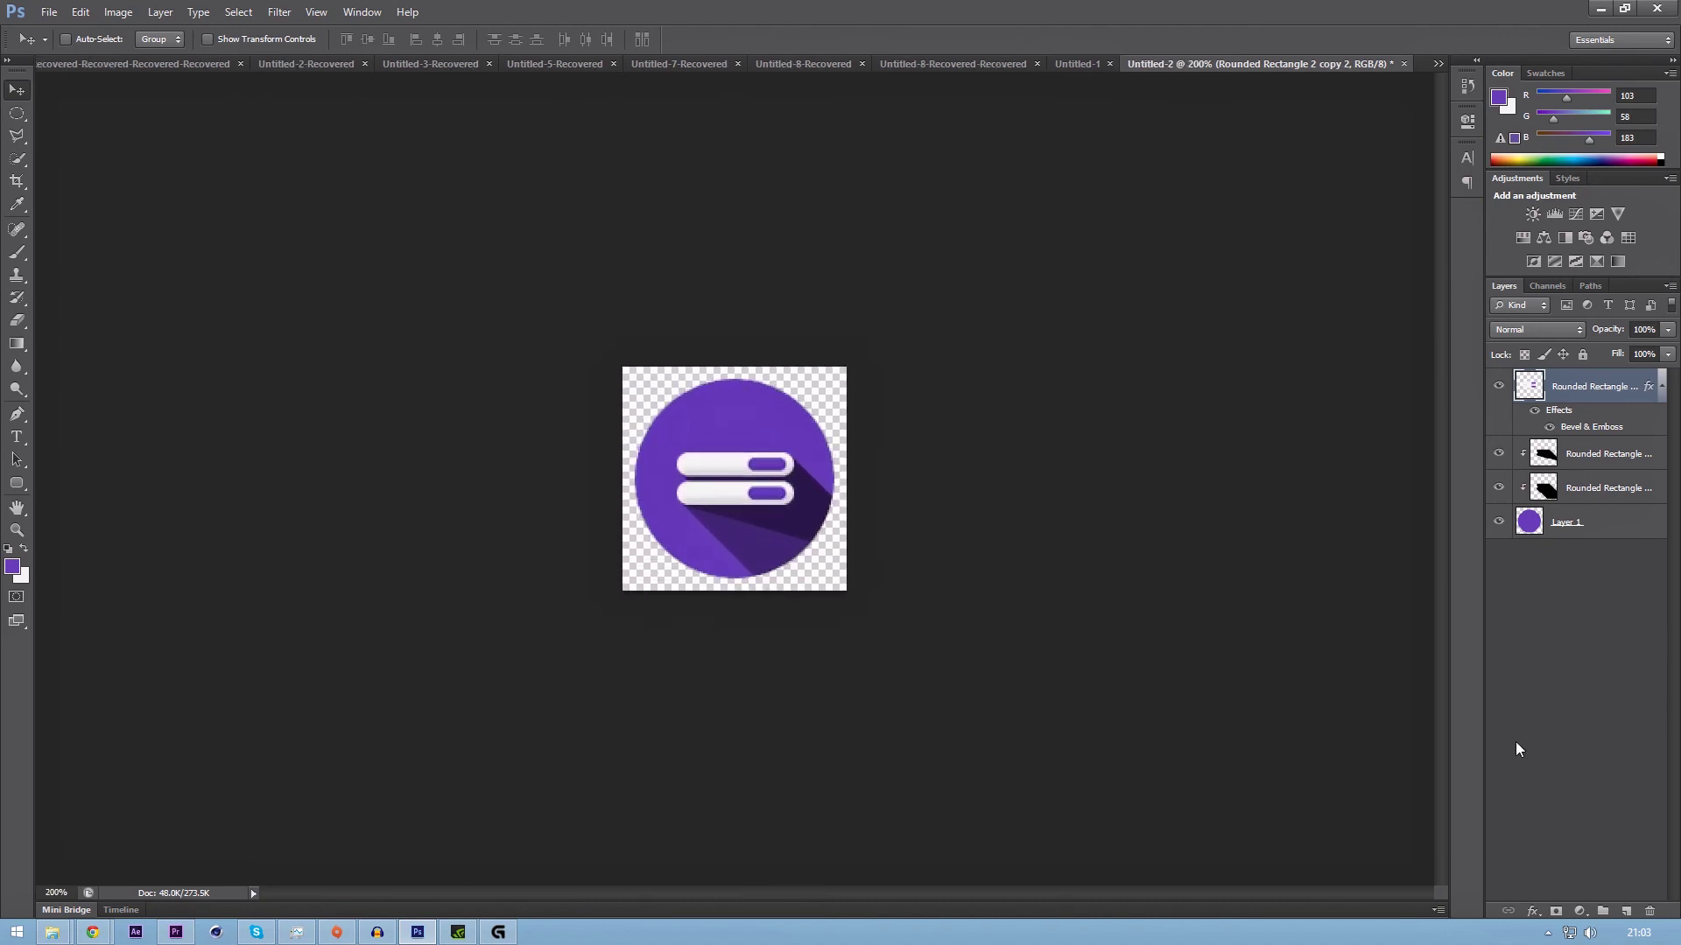
{"action": "key", "text": "ctrl+shift+n"}
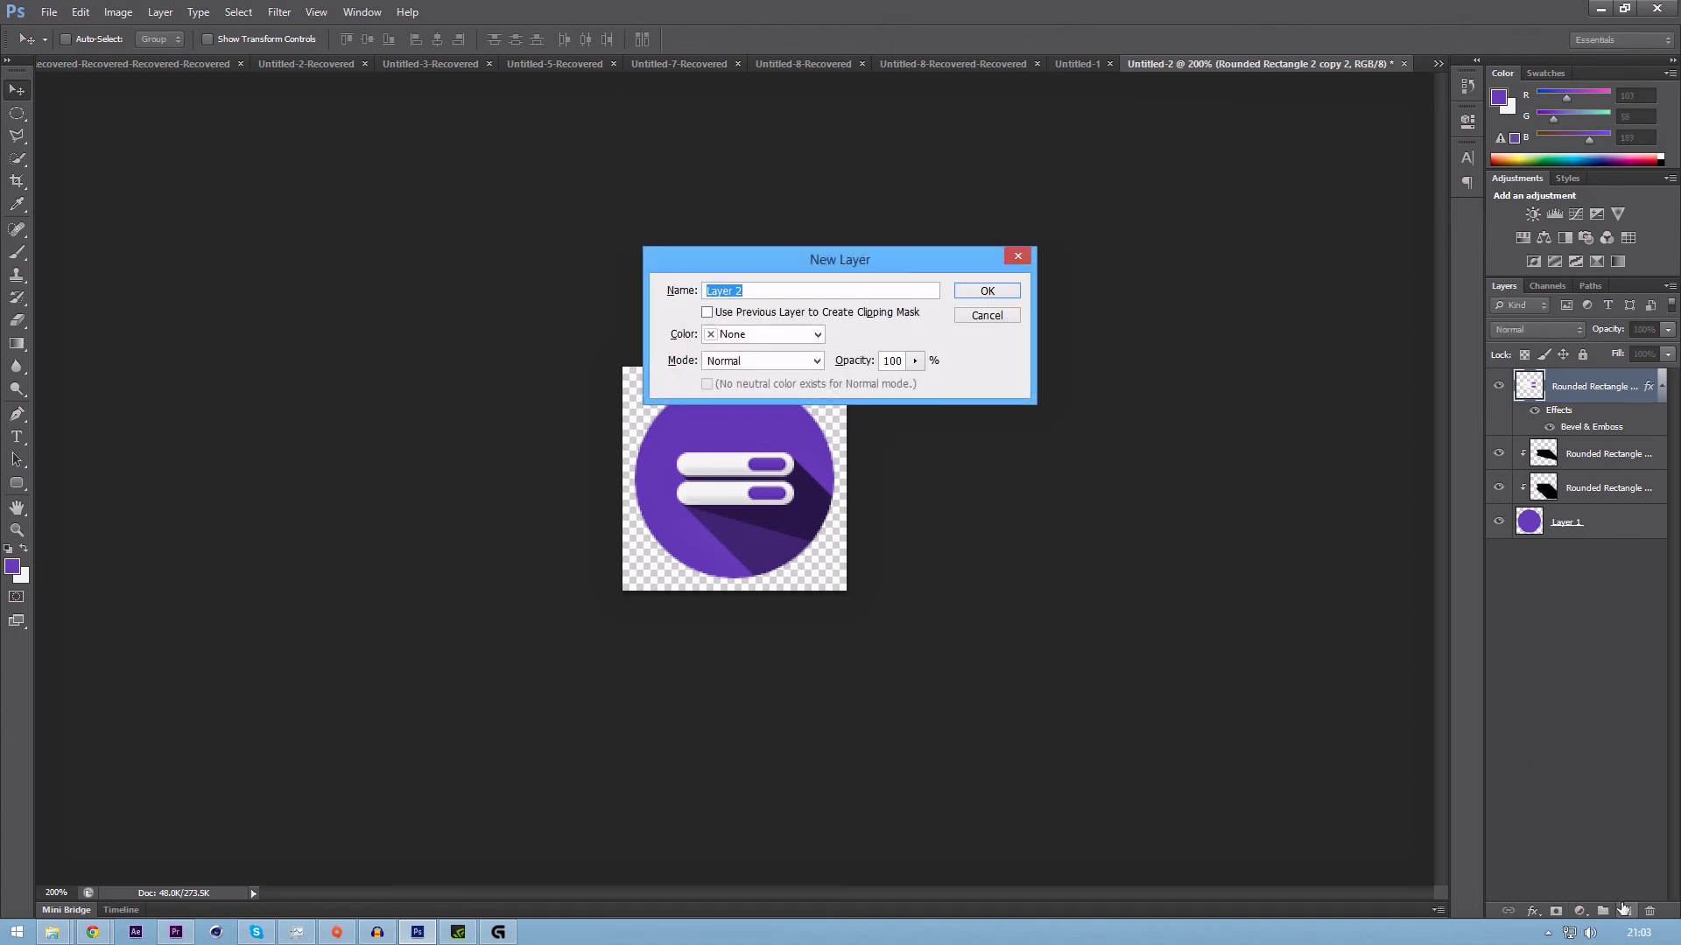
Create Layer 2 and draw a triangular polygonal selection over the icon's upper-left half.
{"action": "key", "text": "Return"}
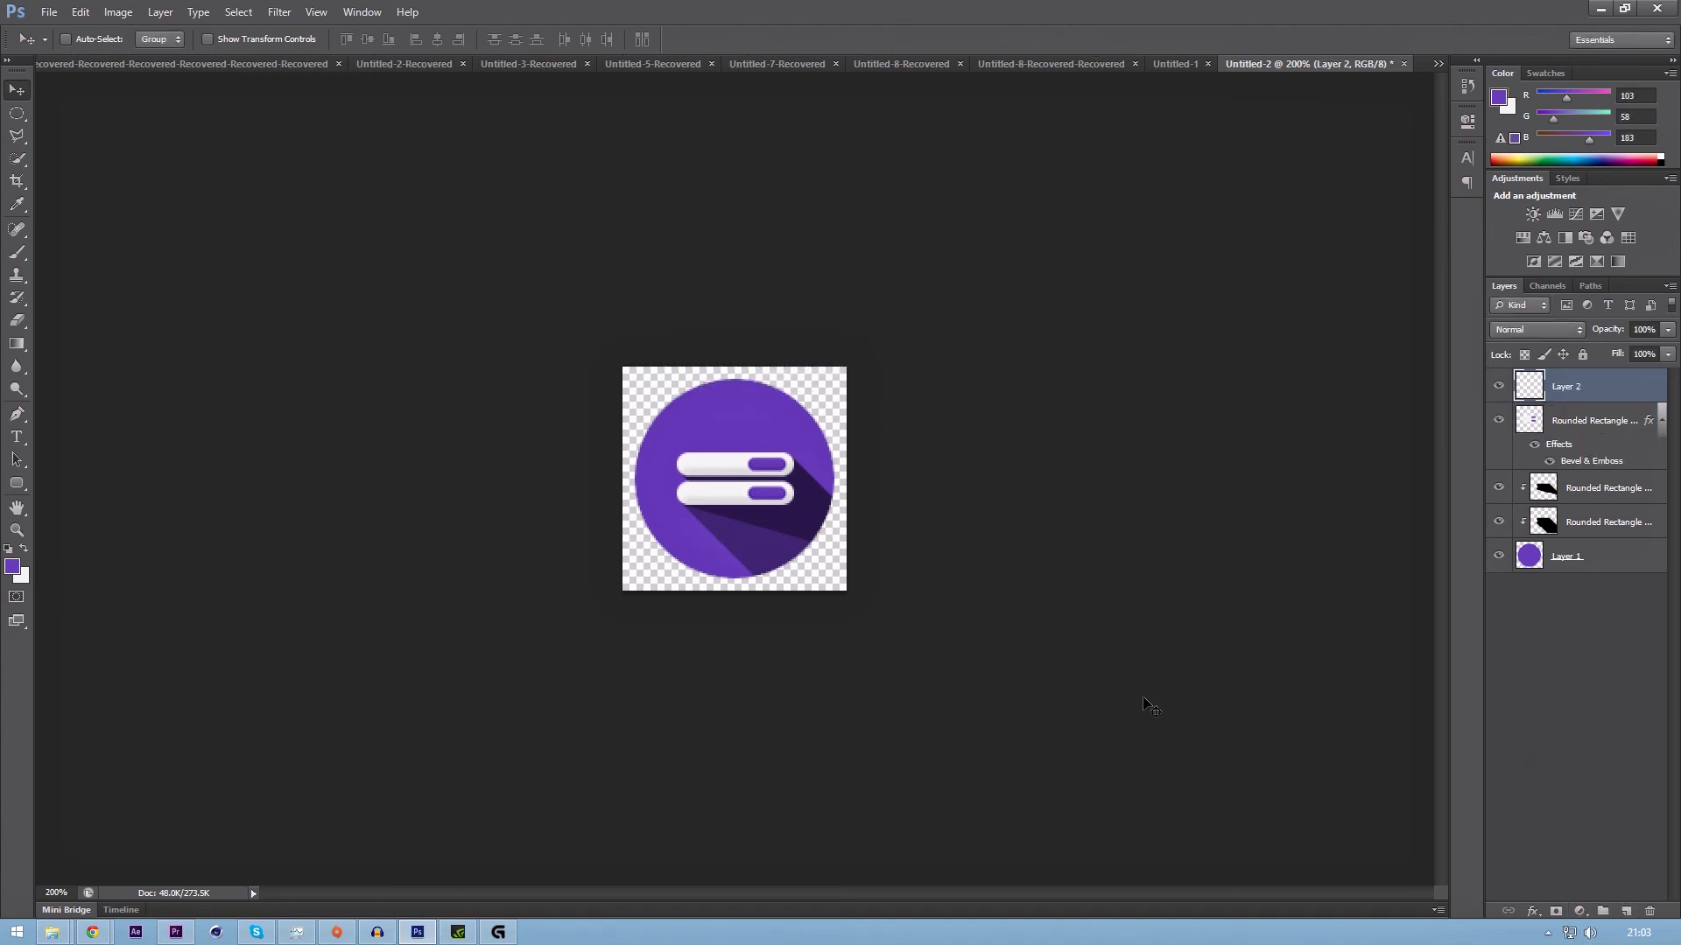
{"action": "left_click", "coordinate": [17, 135]}
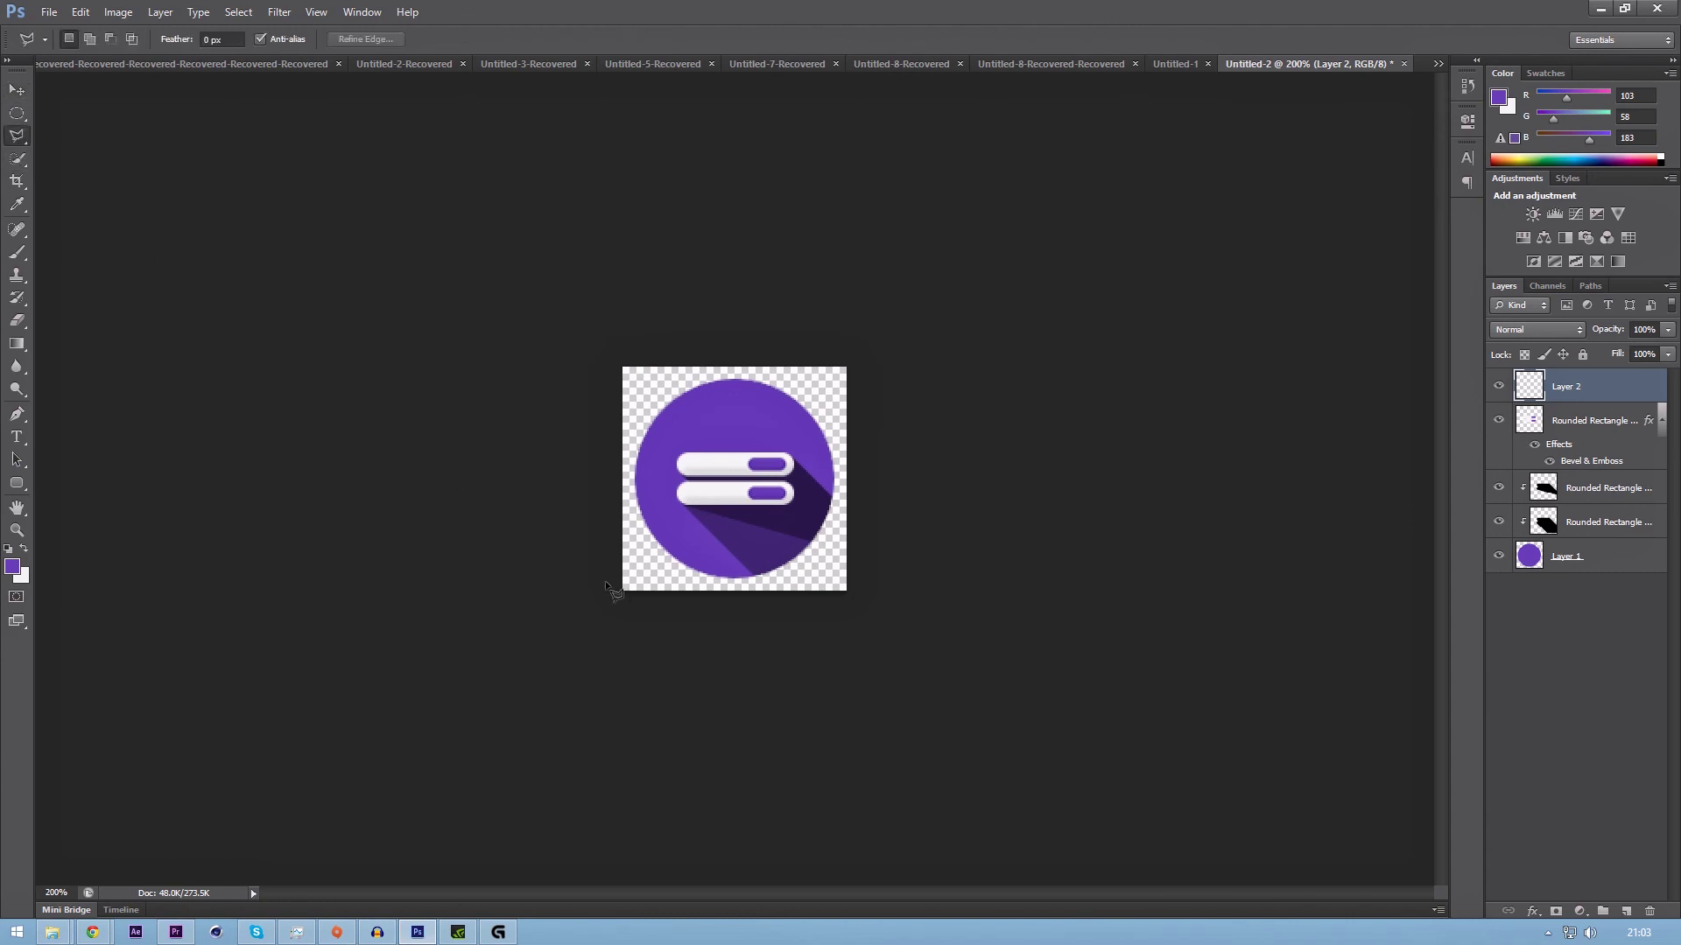
{"action": "left_click", "coordinate": [612, 606]}
{"action": "left_click", "coordinate": [935, 277]}
{"action": "left_click", "coordinate": [514, 289]}
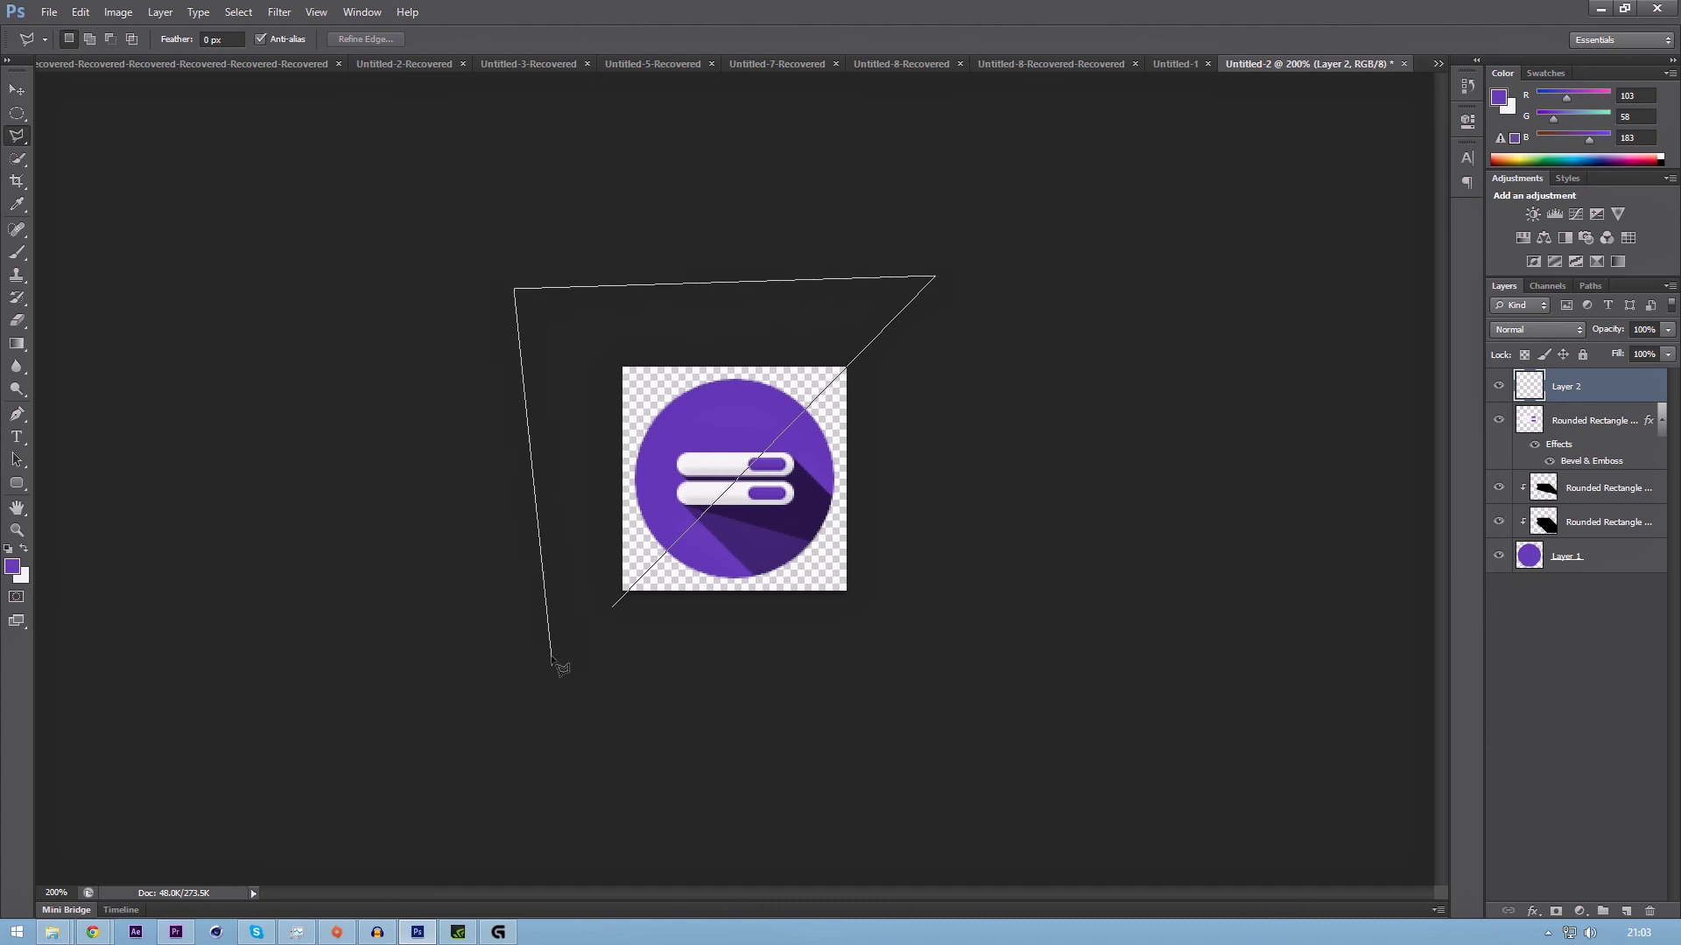
{"action": "left_click", "coordinate": [618, 614]}
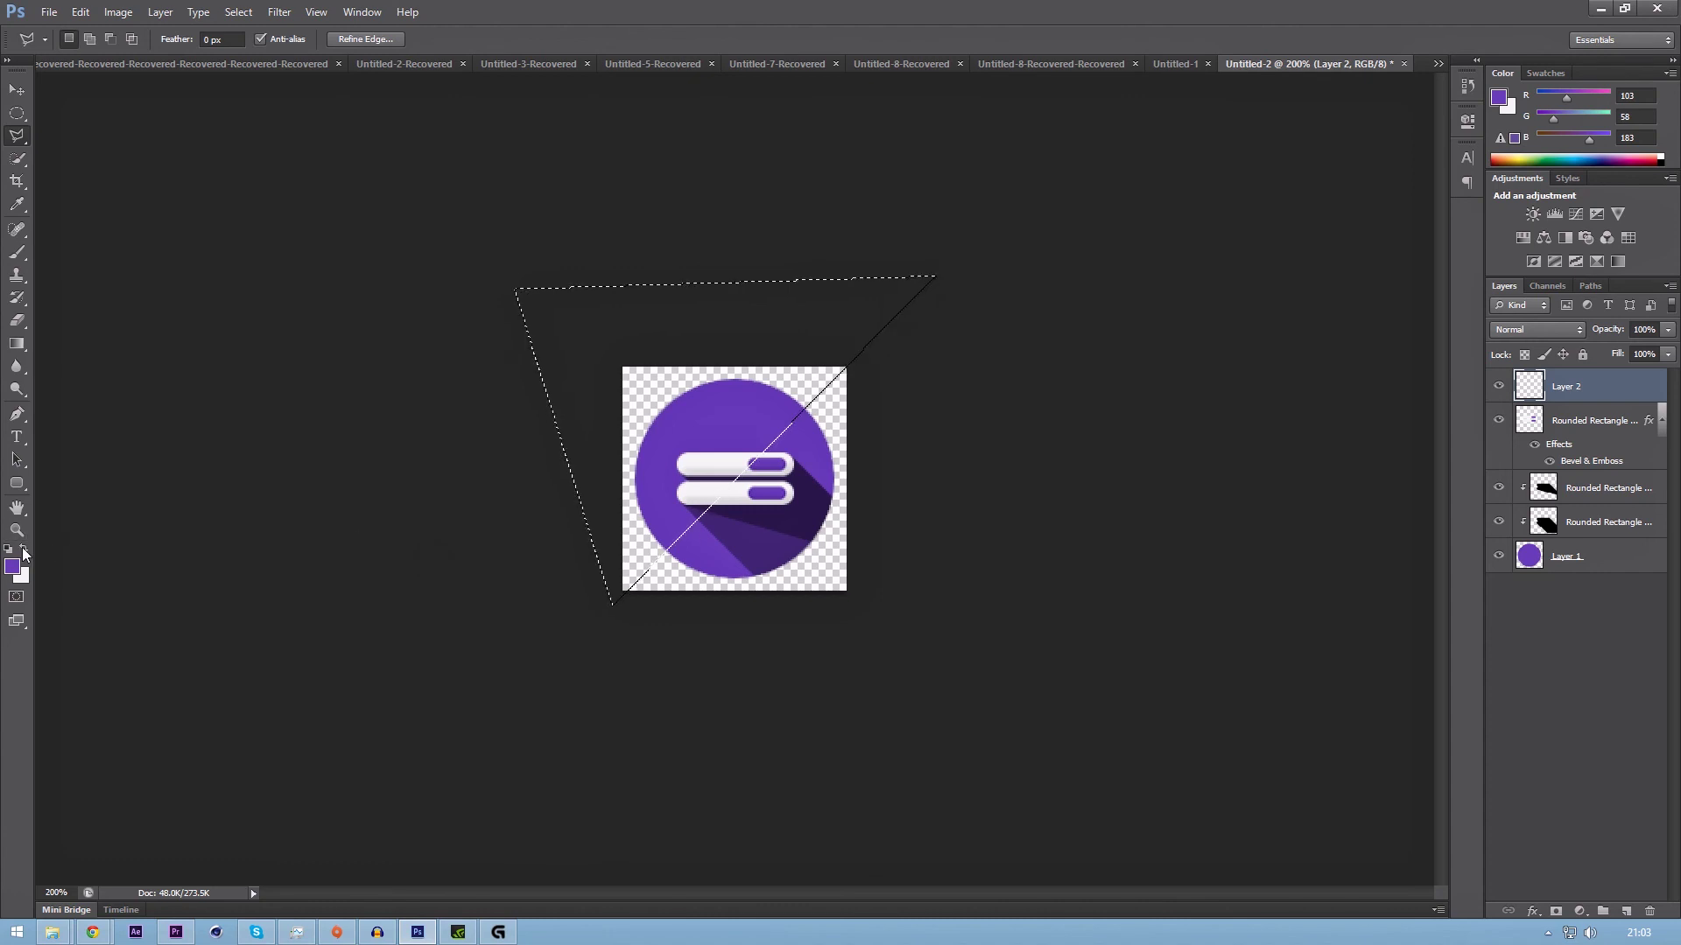
Fill the triangular selection with near-white f5f5f5 and deselect it.
{"action": "key", "text": "x"}
{"action": "key", "text": "alt+BackSpace"}
{"action": "key", "text": "ctrl+d"}
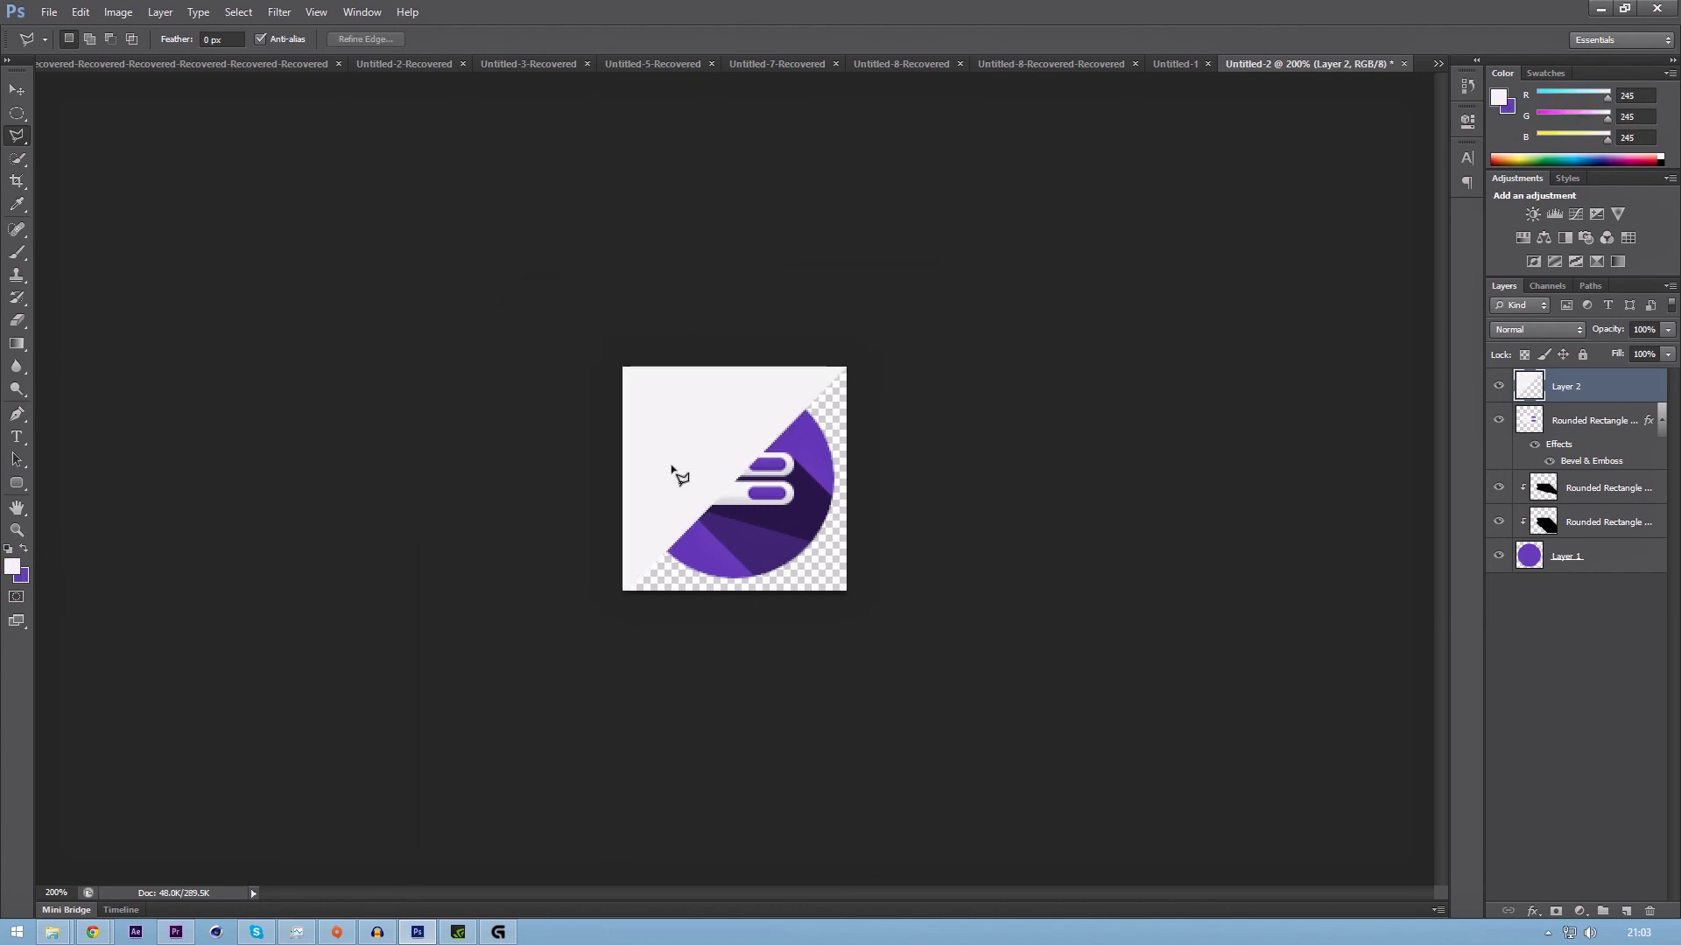
Erase most of the fill with a soft 100 px, 0%-hardness eraser, leaving a faint diagonal glaze.
{"action": "key", "text": "e"}
{"action": "right_click", "coordinate": [456, 426]}
{"action": "right_click", "coordinate": [705, 408]}
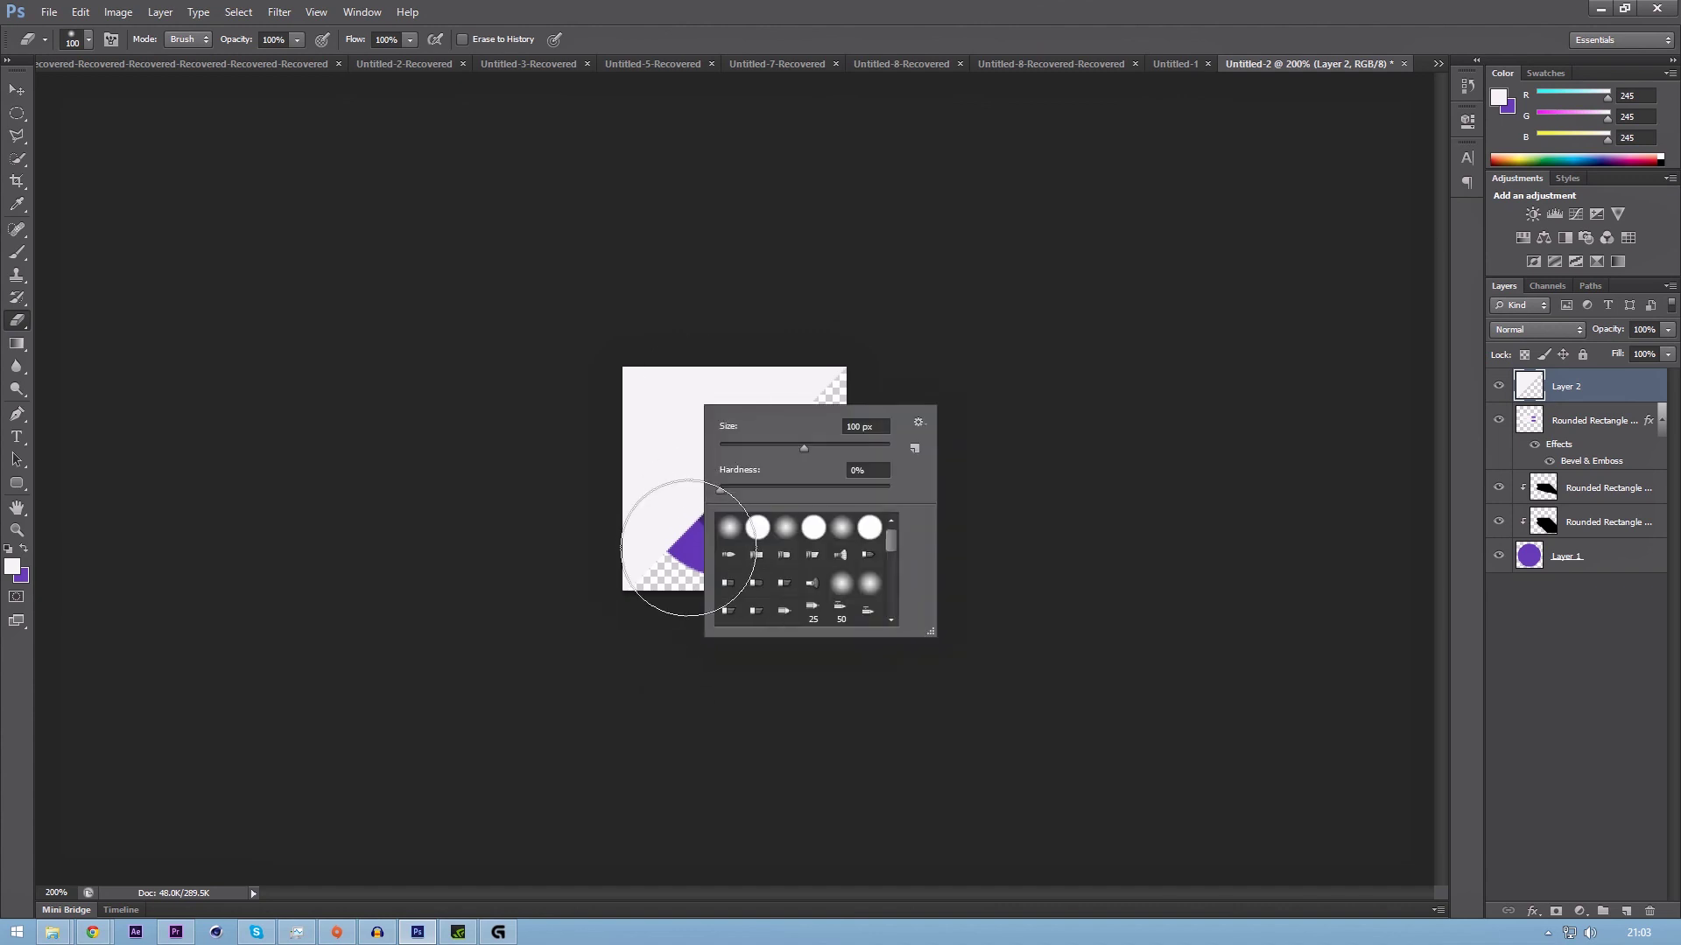
{"action": "left_click", "coordinate": [733, 488]}
{"action": "key", "text": "Return"}
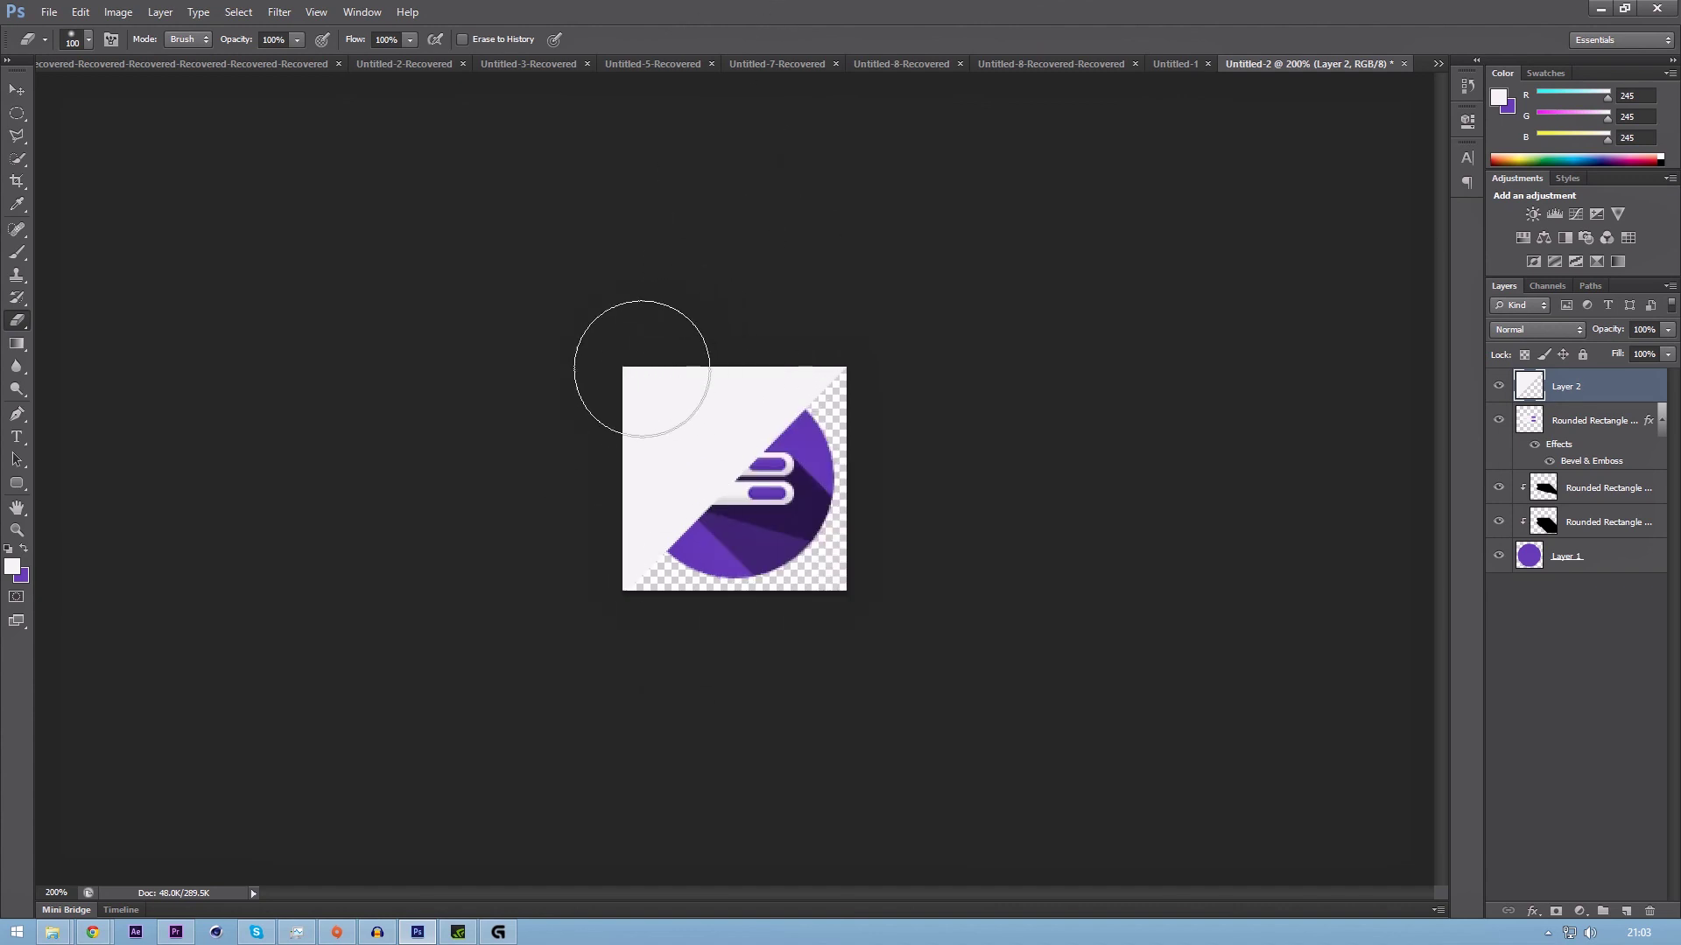
{"action": "mouse_move", "coordinate": [622, 390]}
{"action": "left_mouse_down"}
{"action": "mouse_move", "coordinate": [642, 343]}
{"action": "mouse_move", "coordinate": [638, 377]}
{"action": "mouse_move", "coordinate": [760, 323]}
{"action": "left_mouse_up"}
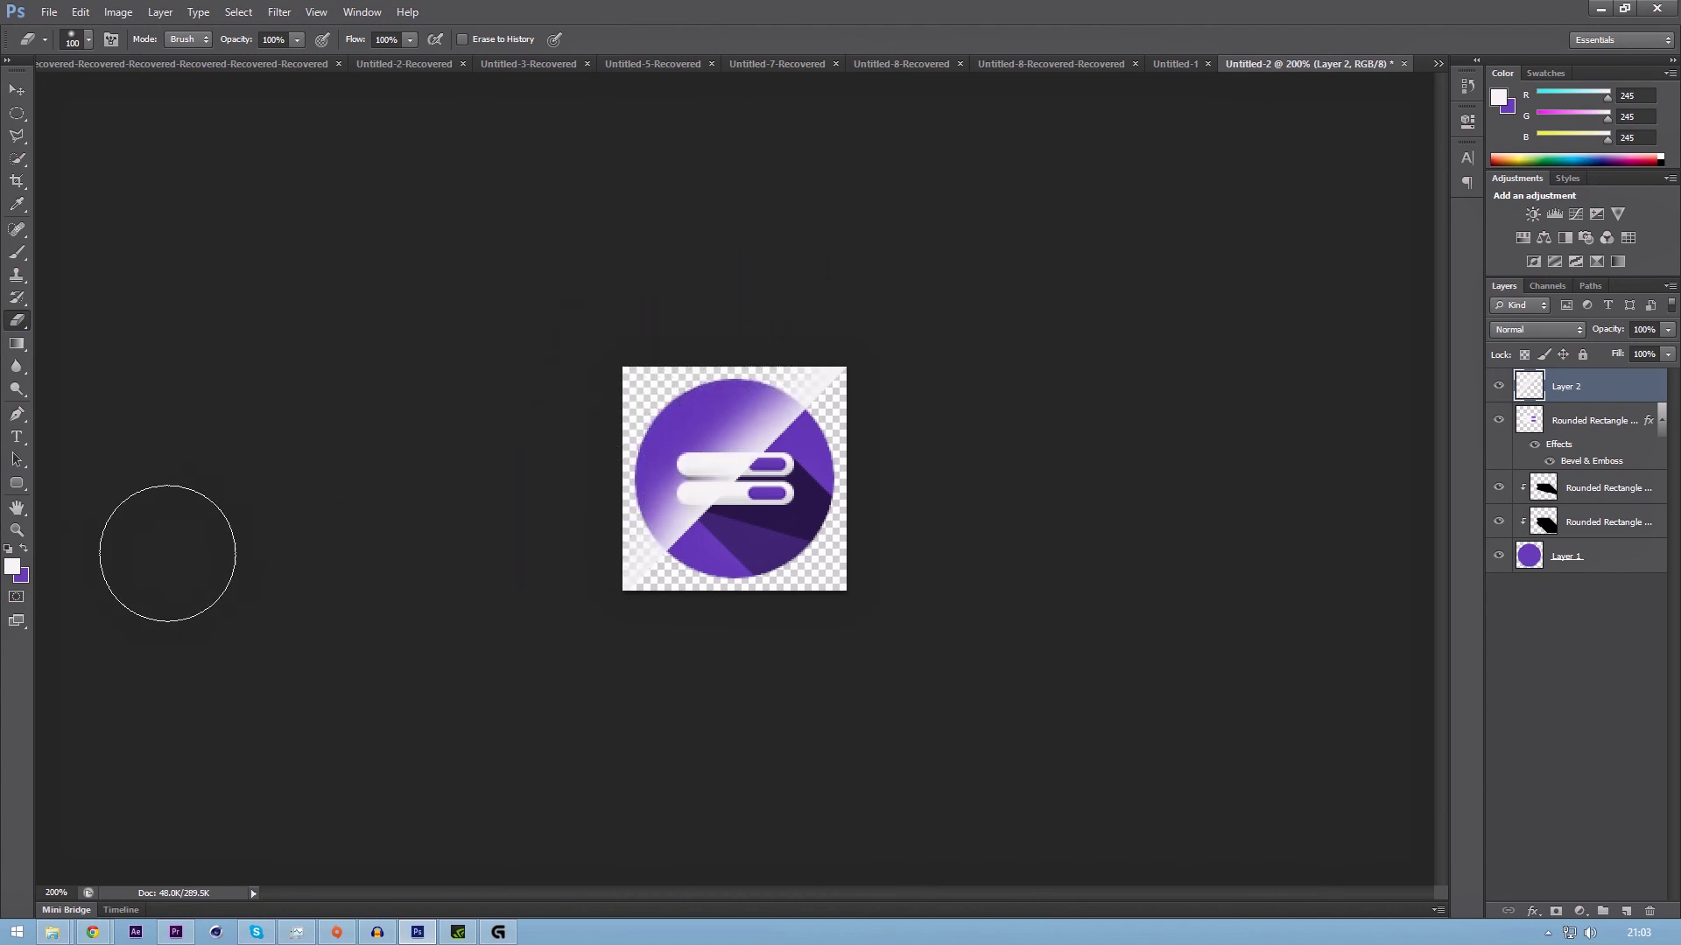
{"action": "key", "text": "v"}
{"action": "key", "text": "e"}
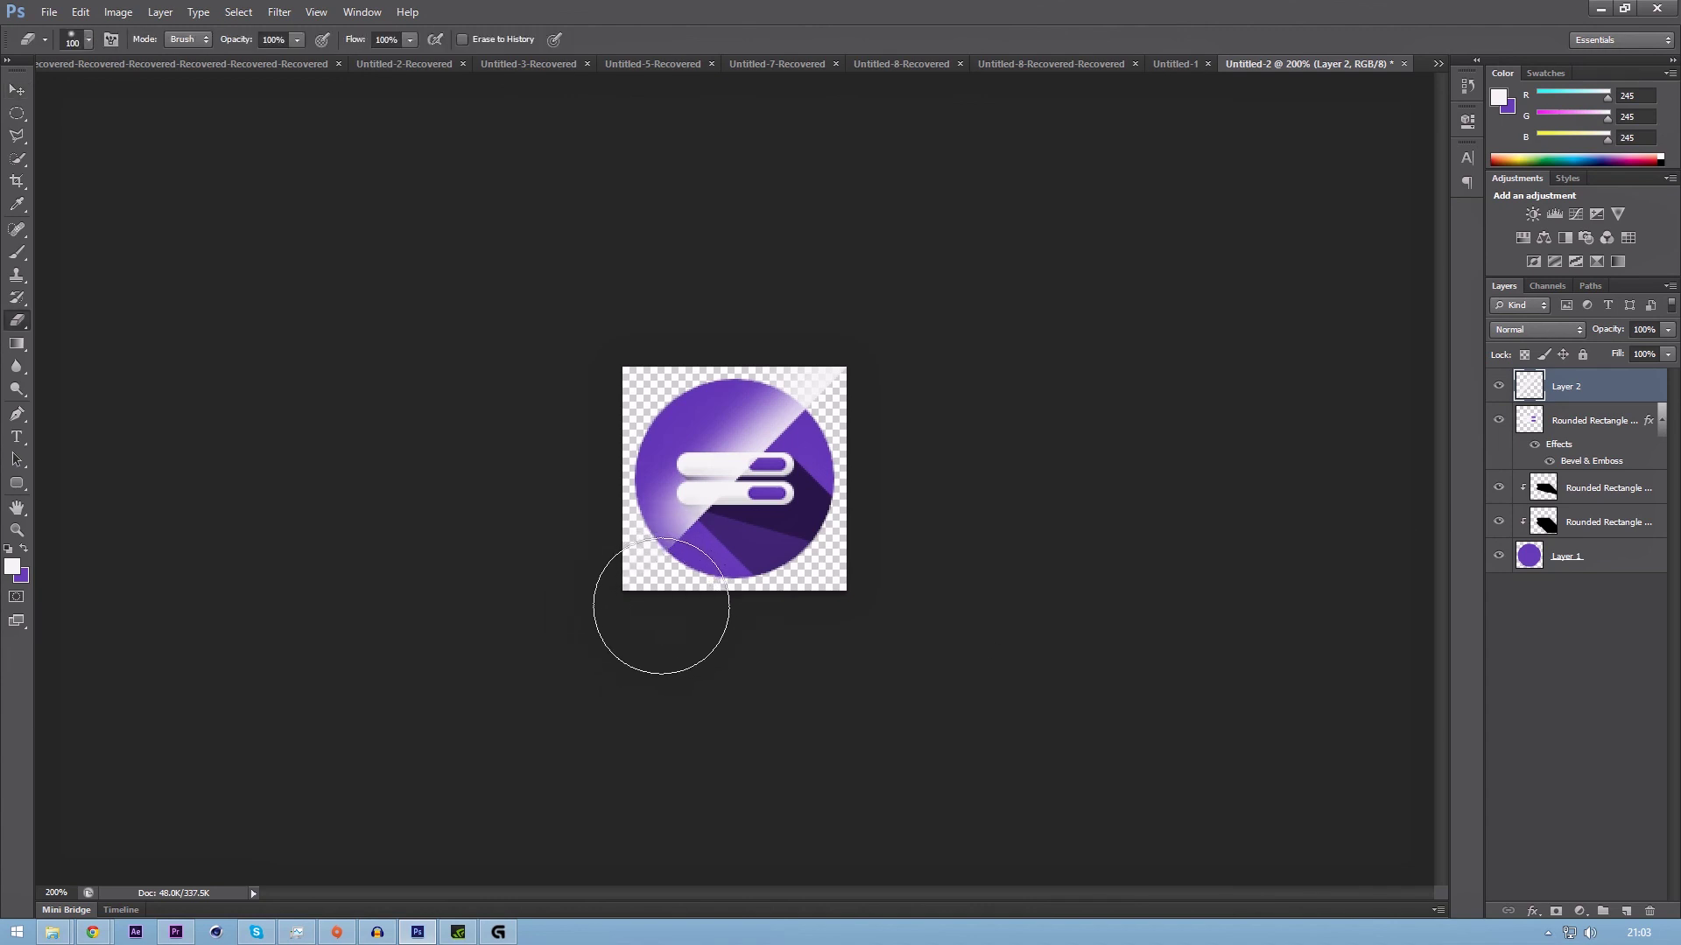
{"action": "mouse_move", "coordinate": [846, 339]}
{"action": "left_mouse_down"}
{"action": "mouse_move", "coordinate": [817, 349]}
{"action": "mouse_move", "coordinate": [831, 338]}
{"action": "left_mouse_up"}
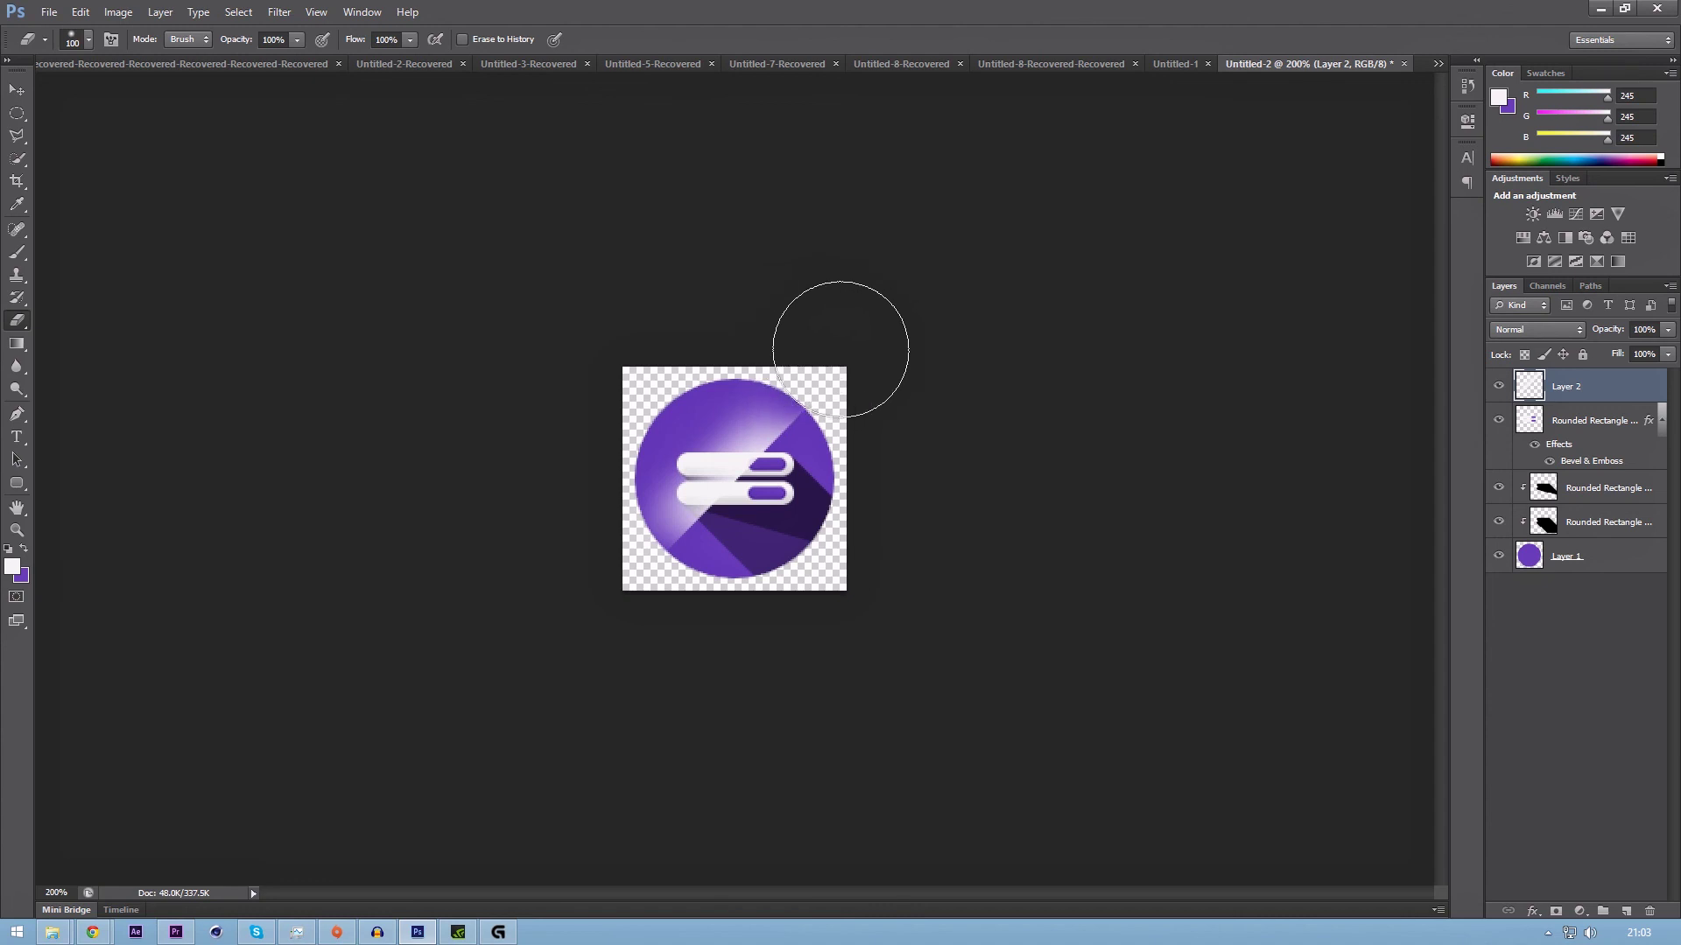
Add a drop shadow to Layer 2 (the white glaze) at 34% opacity and 4 px size.
{"action": "key", "text": "v"}
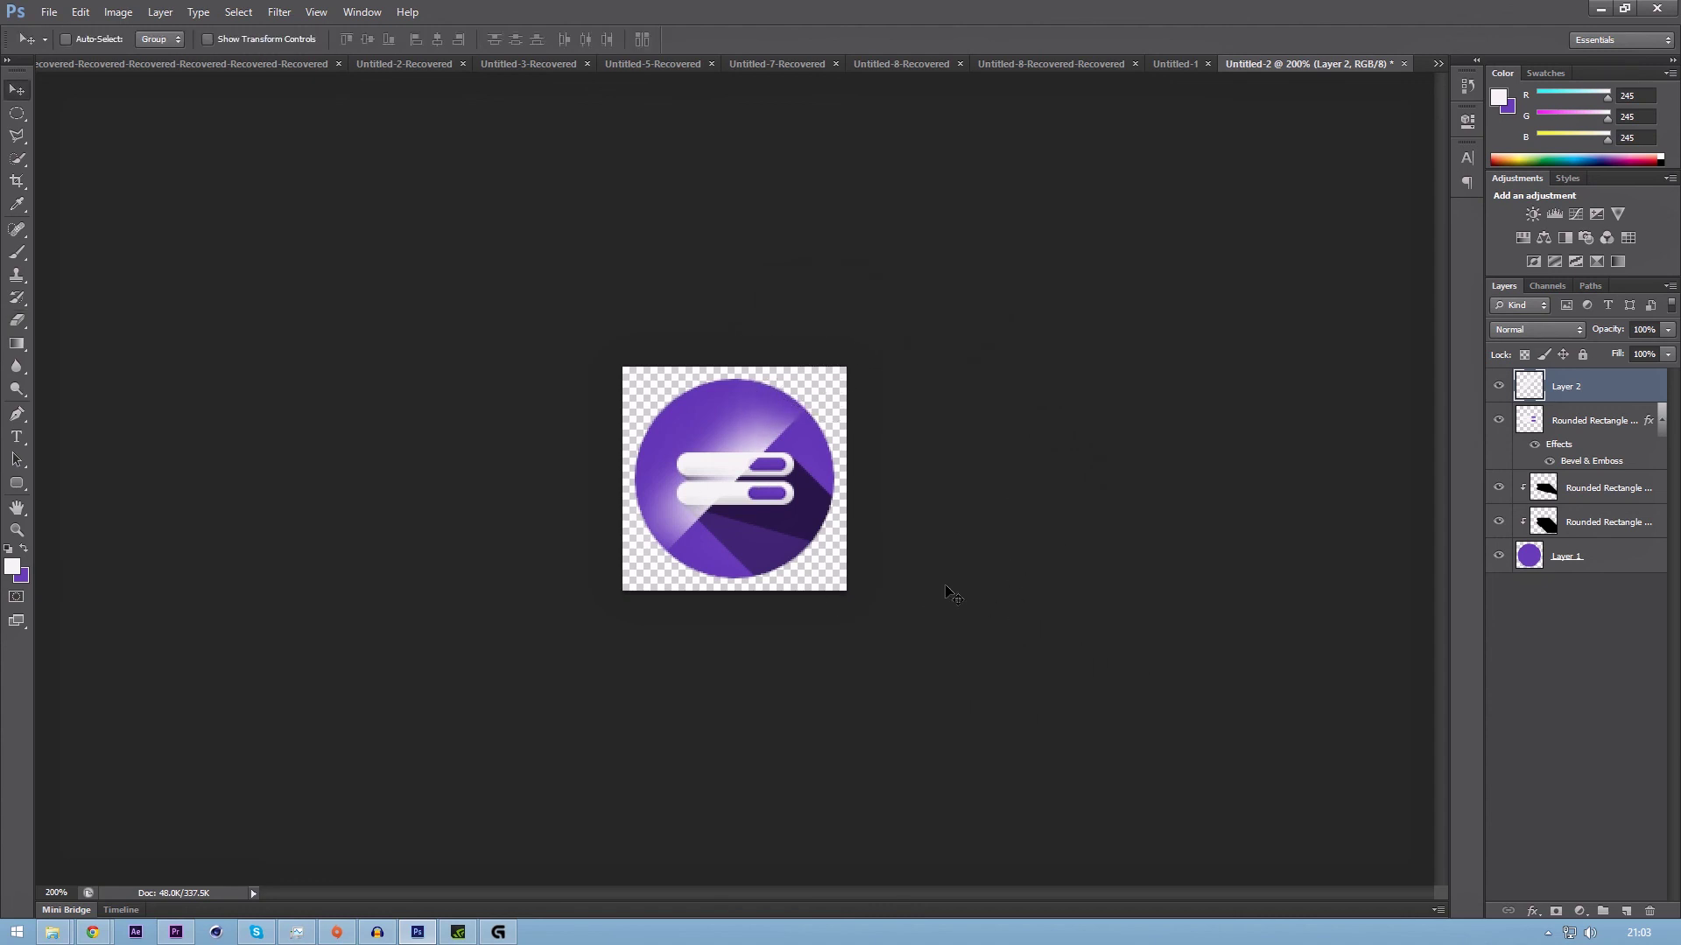
{"action": "double_click", "coordinate": [1633, 387]}
{"action": "left_click", "coordinate": [1085, 560]}
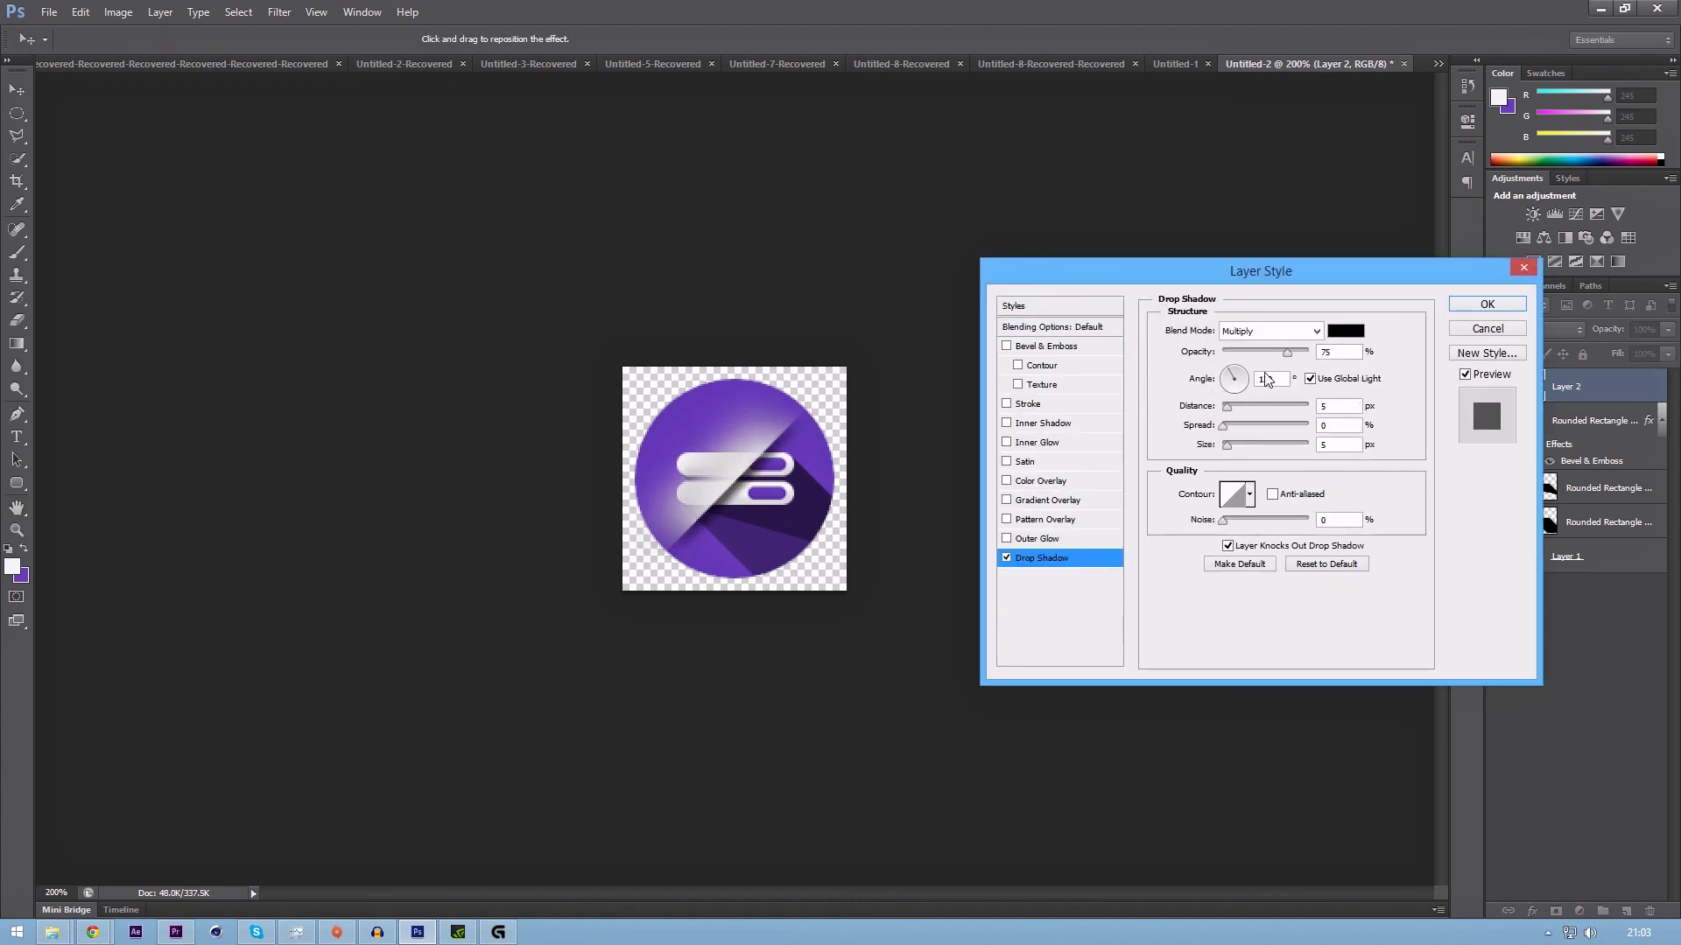
{"action": "left_click_drag", "start_coordinate": [1287, 353], "coordinate": [1251, 361]}
{"action": "left_click", "coordinate": [1229, 445]}
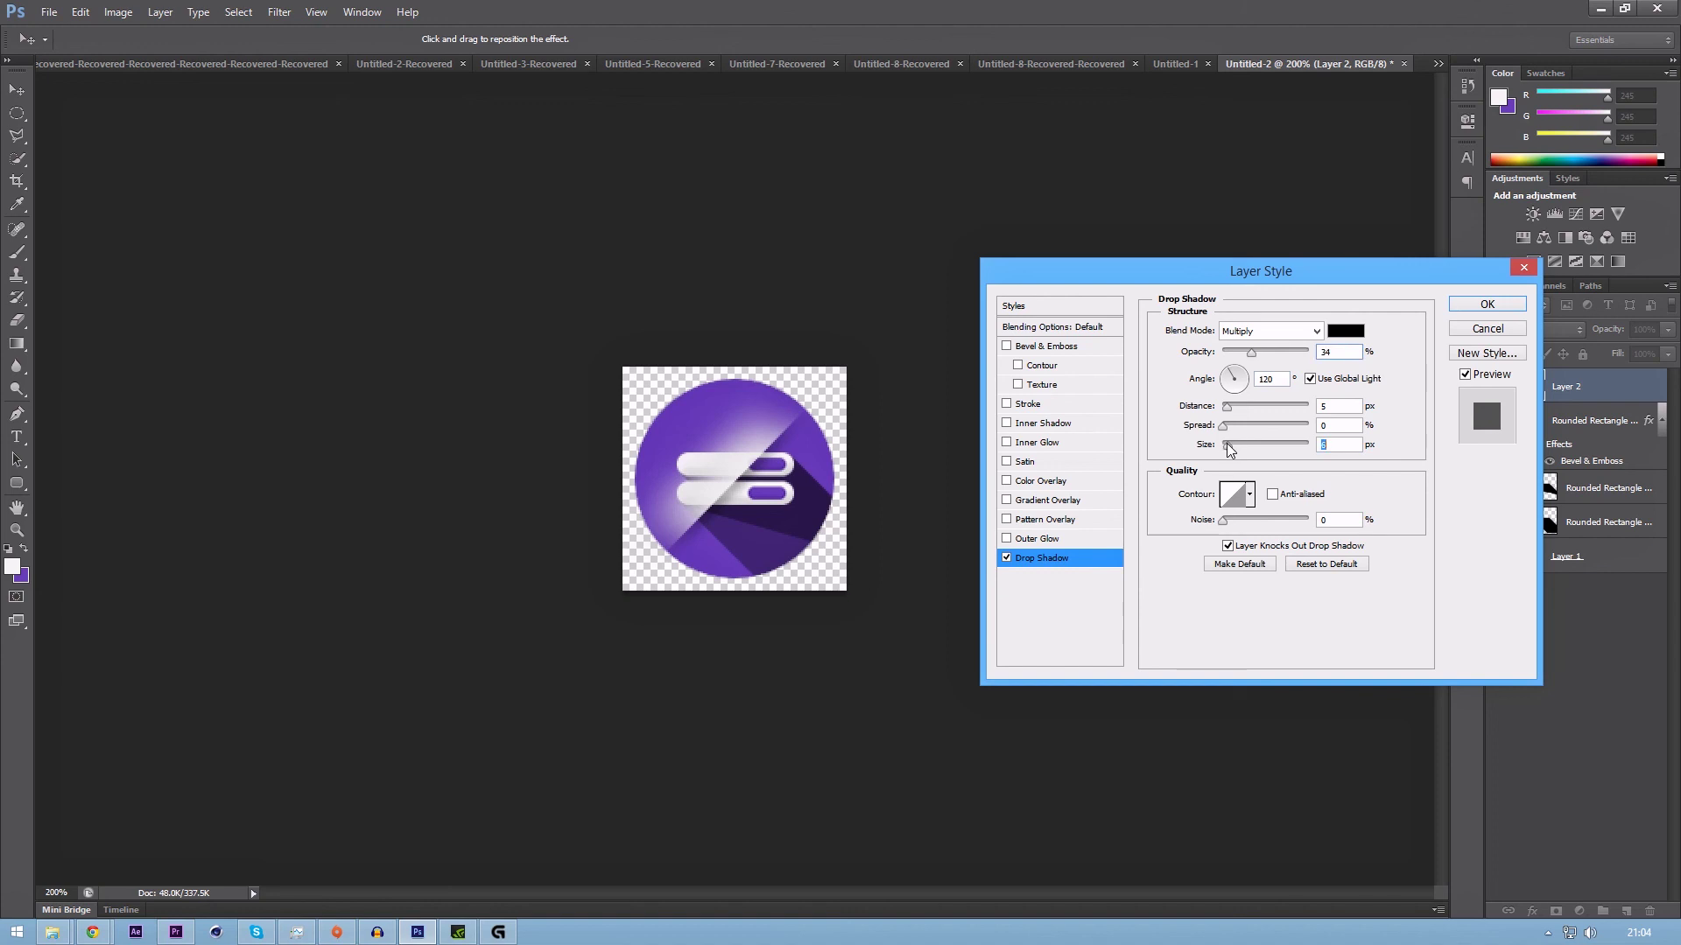
{"action": "left_click_drag", "start_coordinate": [1231, 448], "coordinate": [1225, 448]}
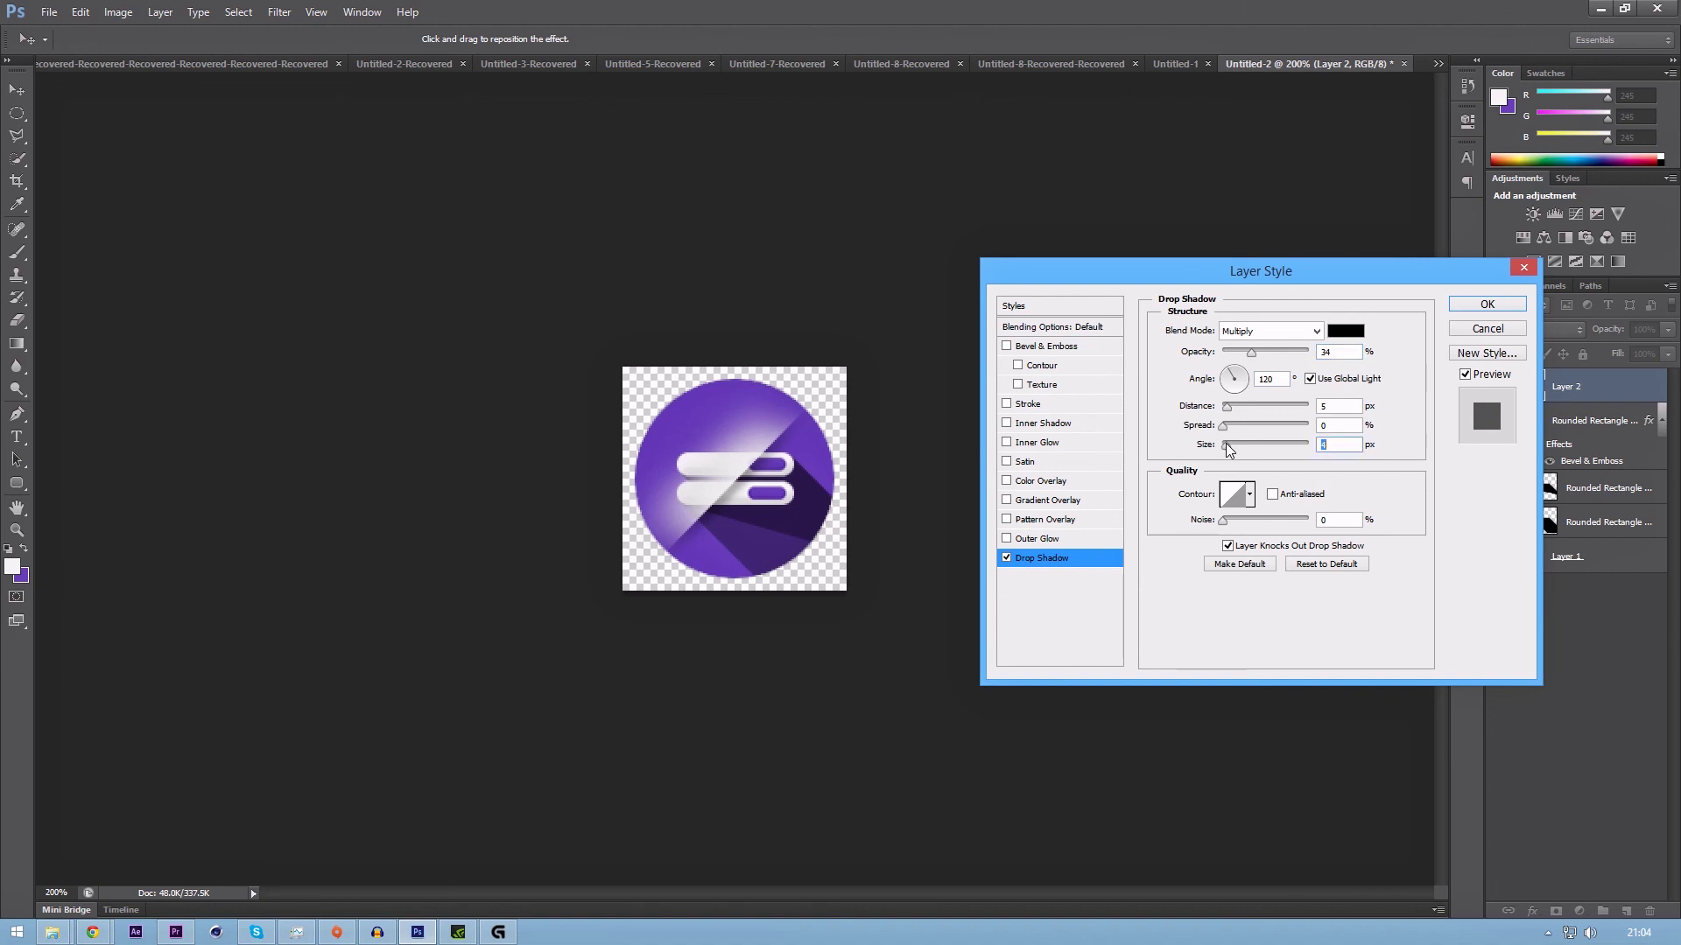
{"action": "left_click", "coordinate": [1488, 306]}
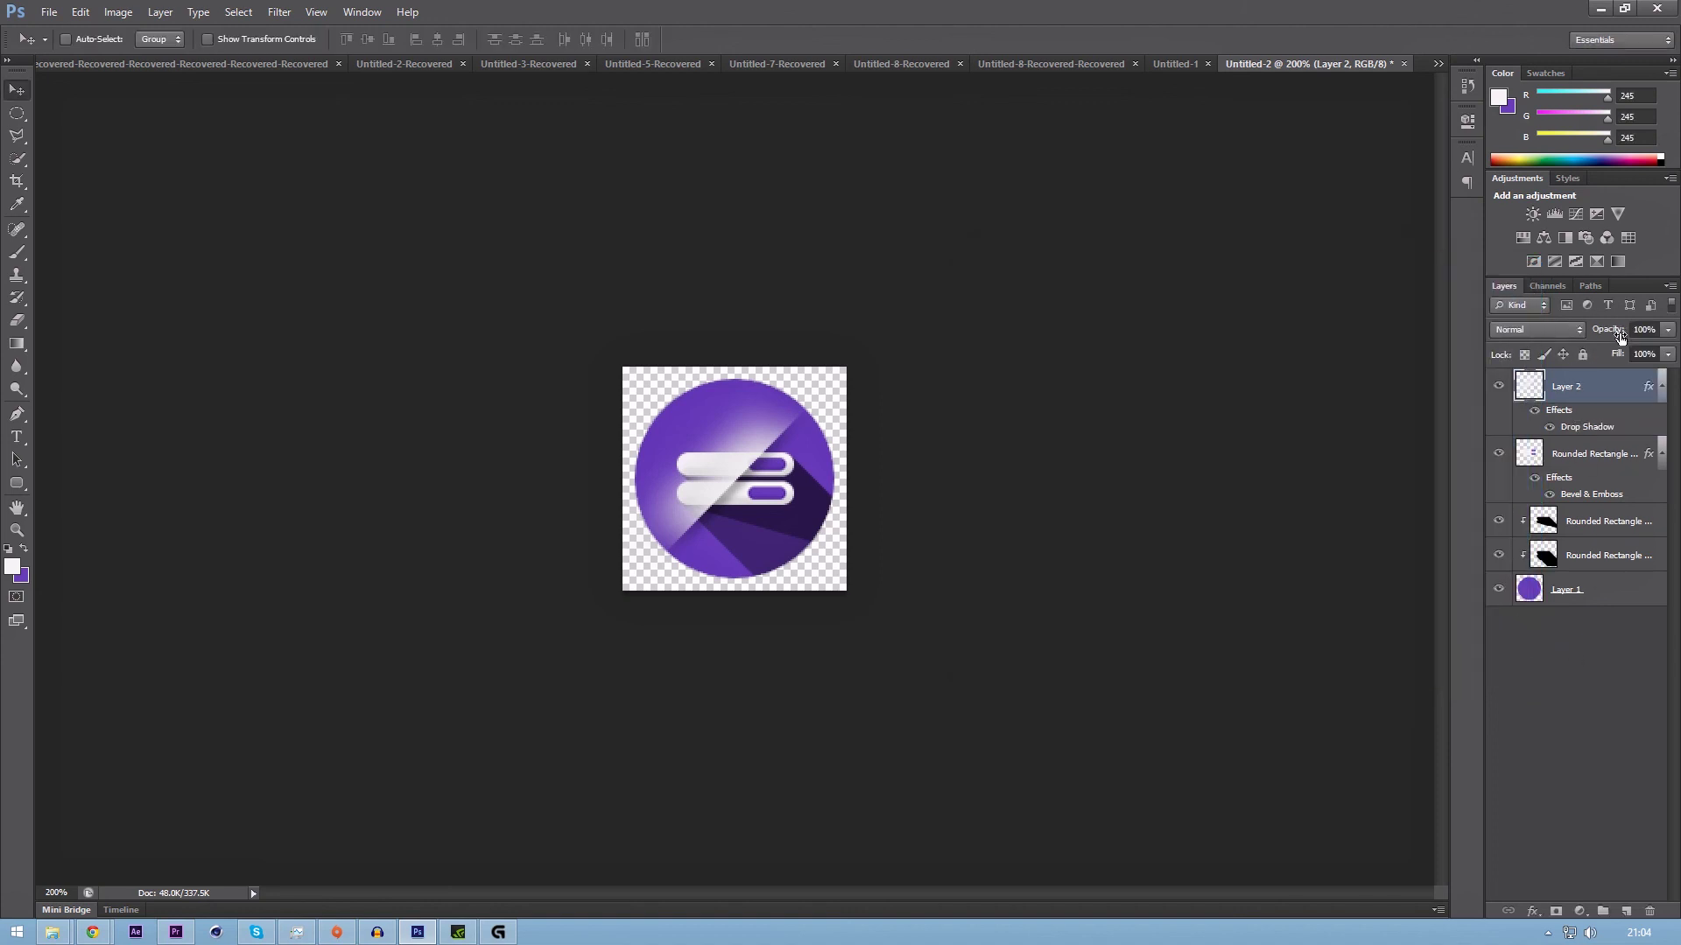
Lower Layer 2's opacity to 47%, then fade it further to 24%.
{"action": "left_click_drag", "start_coordinate": [1618, 336], "coordinate": [1598, 336]}
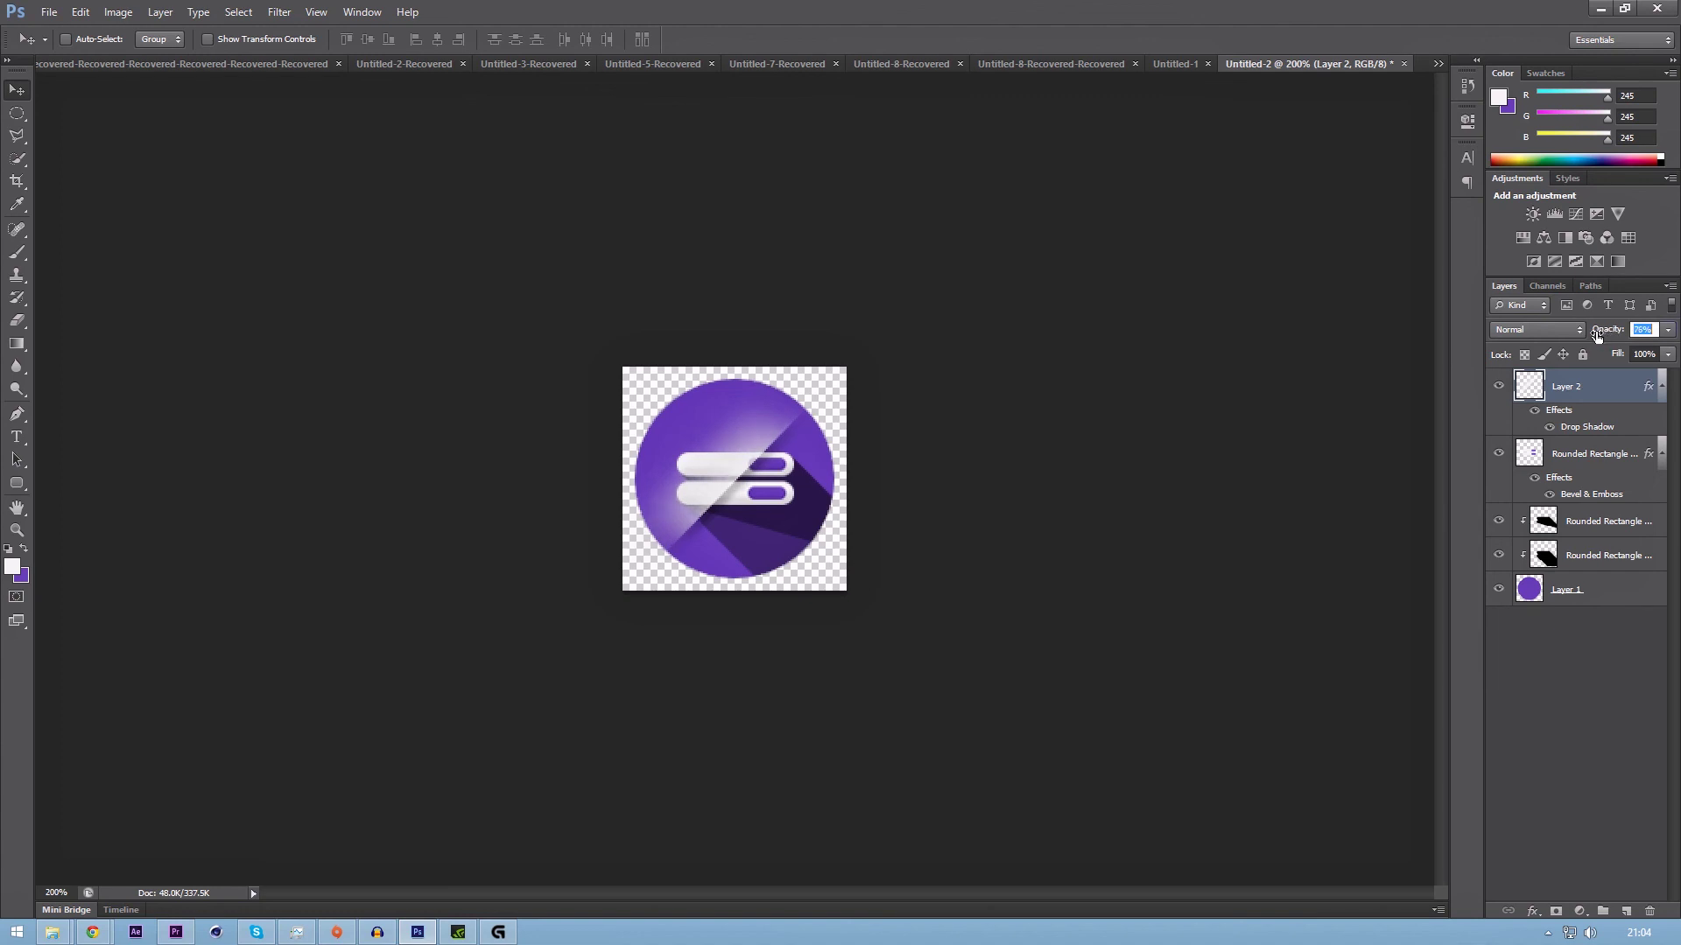
{"action": "type", "text": "47"}
{"action": "key", "text": "Return"}
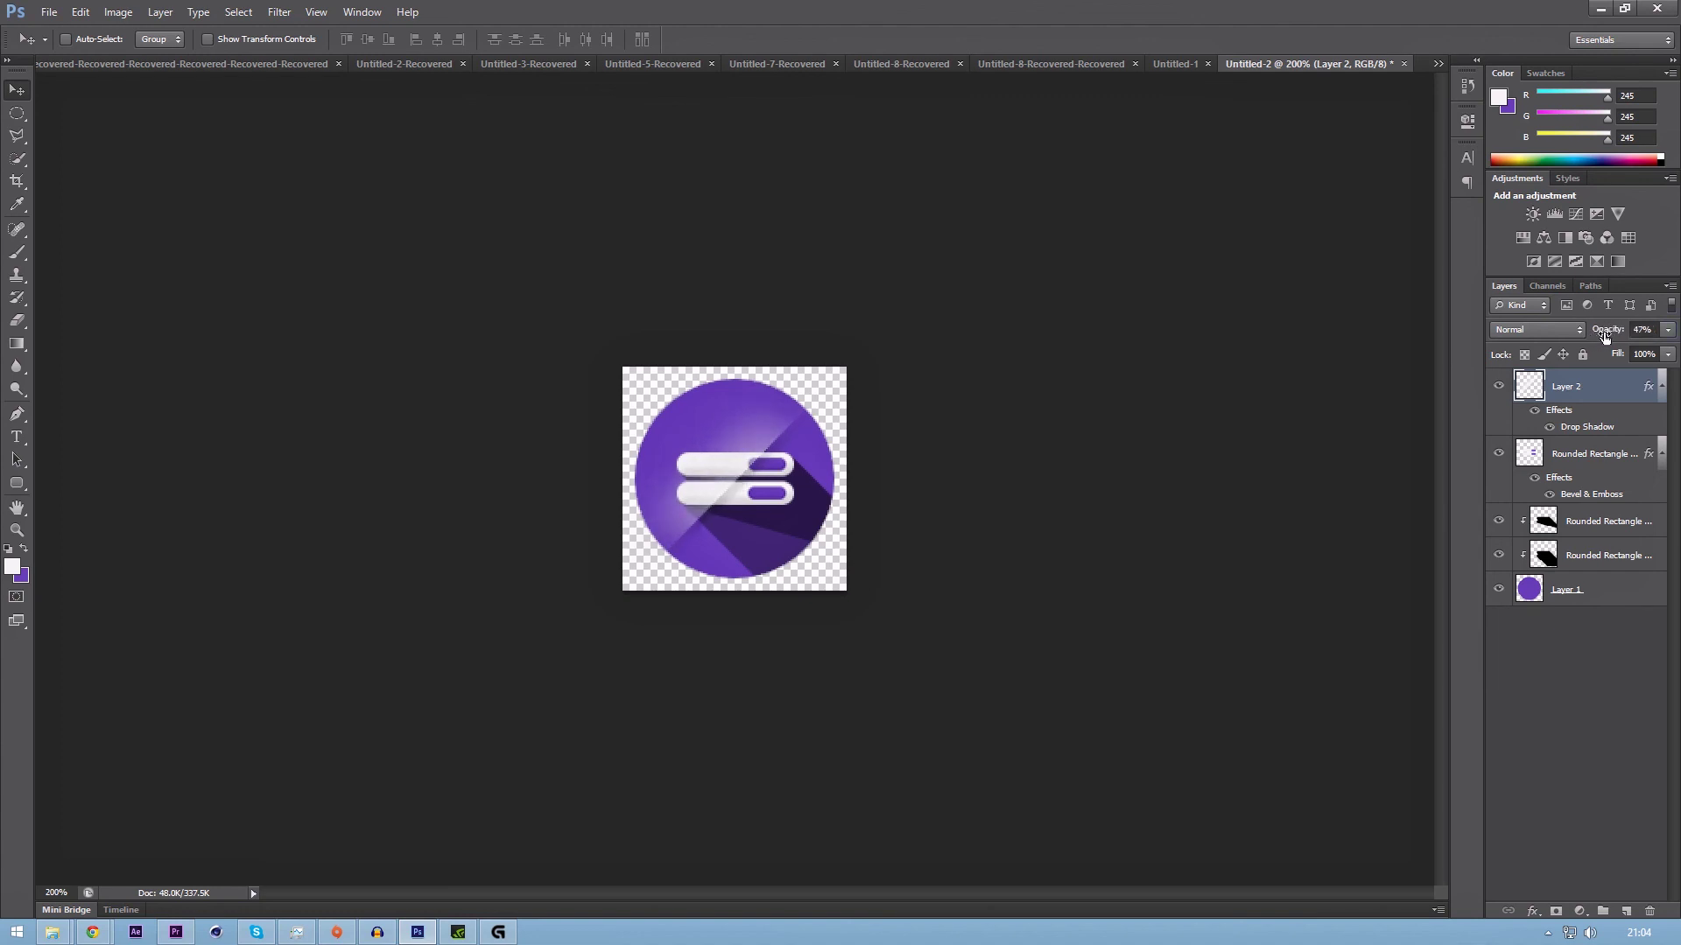
{"action": "left_click", "coordinate": [1607, 336]}
{"action": "left_click_drag", "start_coordinate": [1608, 335], "coordinate": [1607, 335]}
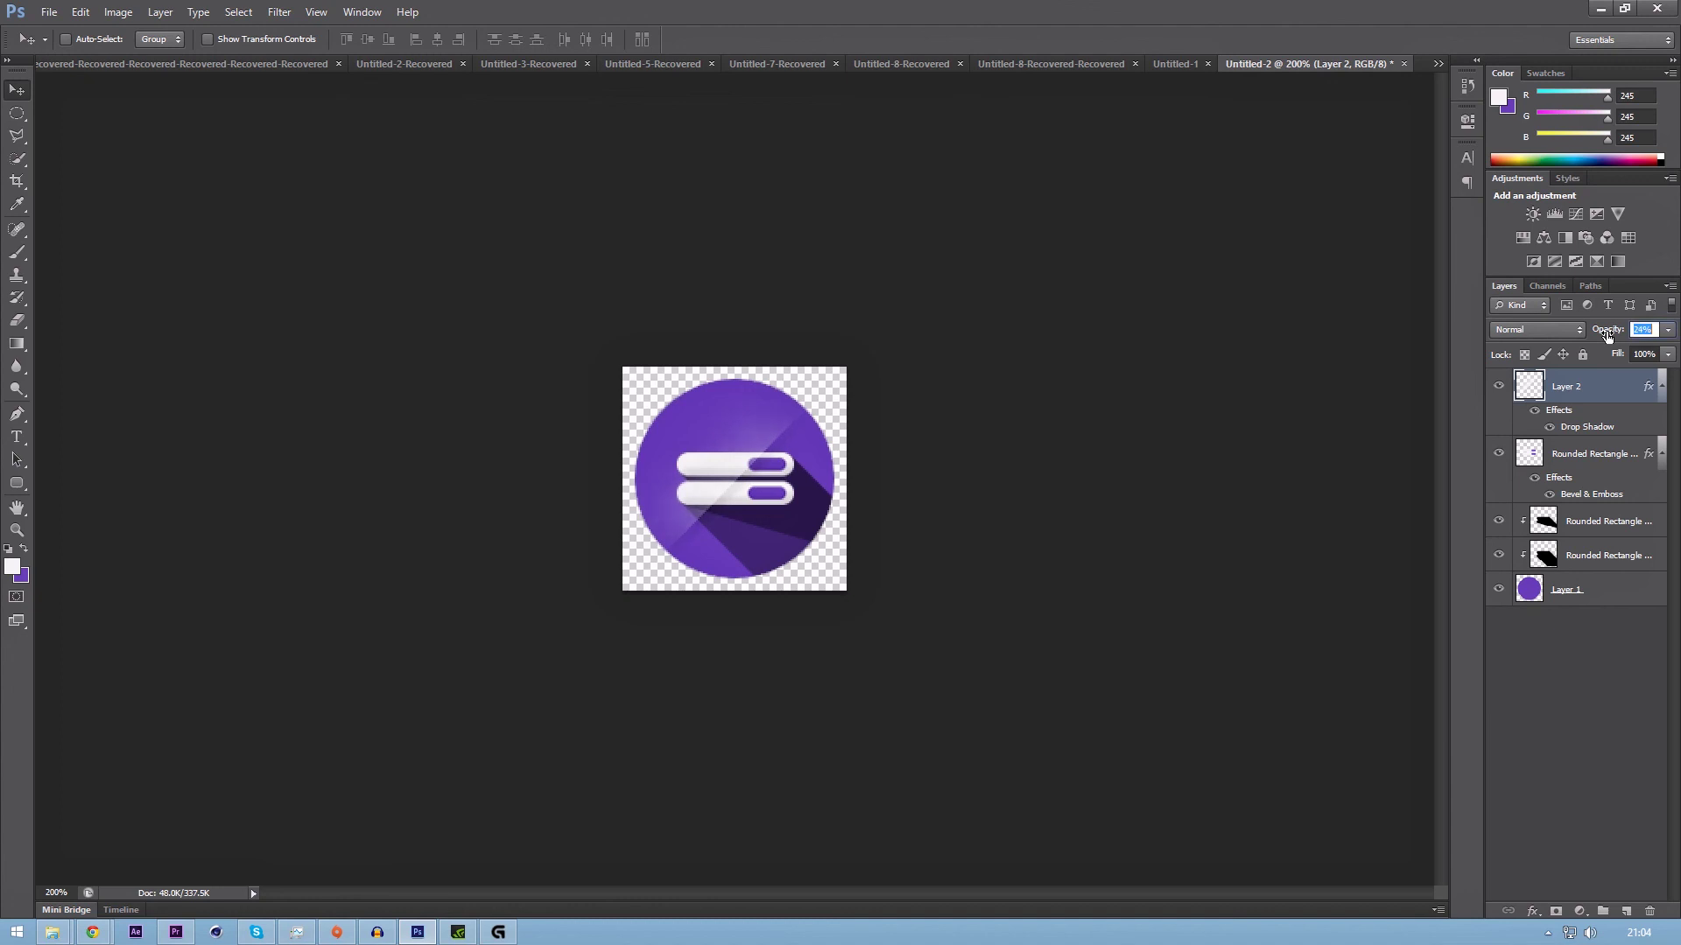
{"action": "key", "text": "ctrl+minus"}
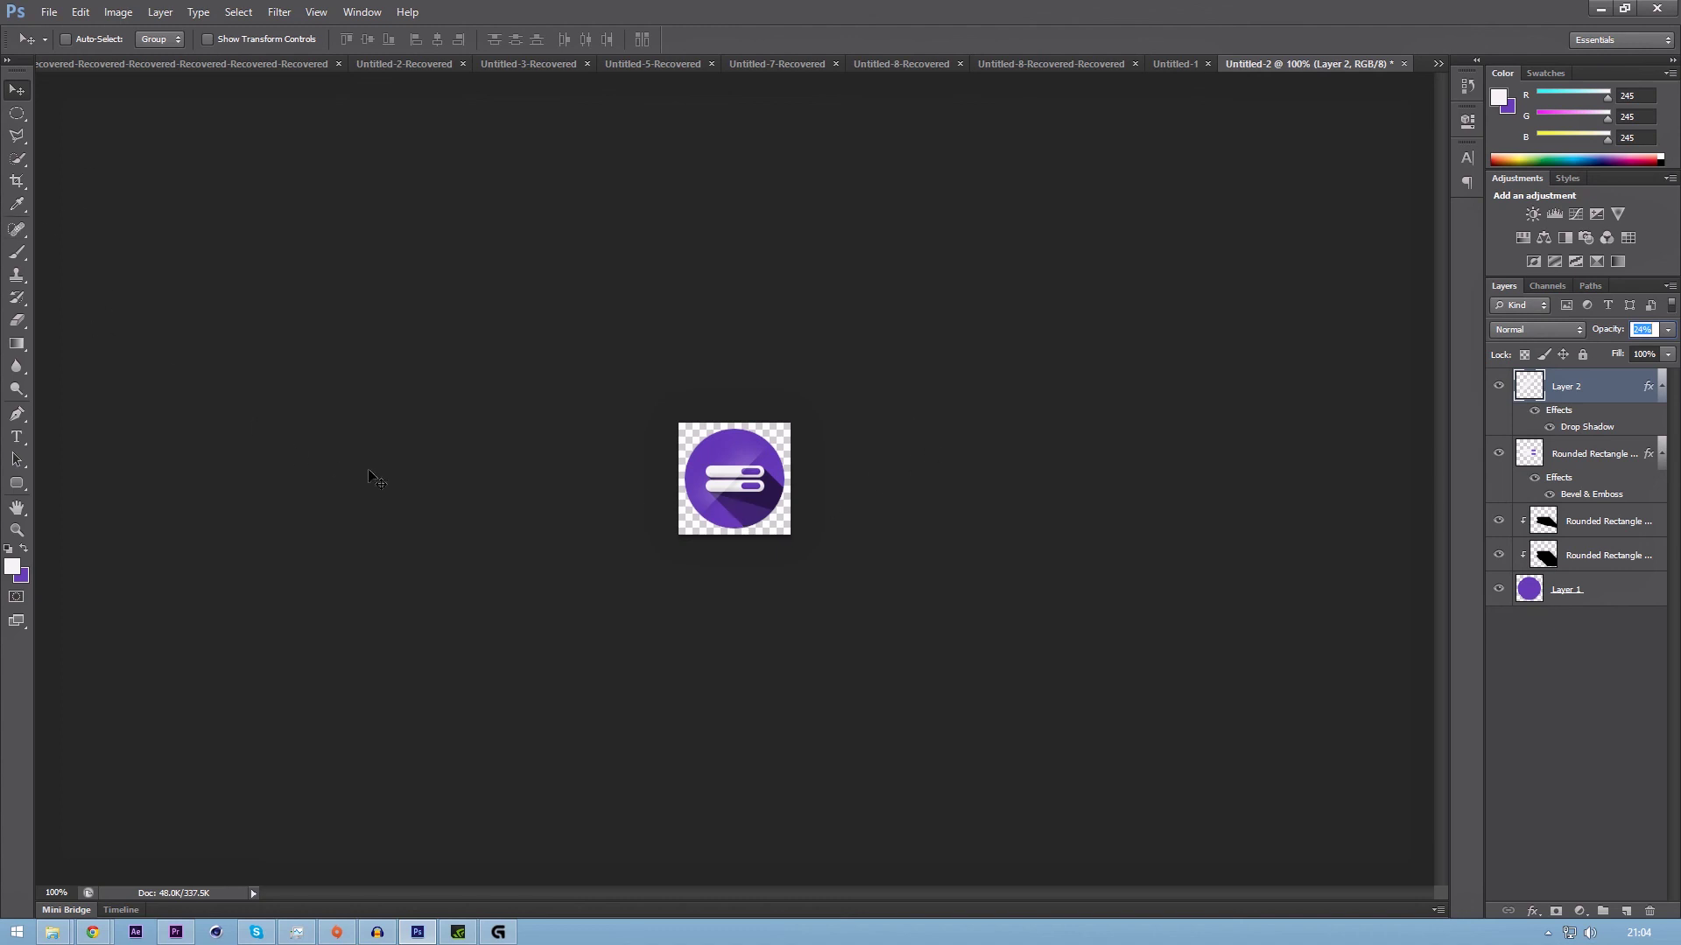
{"action": "key", "text": "Return"}
{"action": "key", "text": "e"}
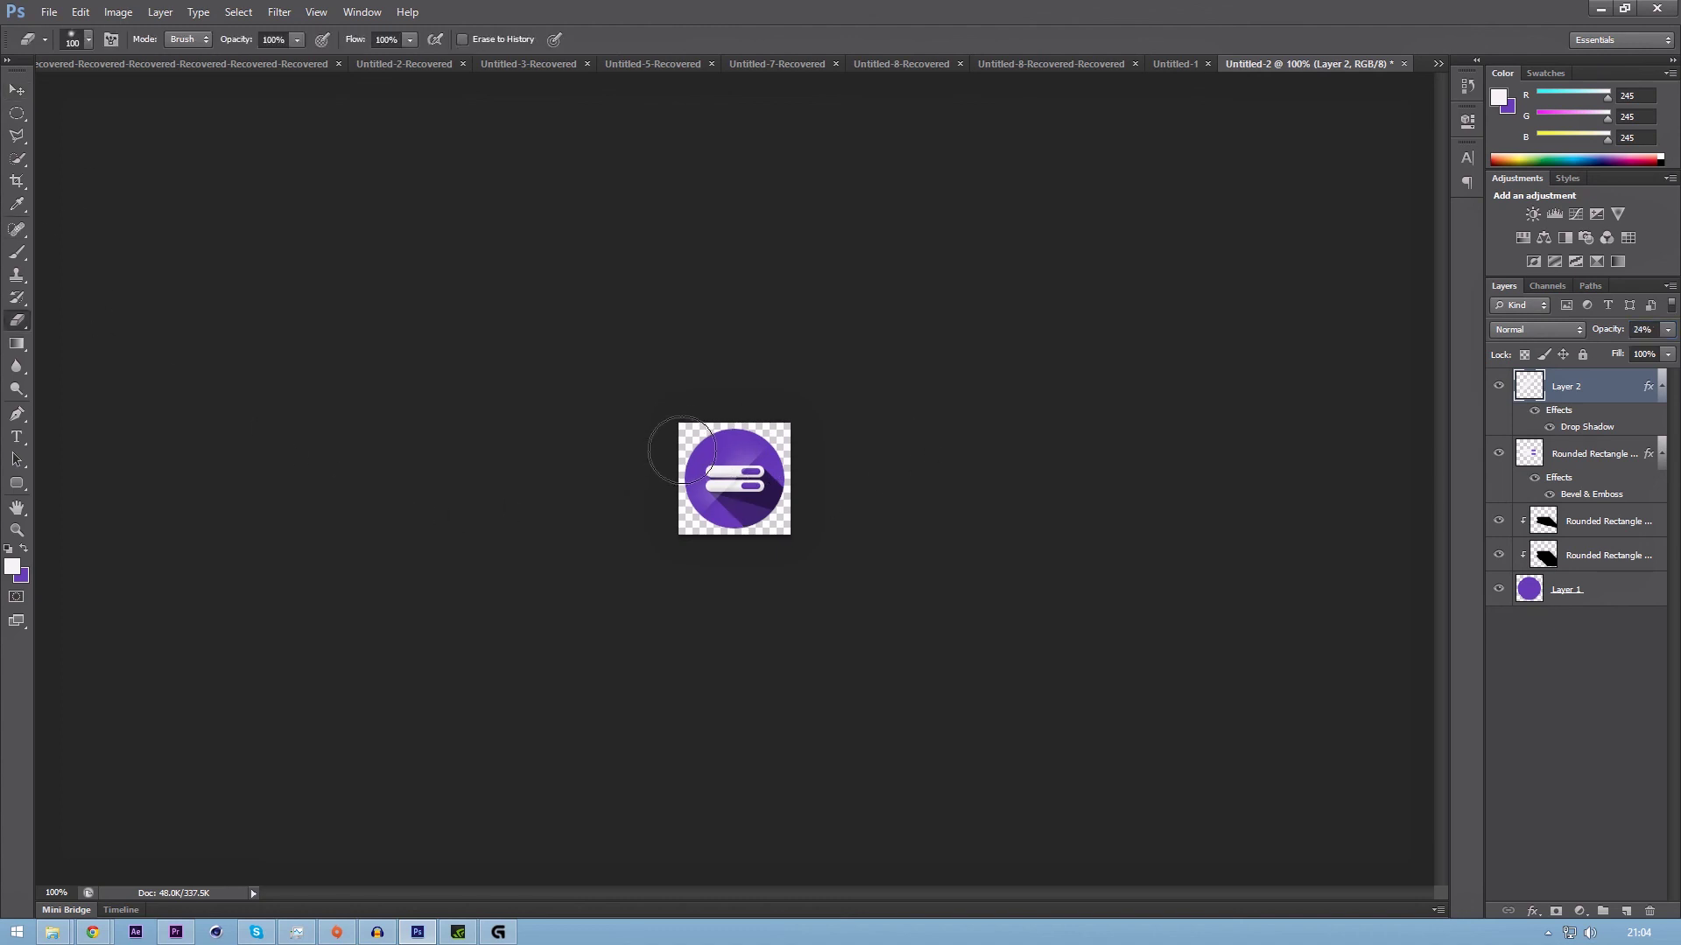
{"action": "key", "text": "v"}
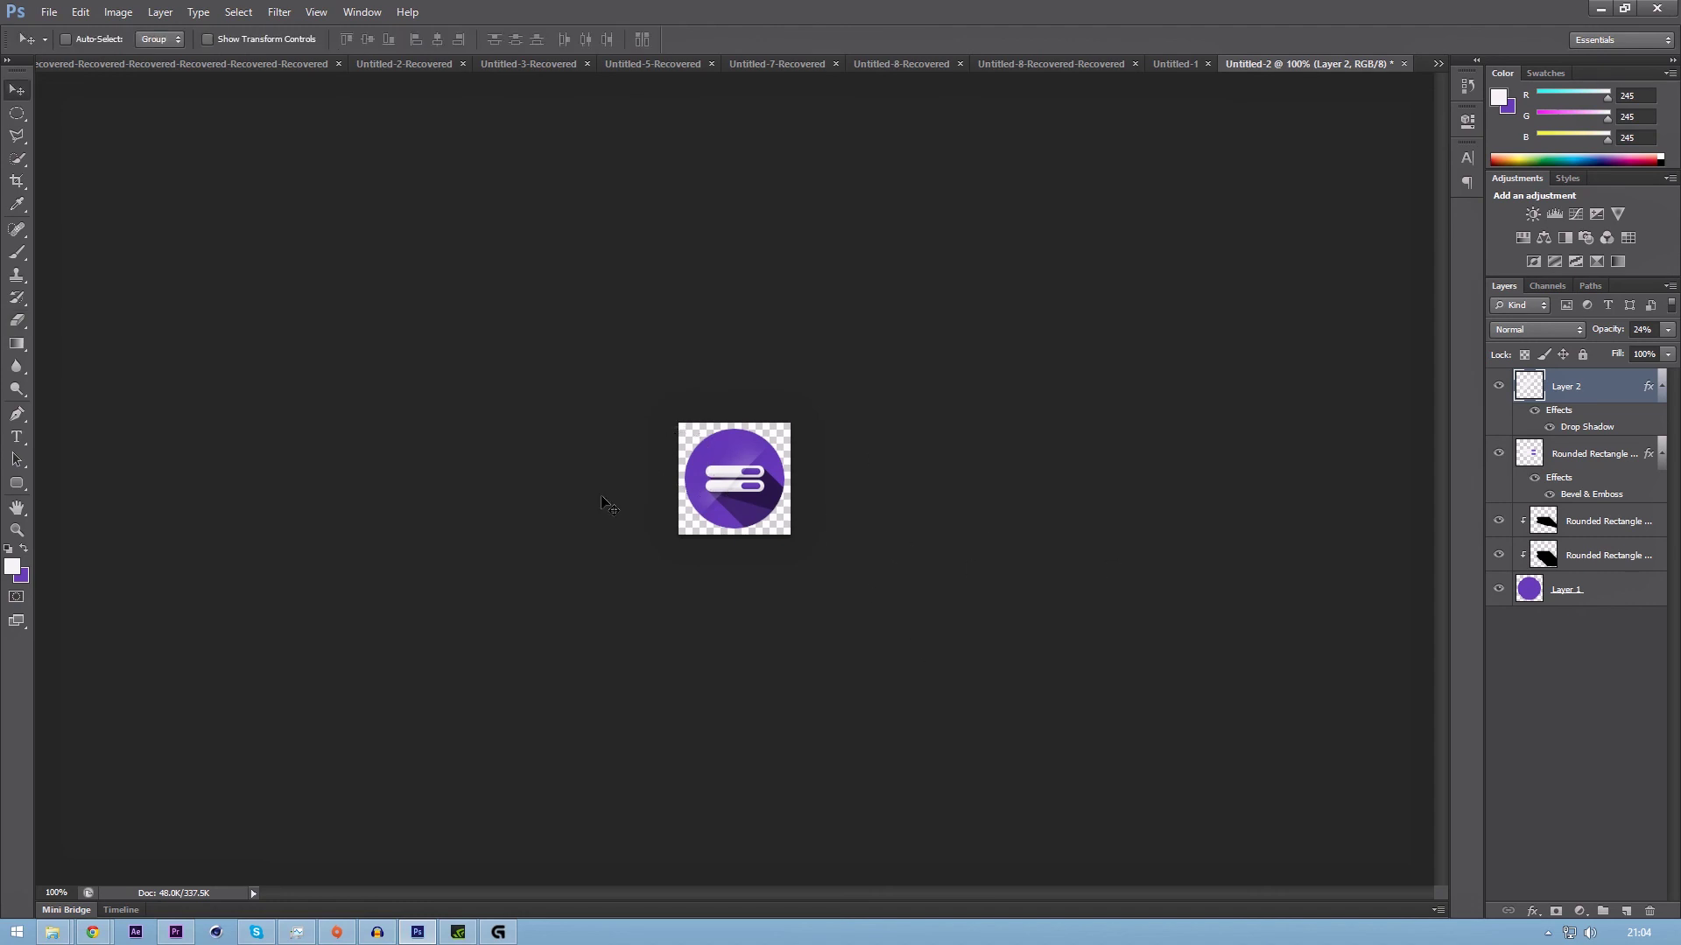